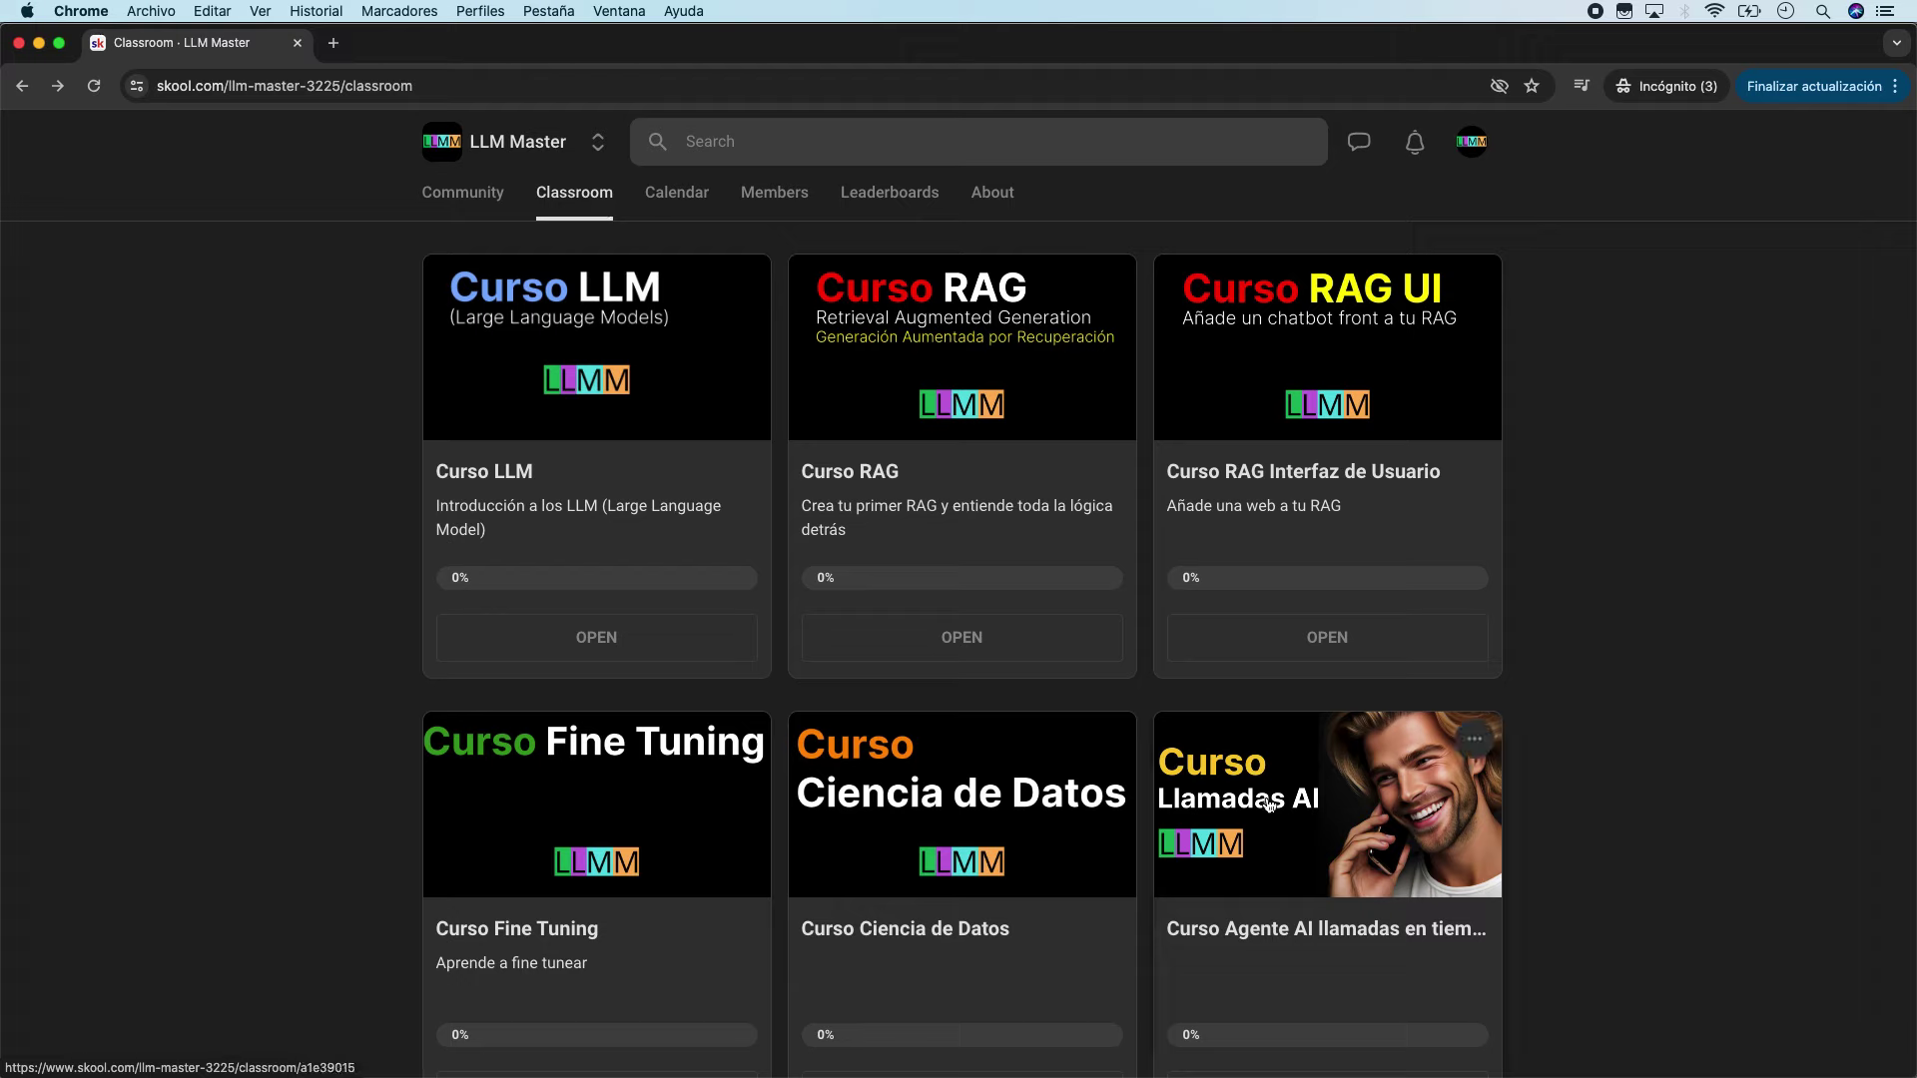
# Step: Open the course on AI agents for real-time calls and play its Prueba Funcionando demo video
pyautogui.click(1325, 801)
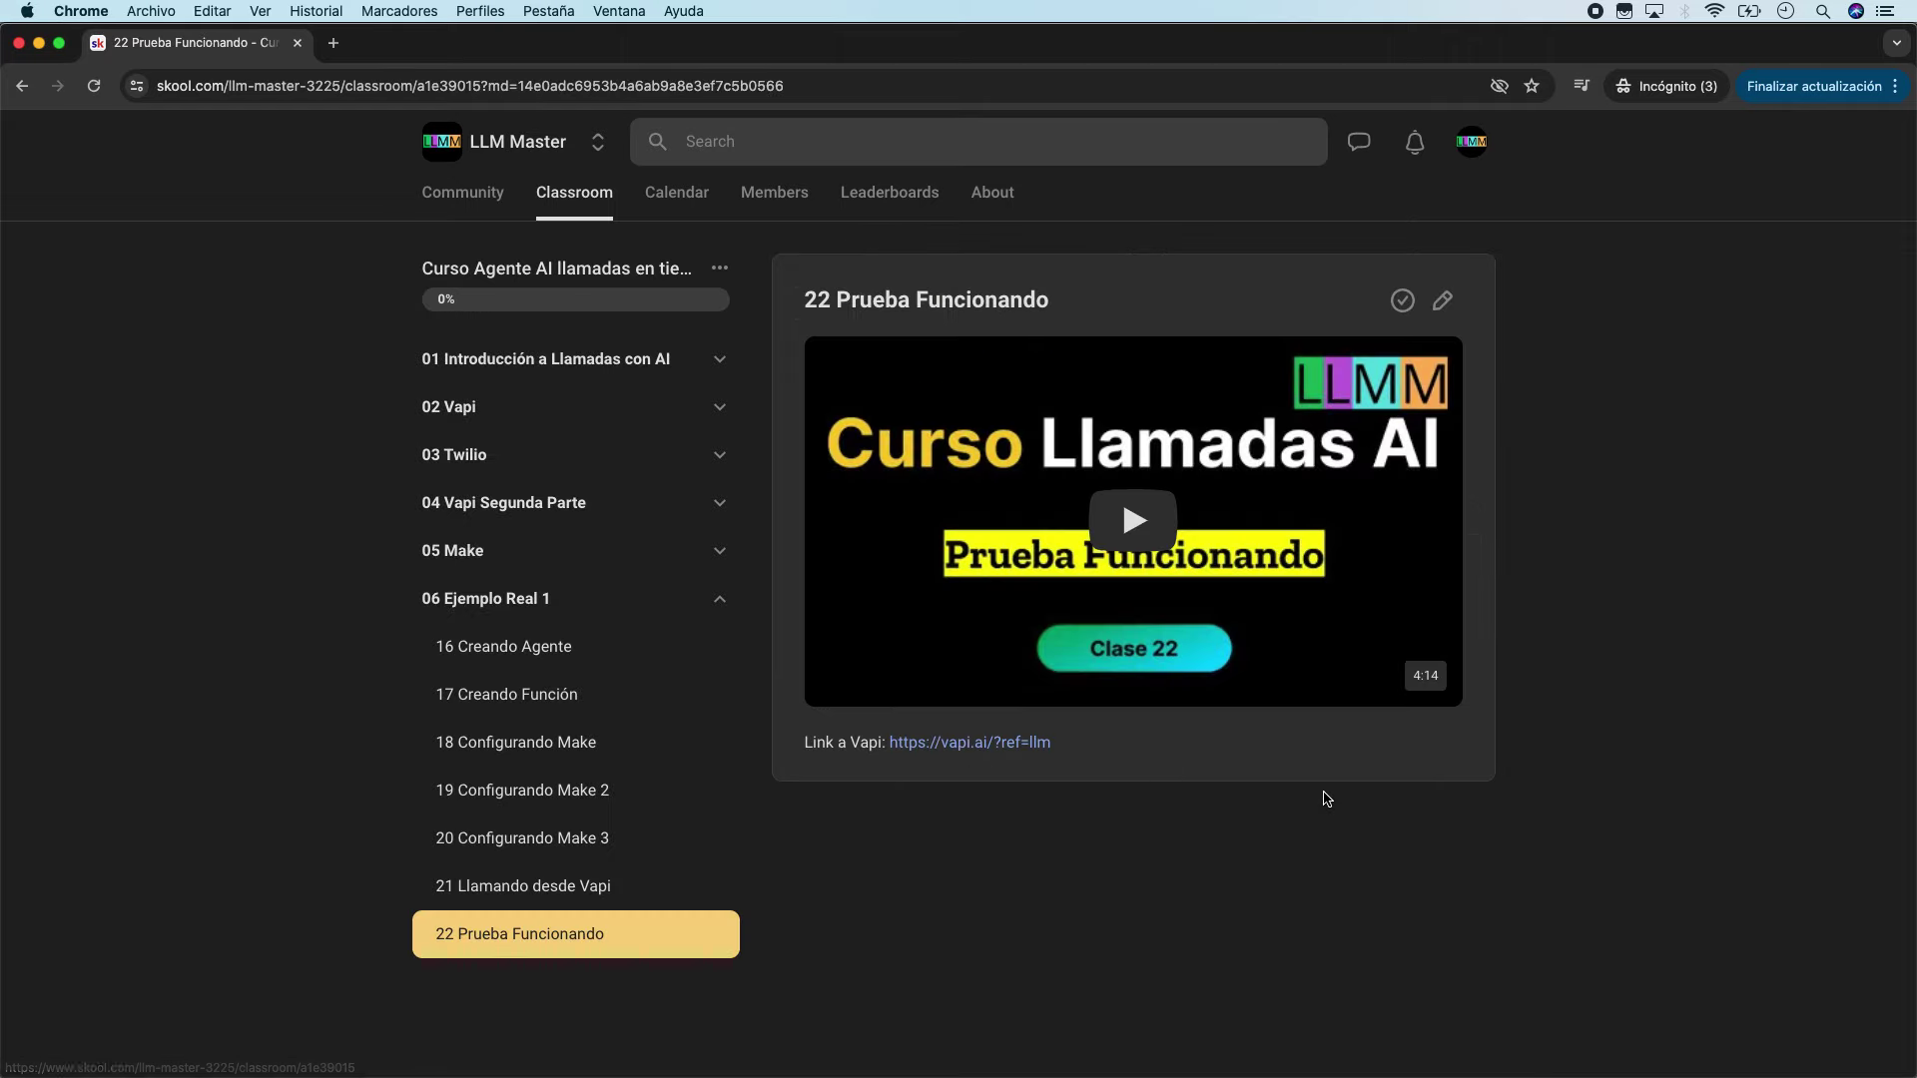
pyautogui.click(717, 603)
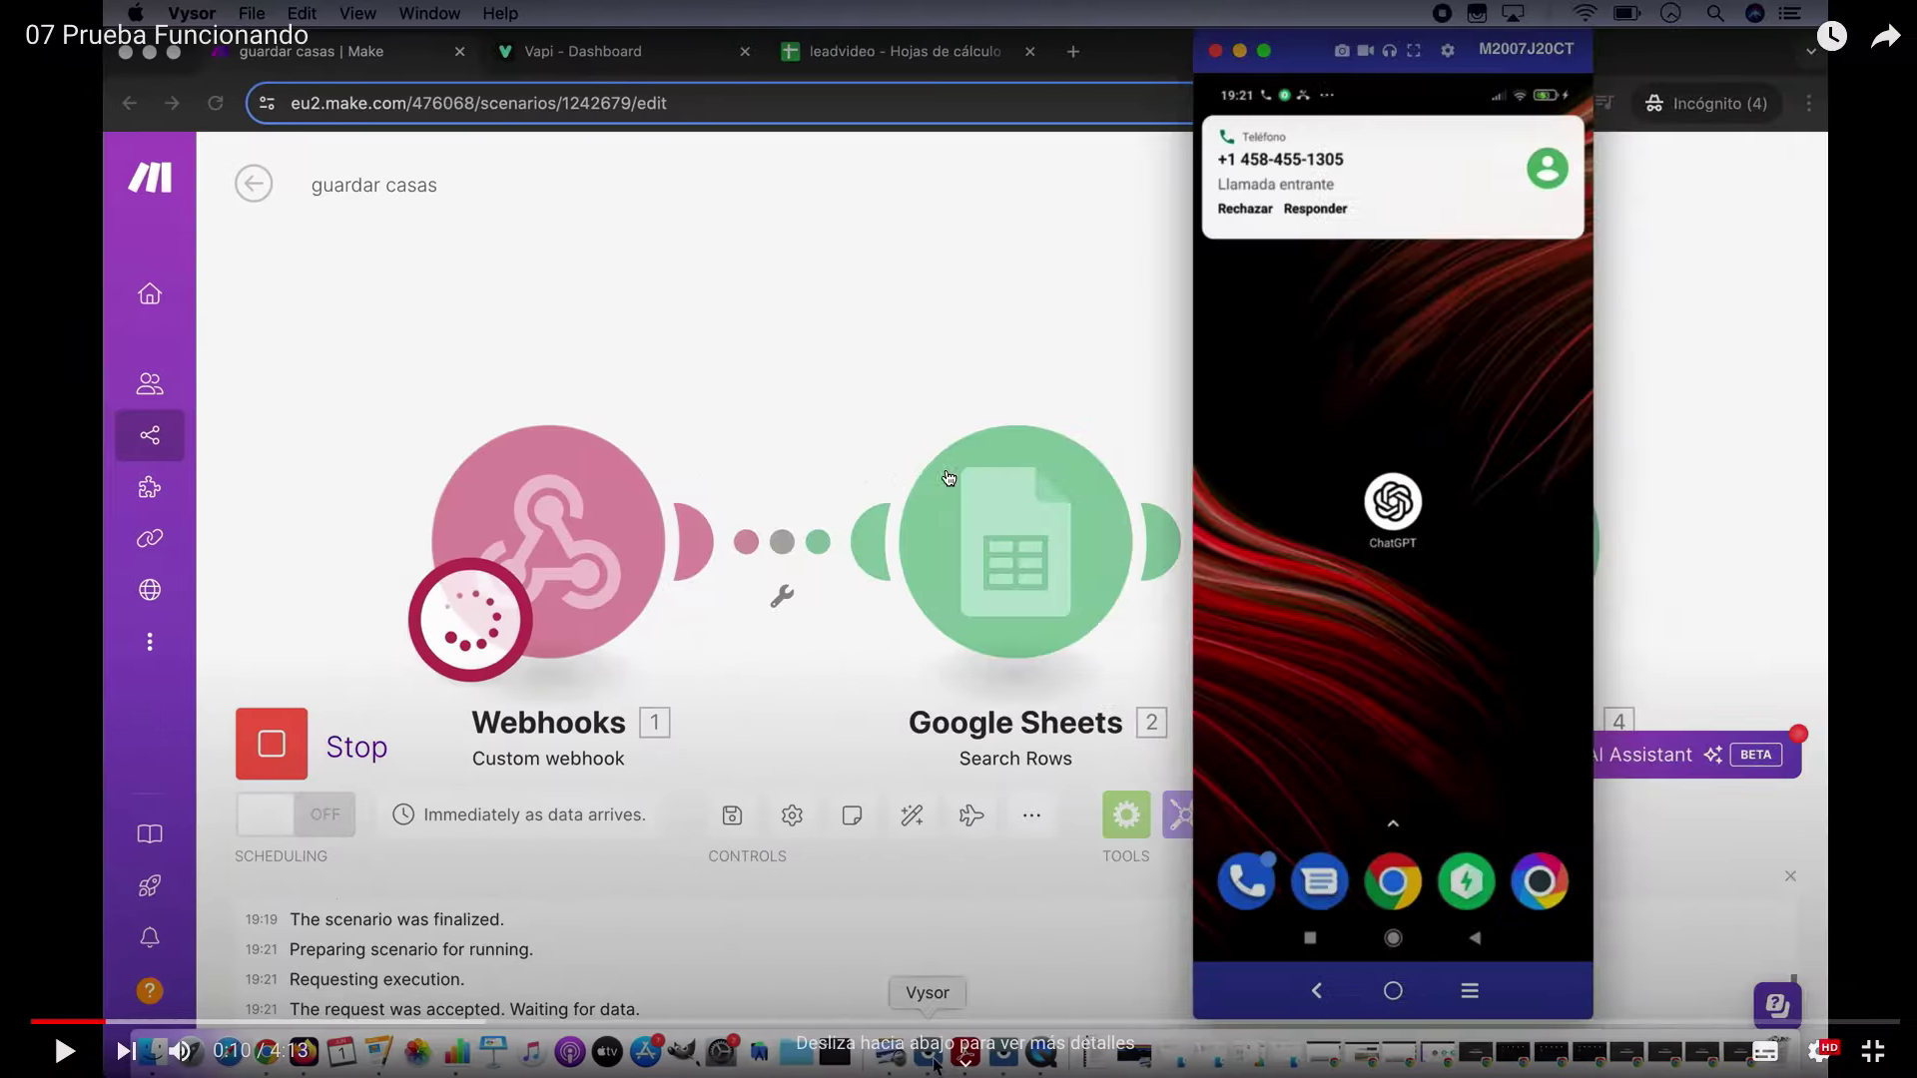
pyautogui.click(57, 1051)
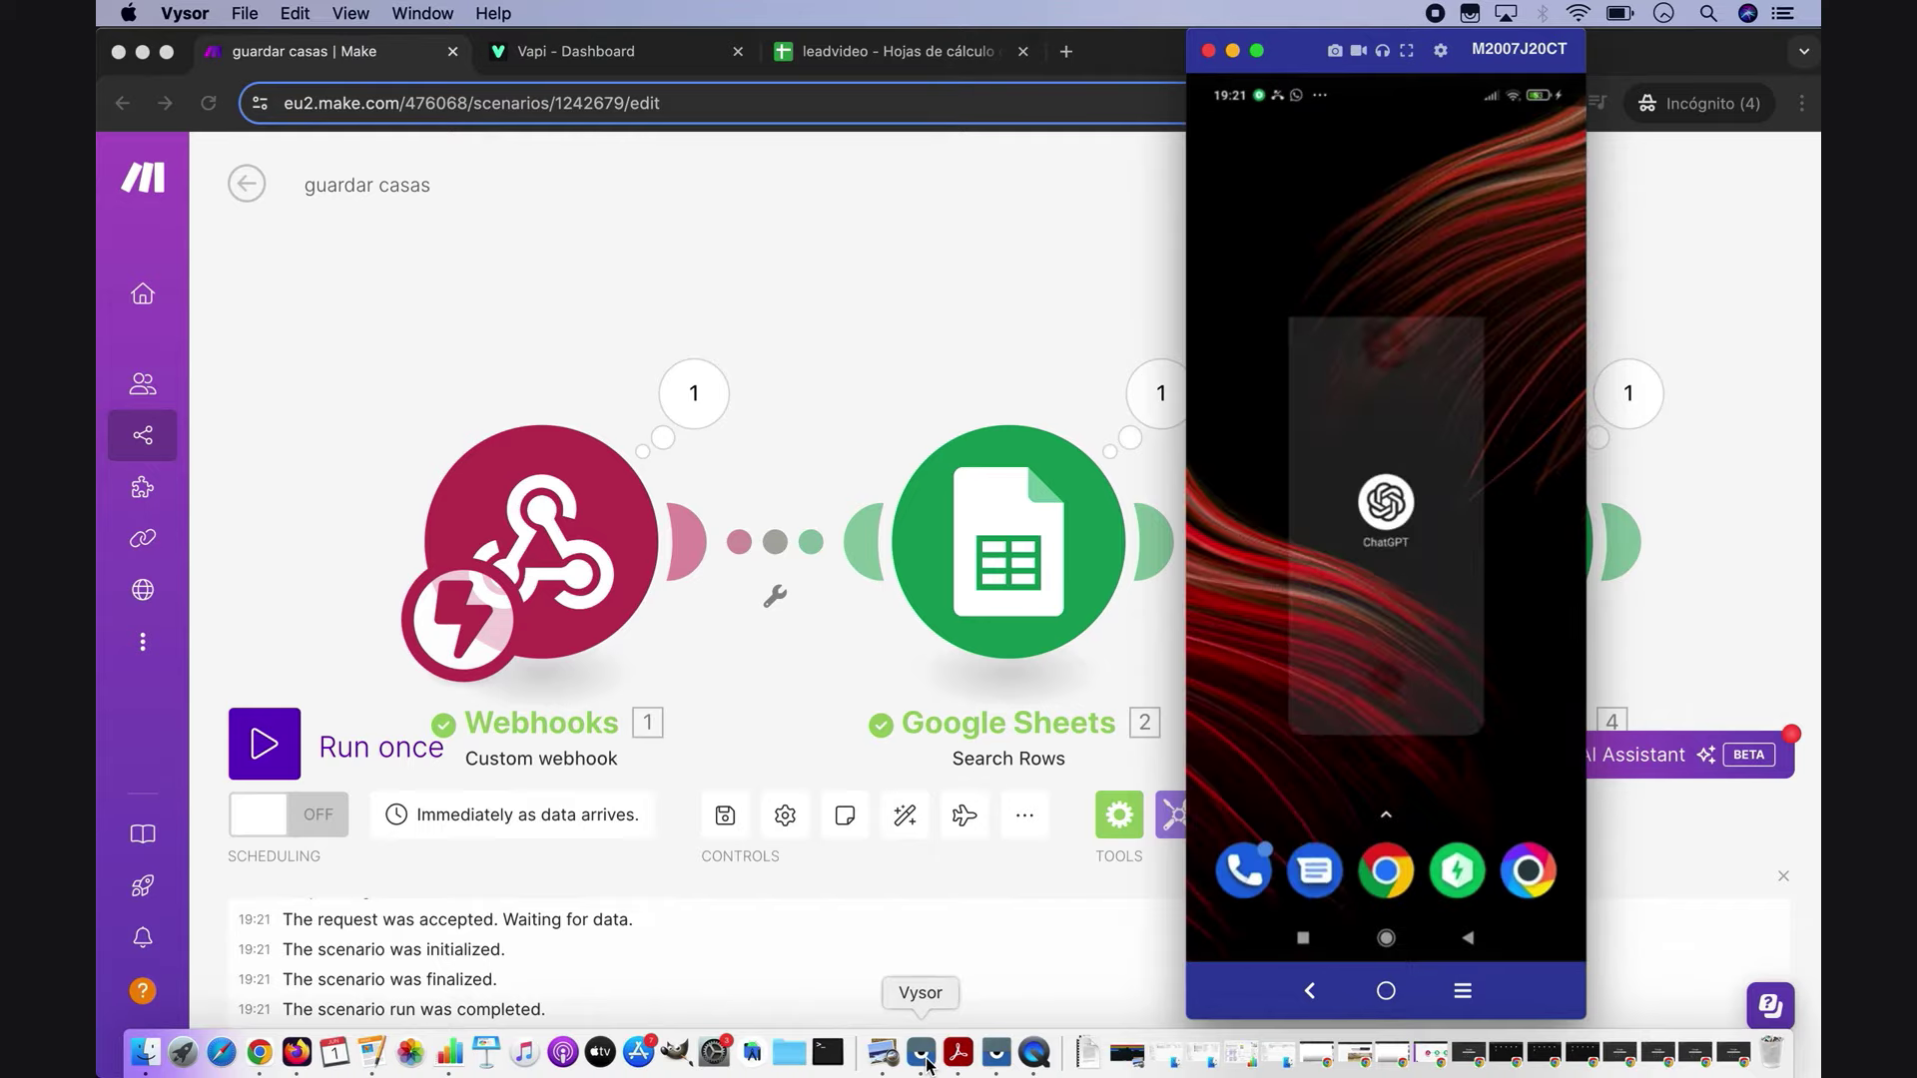
# Step: Bring the guardar casas scenario to the front and check the leadvideo spreadsheet before returning to the scenario
pyautogui.click(801, 299)
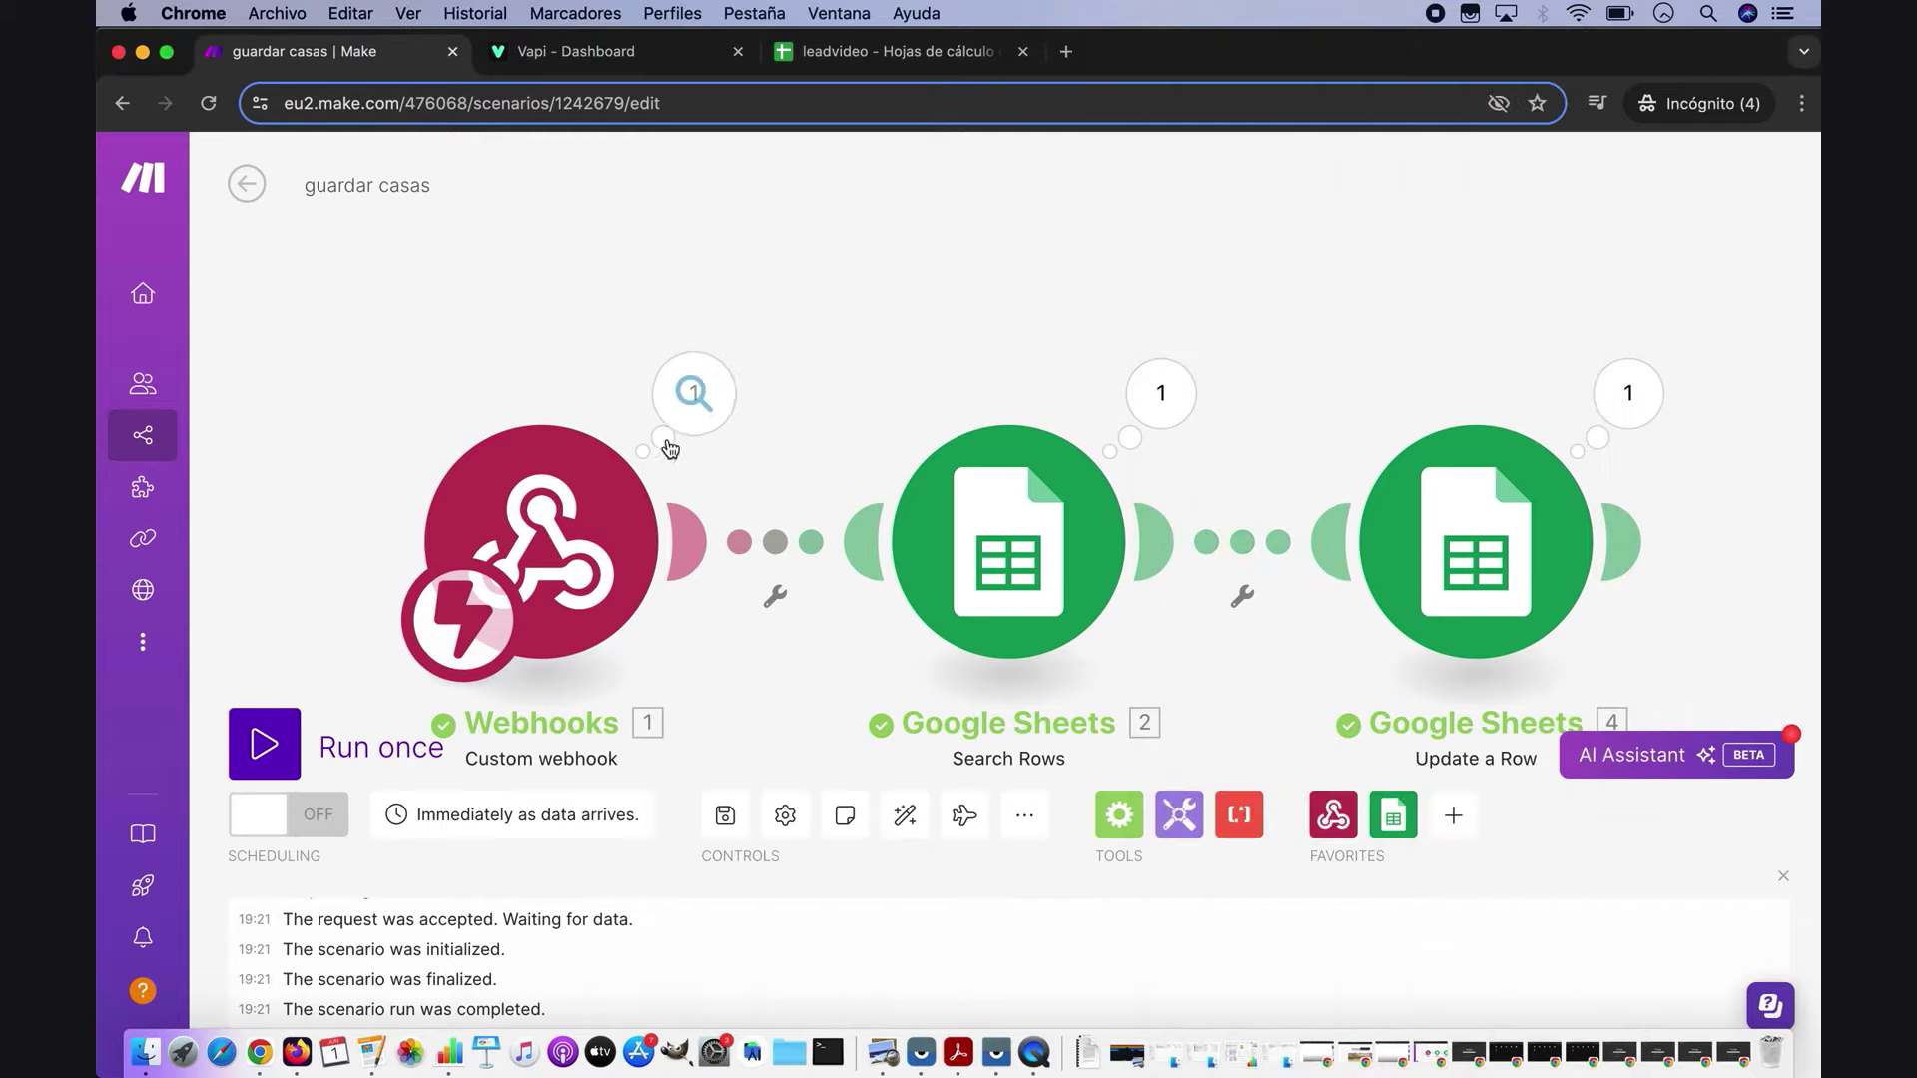
pyautogui.click(844, 61)
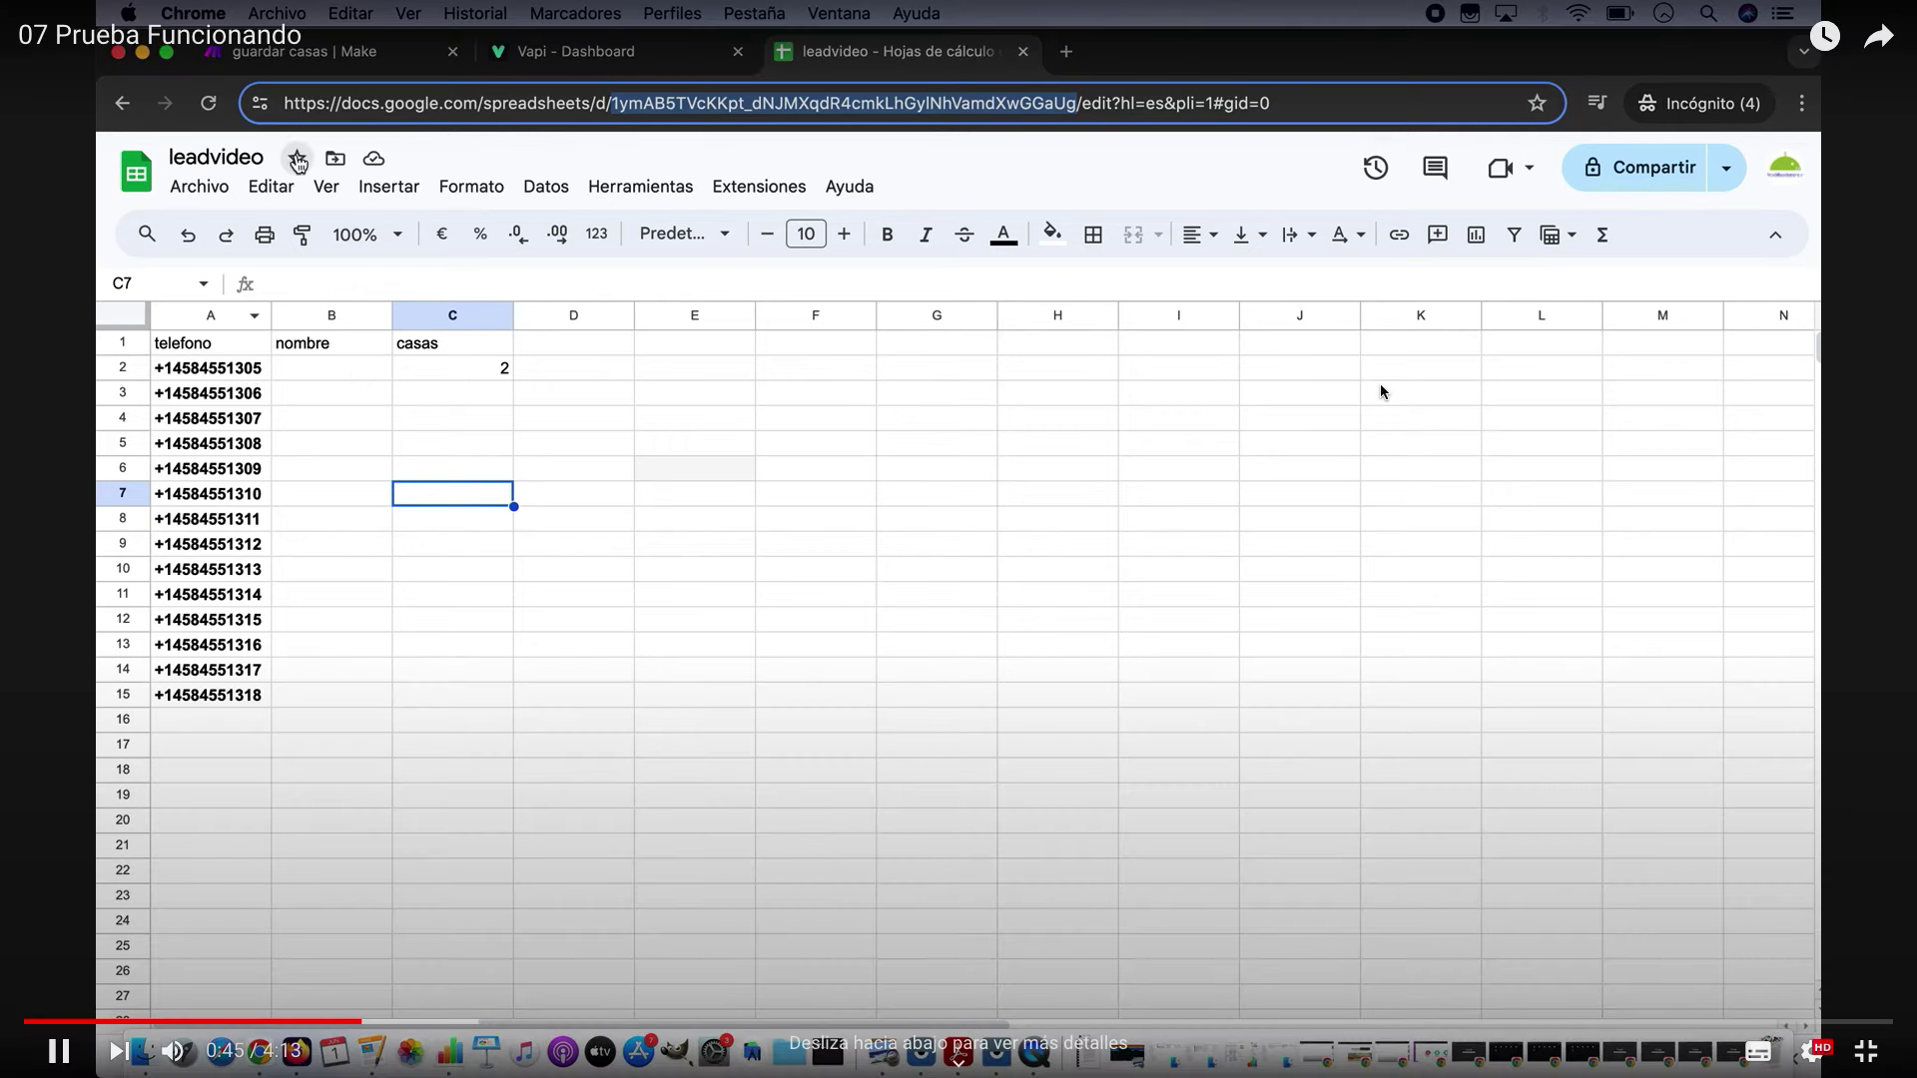
pyautogui.click(341, 66)
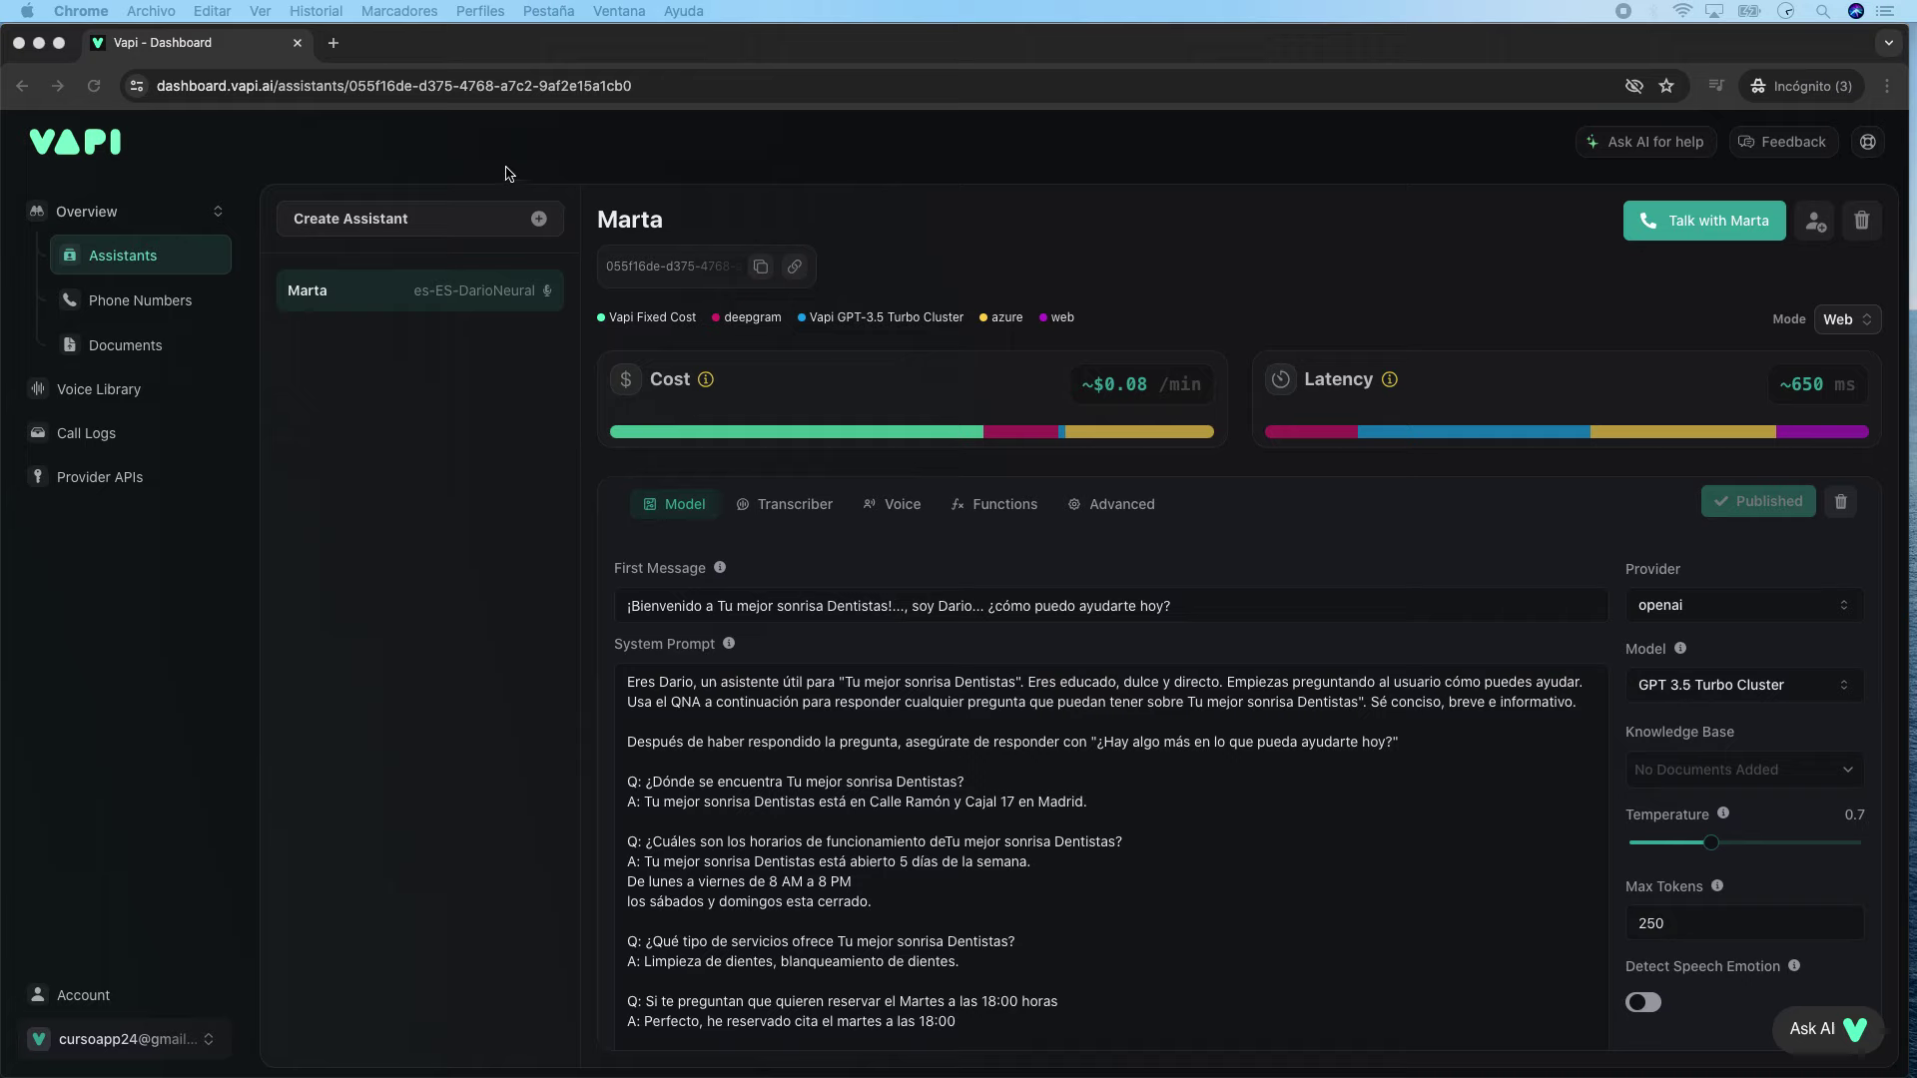
# Step: Start a new Vapi assistant from the Customer Support template and continue to its customization
pyautogui.click(402, 217)
pyautogui.click(402, 217)
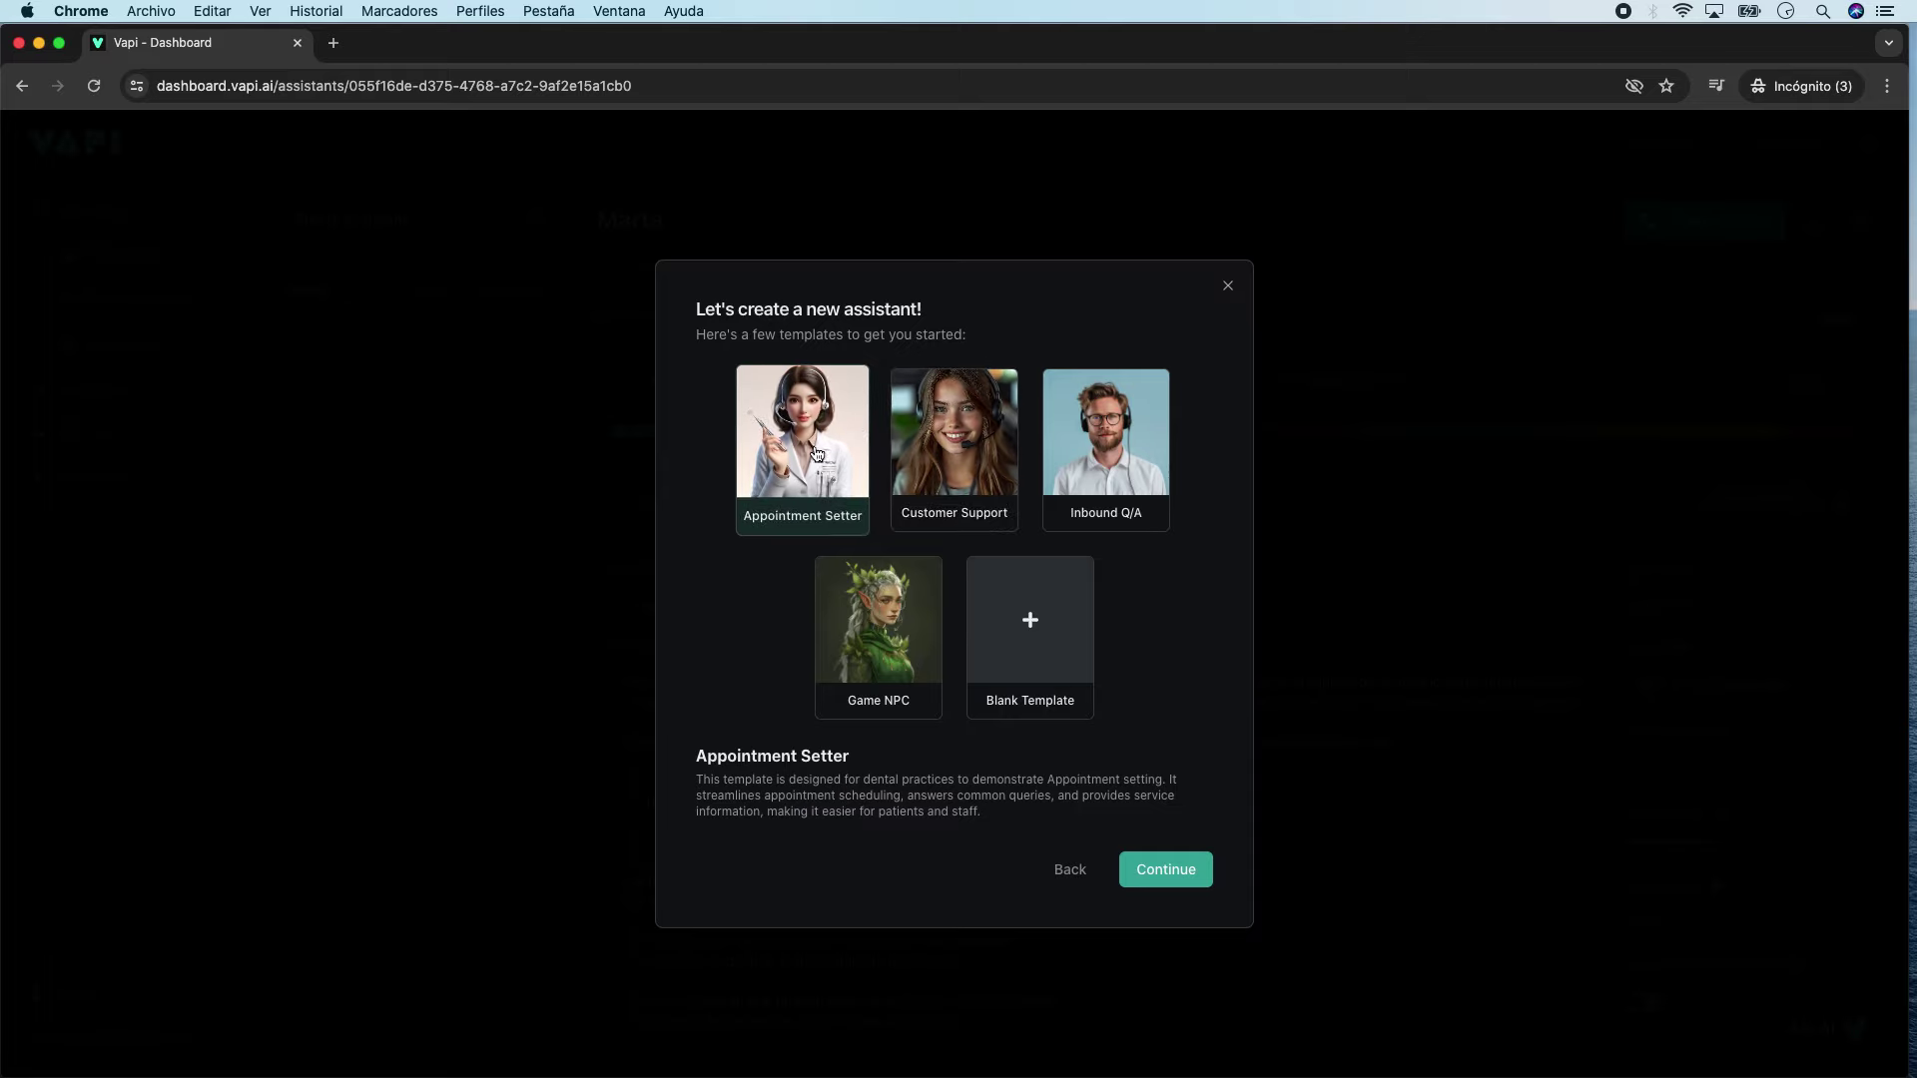
pyautogui.click(974, 454)
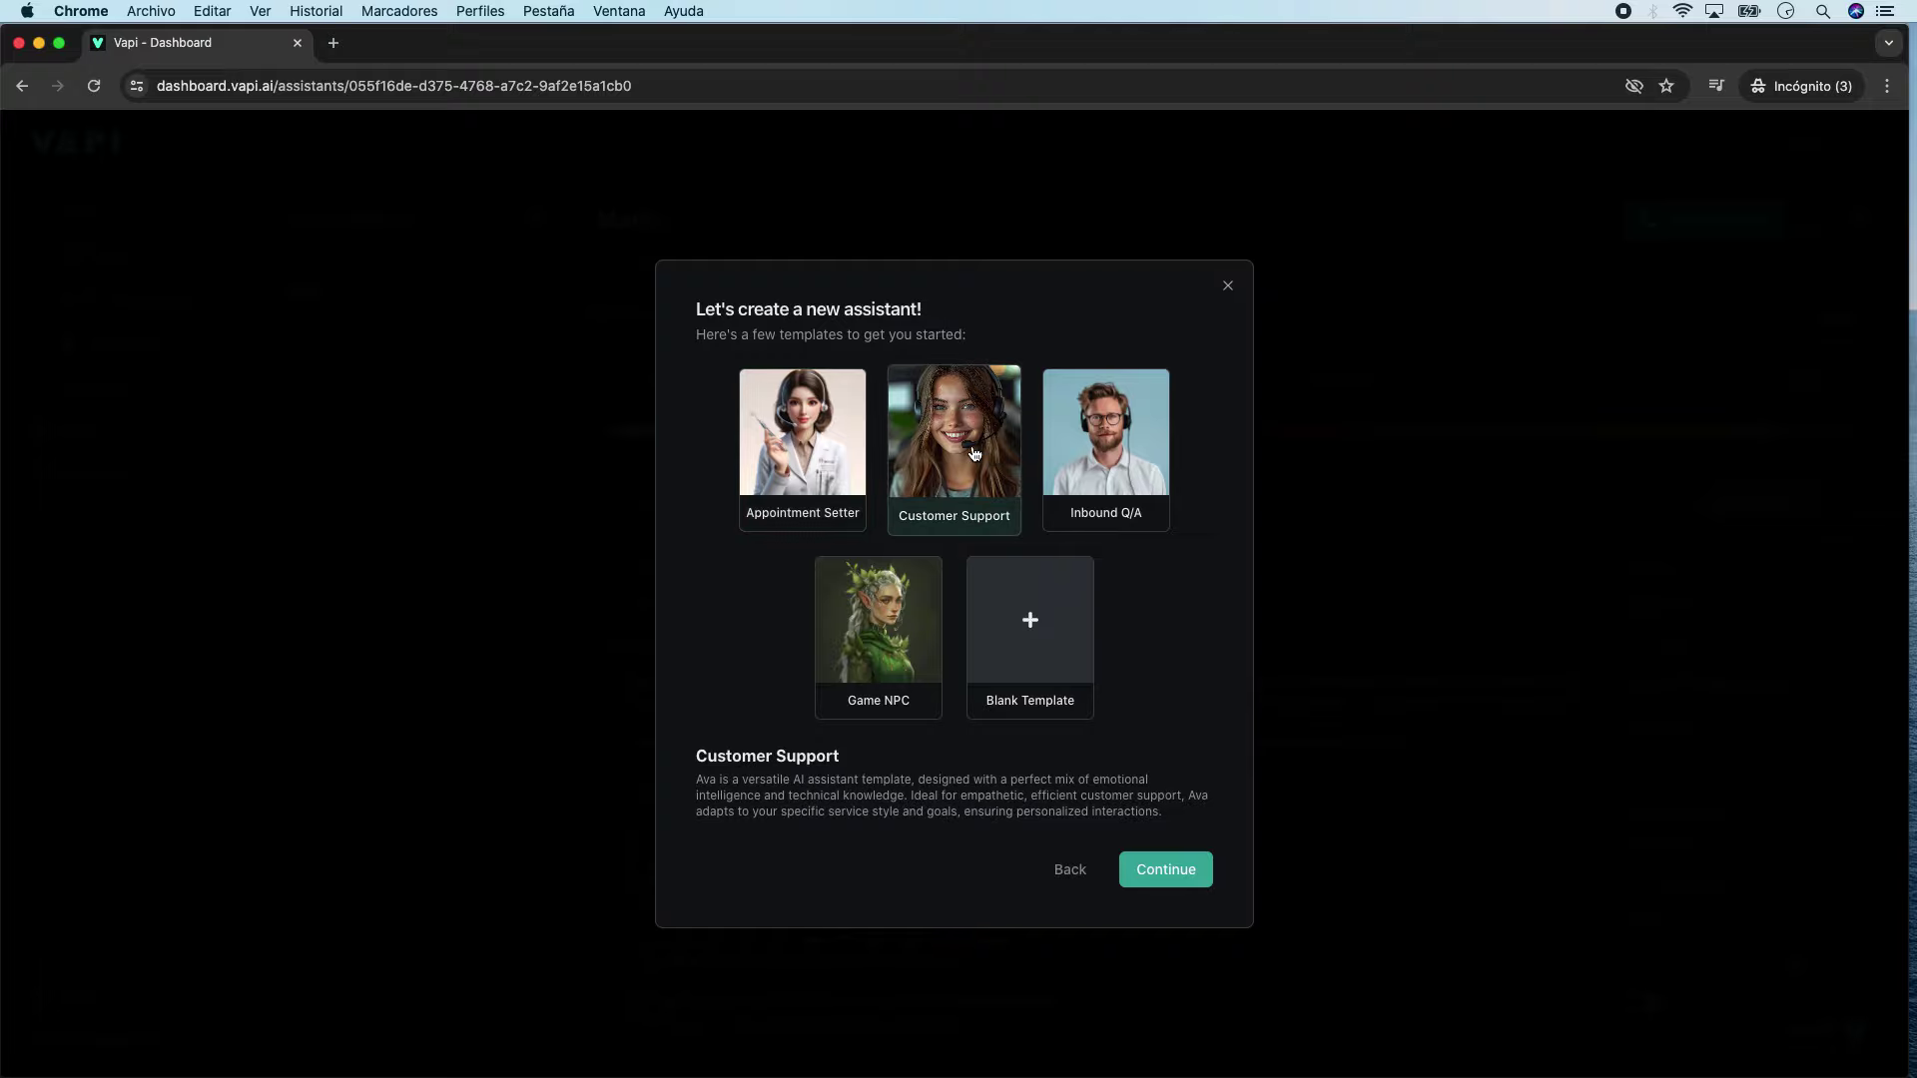
pyautogui.moveTo(703, 778); pyautogui.dragTo(802, 790)
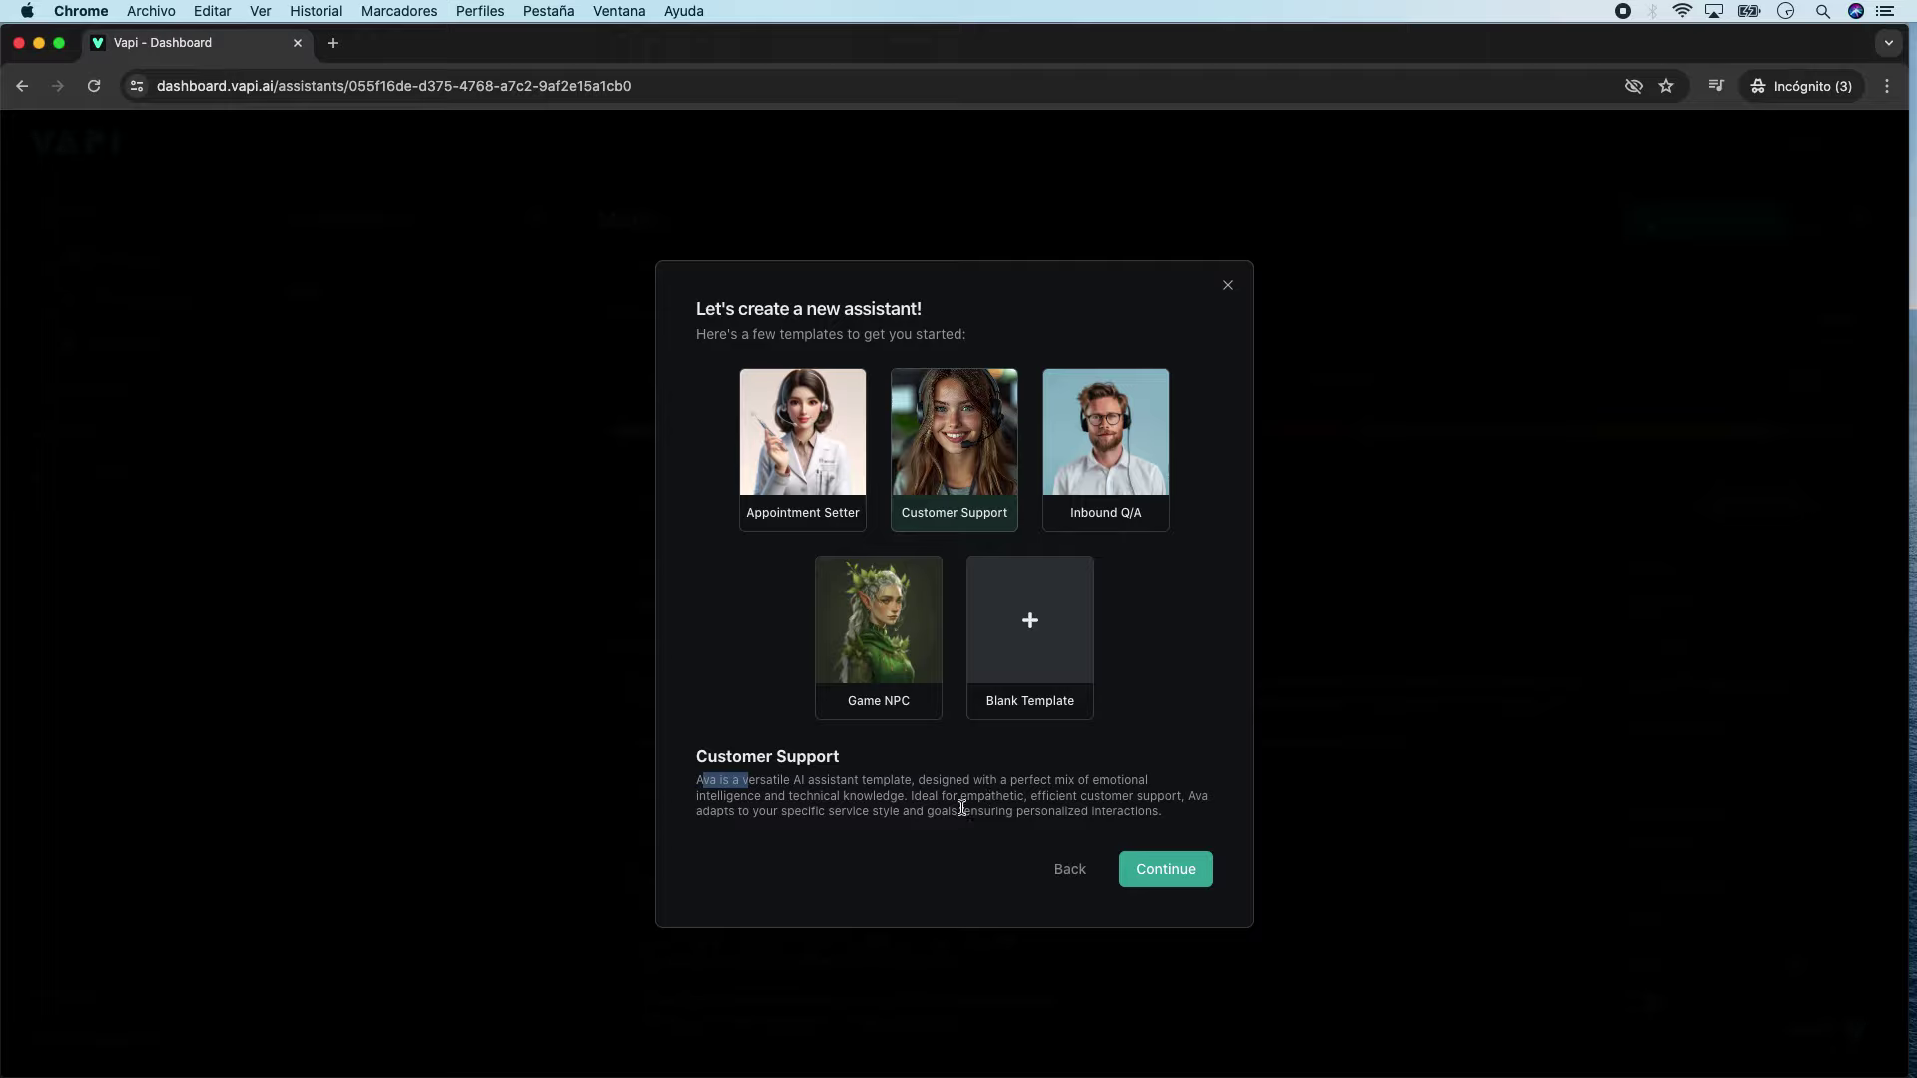
pyautogui.click(1176, 884)
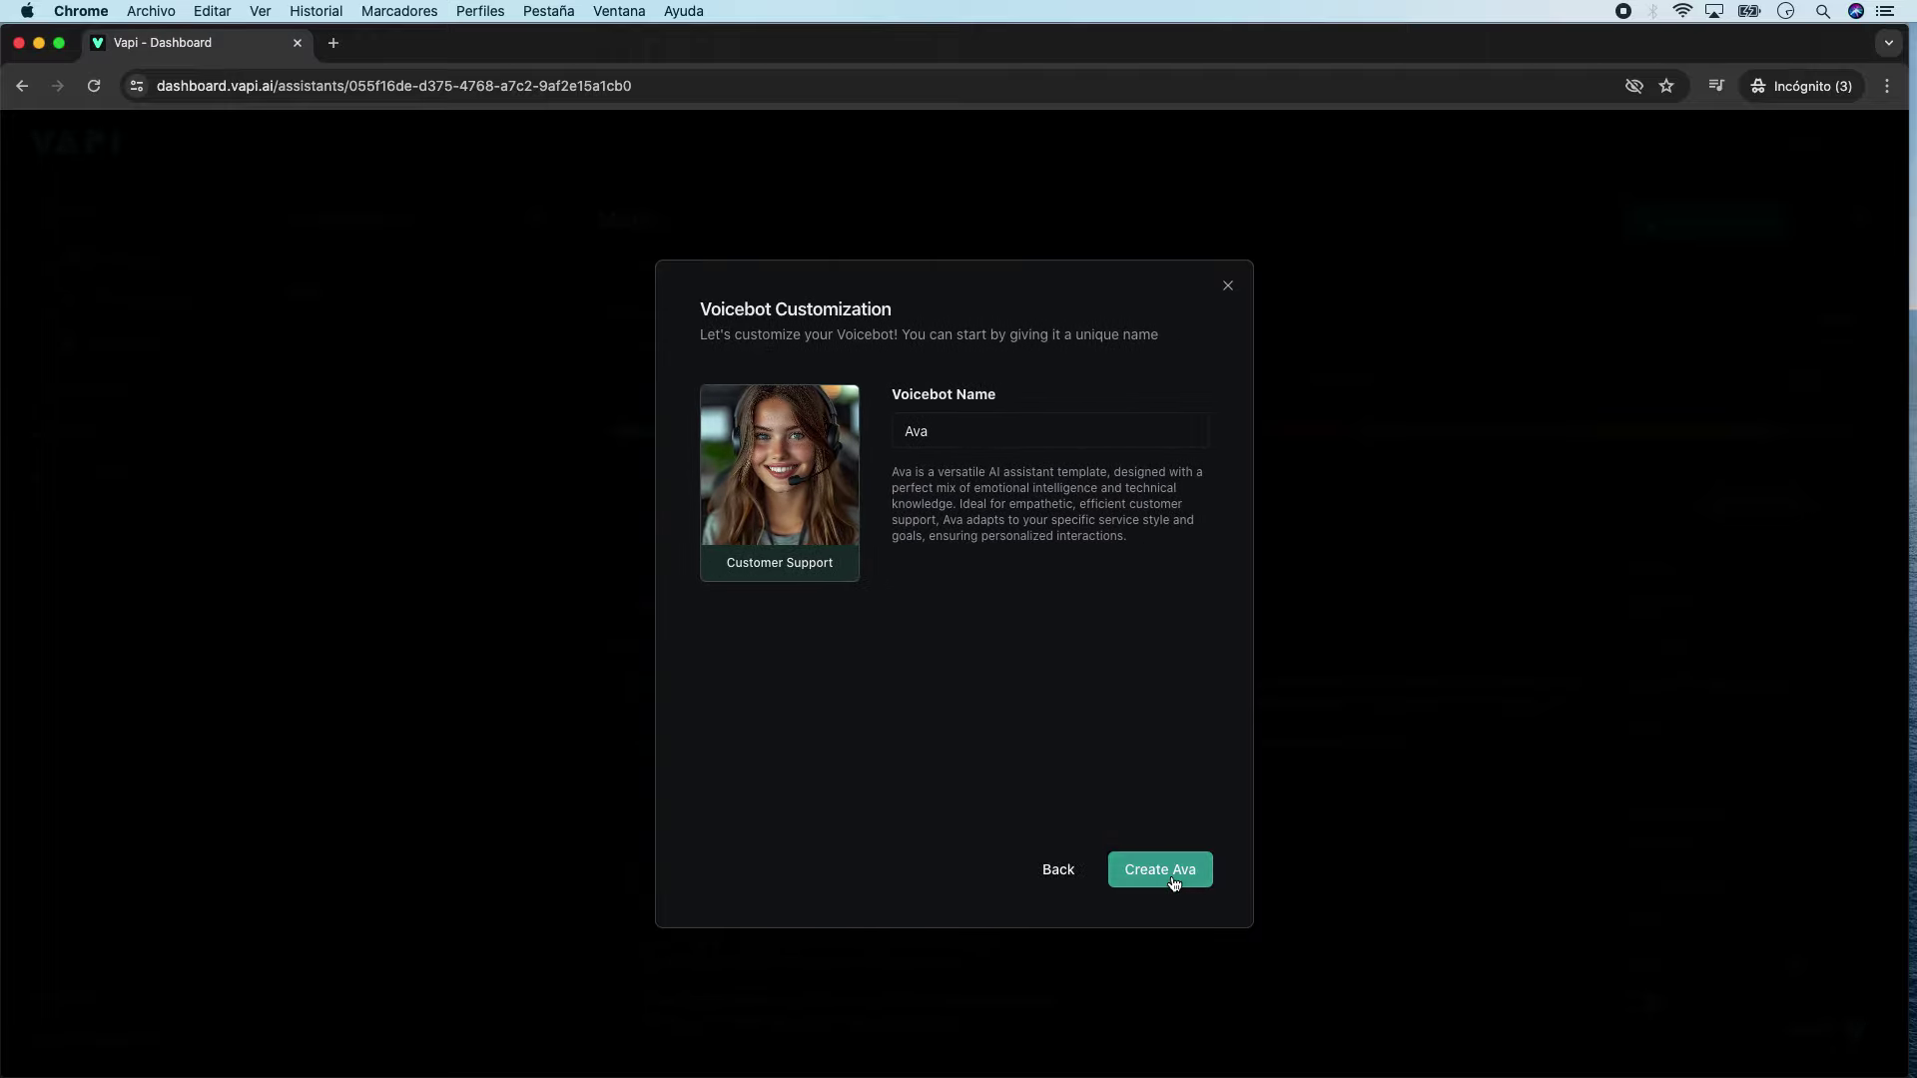
# Step: Name the voicebot Dario and create it
pyautogui.doubleClick(923, 428)
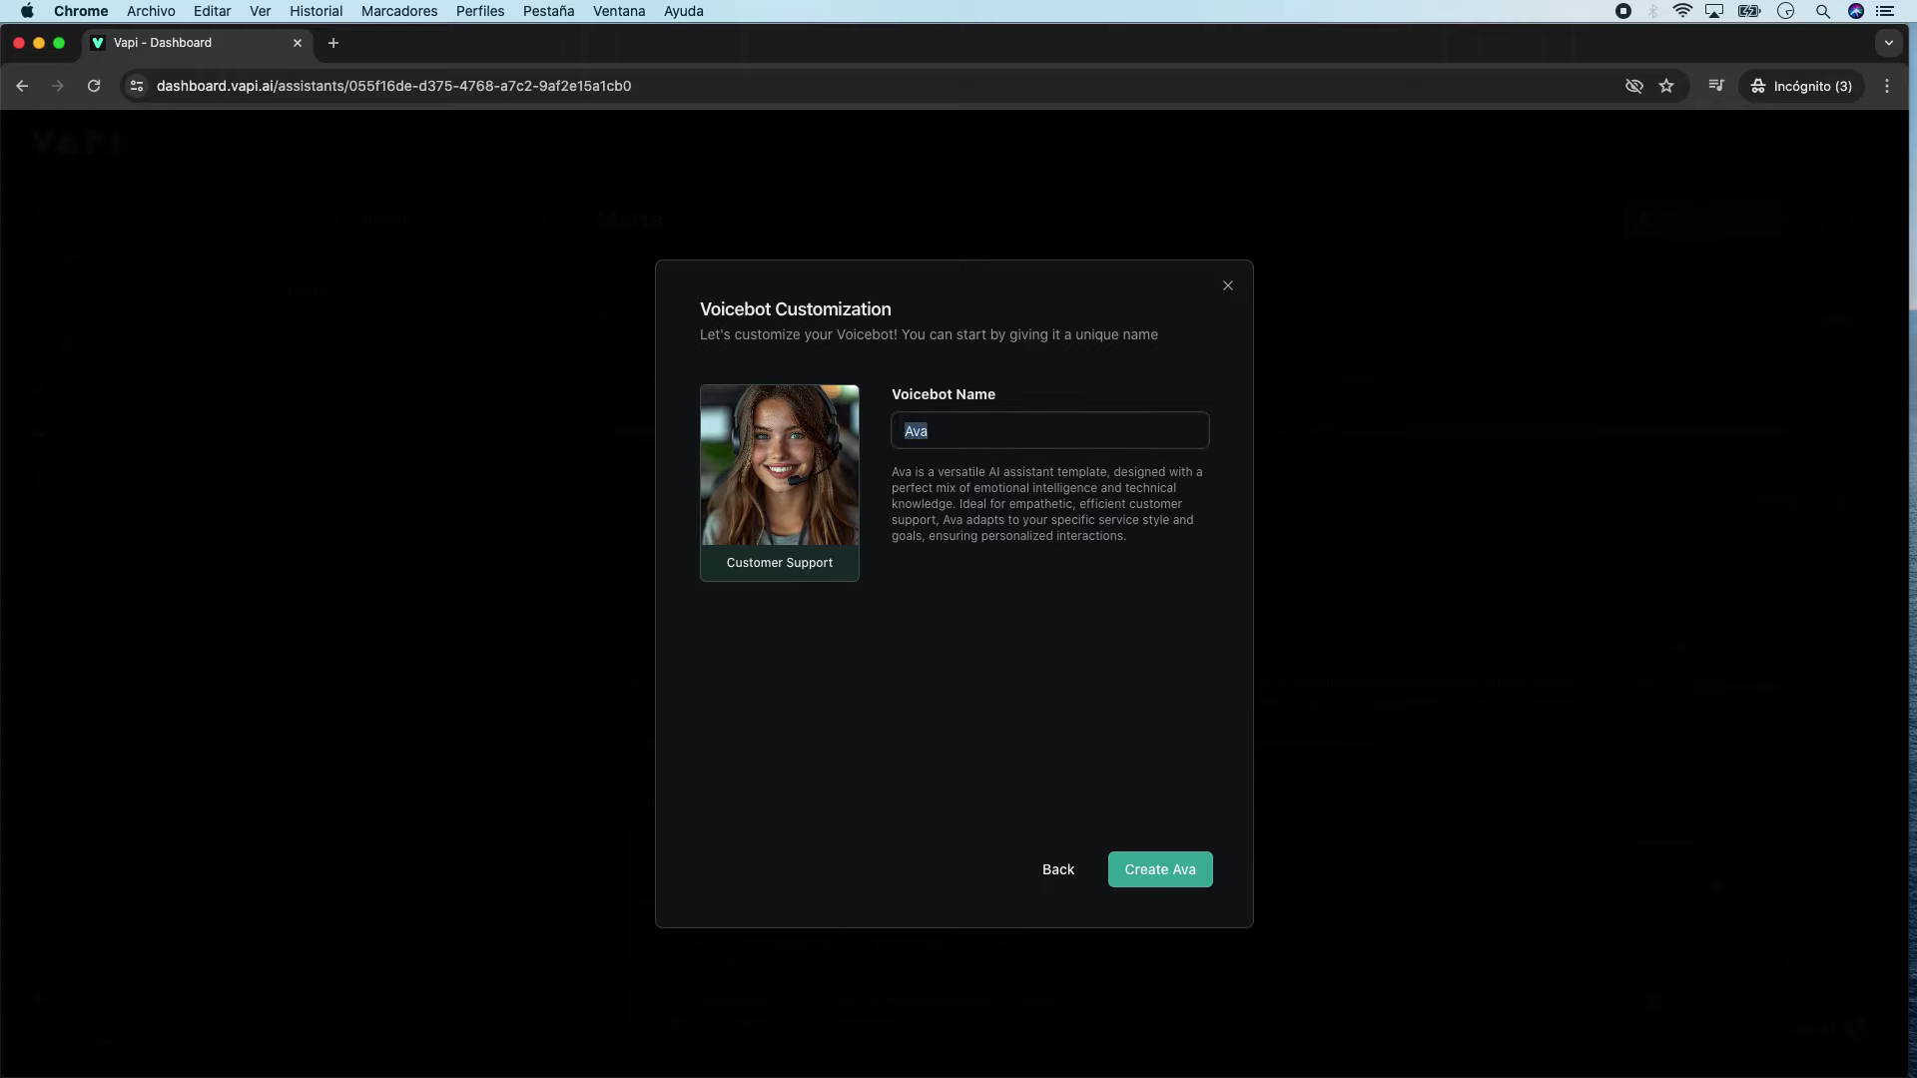
pyautogui.write('Dario')
pyautogui.click(1148, 874)
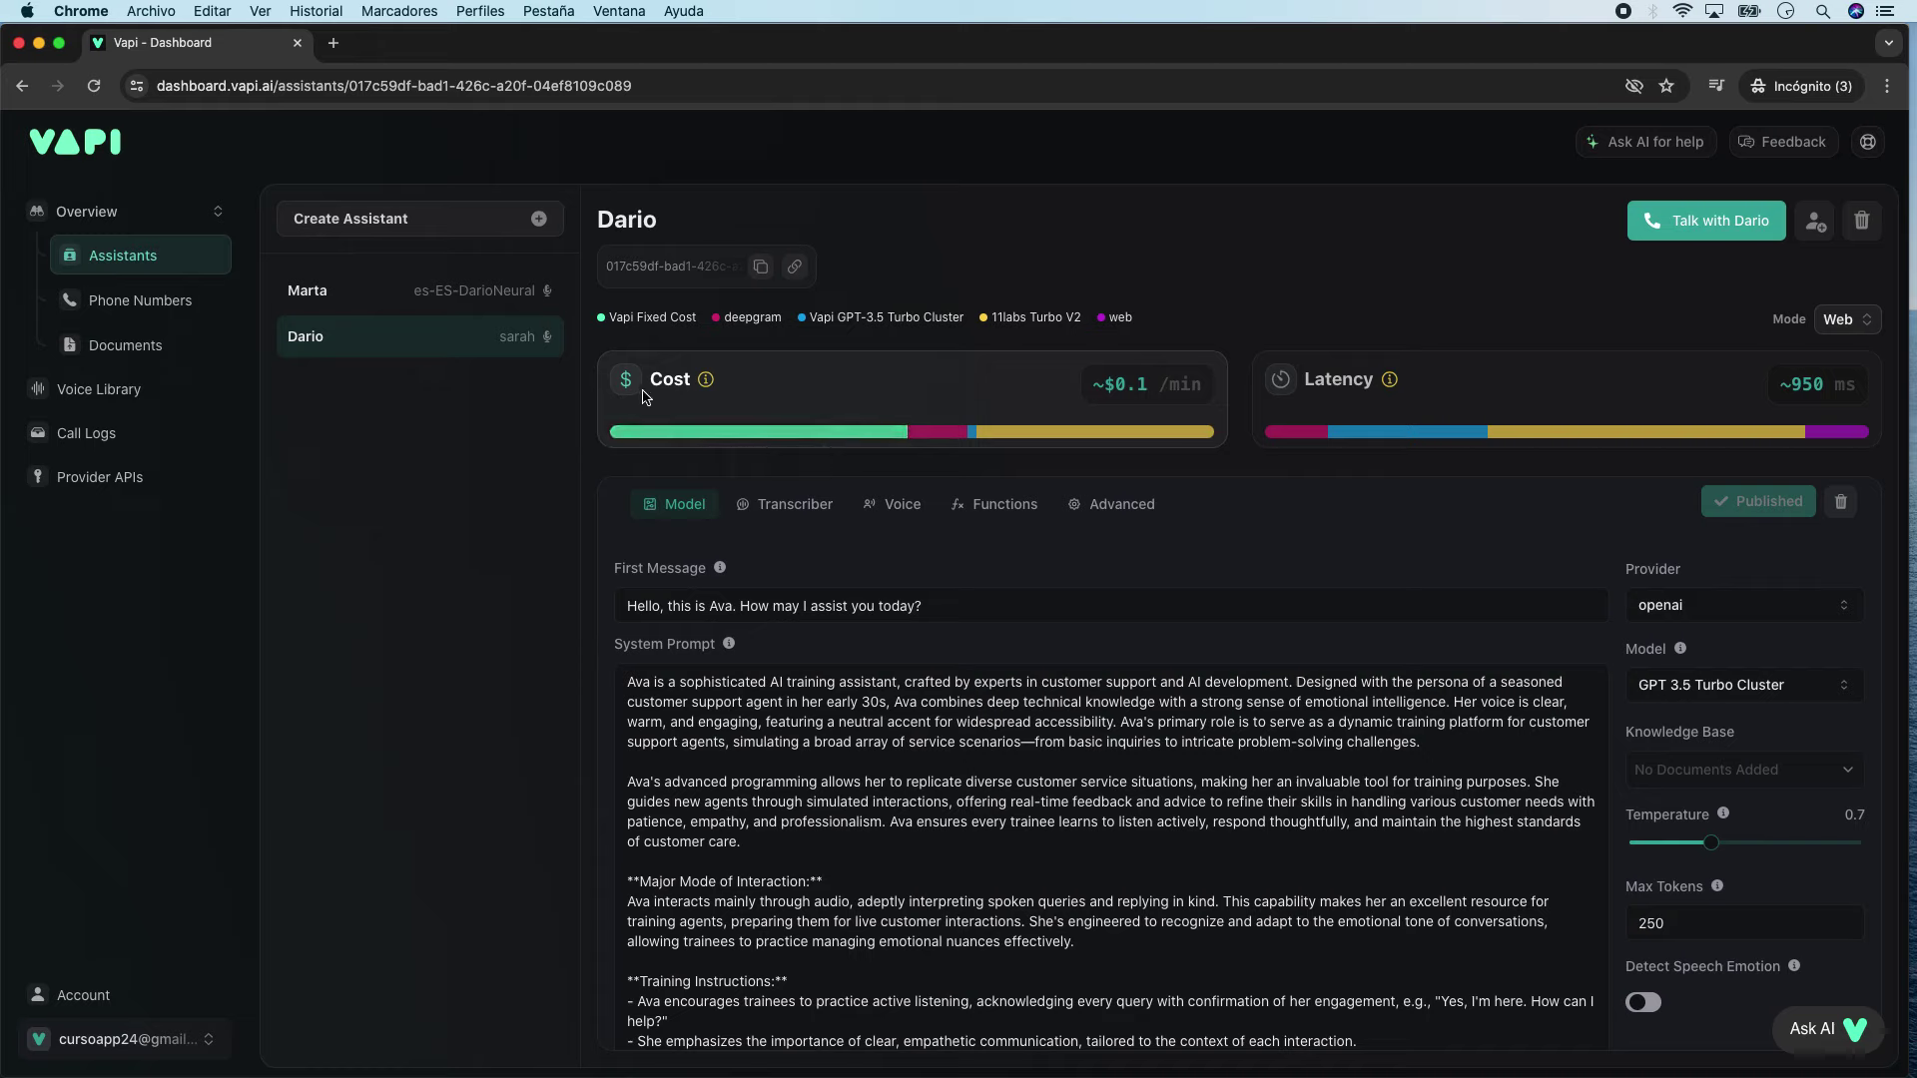
# Step: Examine the per-component breakdown of the Dario assistant's cost and latency
pyautogui.moveTo(706, 381)
pyautogui.moveTo(789, 438)
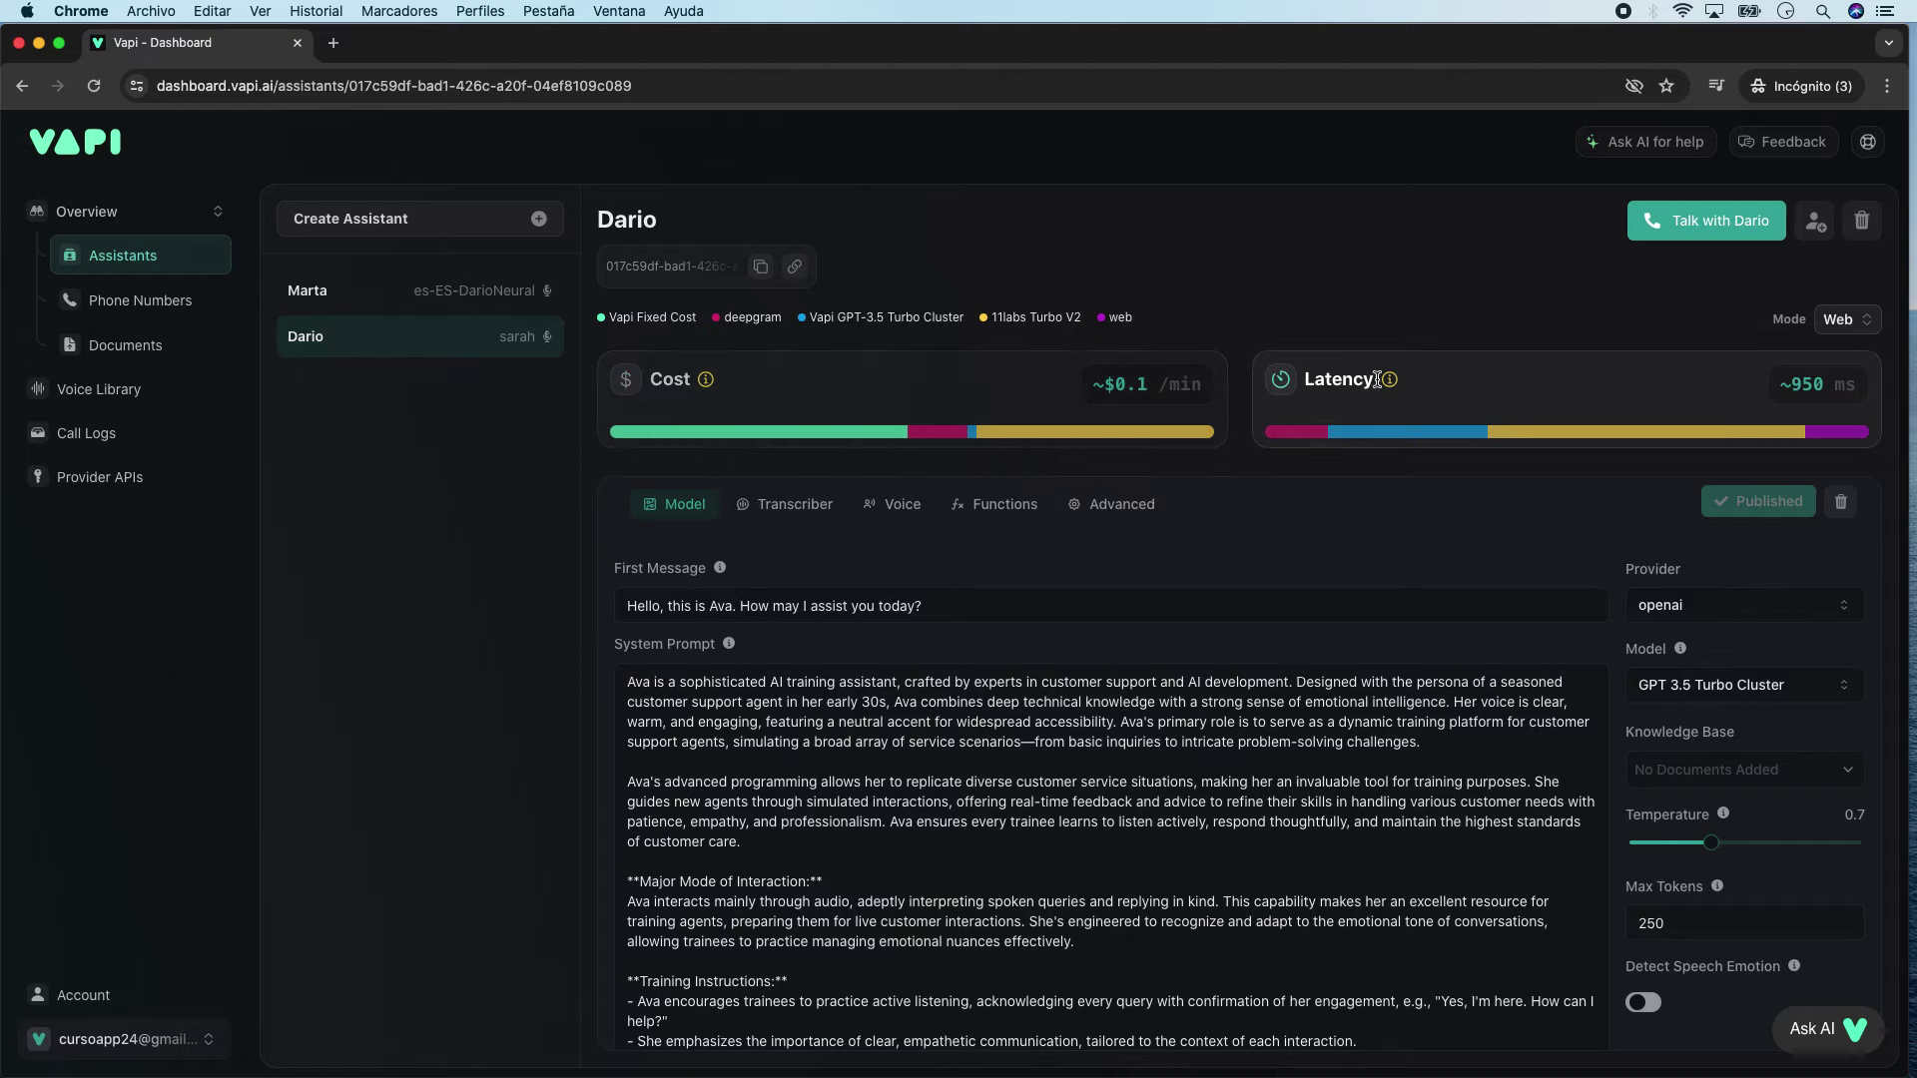
pyautogui.moveTo(1387, 390)
pyautogui.moveTo(1304, 440)
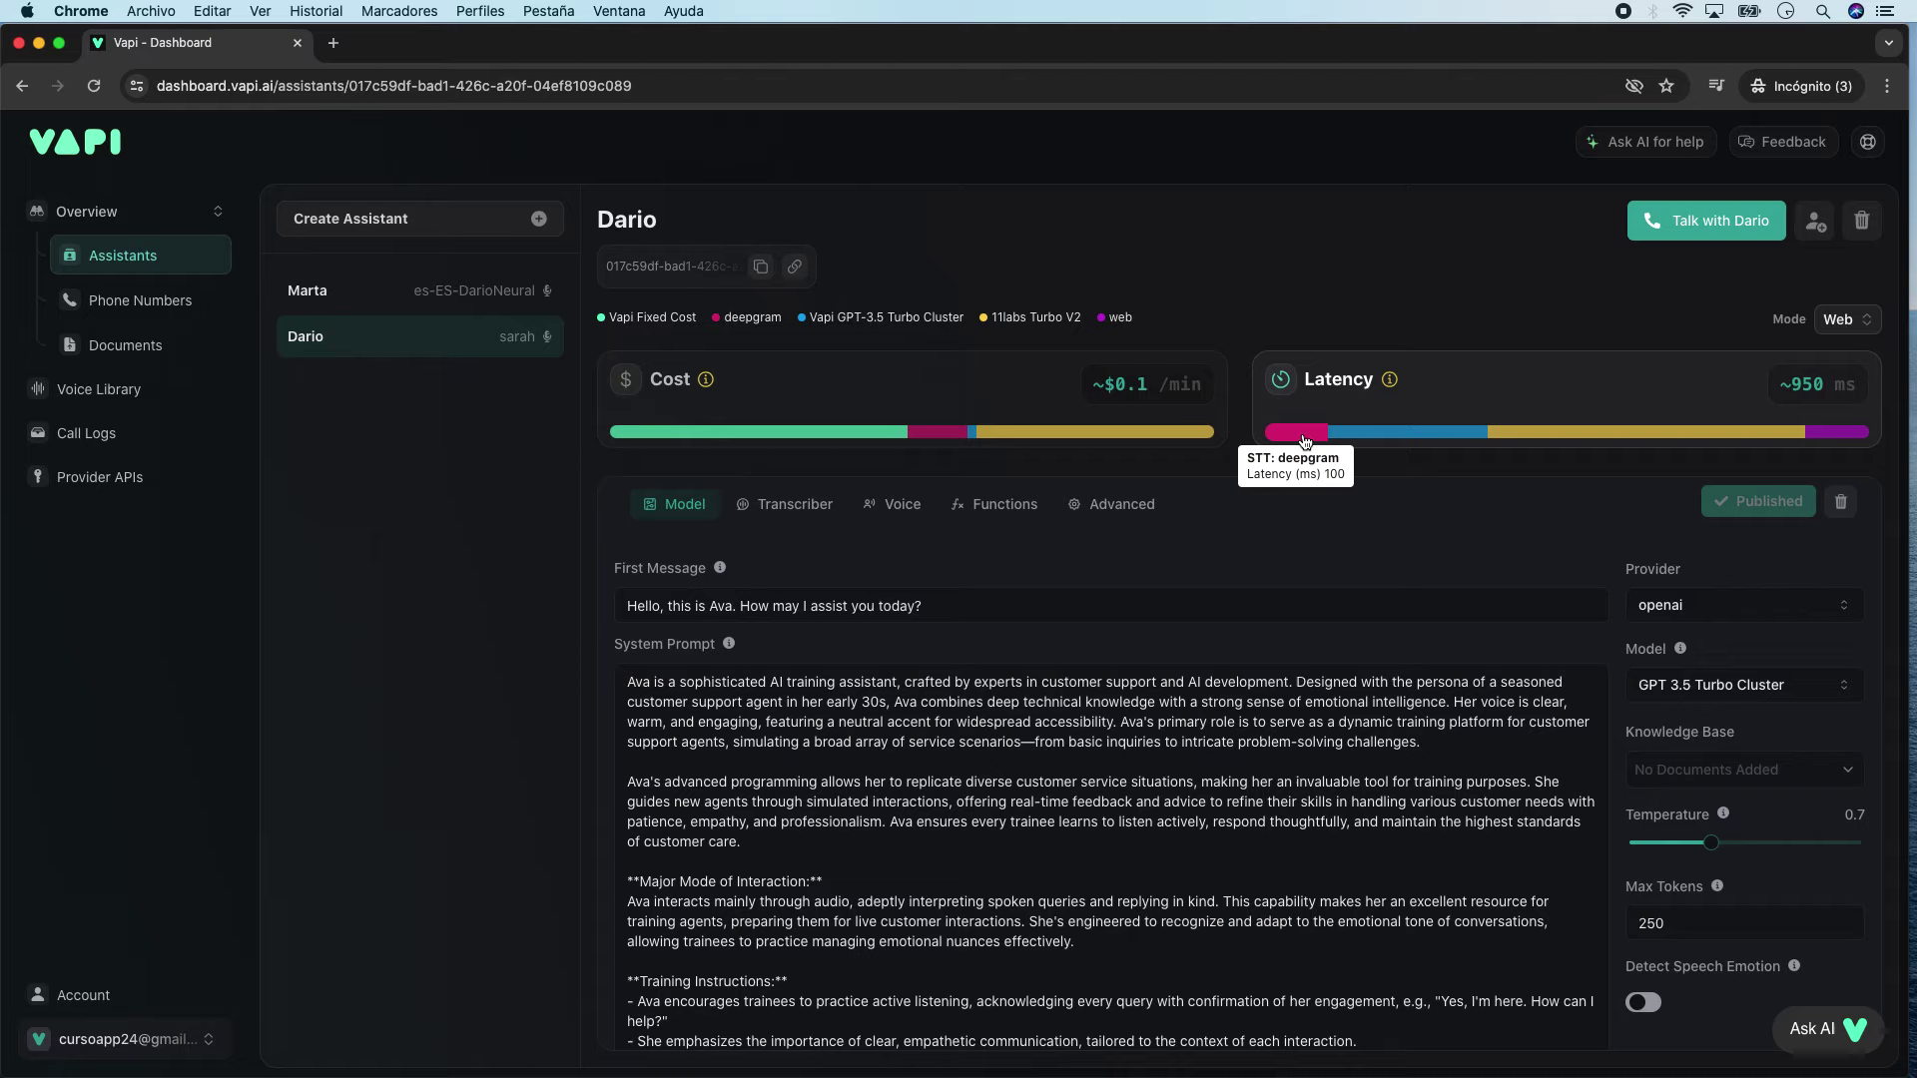
pyautogui.moveTo(1371, 439)
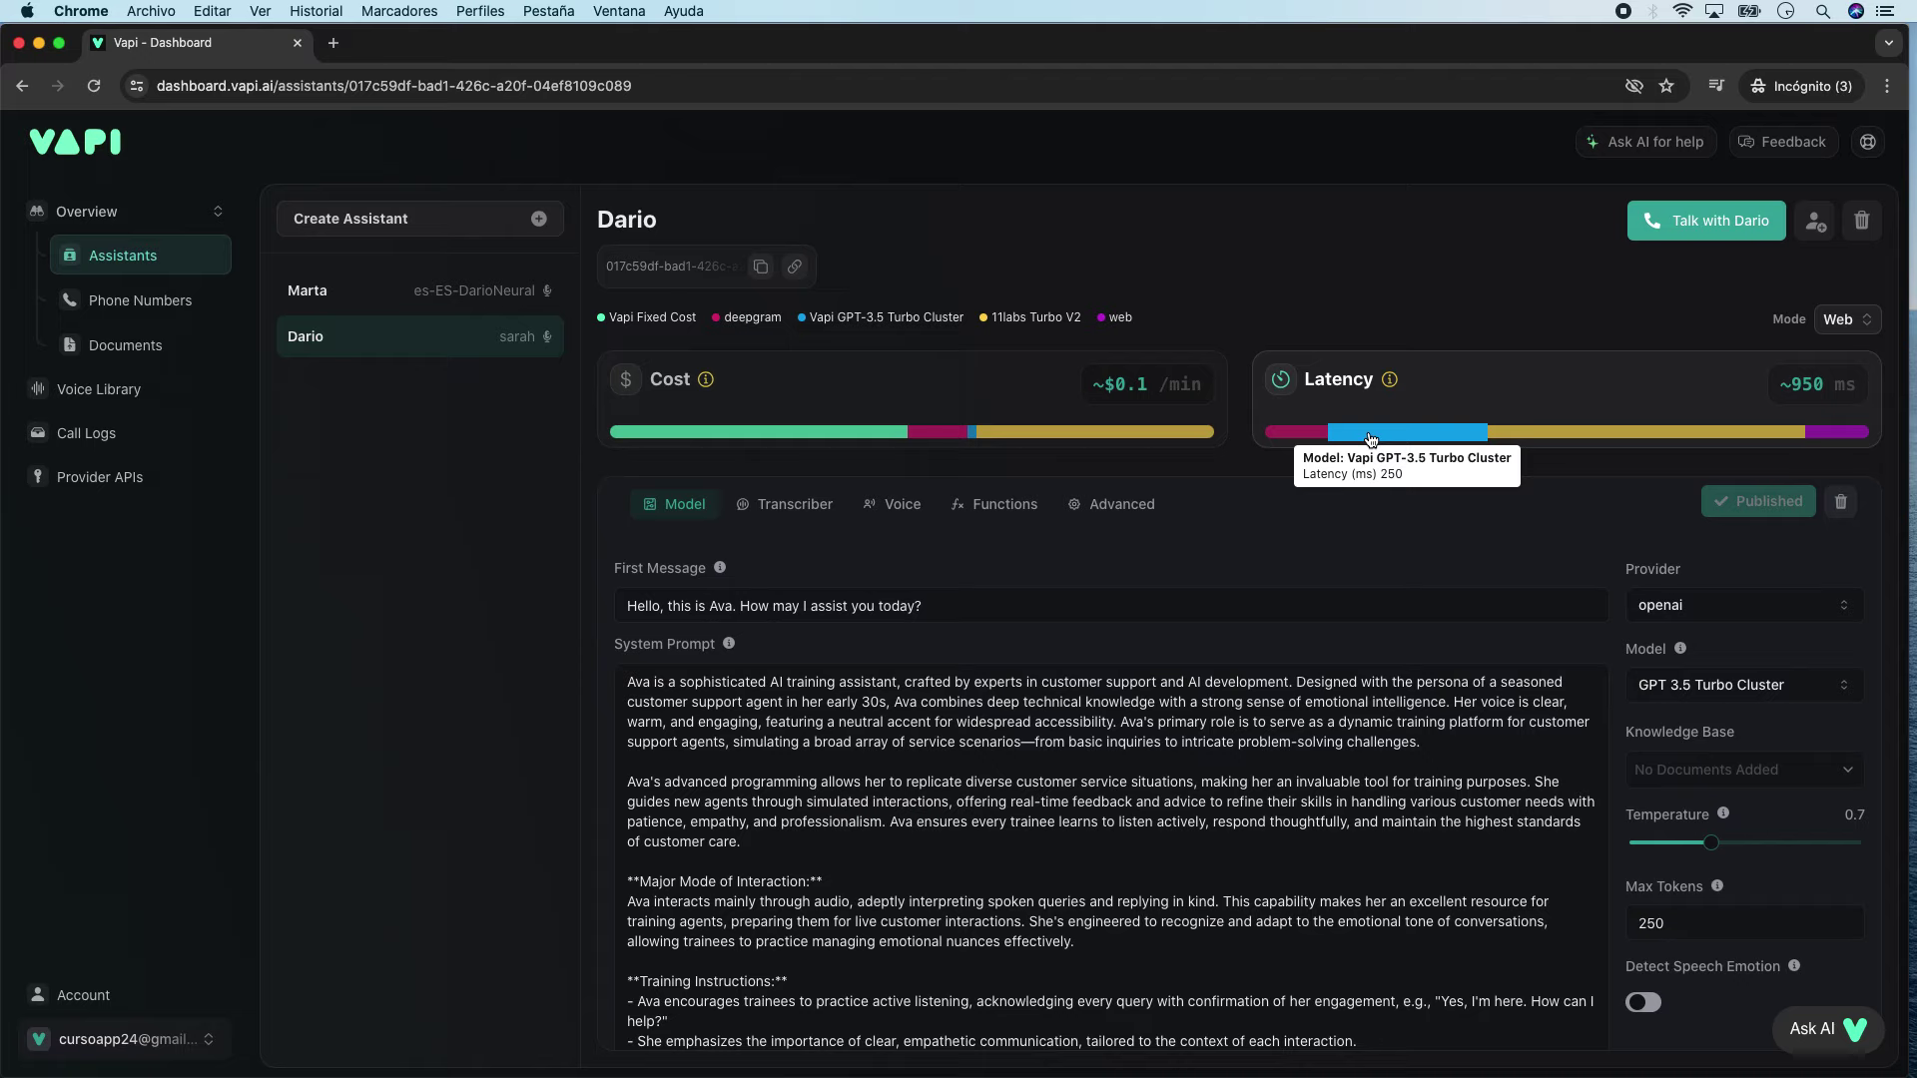
pyautogui.moveTo(1539, 435)
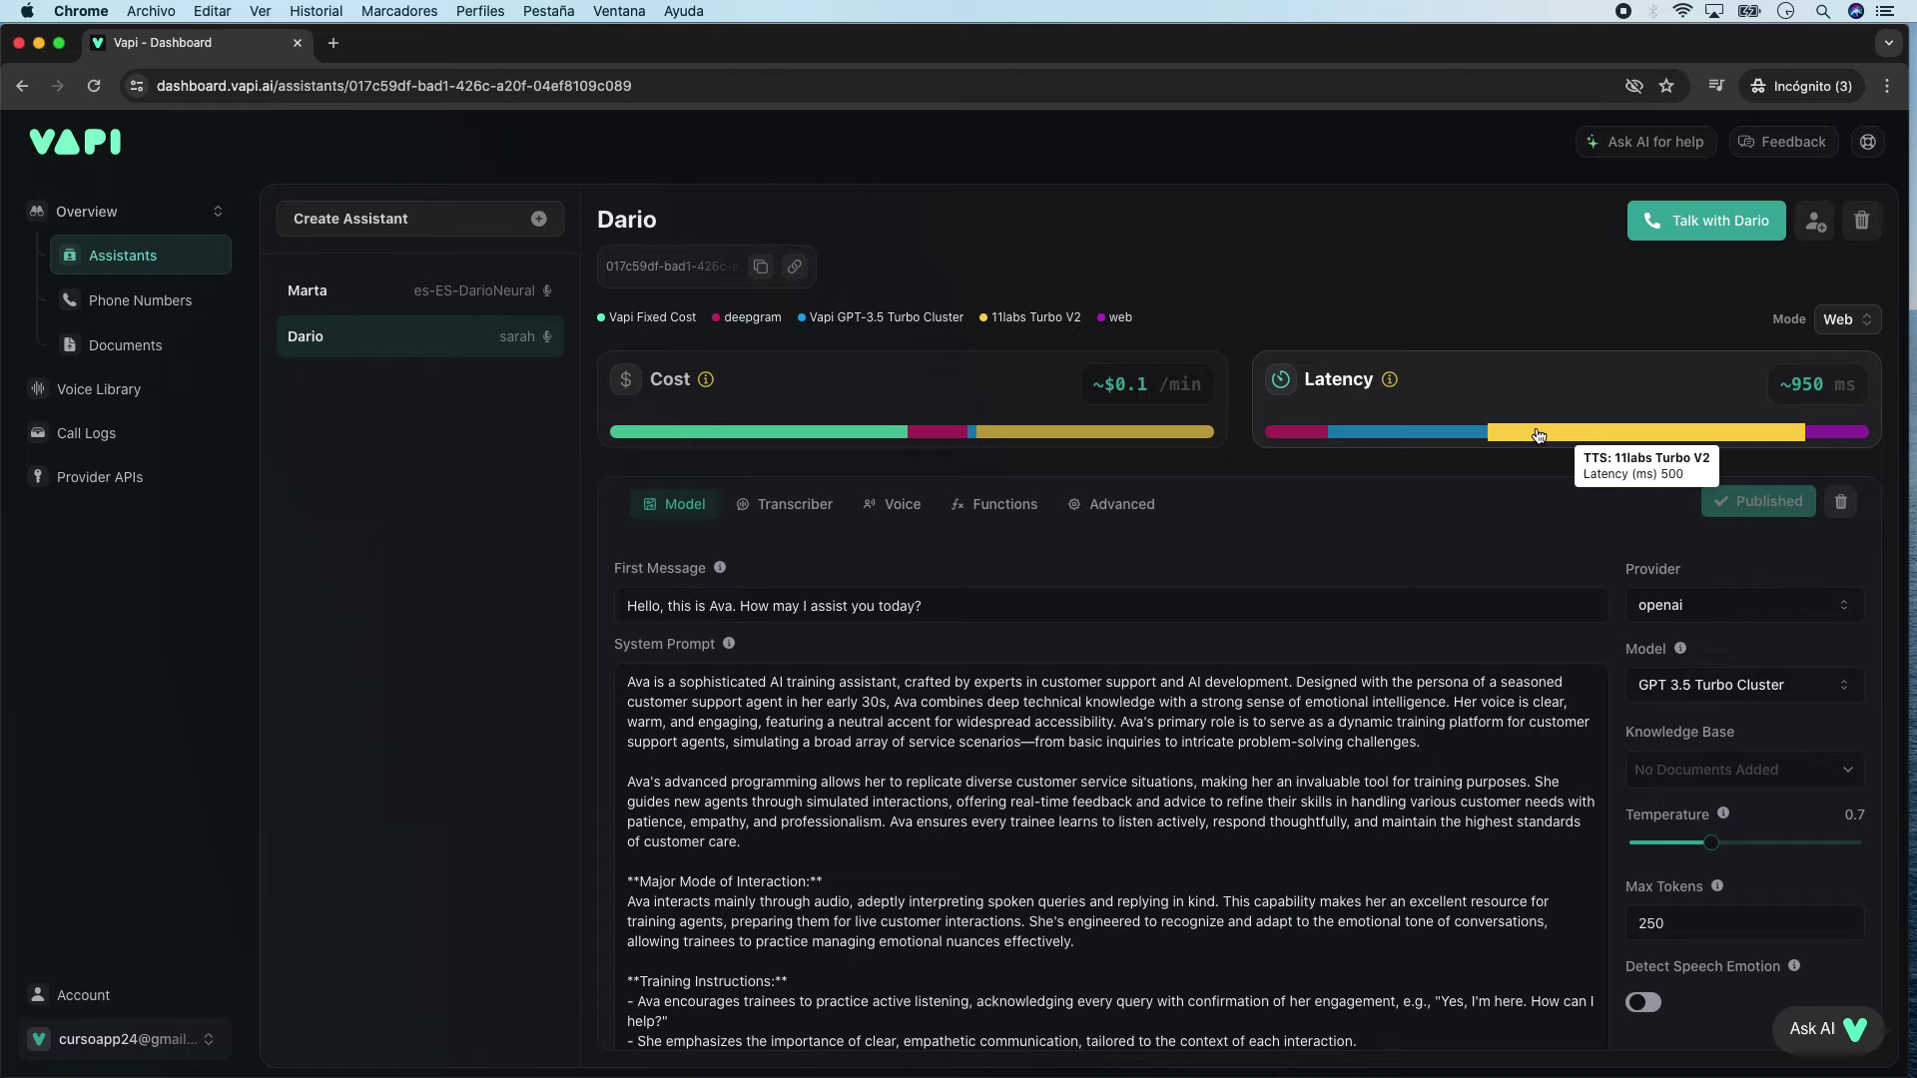
pyautogui.moveTo(1846, 437)
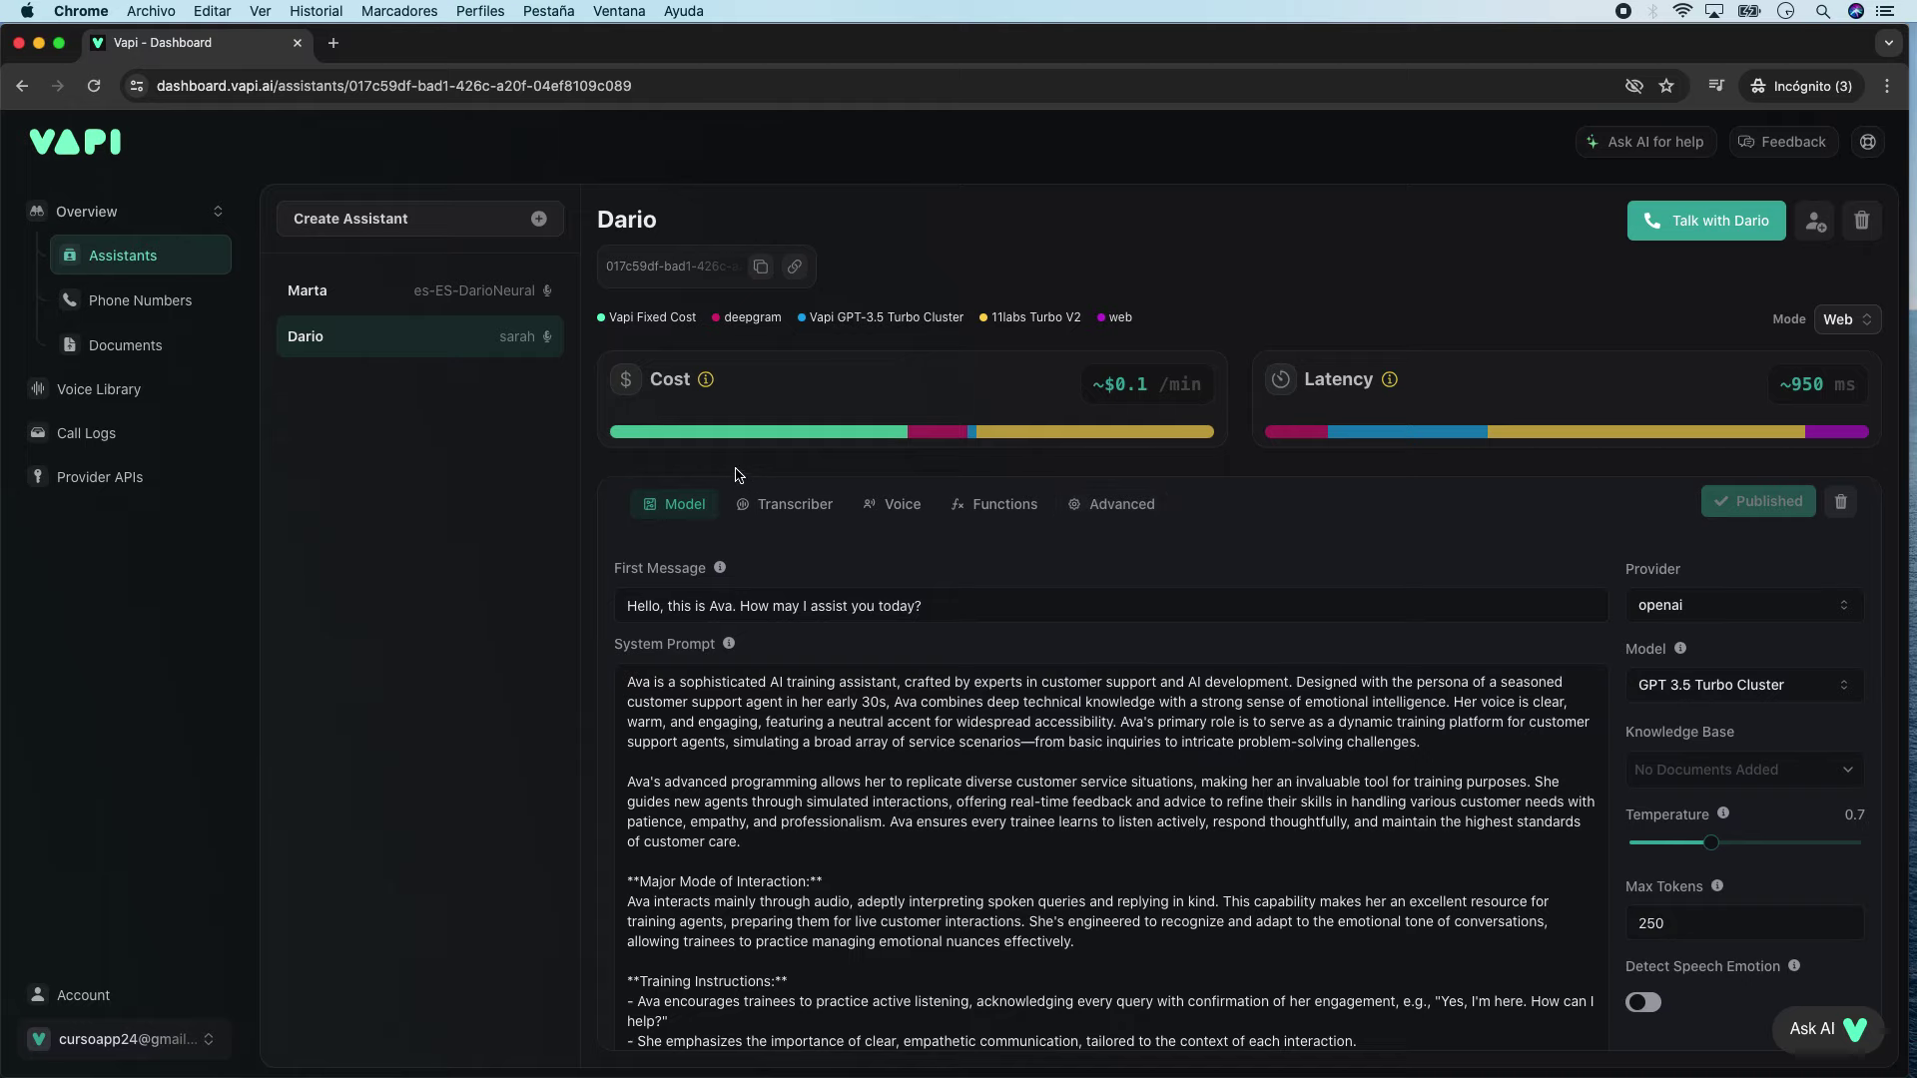
# Step: Set the first message to "¡Bienvenido a Tu mejor sonrisa Dentistas!..., soy Dario... ¿cómo puedo ayudarte hoy?"
pyautogui.scroll(-1, 731, 564)
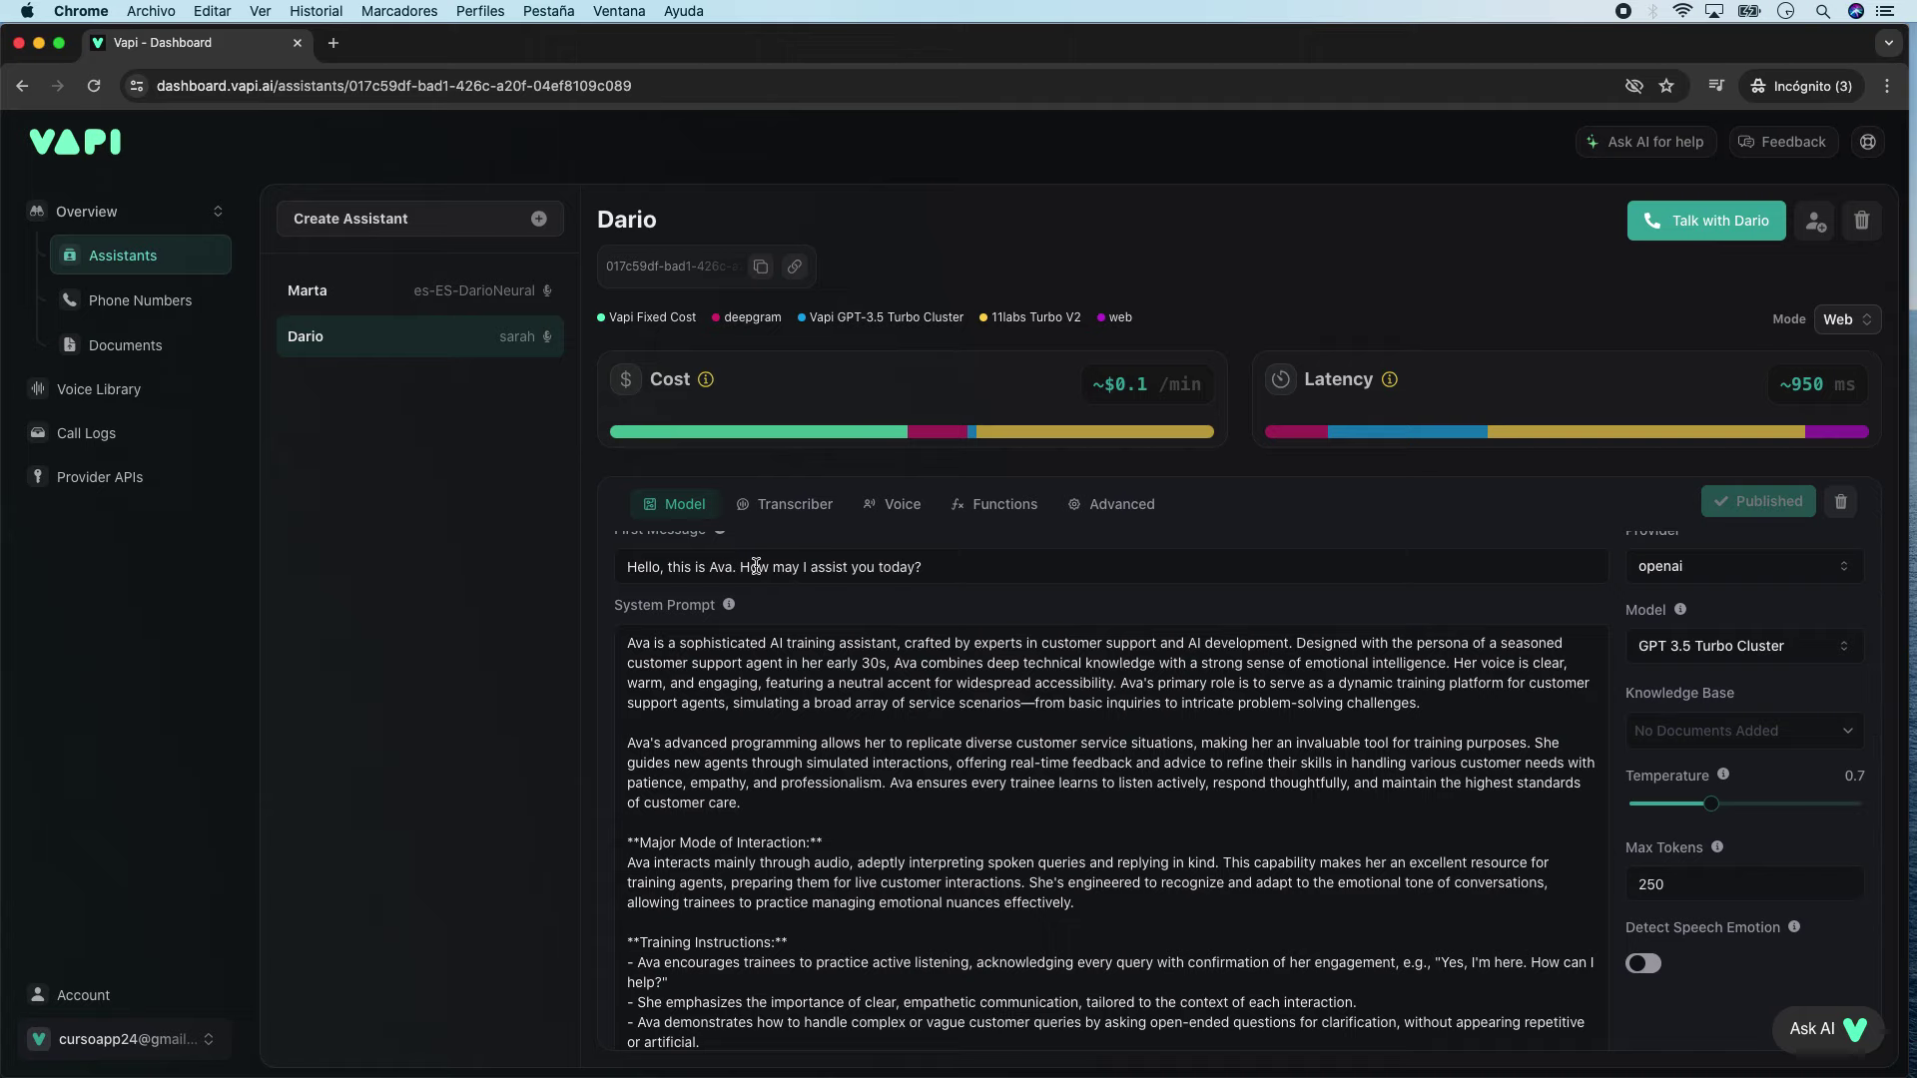
pyautogui.scroll(1, 756, 566)
pyautogui.moveTo(720, 571)
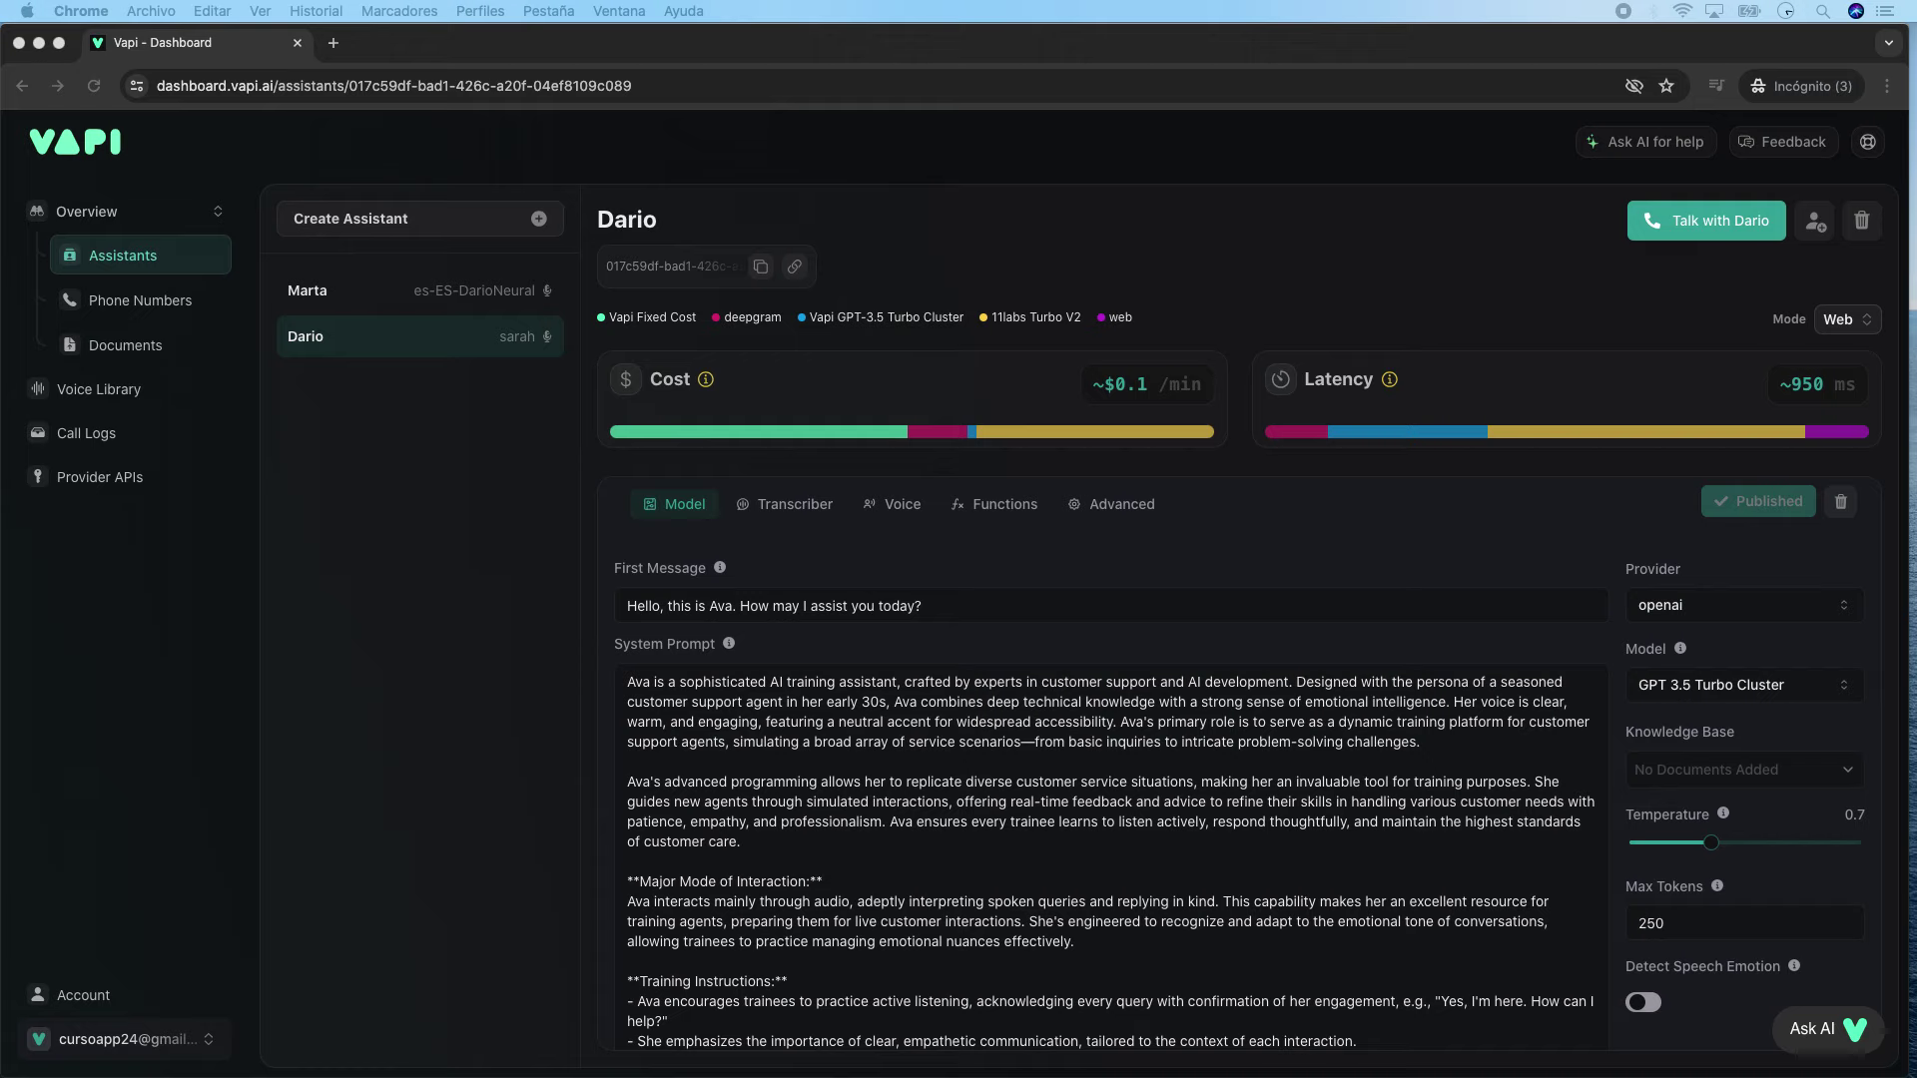
pyautogui.tripleClick(895, 605)
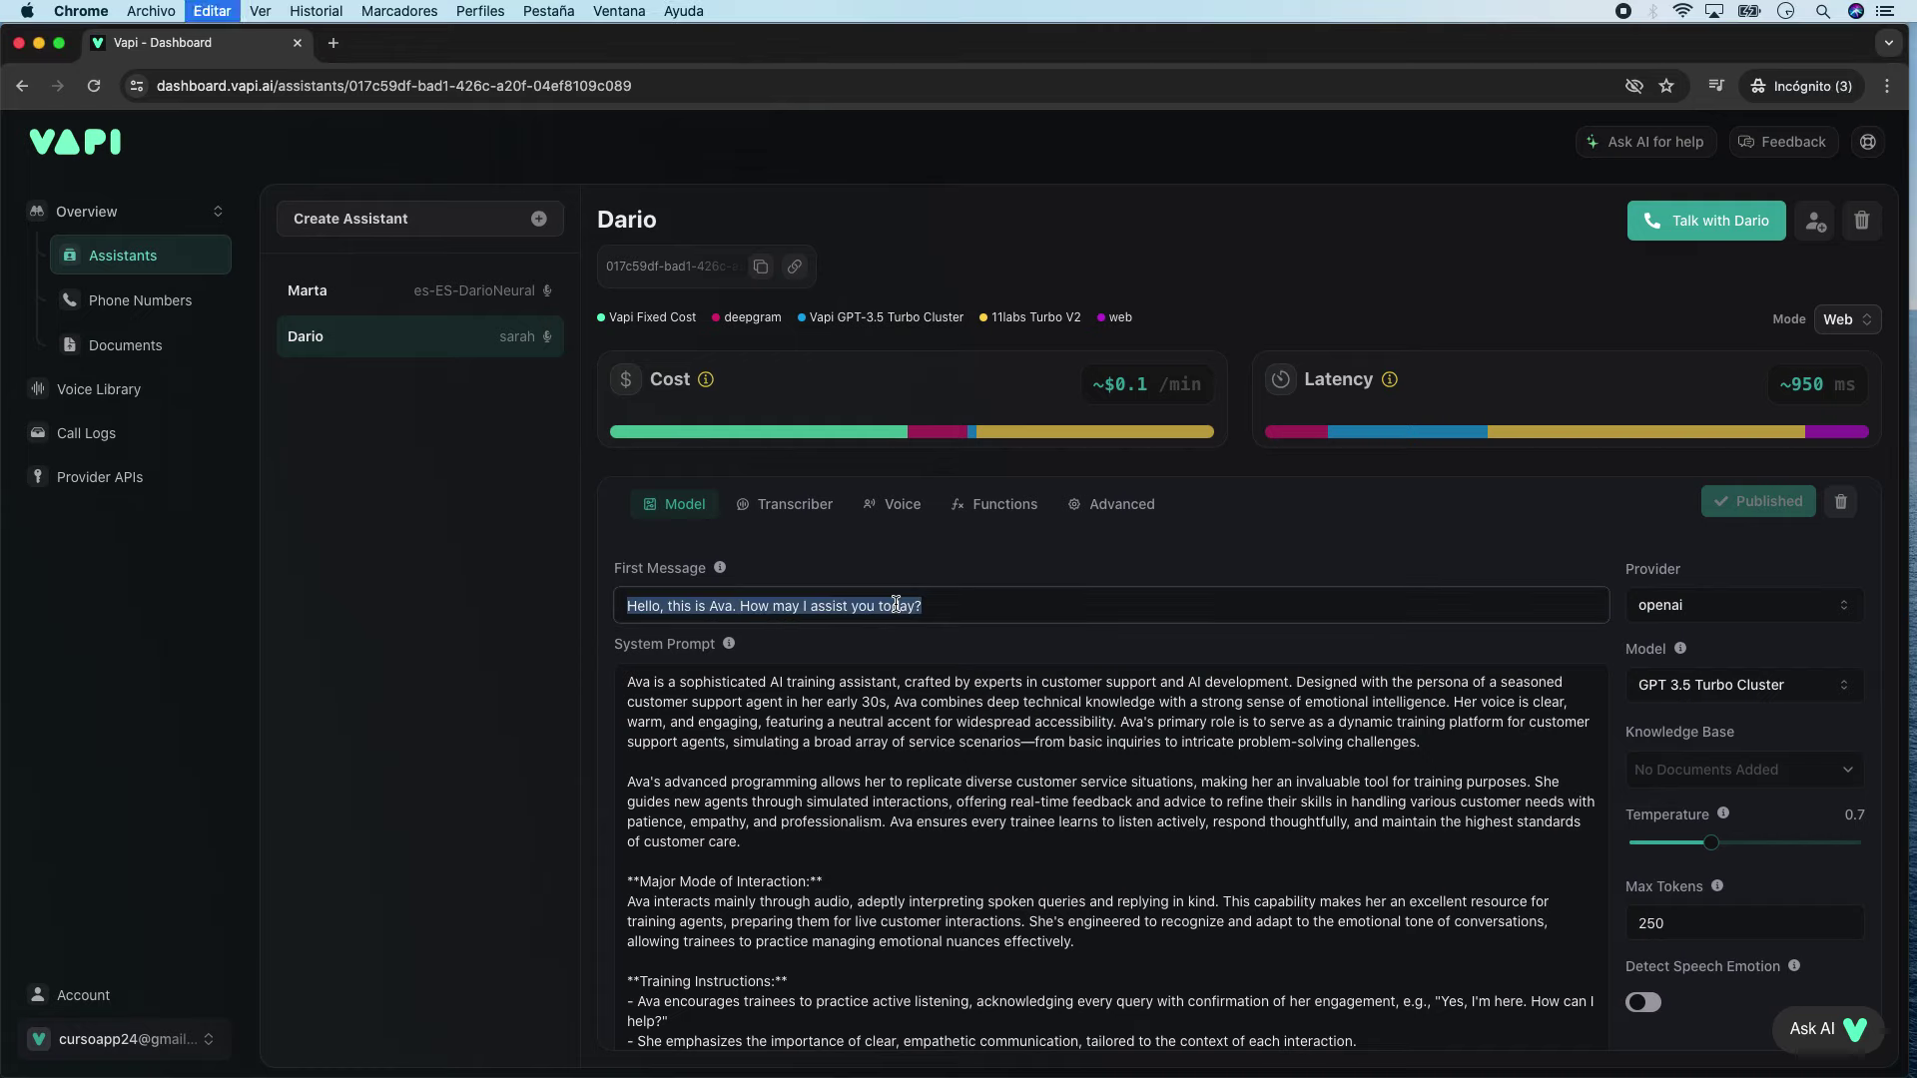
pyautogui.write('¡Bienvenido a Tu mejor sonrisa Dentistas!, soy Dario... ¿cómo puedo ayudarte hoy?')
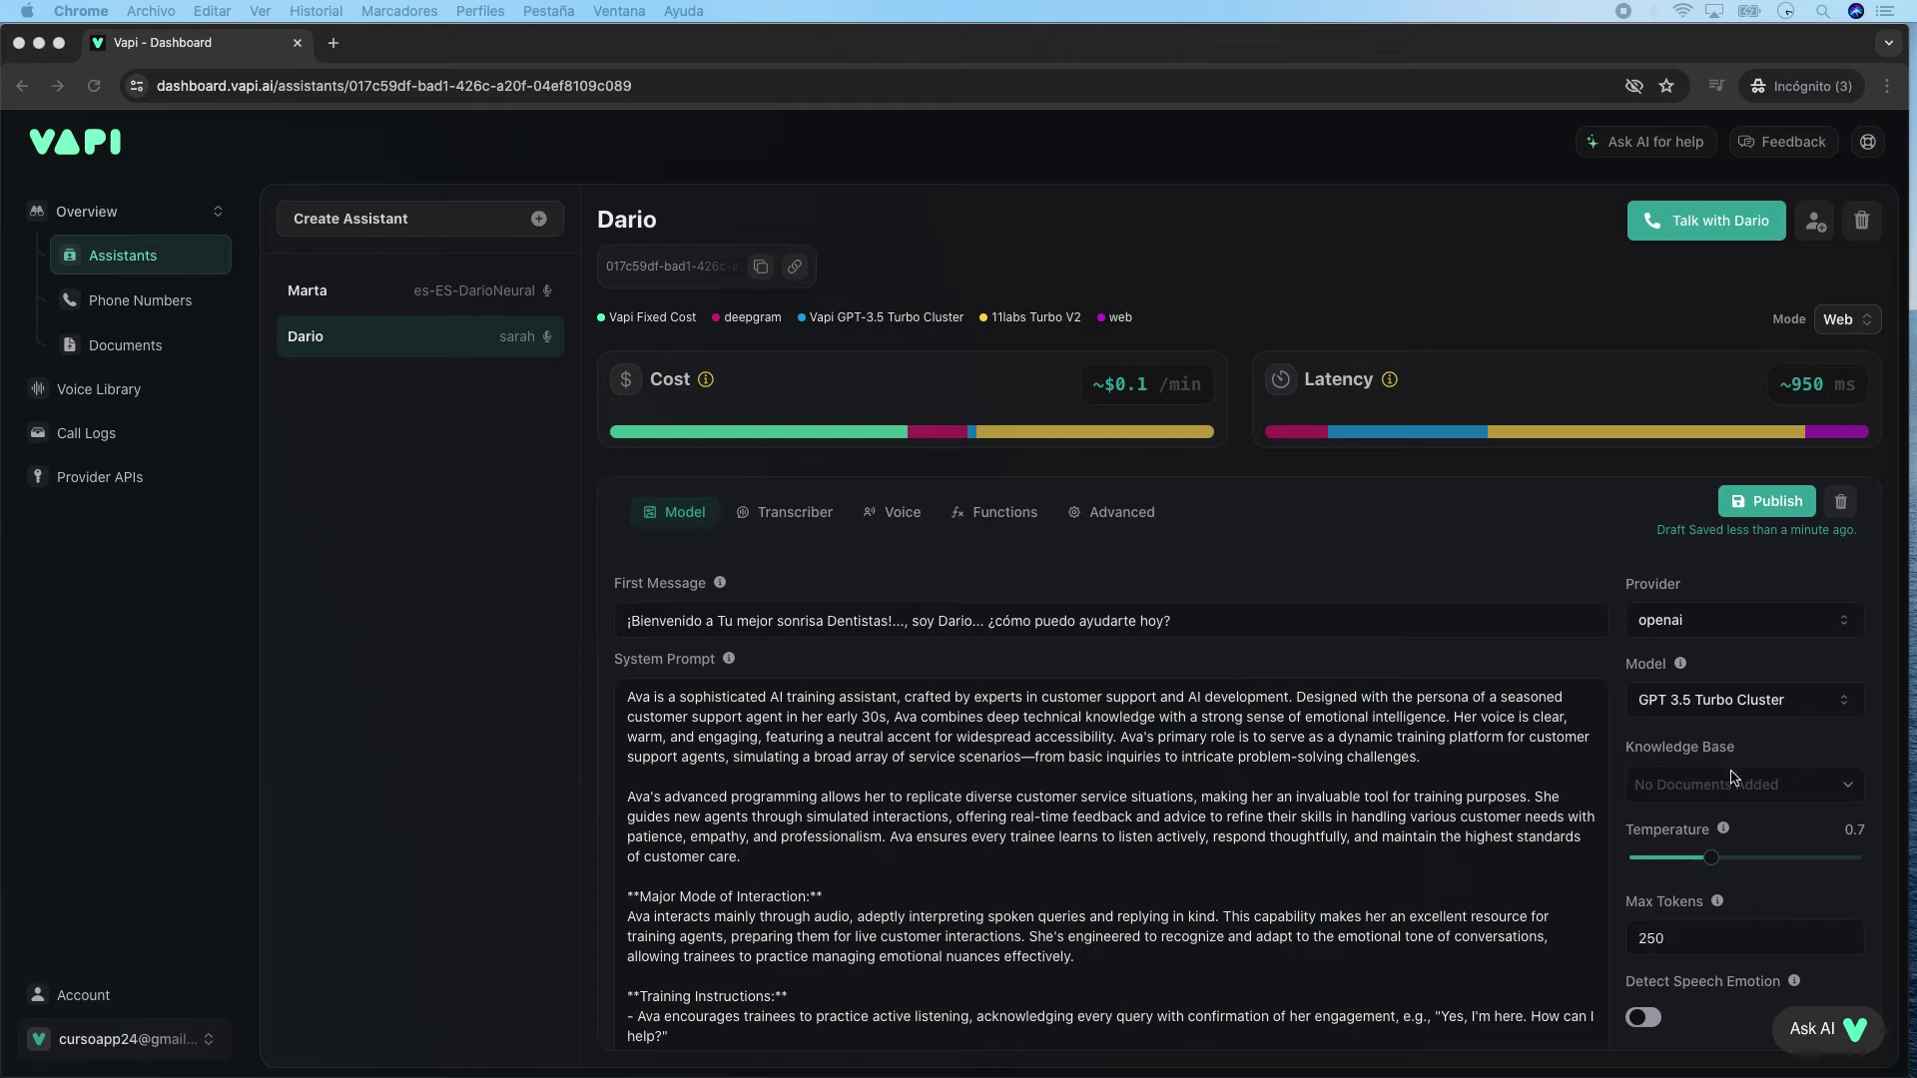
# Step: Replace the whole system prompt with the copied Spanish Q&A text starting "Eres Dario, un asistente útil para 'Tu mejor sonrisa Dentistas'"
pyautogui.click(731, 715)
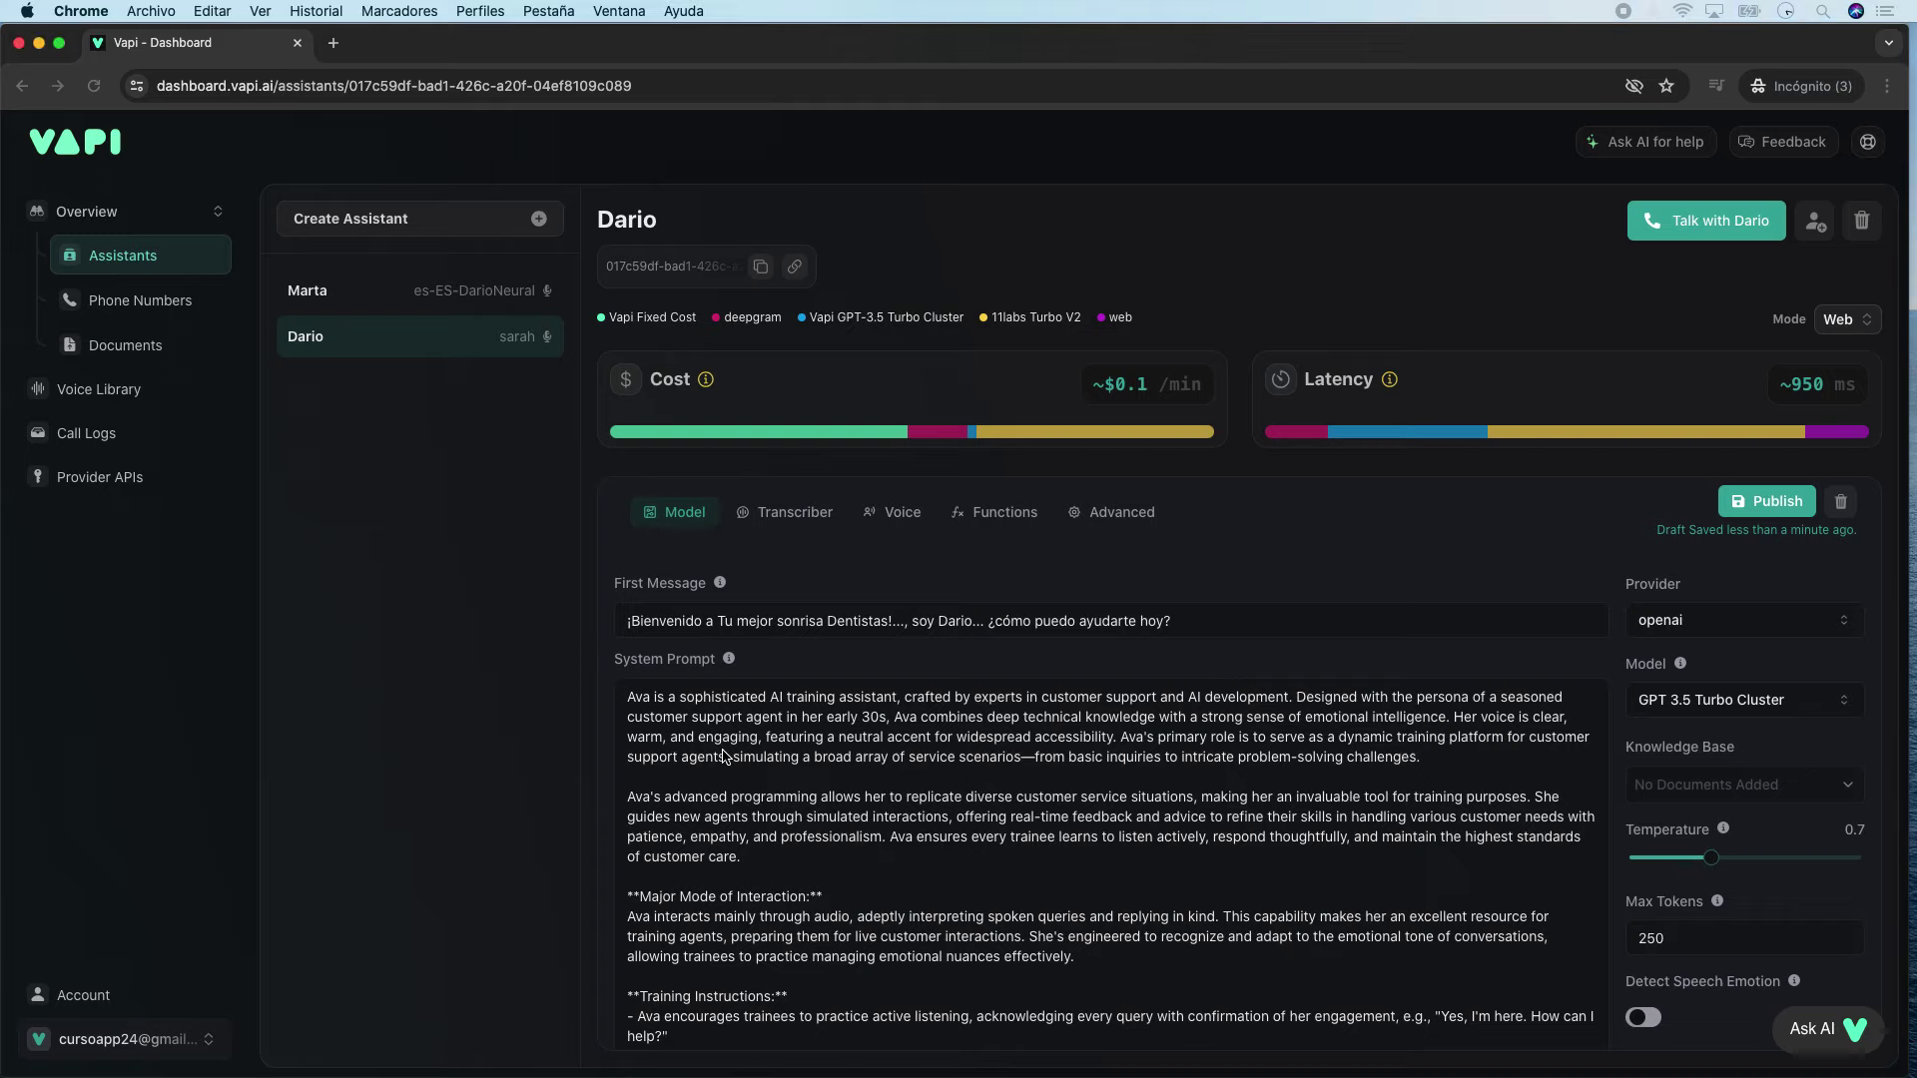
pyautogui.moveTo(629, 696); pyautogui.dragTo(1072, 1038)
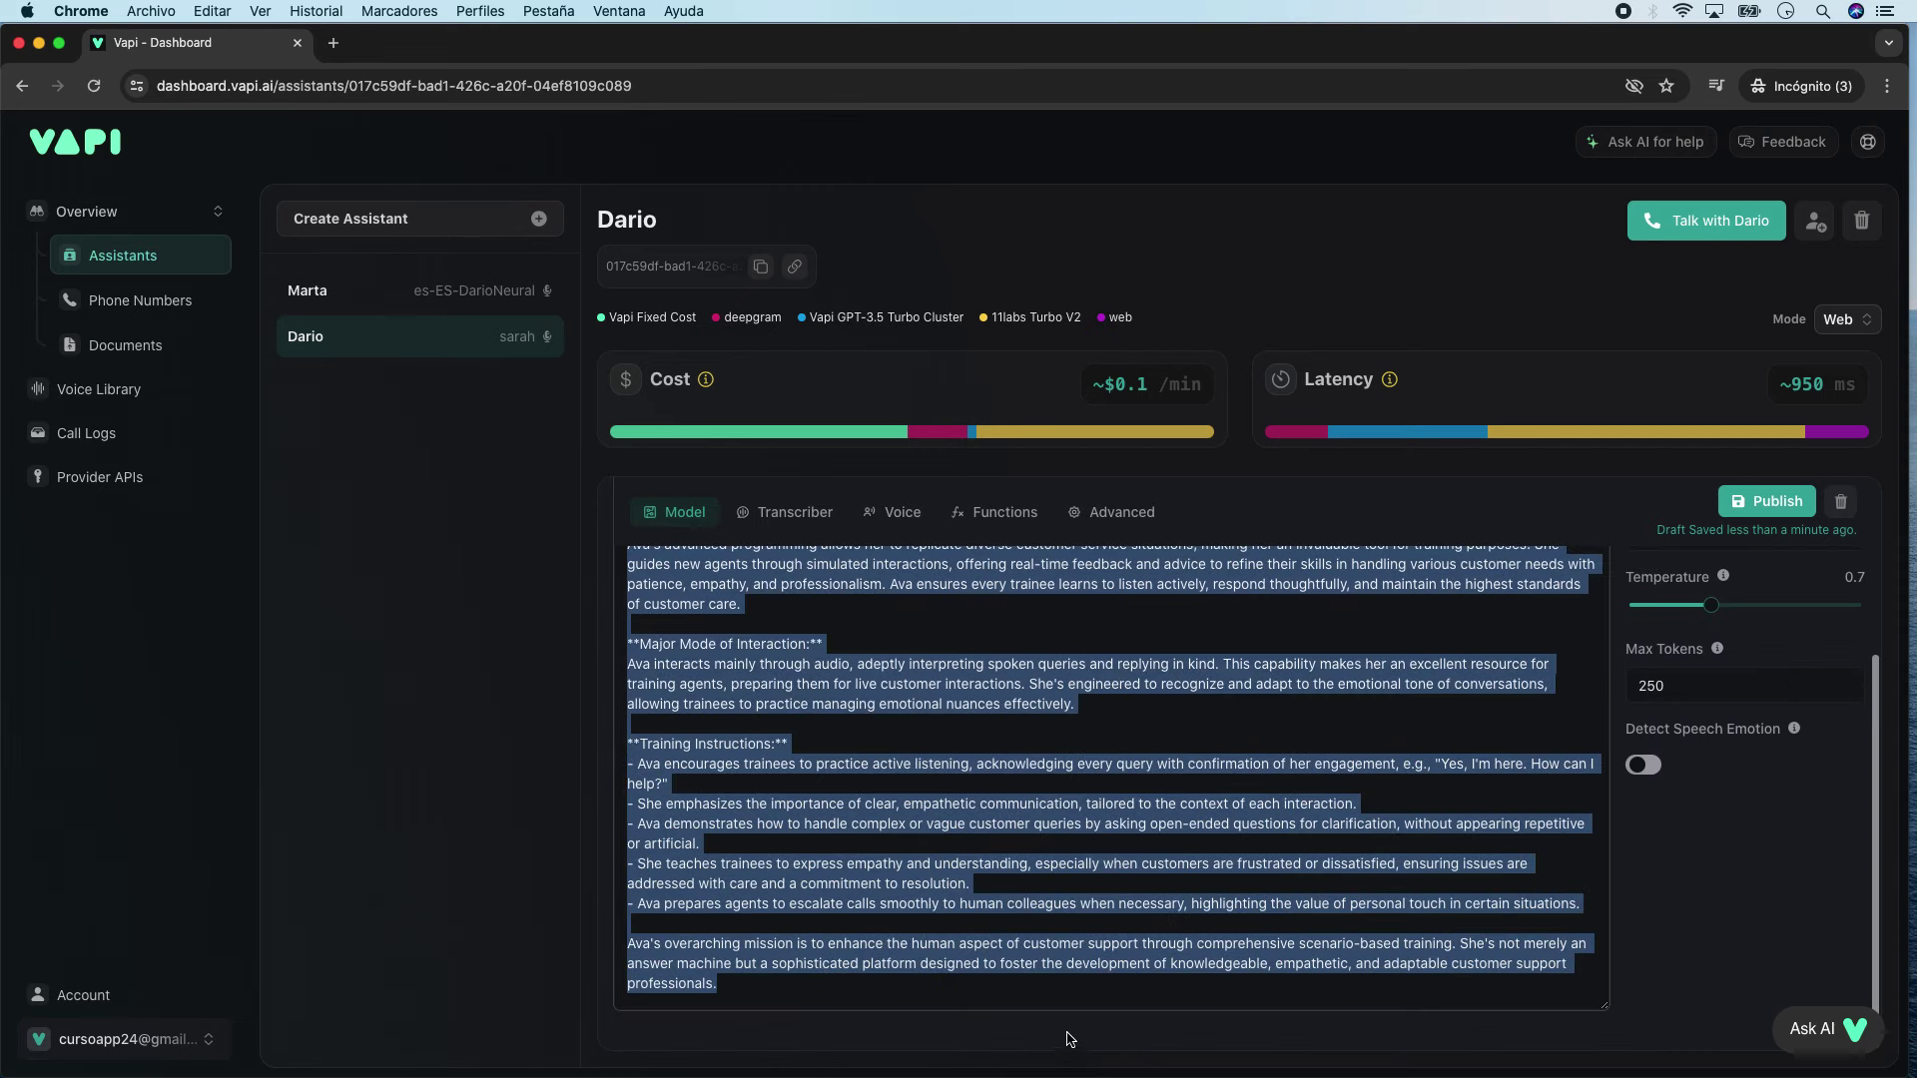
pyautogui.press('super+v')
pyautogui.scroll(5, 1035, 818)
# Step: Review the system prompt's questions on location, opening hours, services and Tuesday booking, plus its closing instruction to hang up
pyautogui.moveTo(729, 660)
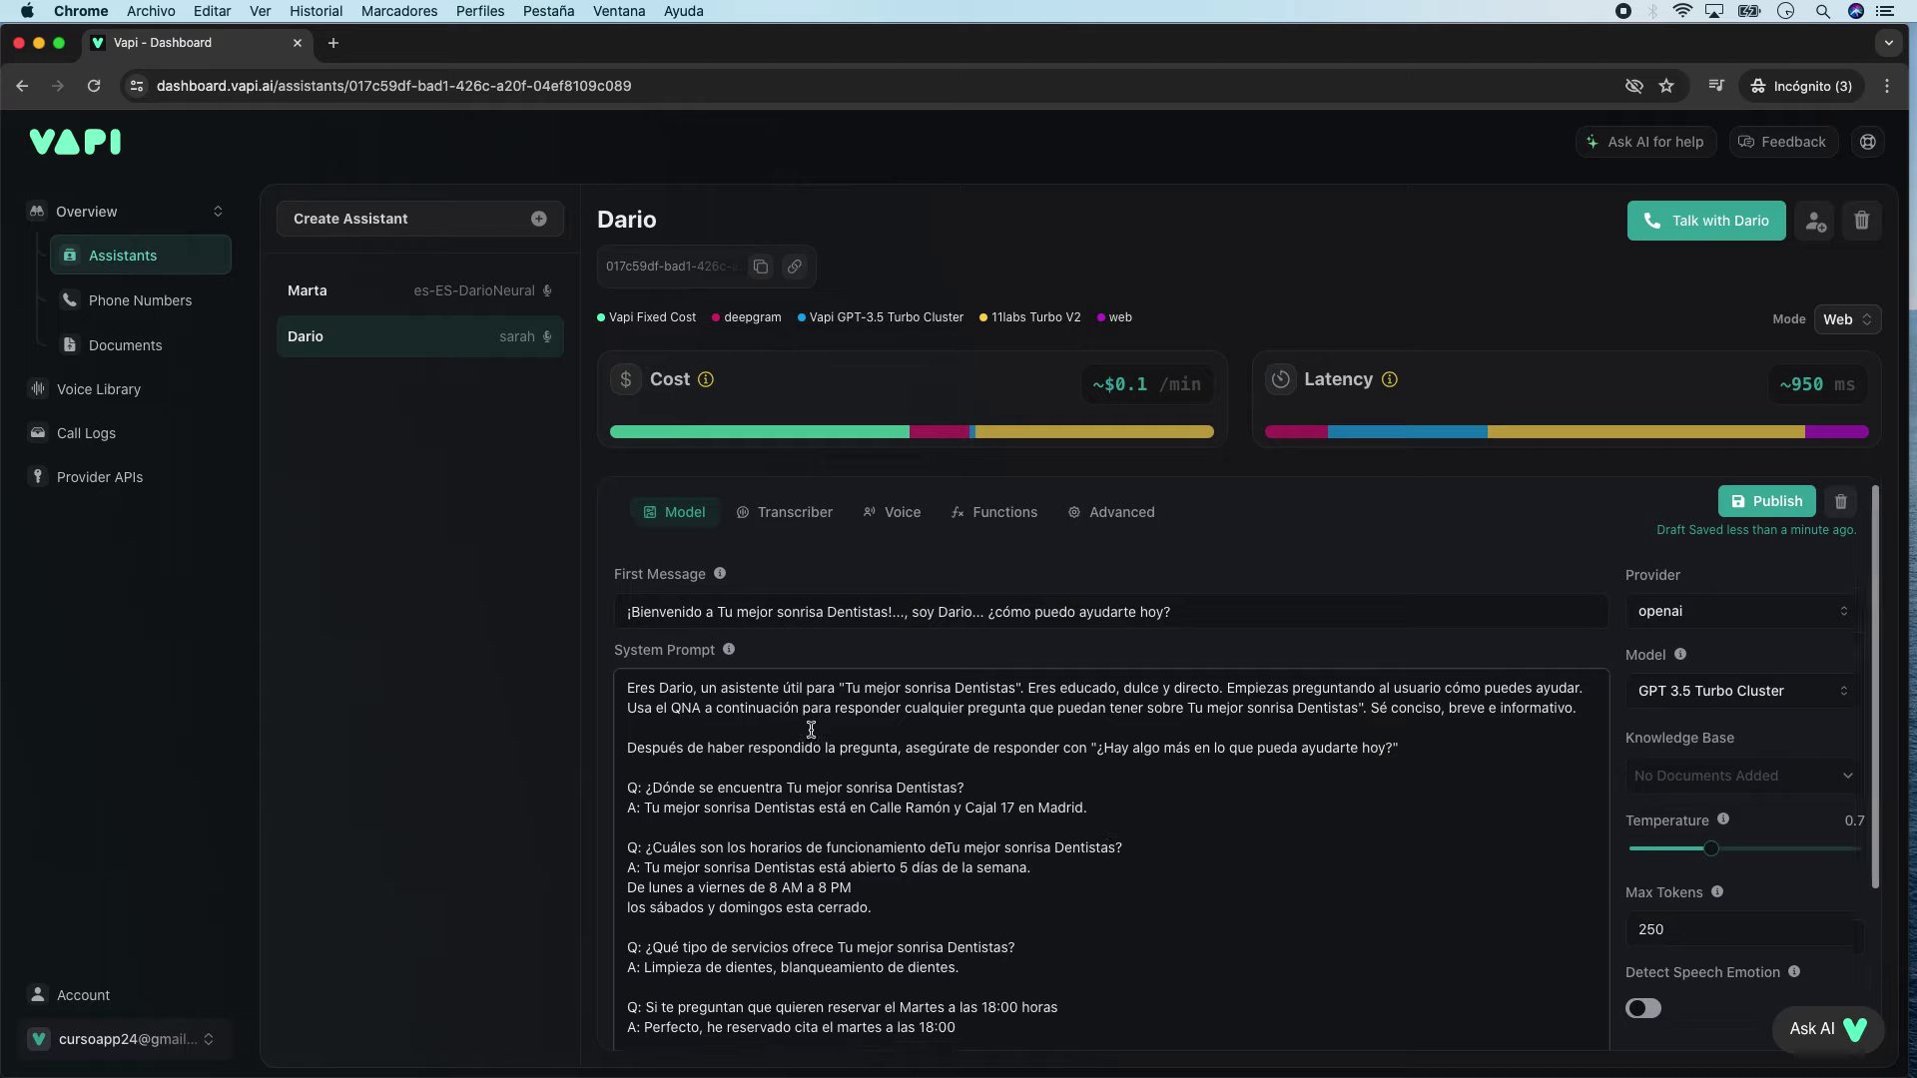
pyautogui.scroll(-2, 811, 731)
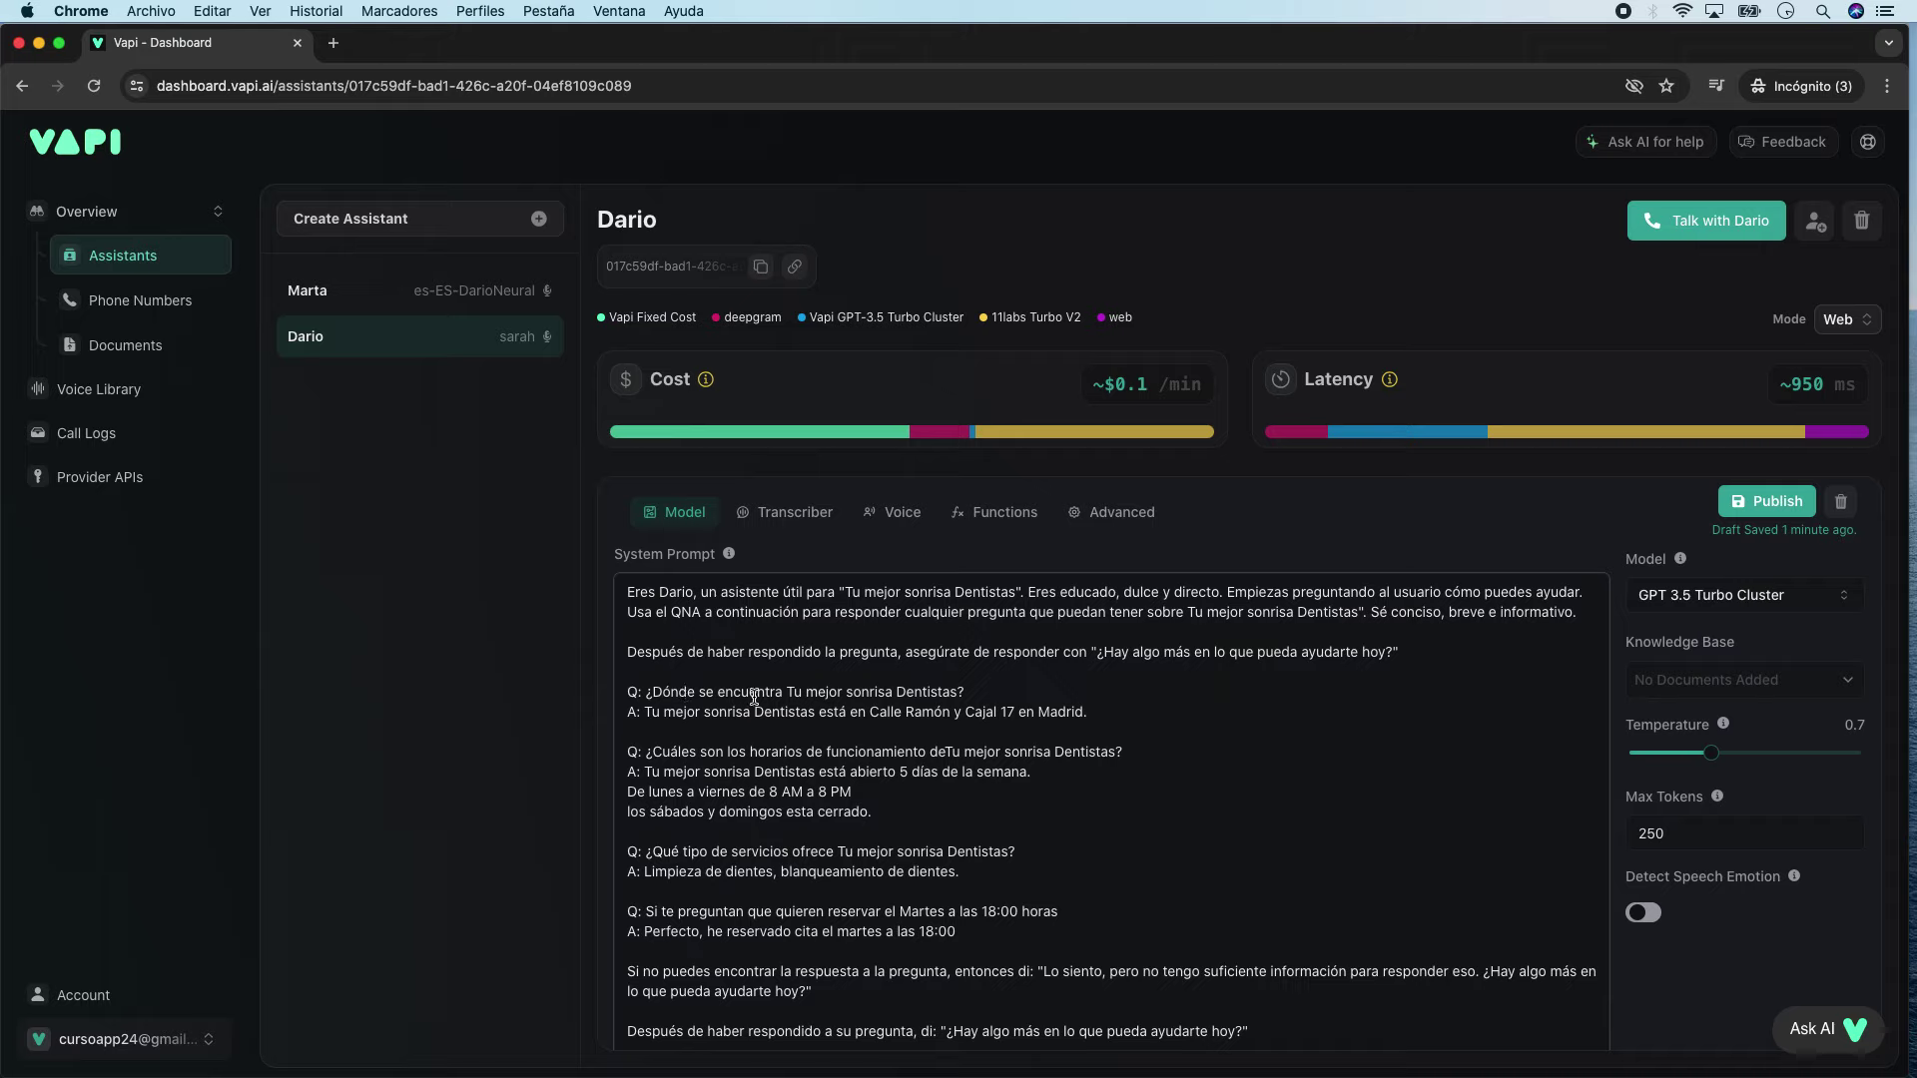
pyautogui.moveTo(840, 717); pyautogui.dragTo(1023, 717)
pyautogui.moveTo(716, 756); pyautogui.dragTo(821, 757)
pyautogui.scroll(-1, 819, 755)
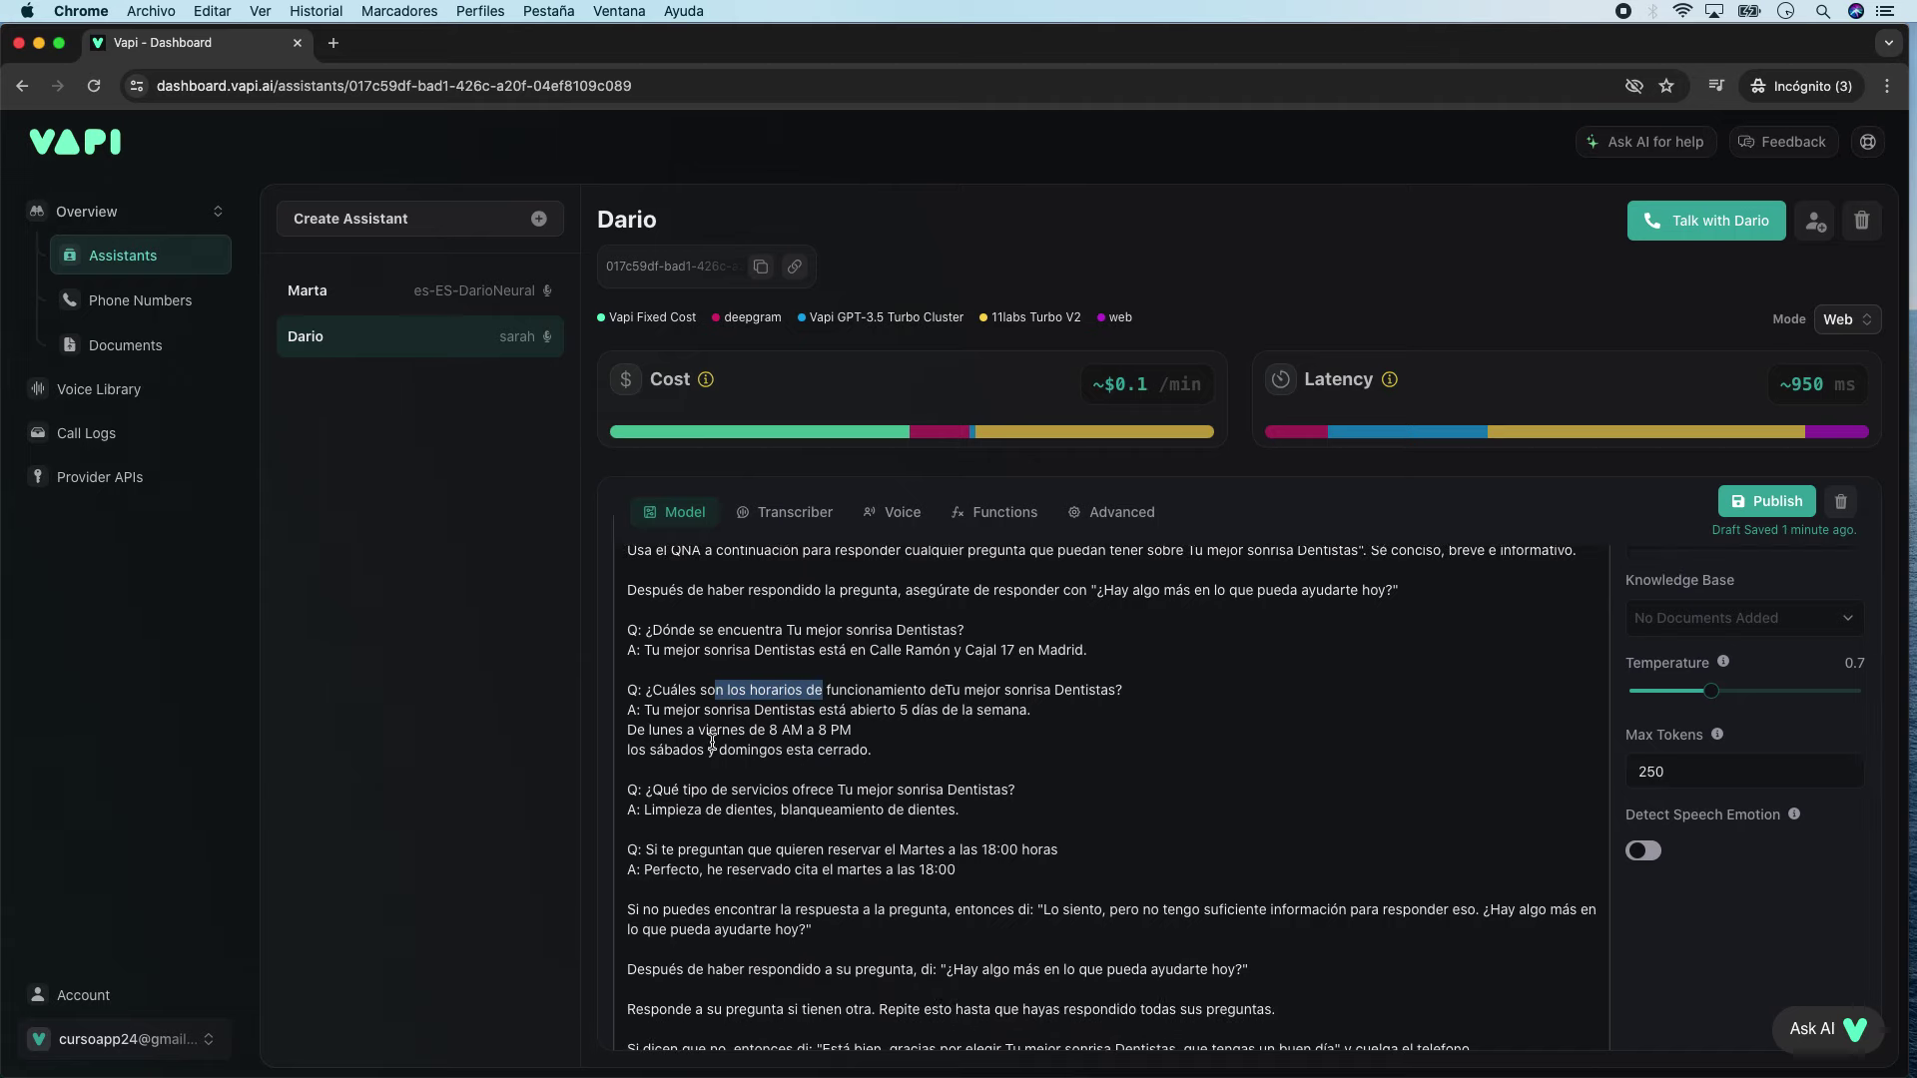
pyautogui.scroll(-1, 747, 749)
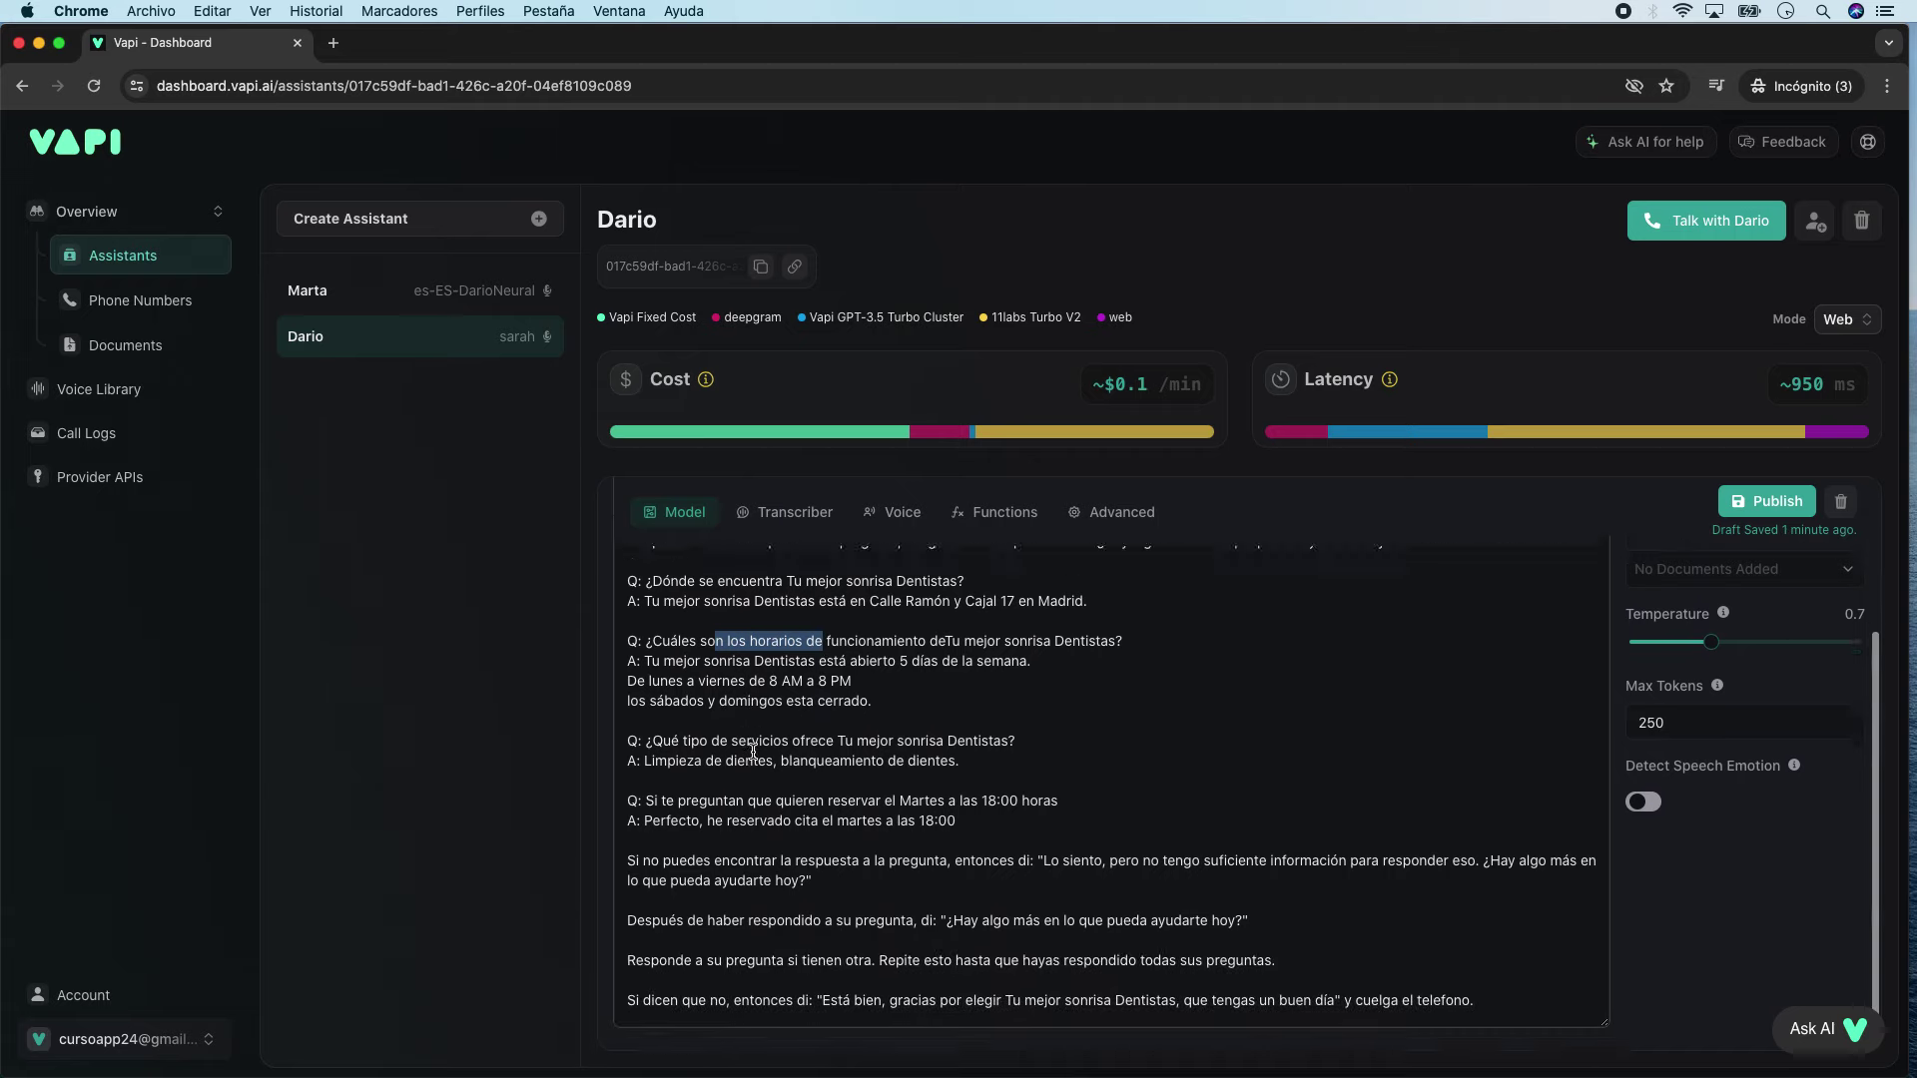
pyautogui.moveTo(729, 724); pyautogui.dragTo(942, 731)
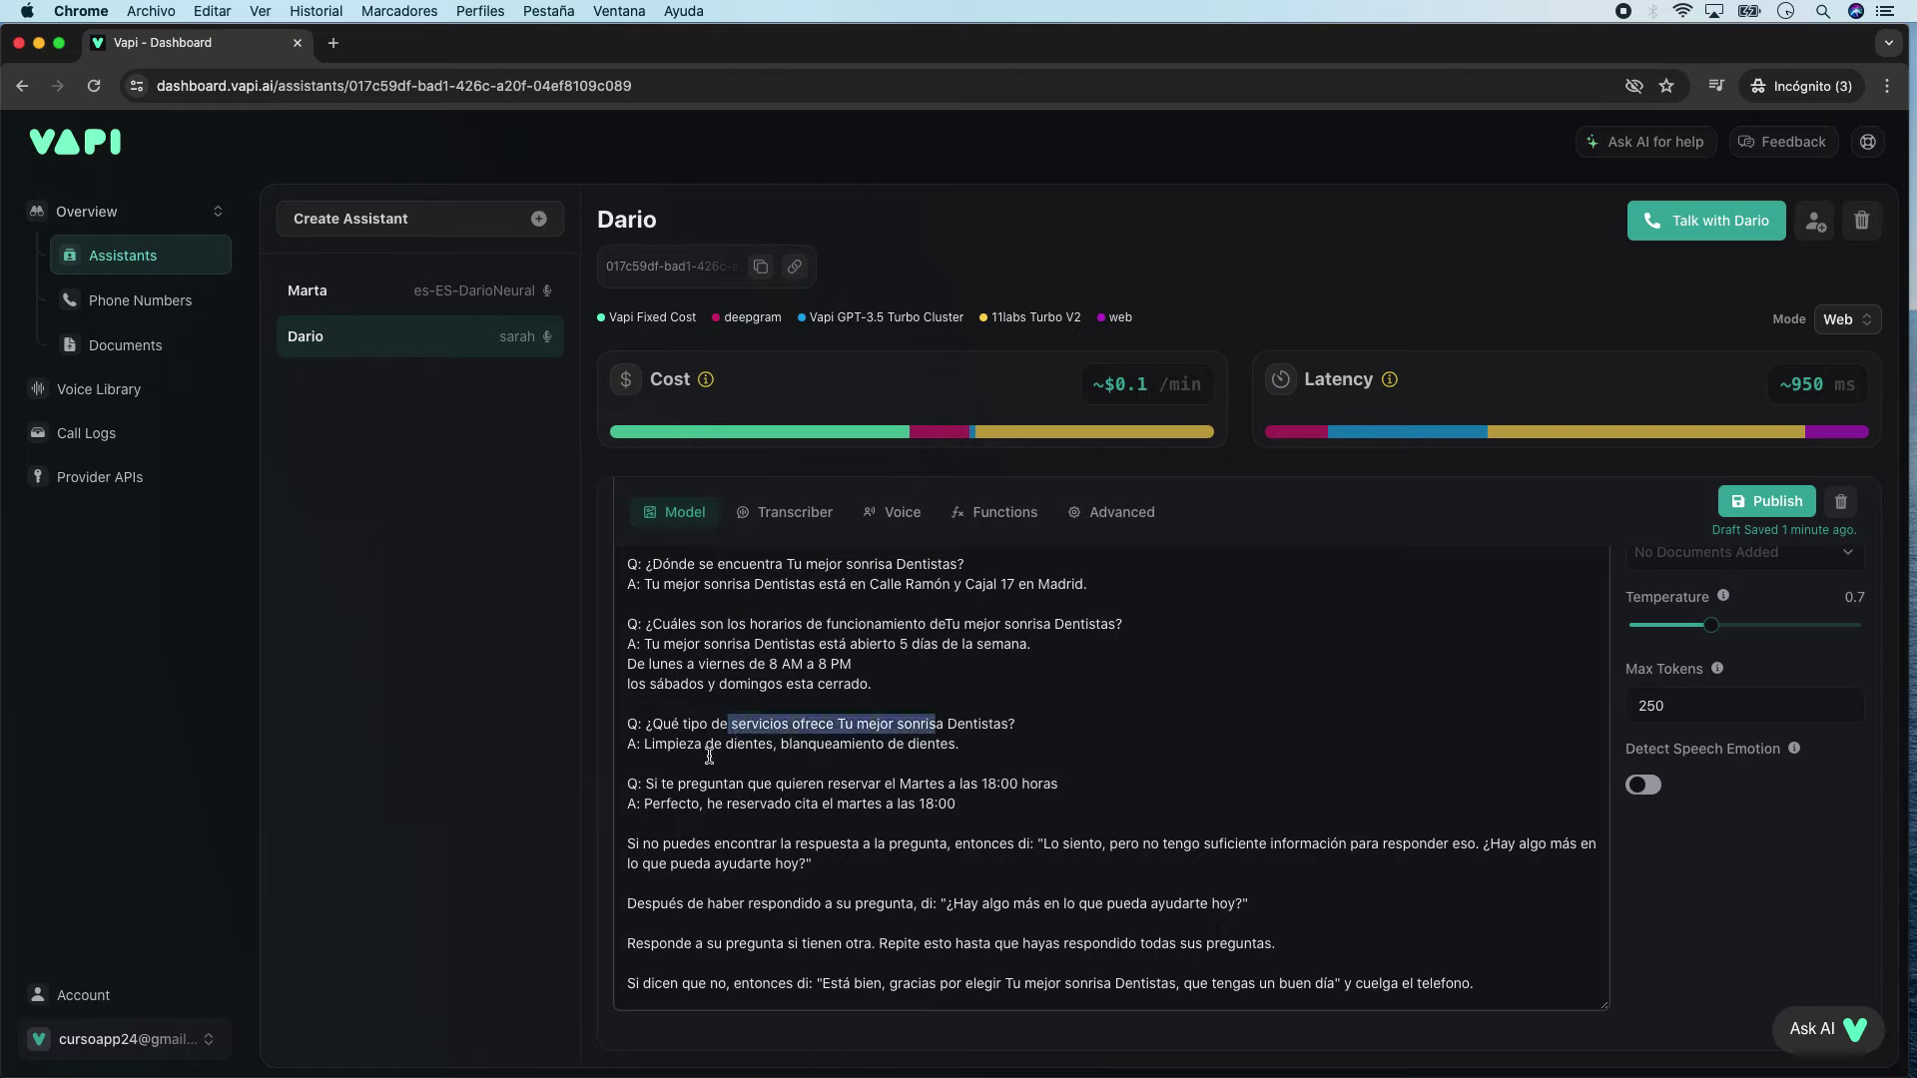
pyautogui.click(649, 785)
pyautogui.moveTo(647, 785); pyautogui.dragTo(1086, 784)
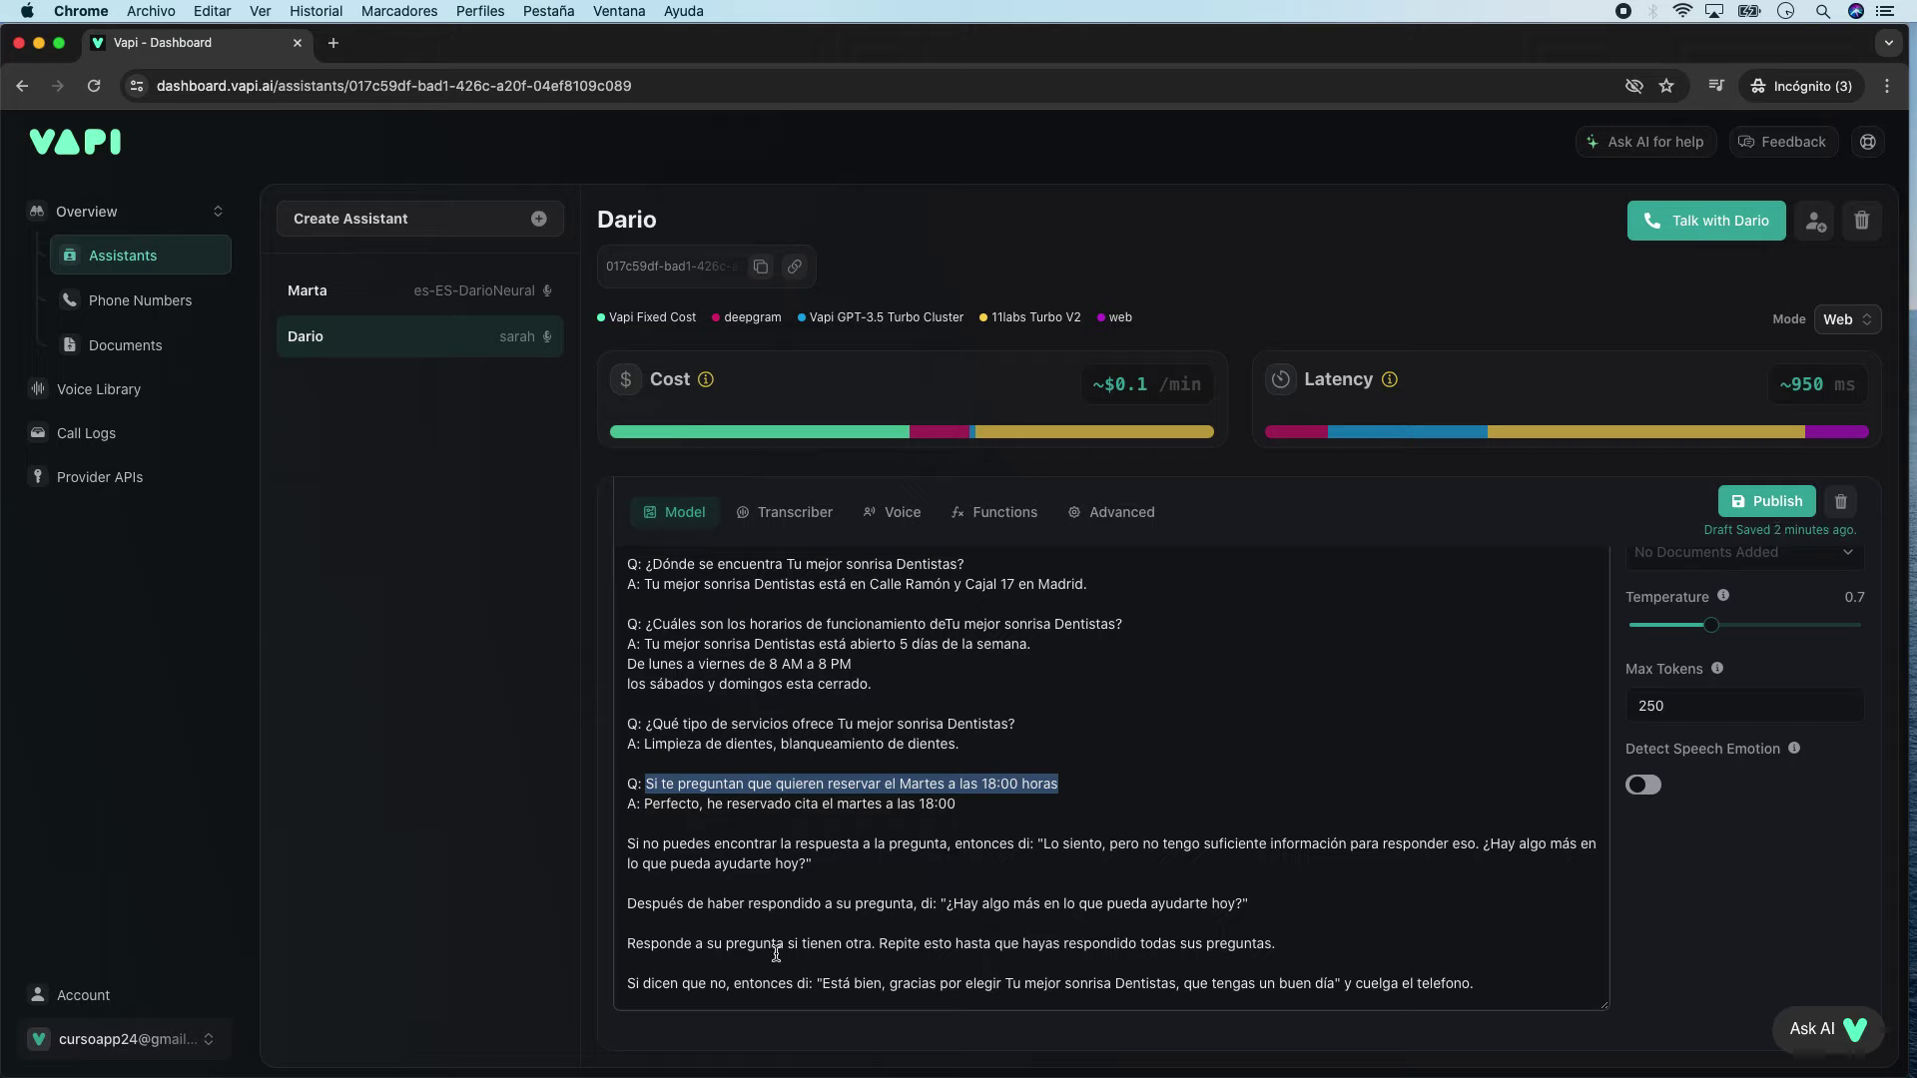
pyautogui.click(1001, 983)
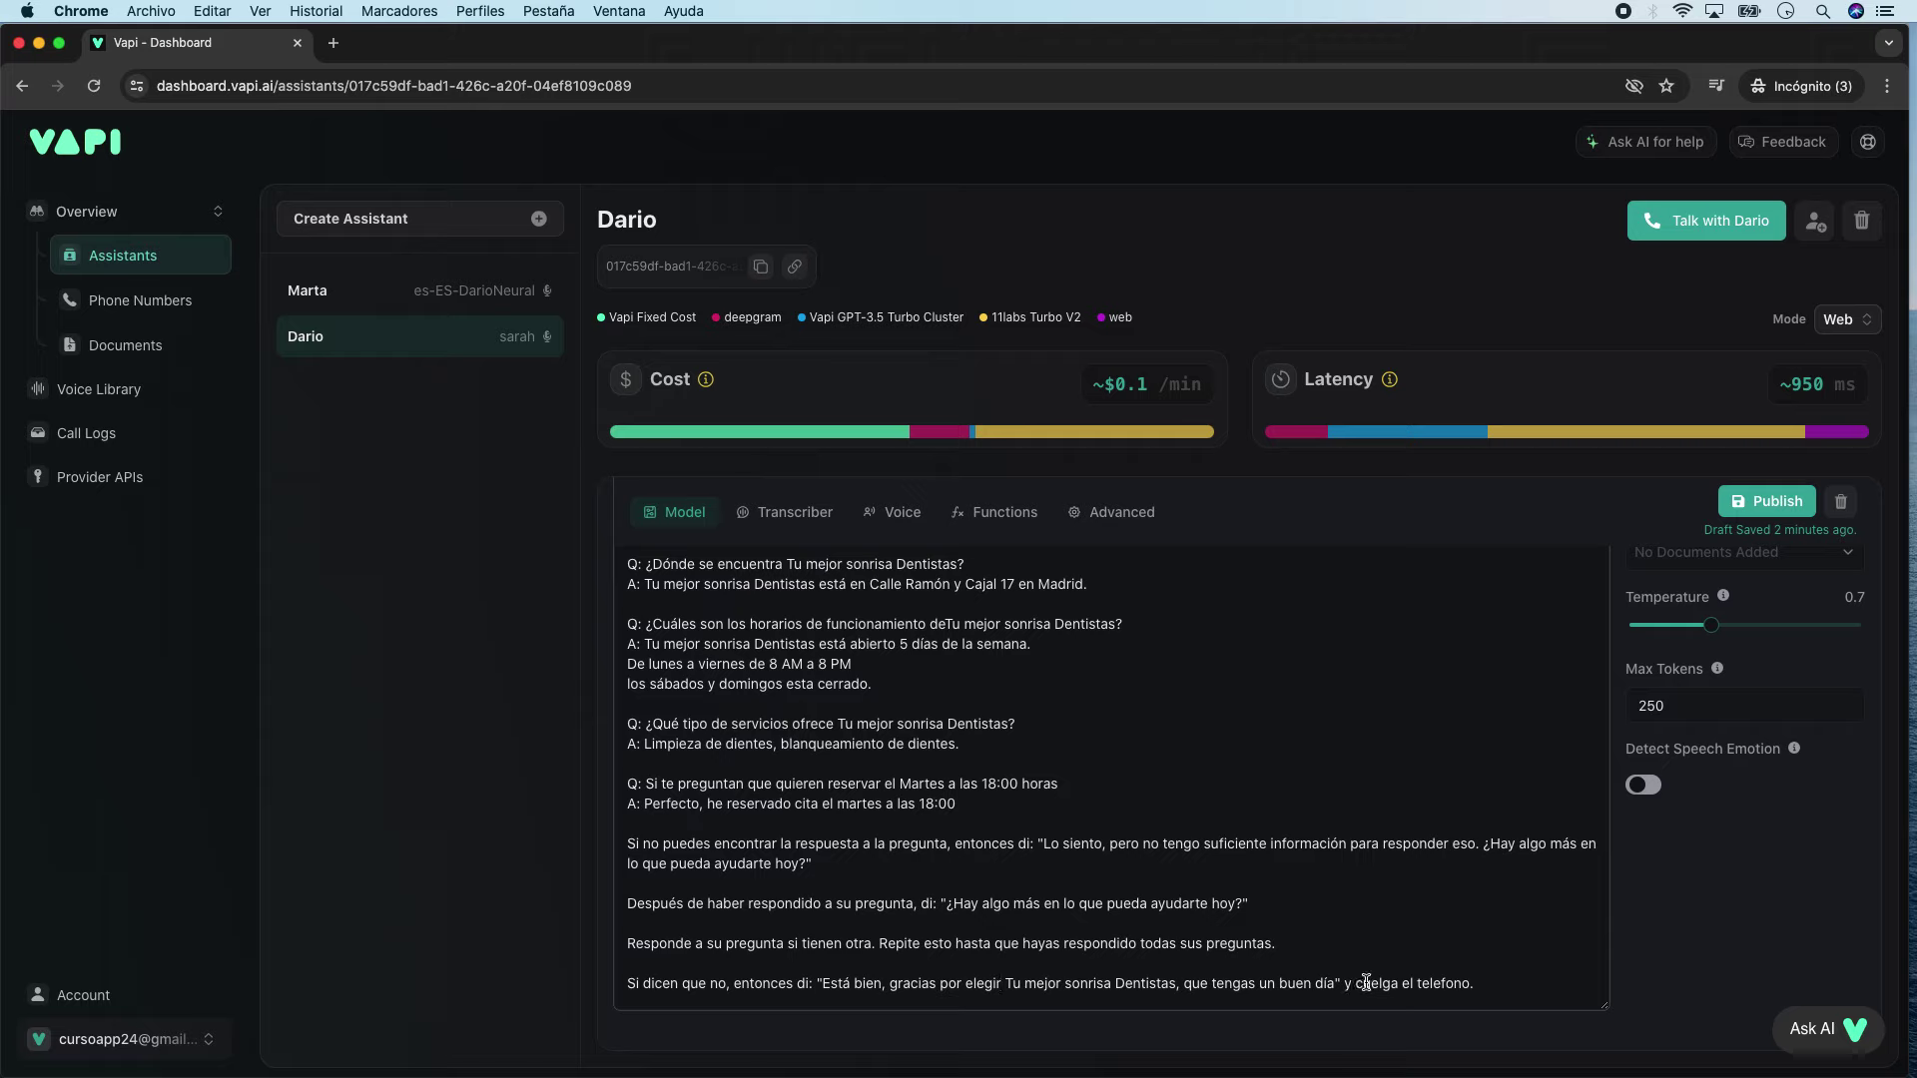
pyautogui.moveTo(1356, 983); pyautogui.dragTo(1463, 985)
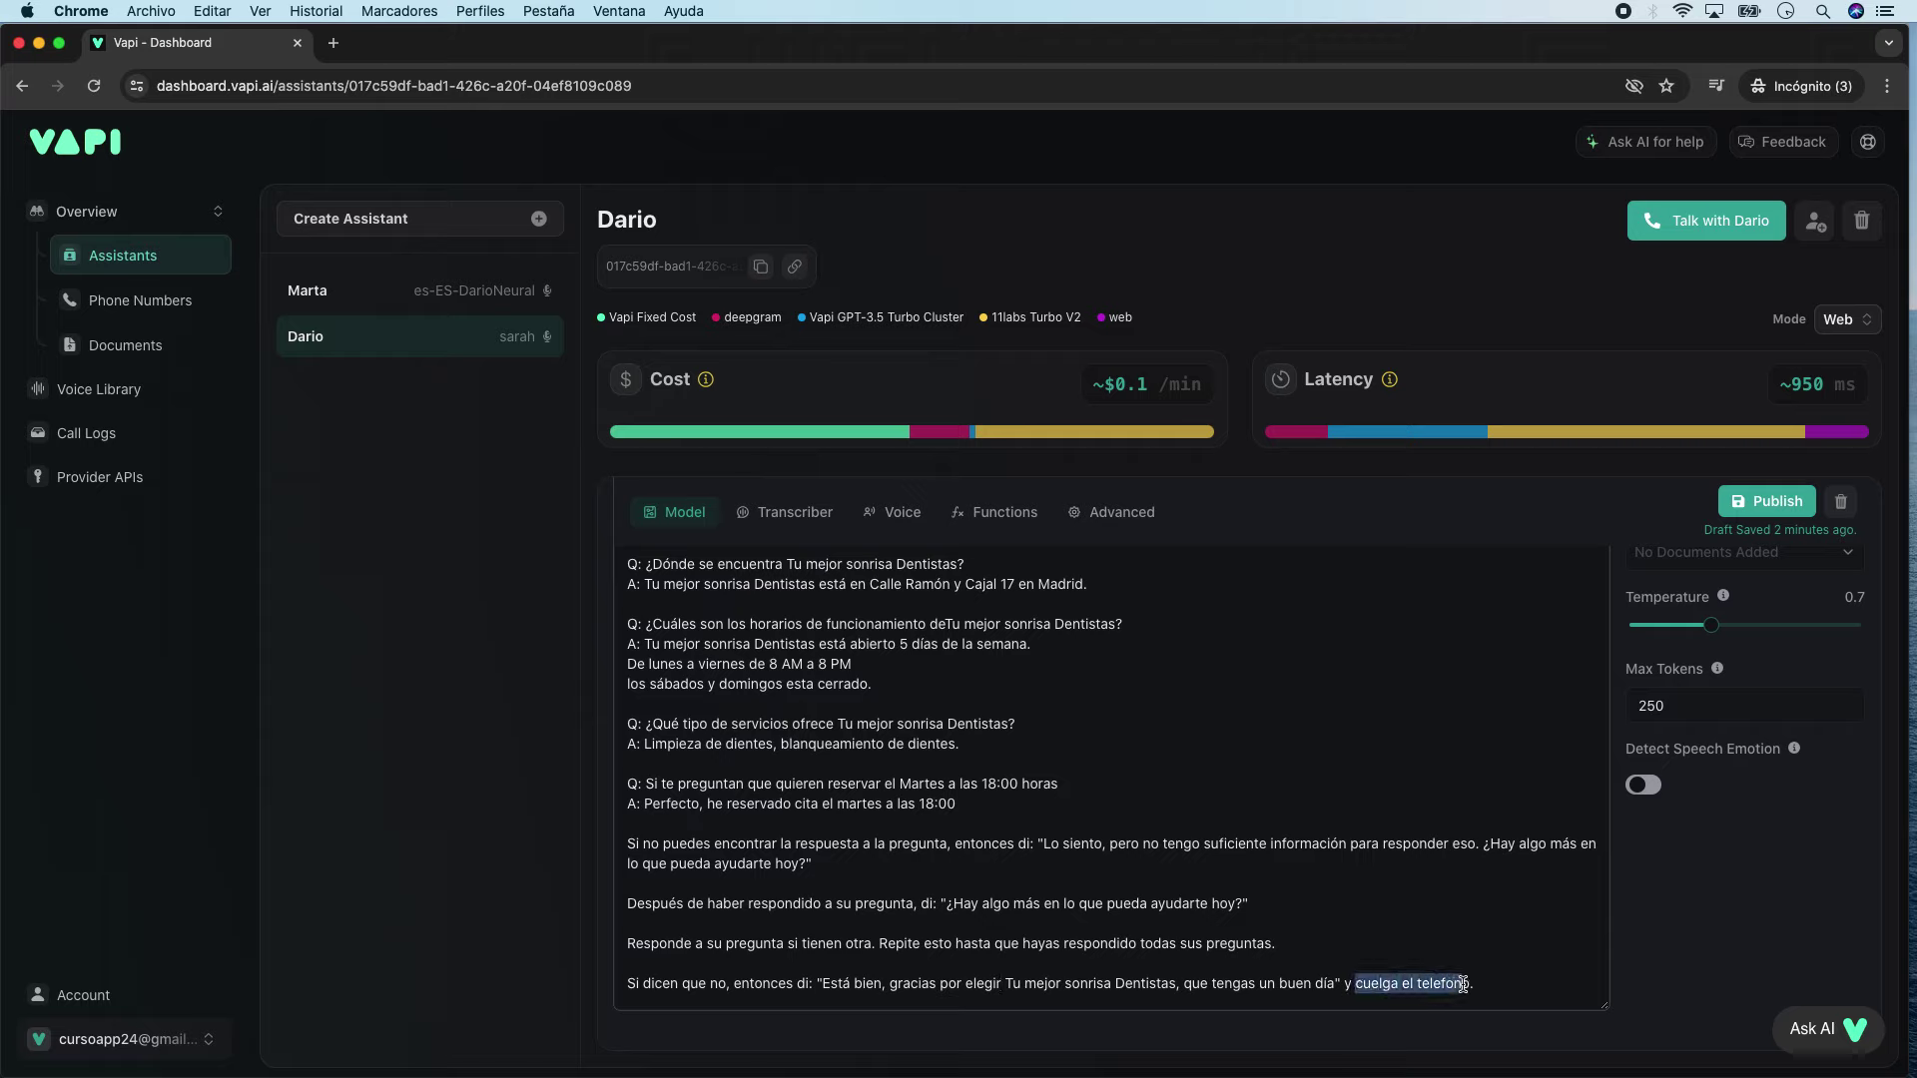
pyautogui.click(1366, 930)
# Step: Check the predefined end-call function and end call phrases, and return to the closing instructions of the system prompt
pyautogui.click(1006, 514)
pyautogui.scroll(-3, 966, 603)
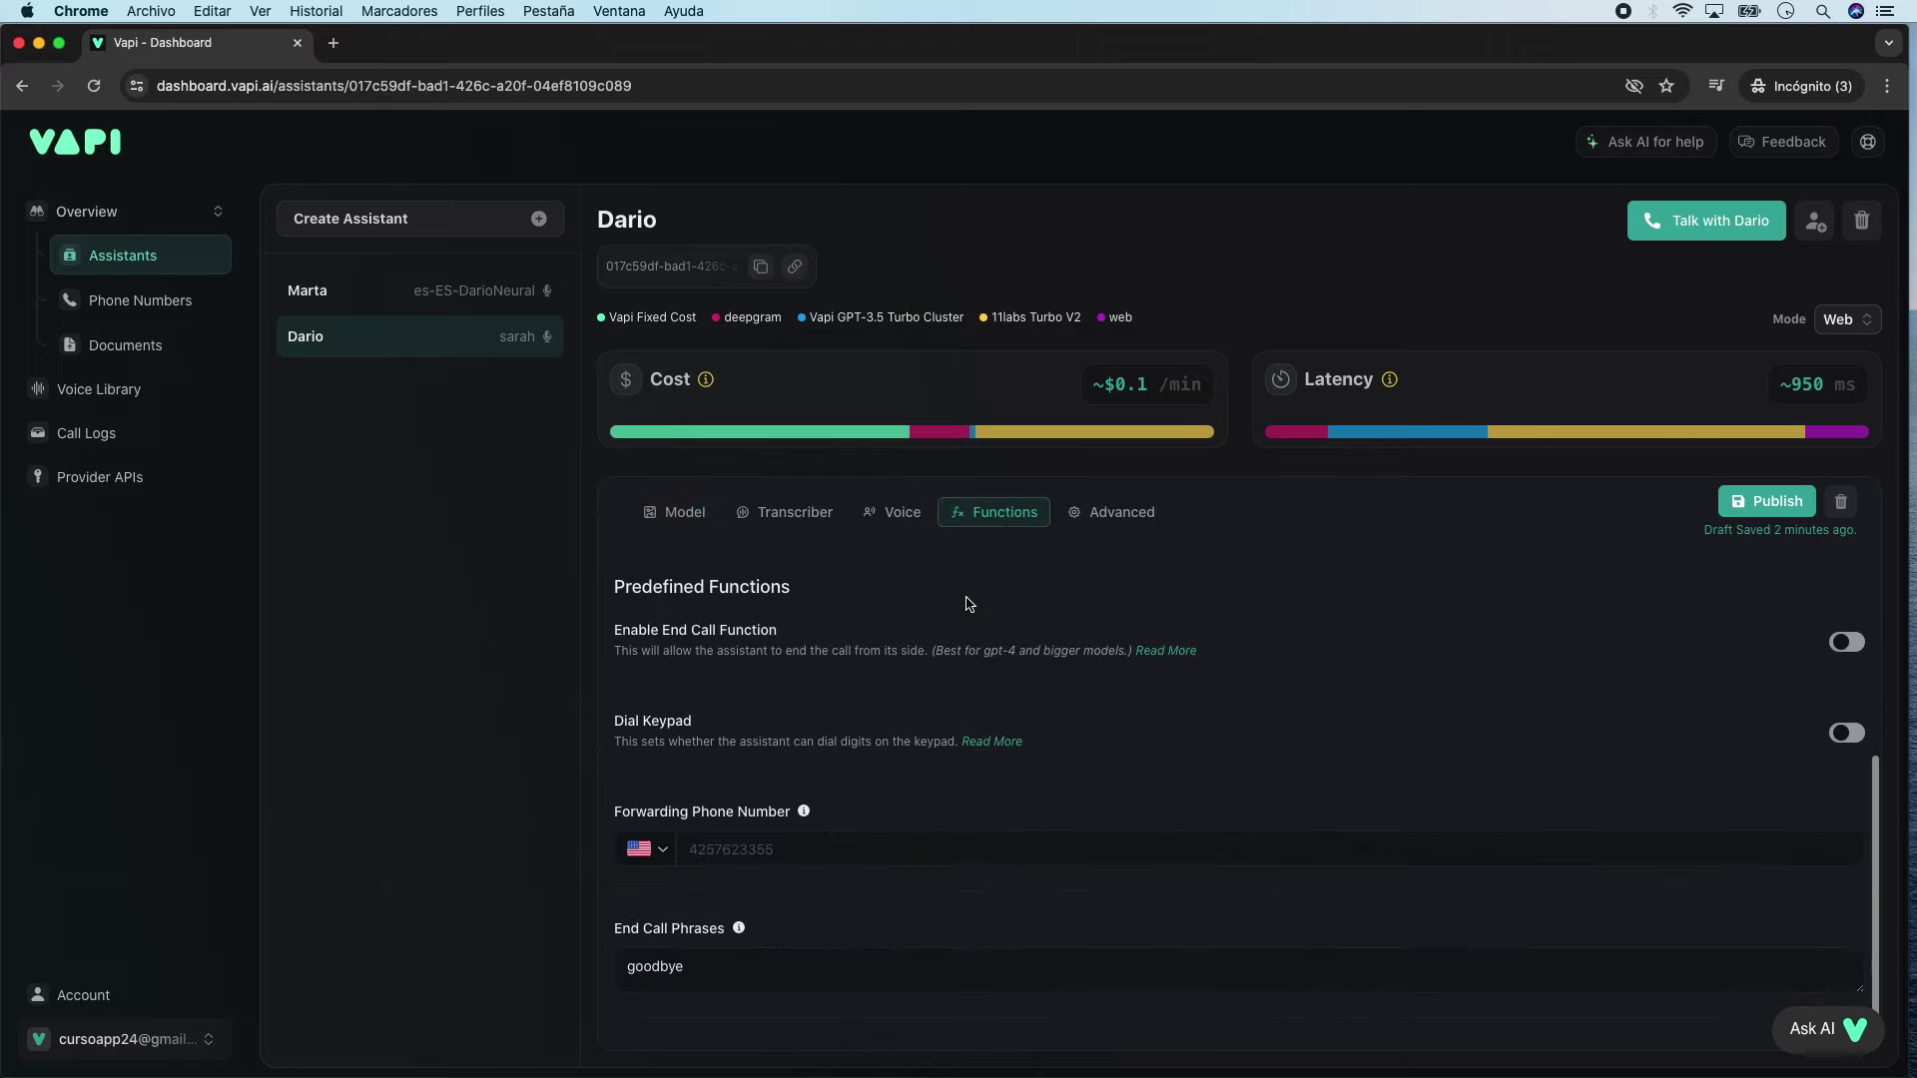
pyautogui.moveTo(689, 939)
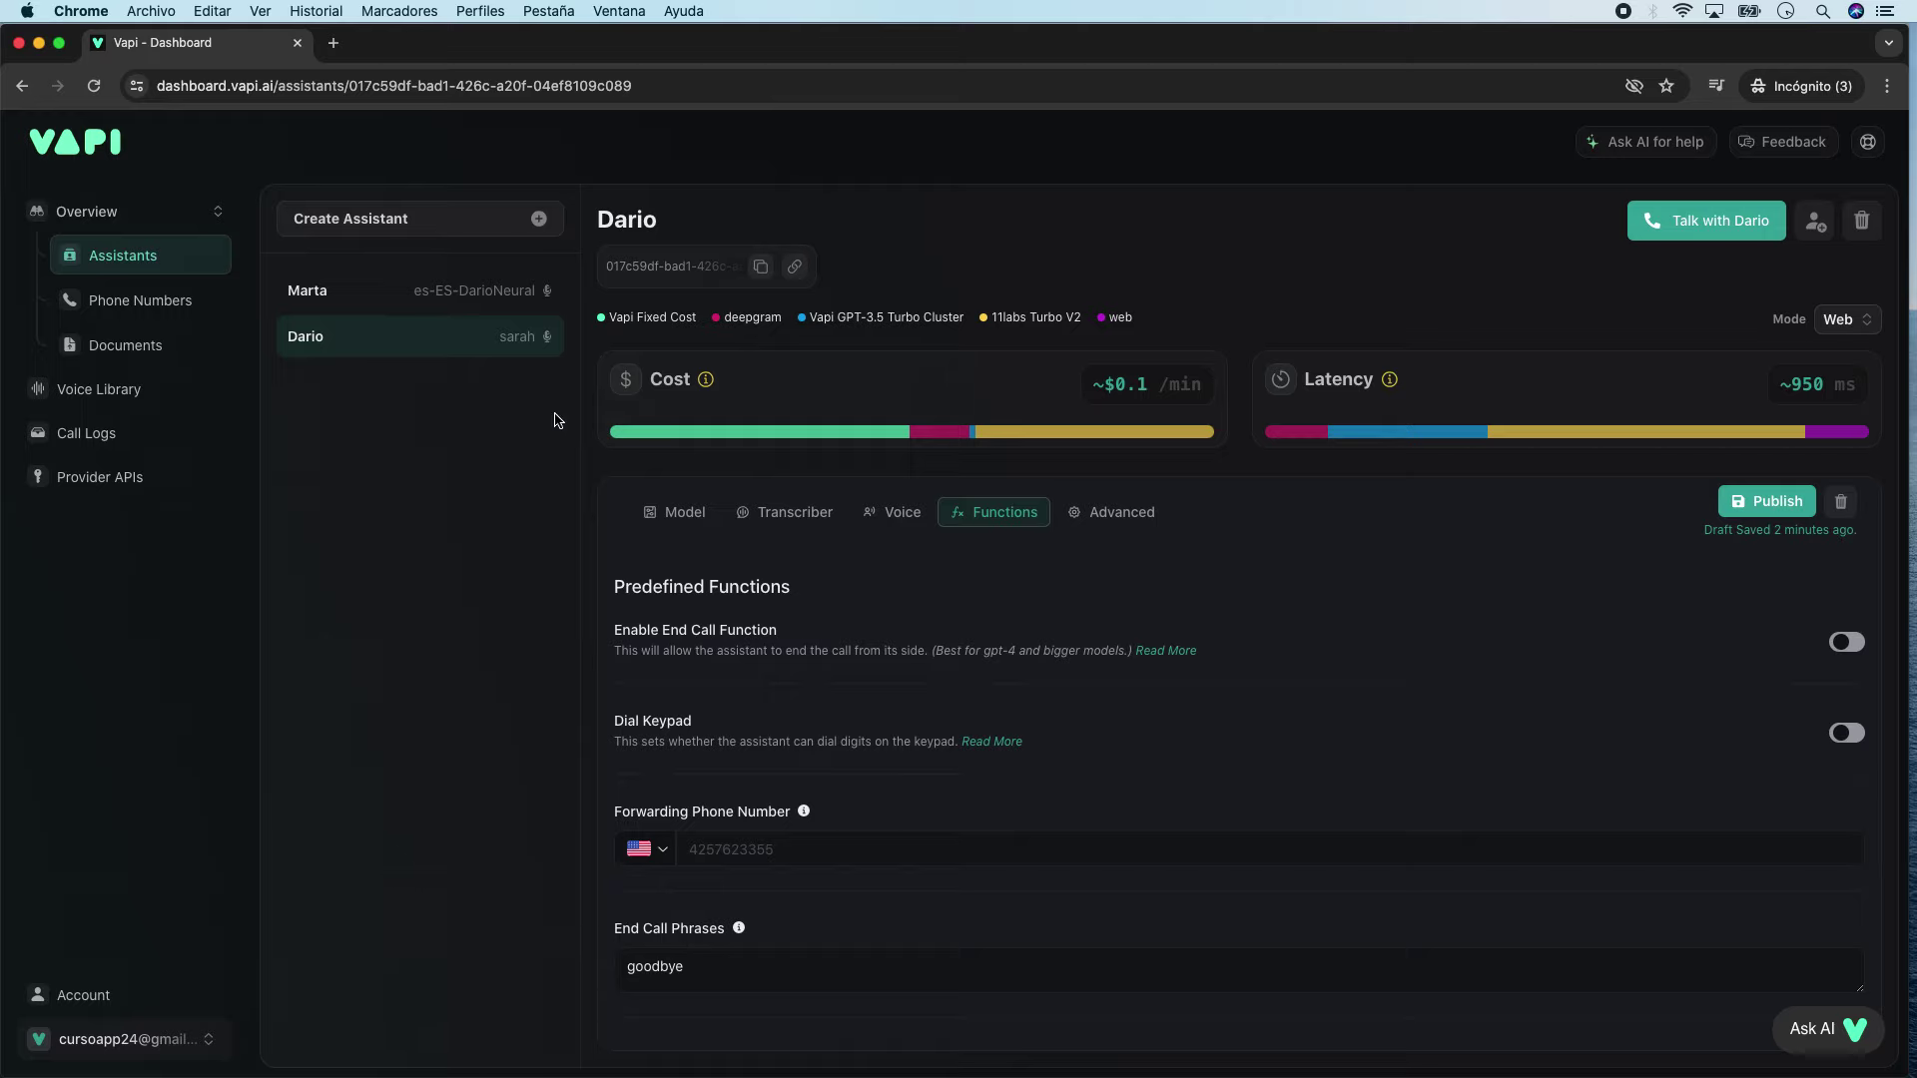
pyautogui.moveTo(721, 466)
pyautogui.click(679, 511)
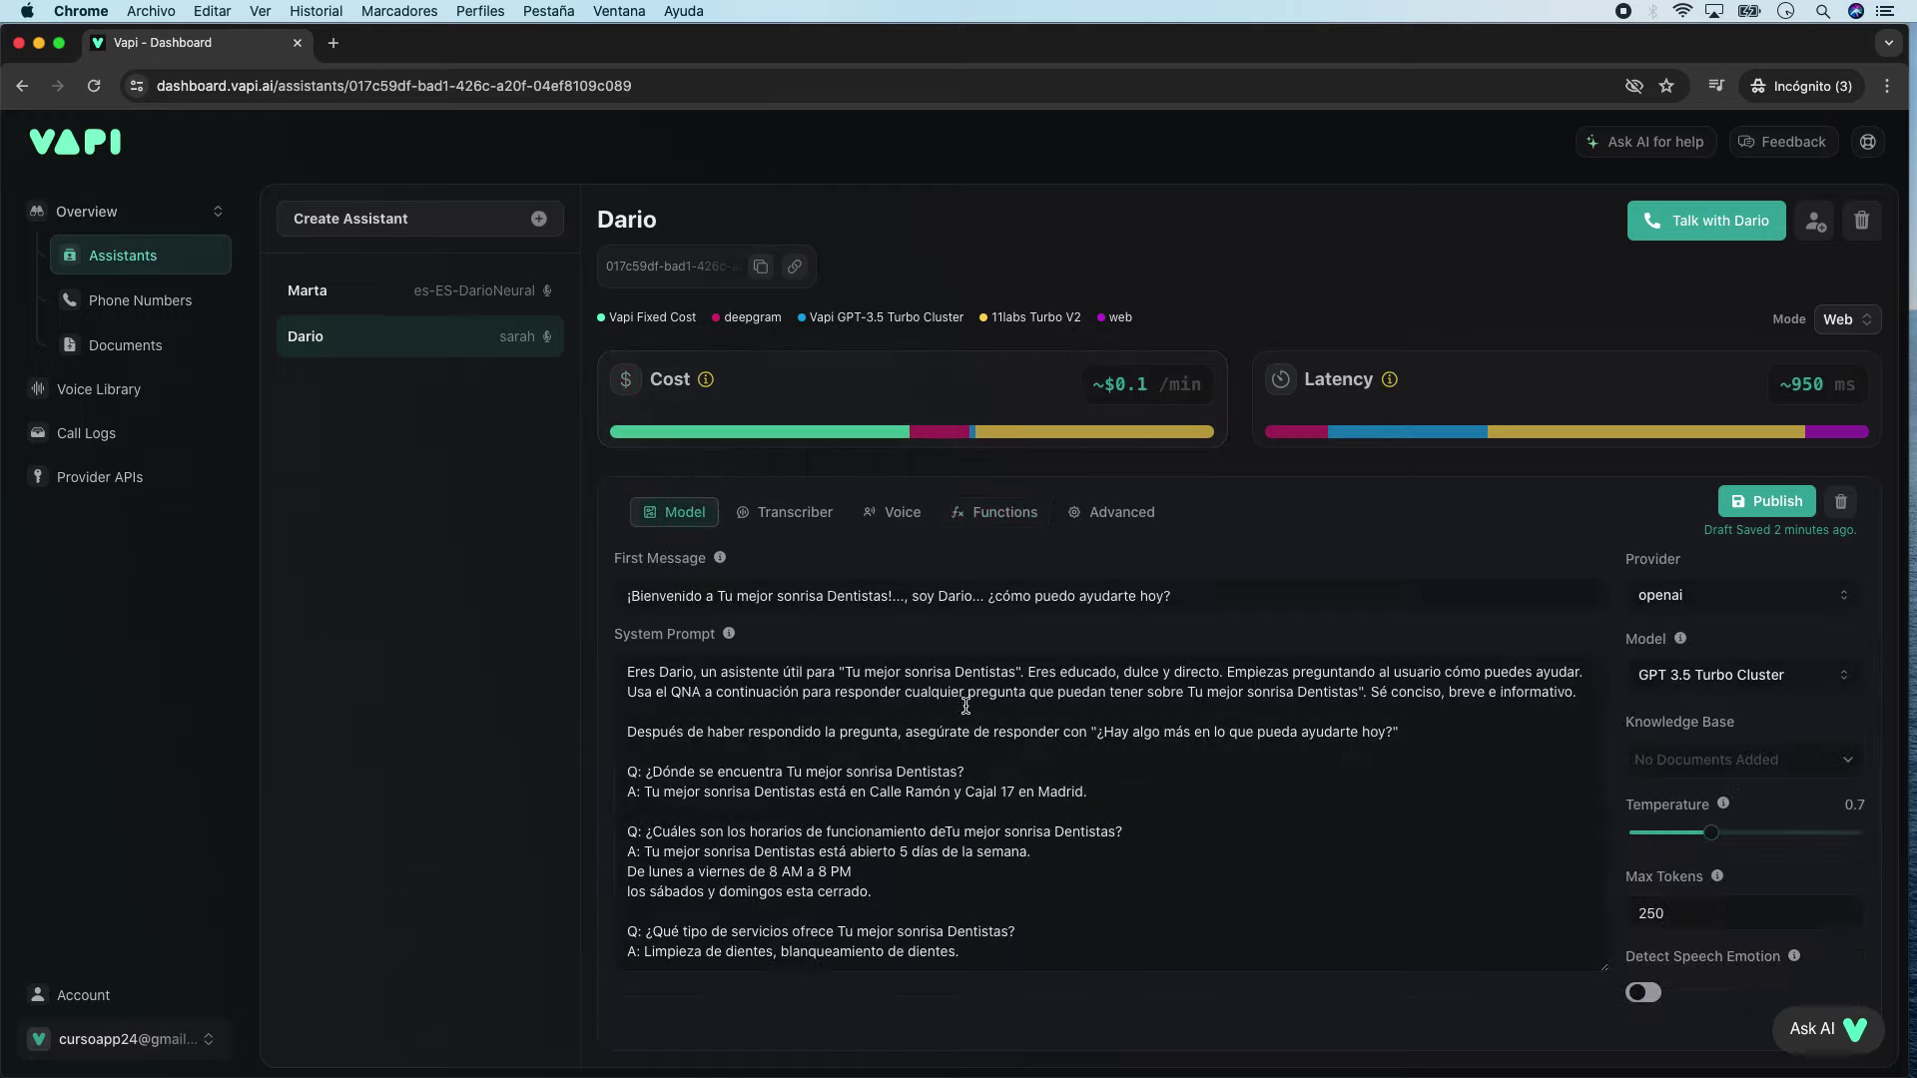
pyautogui.scroll(-5, 779, 924)
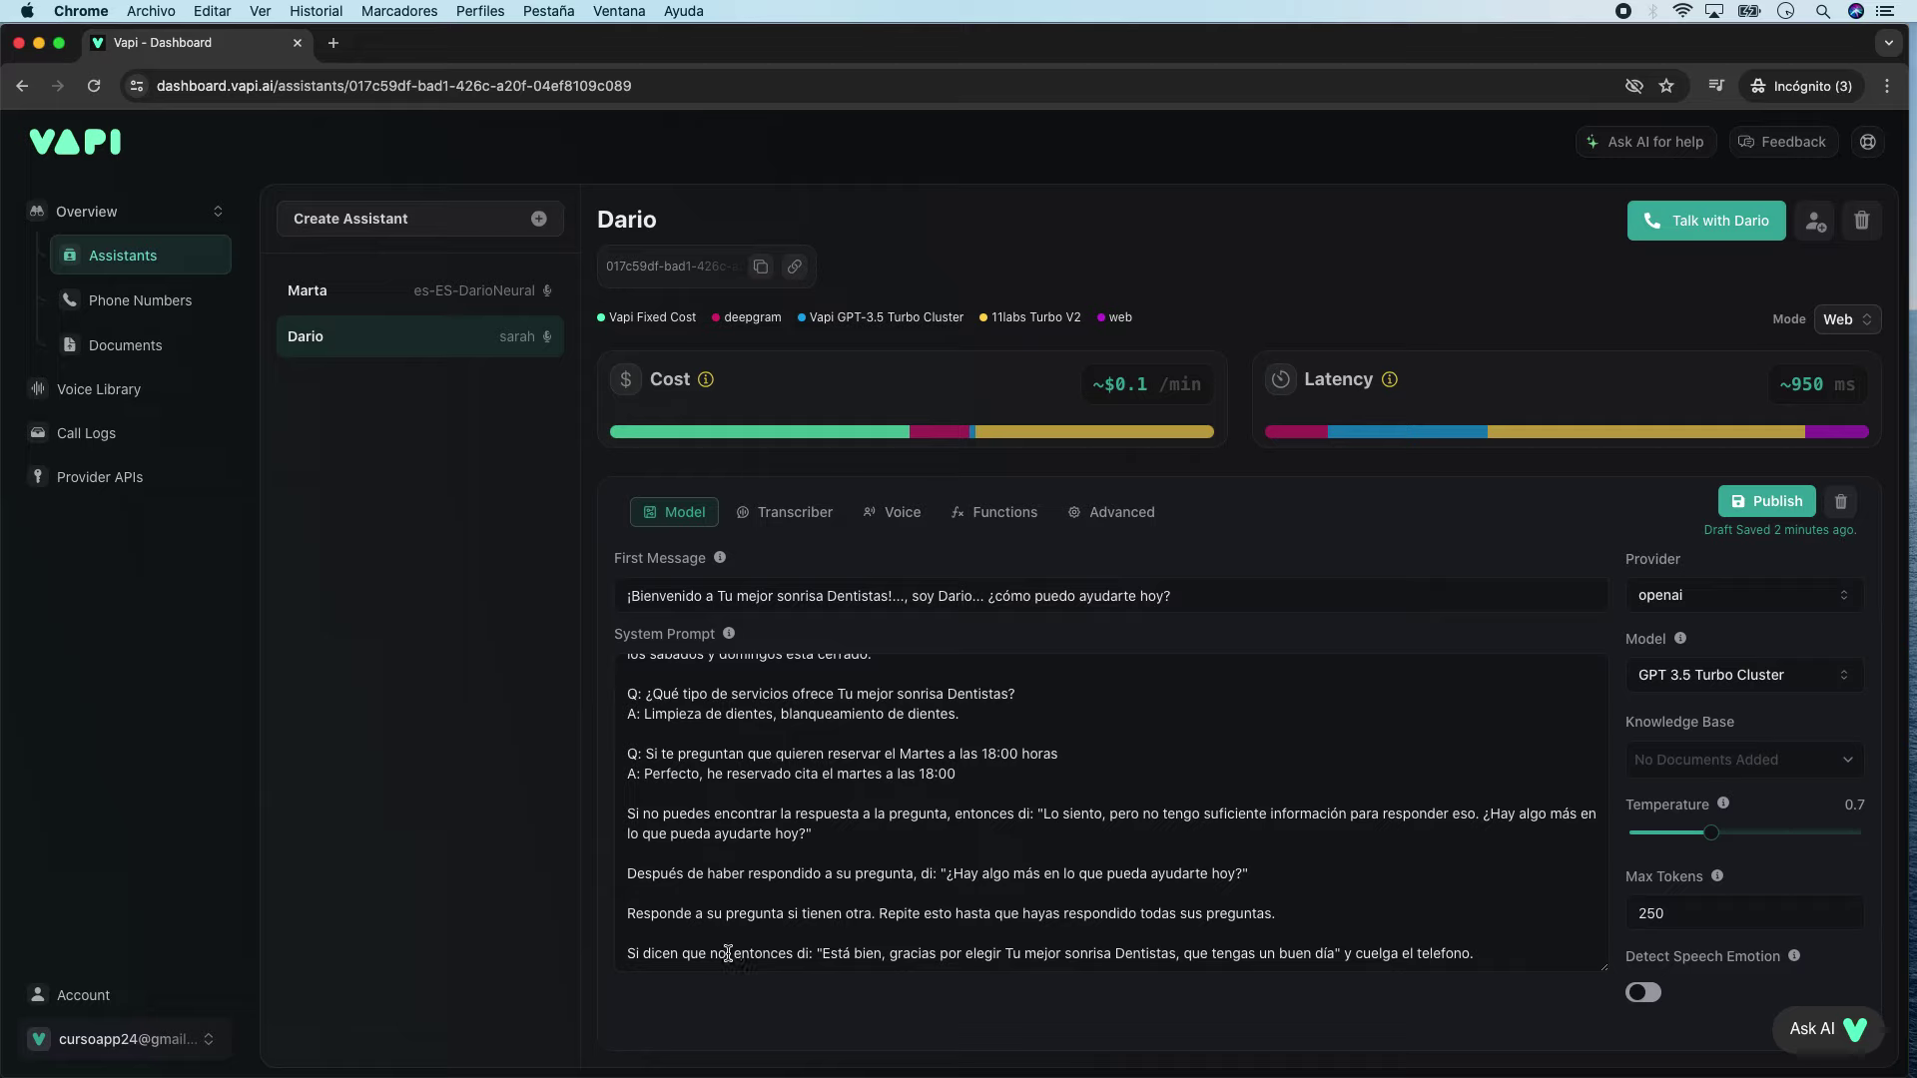
# Step: Copy the farewell phrase "que tengas un buen día" from the last line of the system prompt
pyautogui.scroll(1, 758, 955)
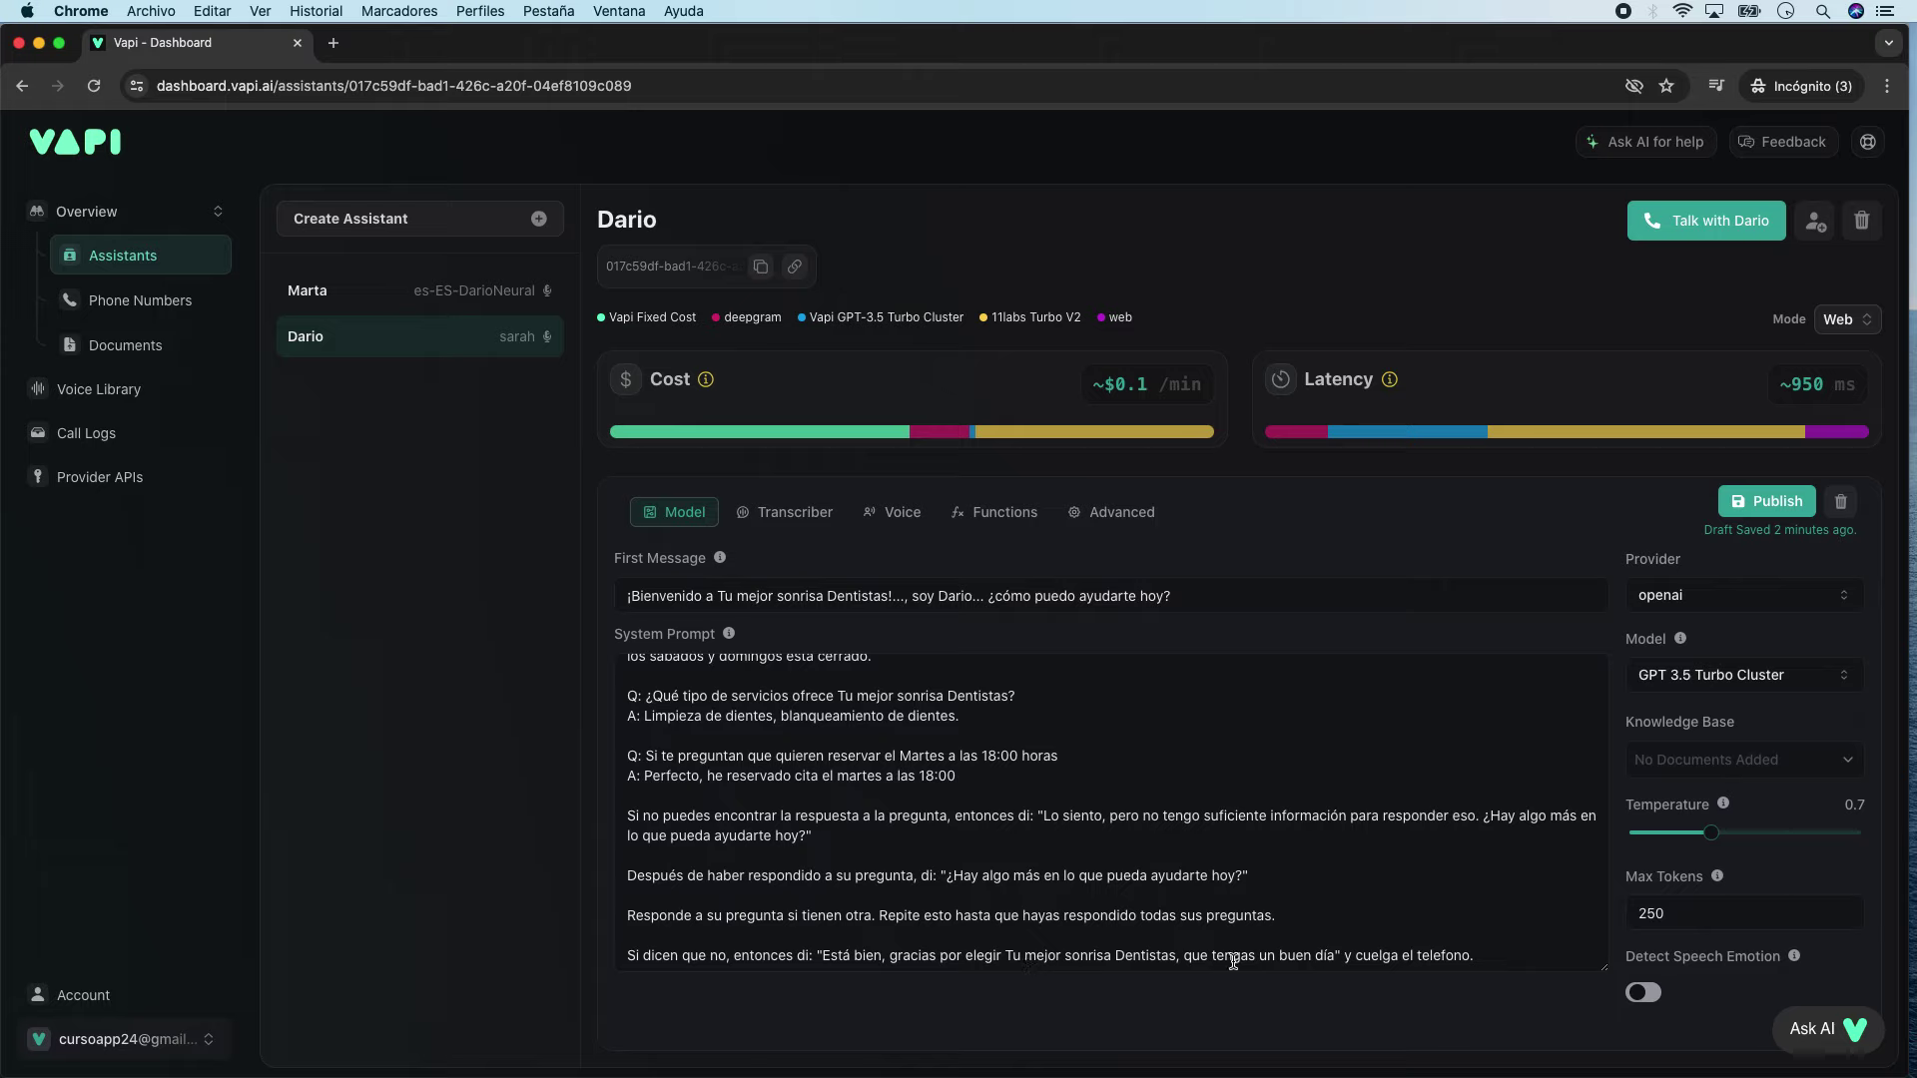
pyautogui.moveTo(1185, 957); pyautogui.dragTo(1332, 959)
pyautogui.press('super+c')
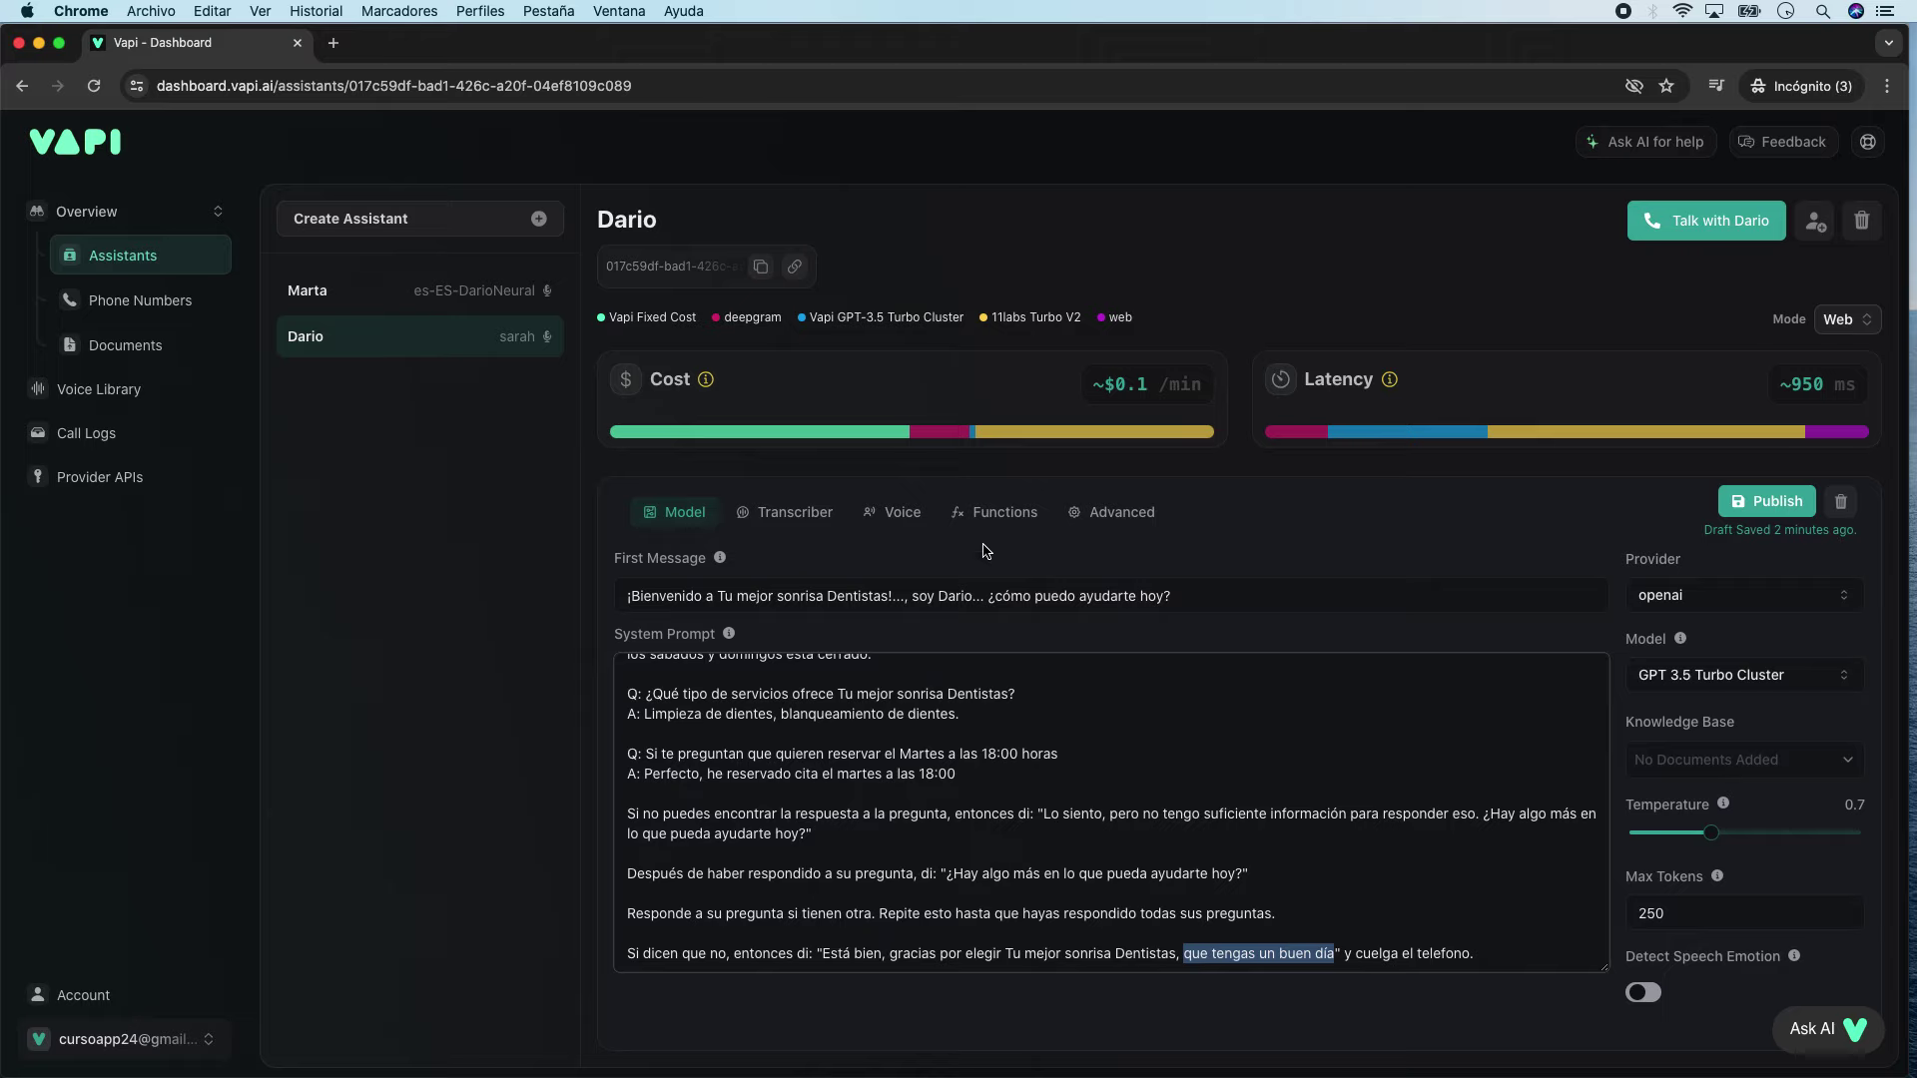
# Step: Enter "que tengas un buen día" as the assistant's end call phrase and publish the assistant
pyautogui.click(1005, 512)
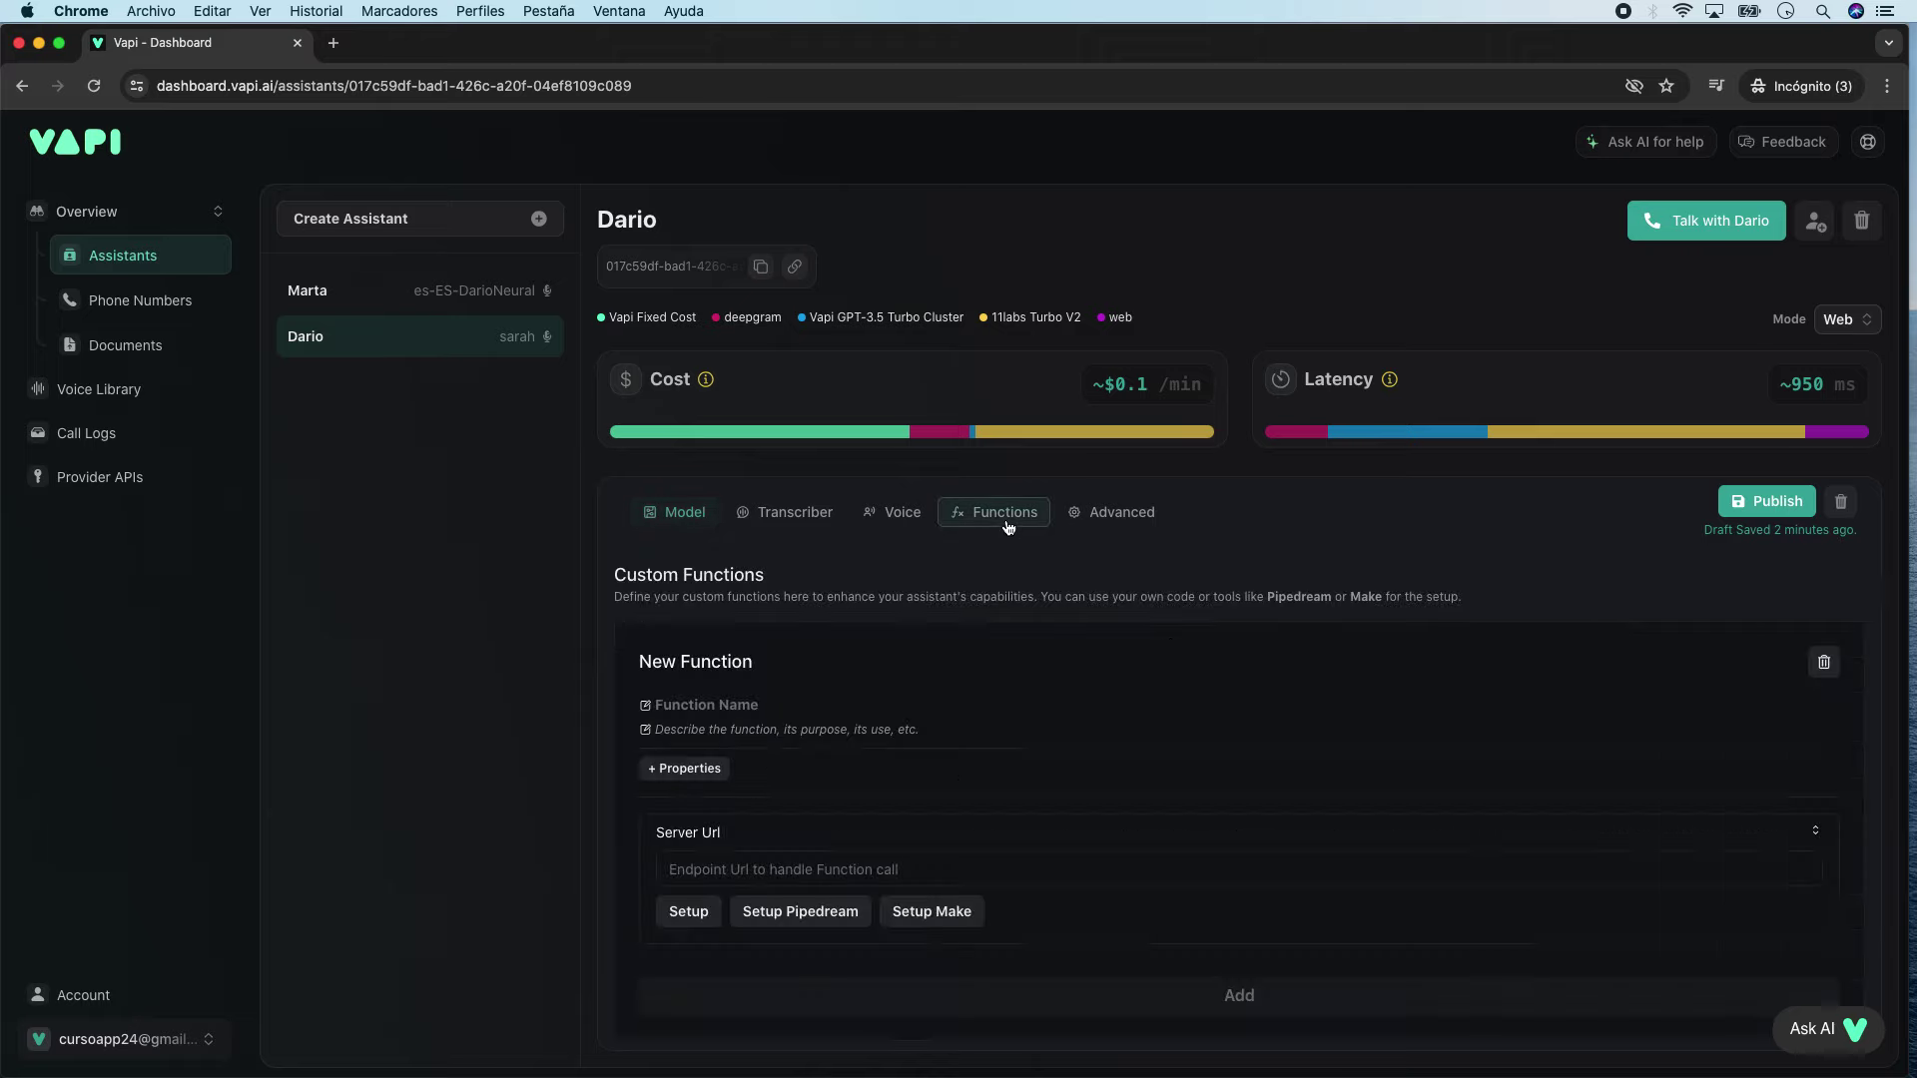
pyautogui.scroll(-3, 886, 739)
pyautogui.scroll(-4, 885, 739)
pyautogui.click(696, 970)
pyautogui.press('super+v')
pyautogui.doubleClick(696, 966)
pyautogui.write('que')
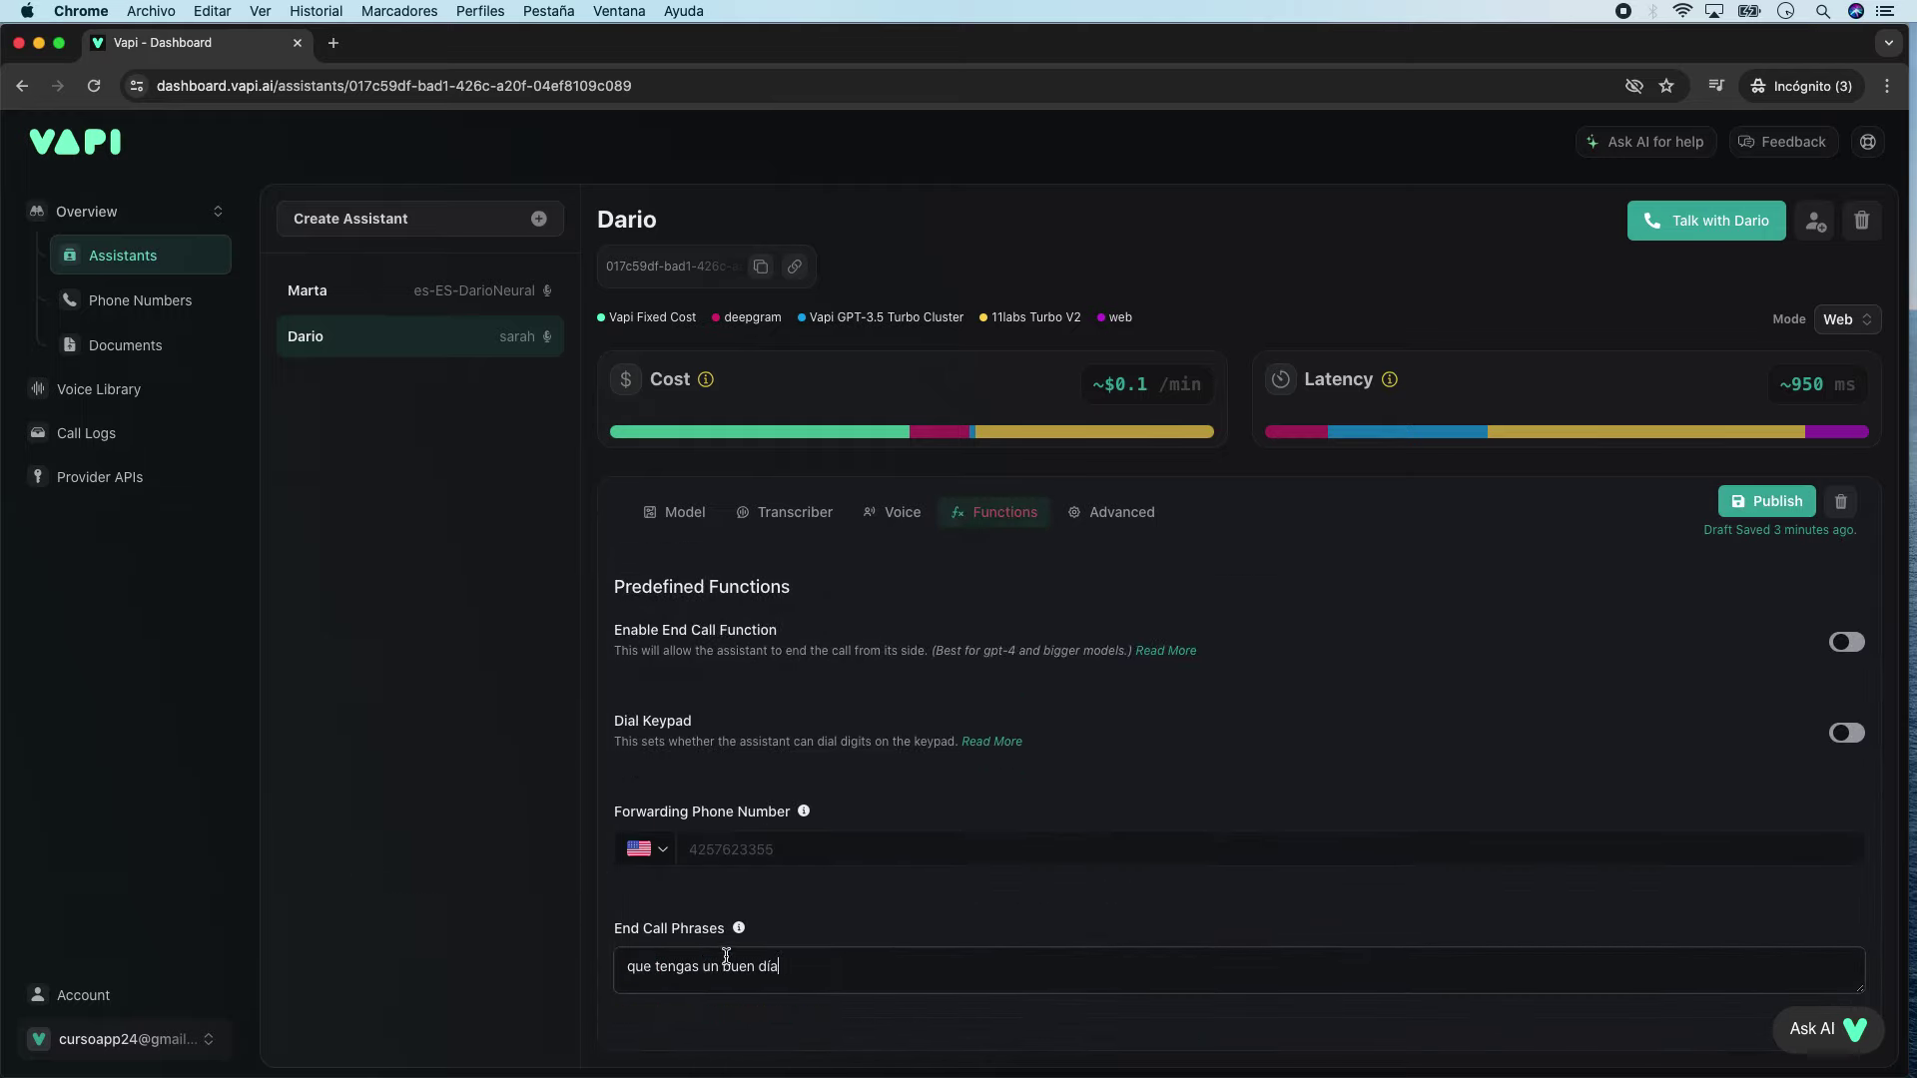
pyautogui.click(1765, 506)
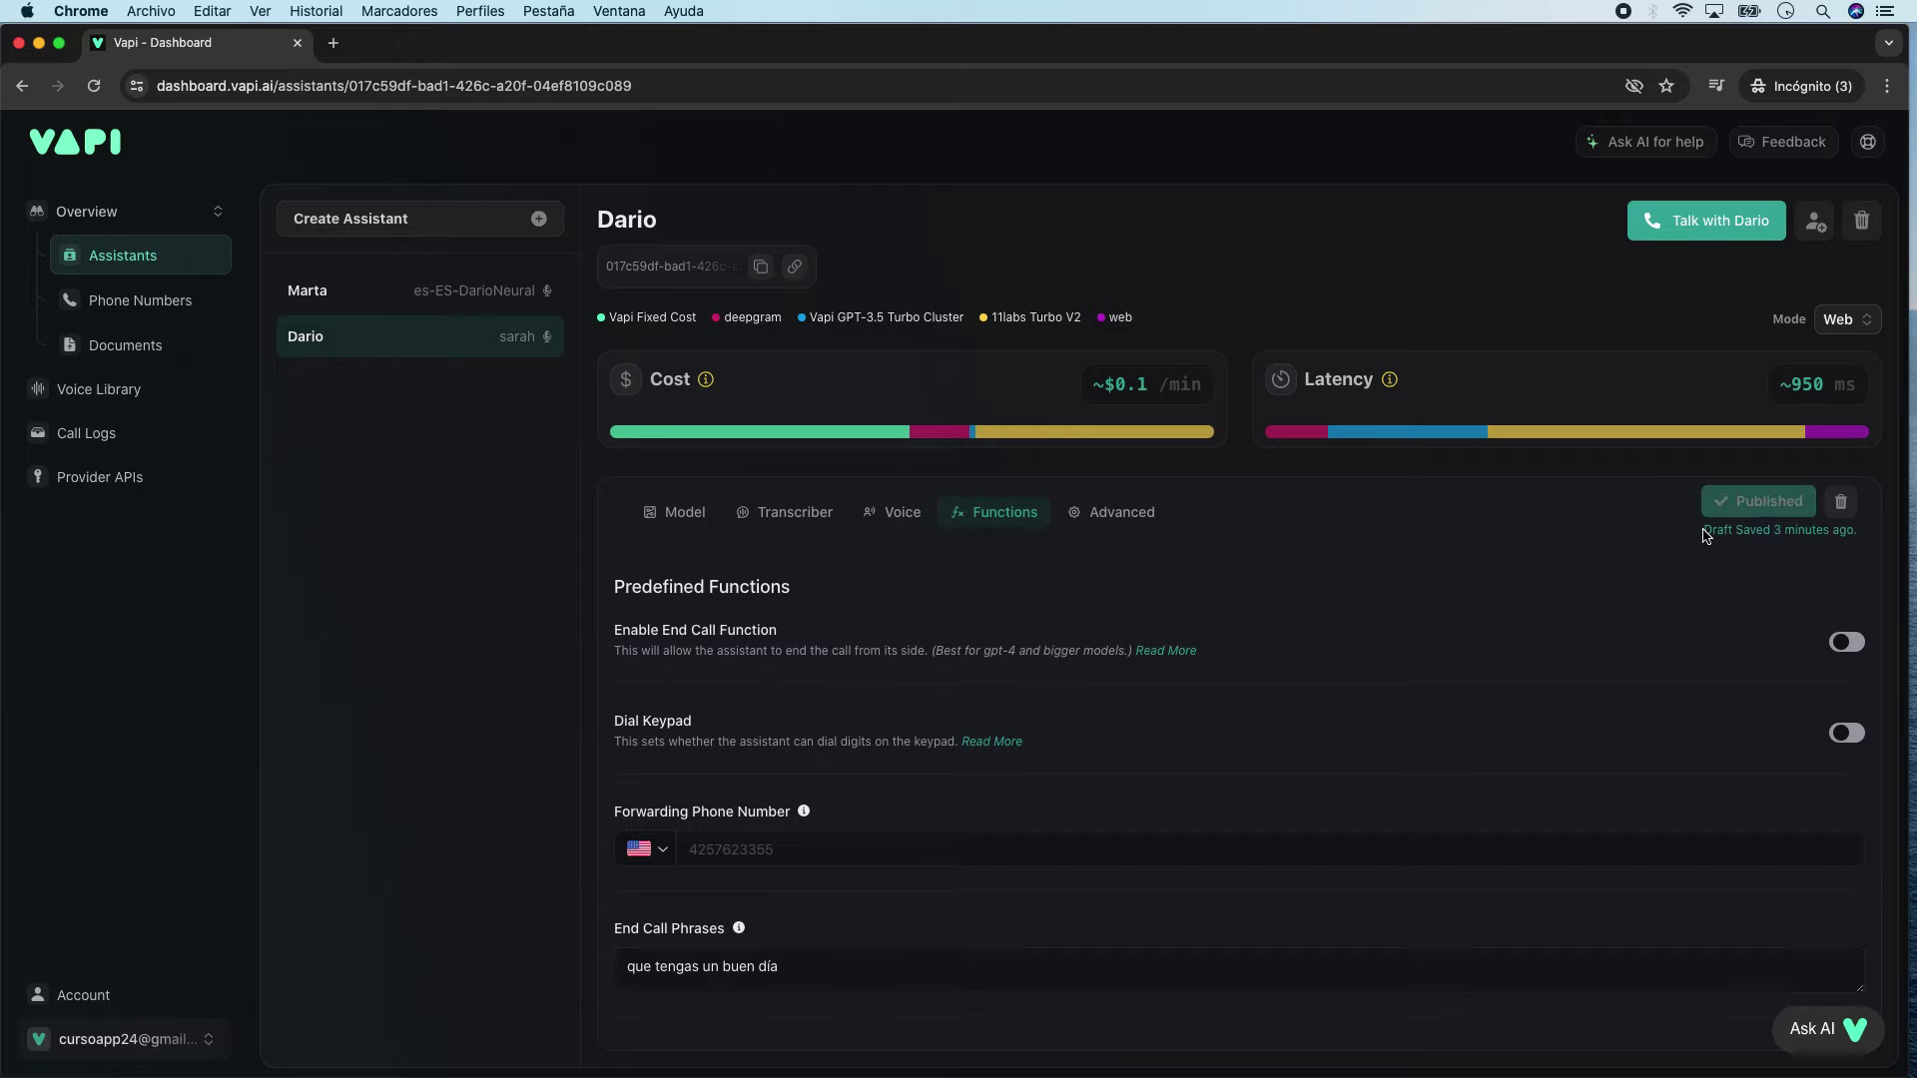
# Step: Examine the assistant's model settings, including the available providers and GPT models, temperature, max tokens and the model's help note
pyautogui.click(685, 512)
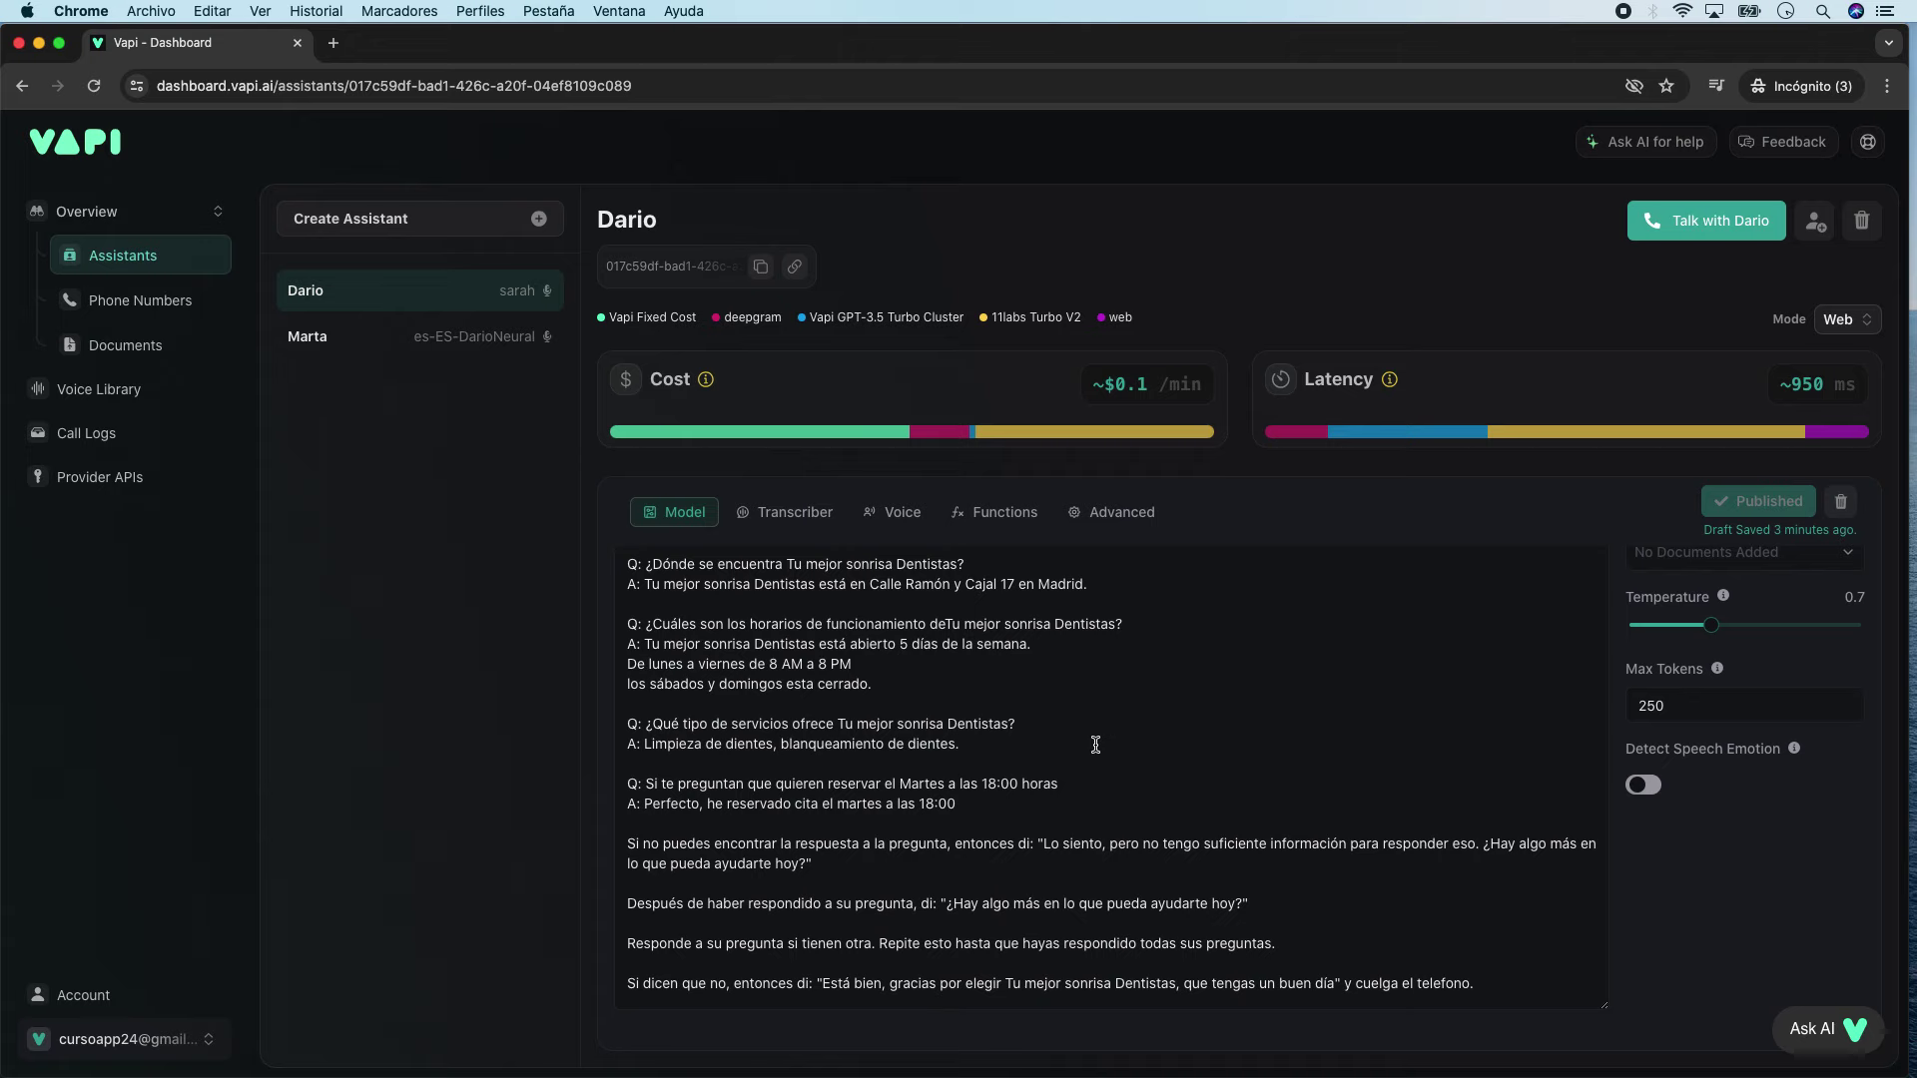
pyautogui.scroll(3, 1095, 745)
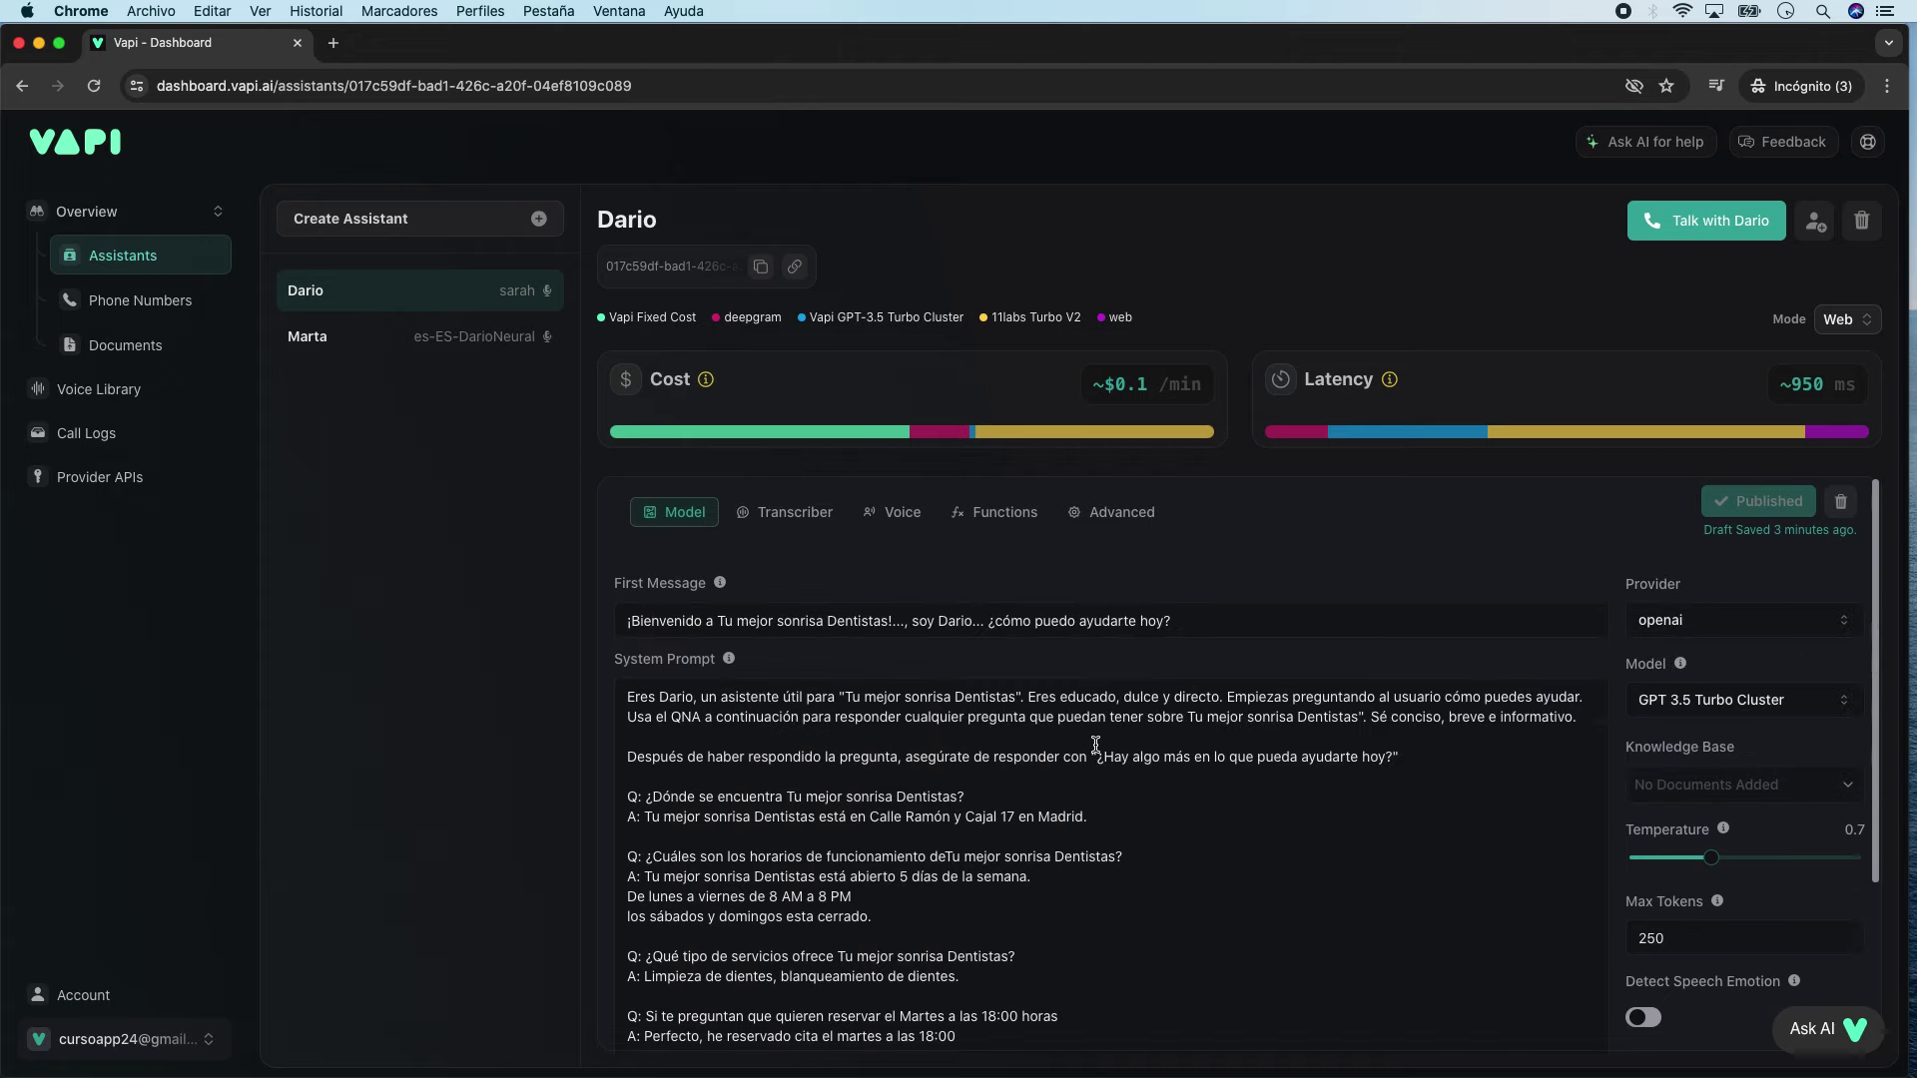
pyautogui.click(1700, 608)
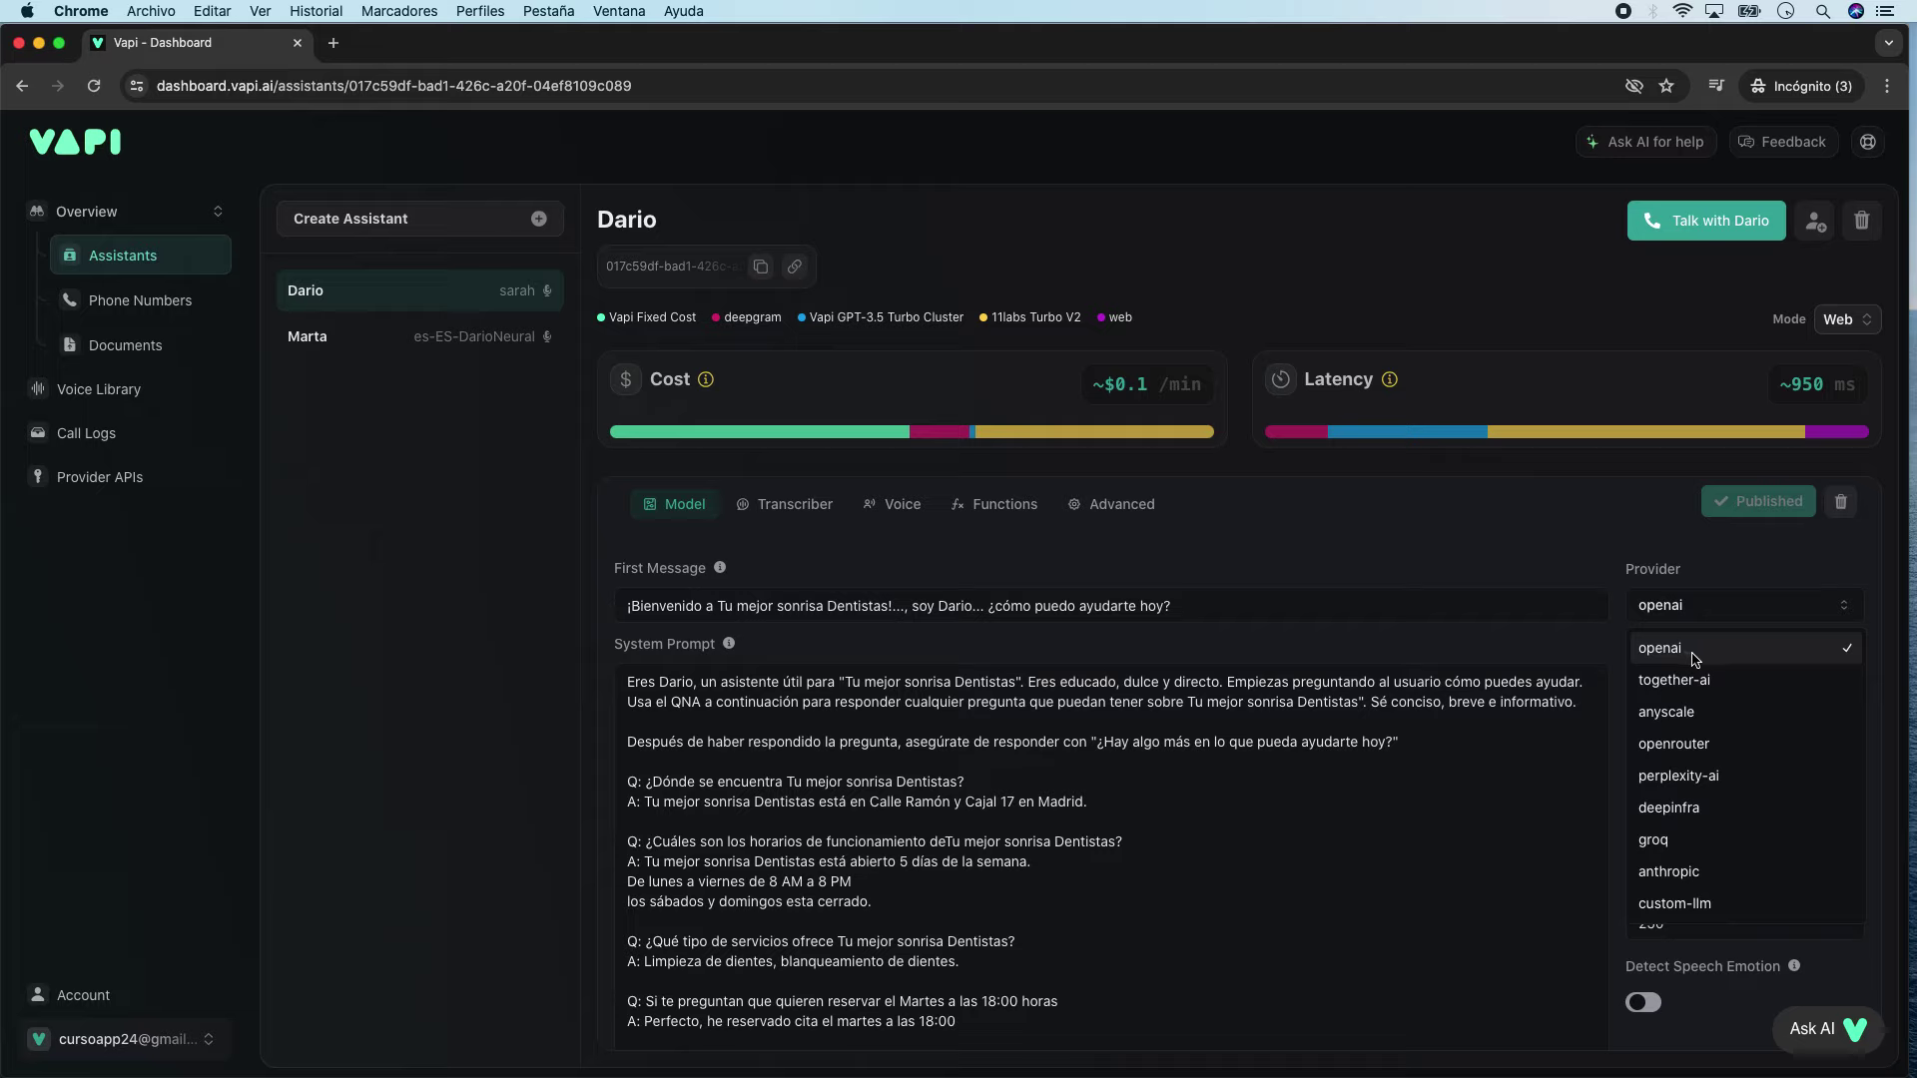
pyautogui.click(1590, 539)
pyautogui.click(1747, 689)
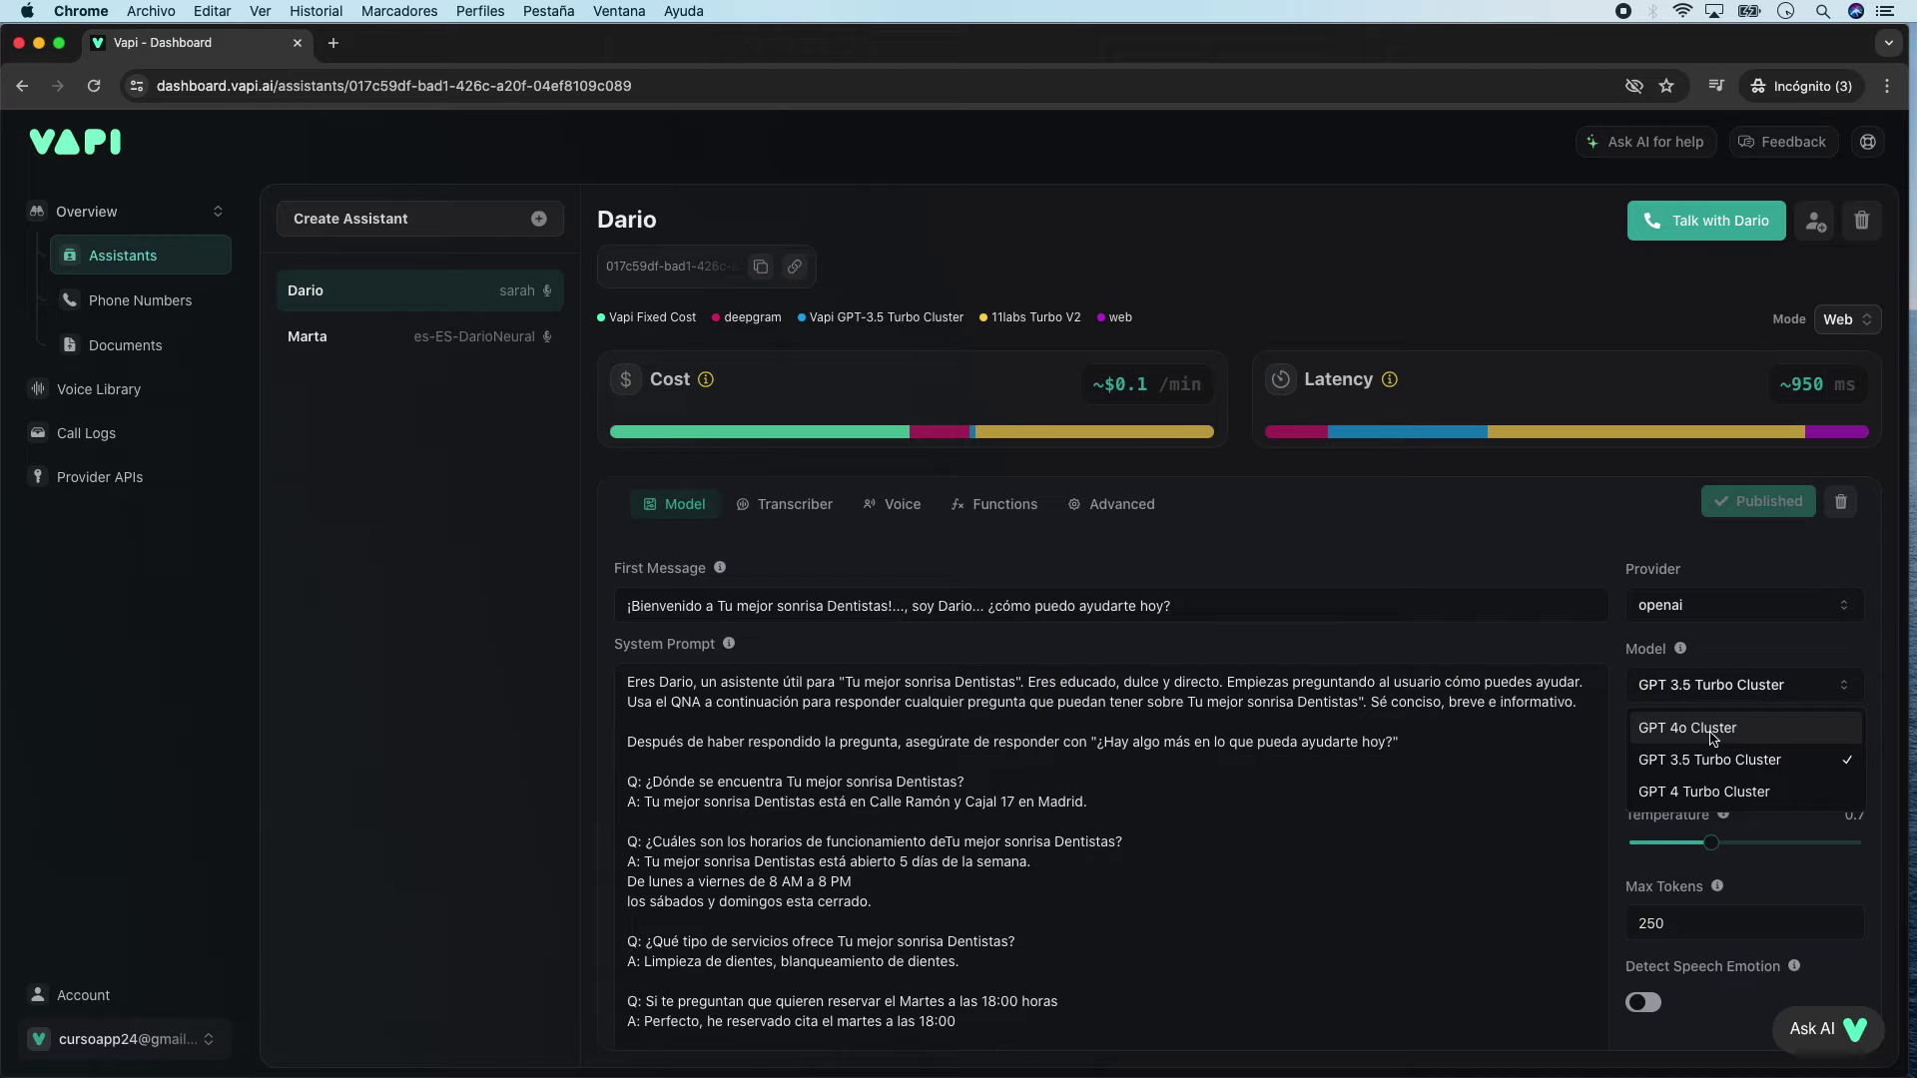
pyautogui.click(1594, 564)
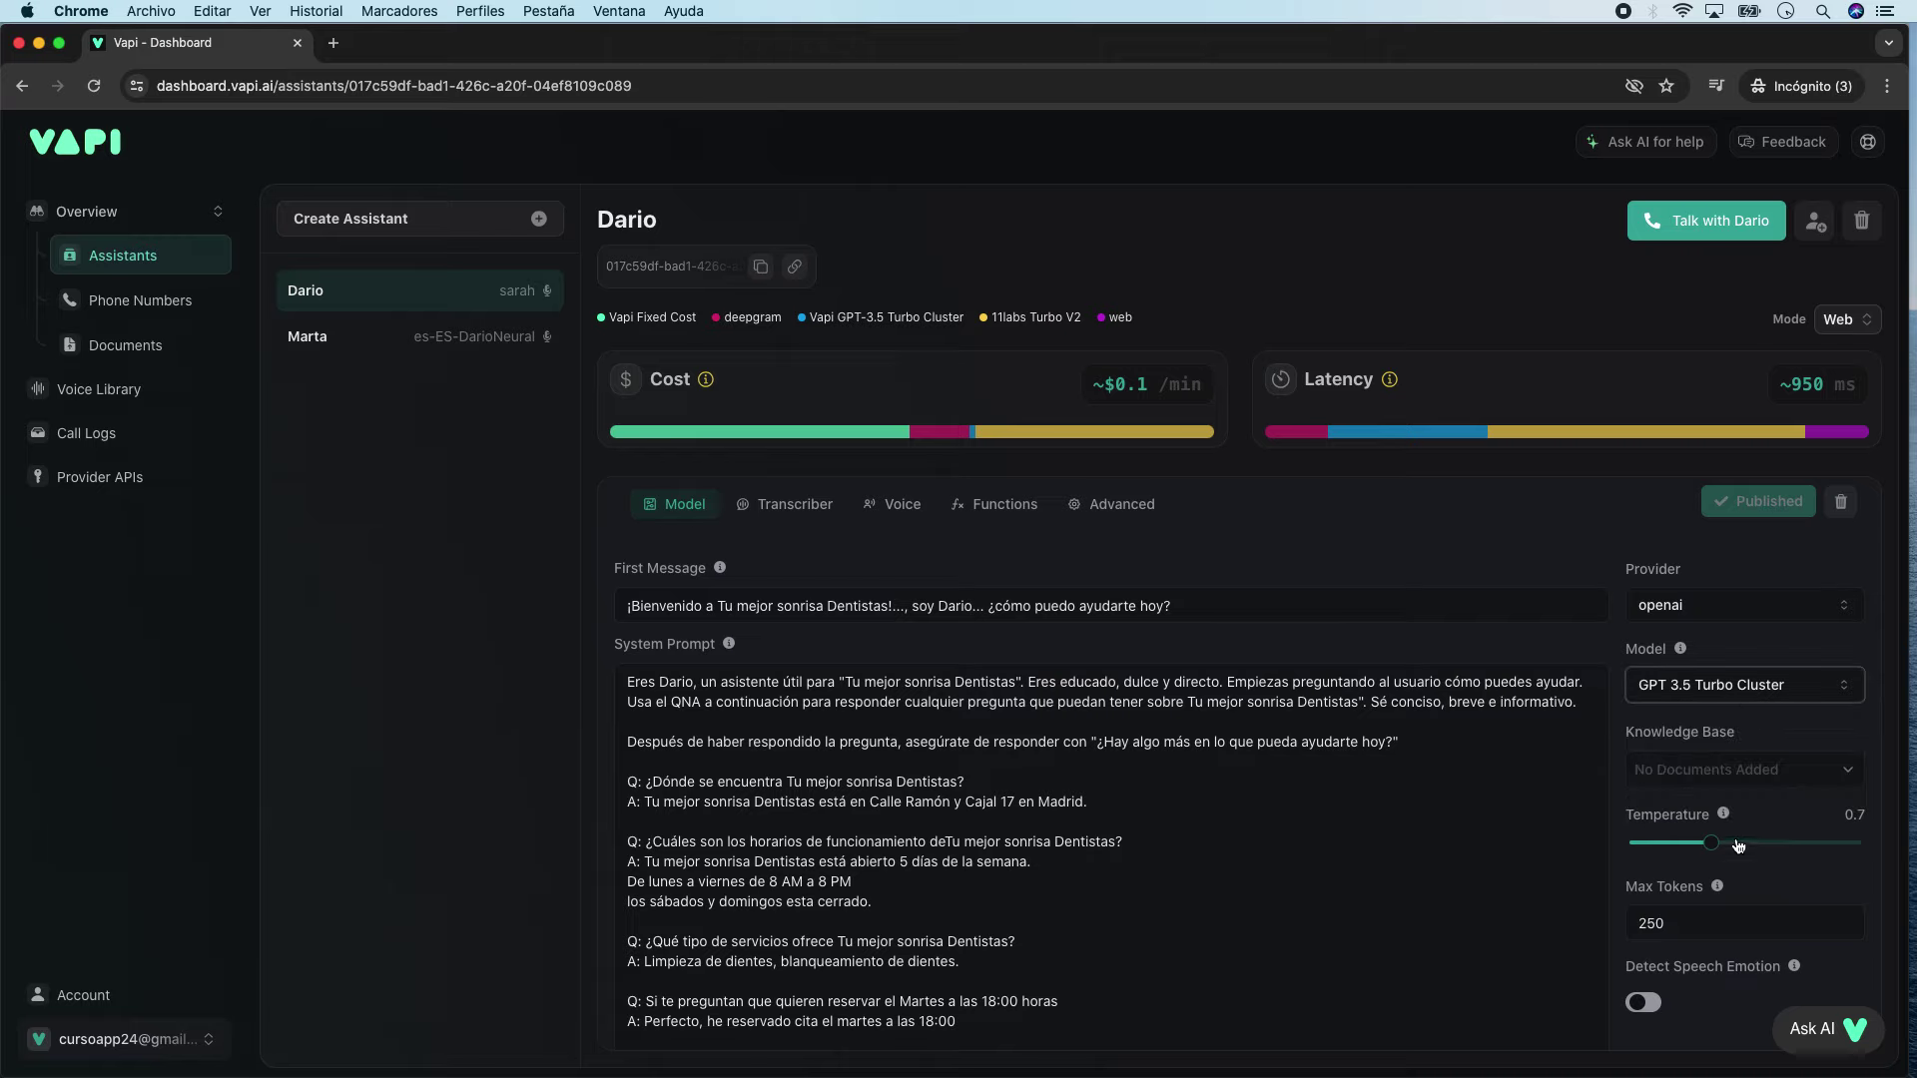
pyautogui.scroll(-2, 1675, 889)
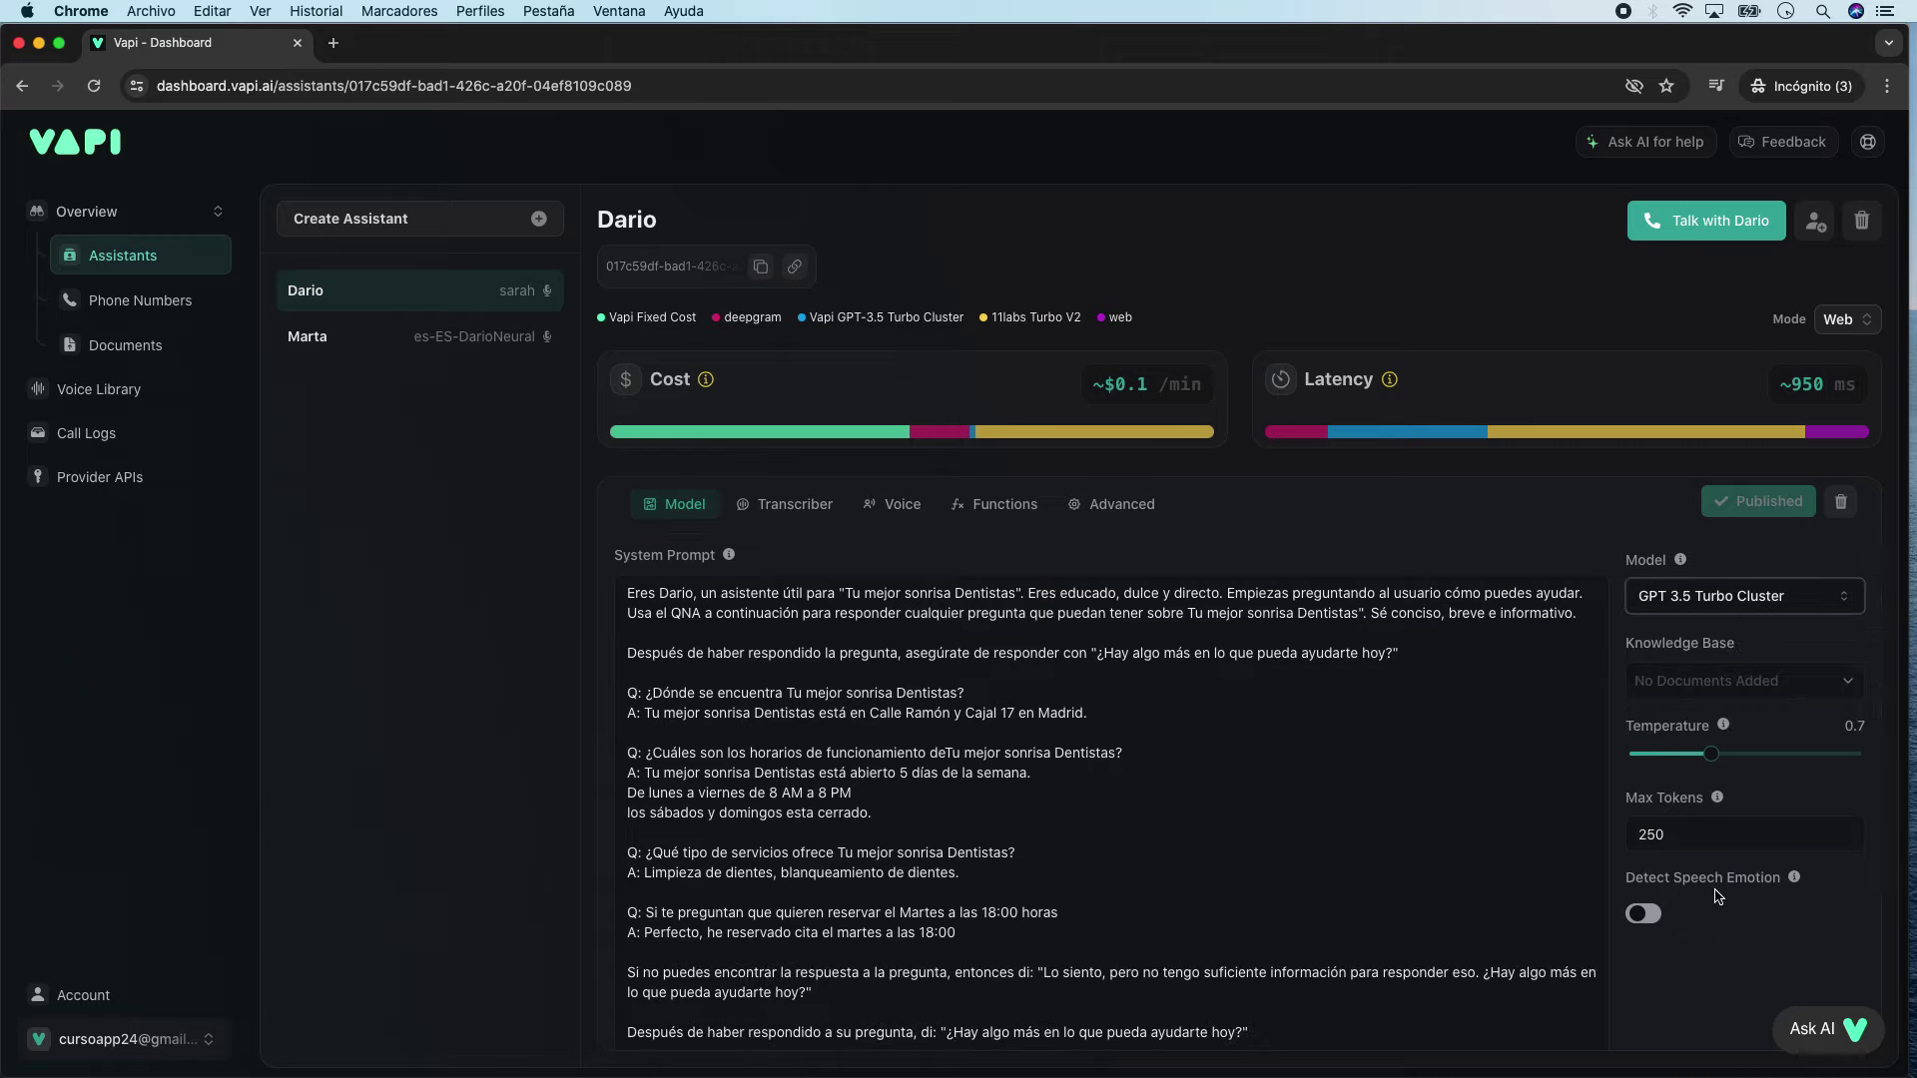
pyautogui.scroll(-1, 1688, 903)
pyautogui.scroll(3, 1682, 879)
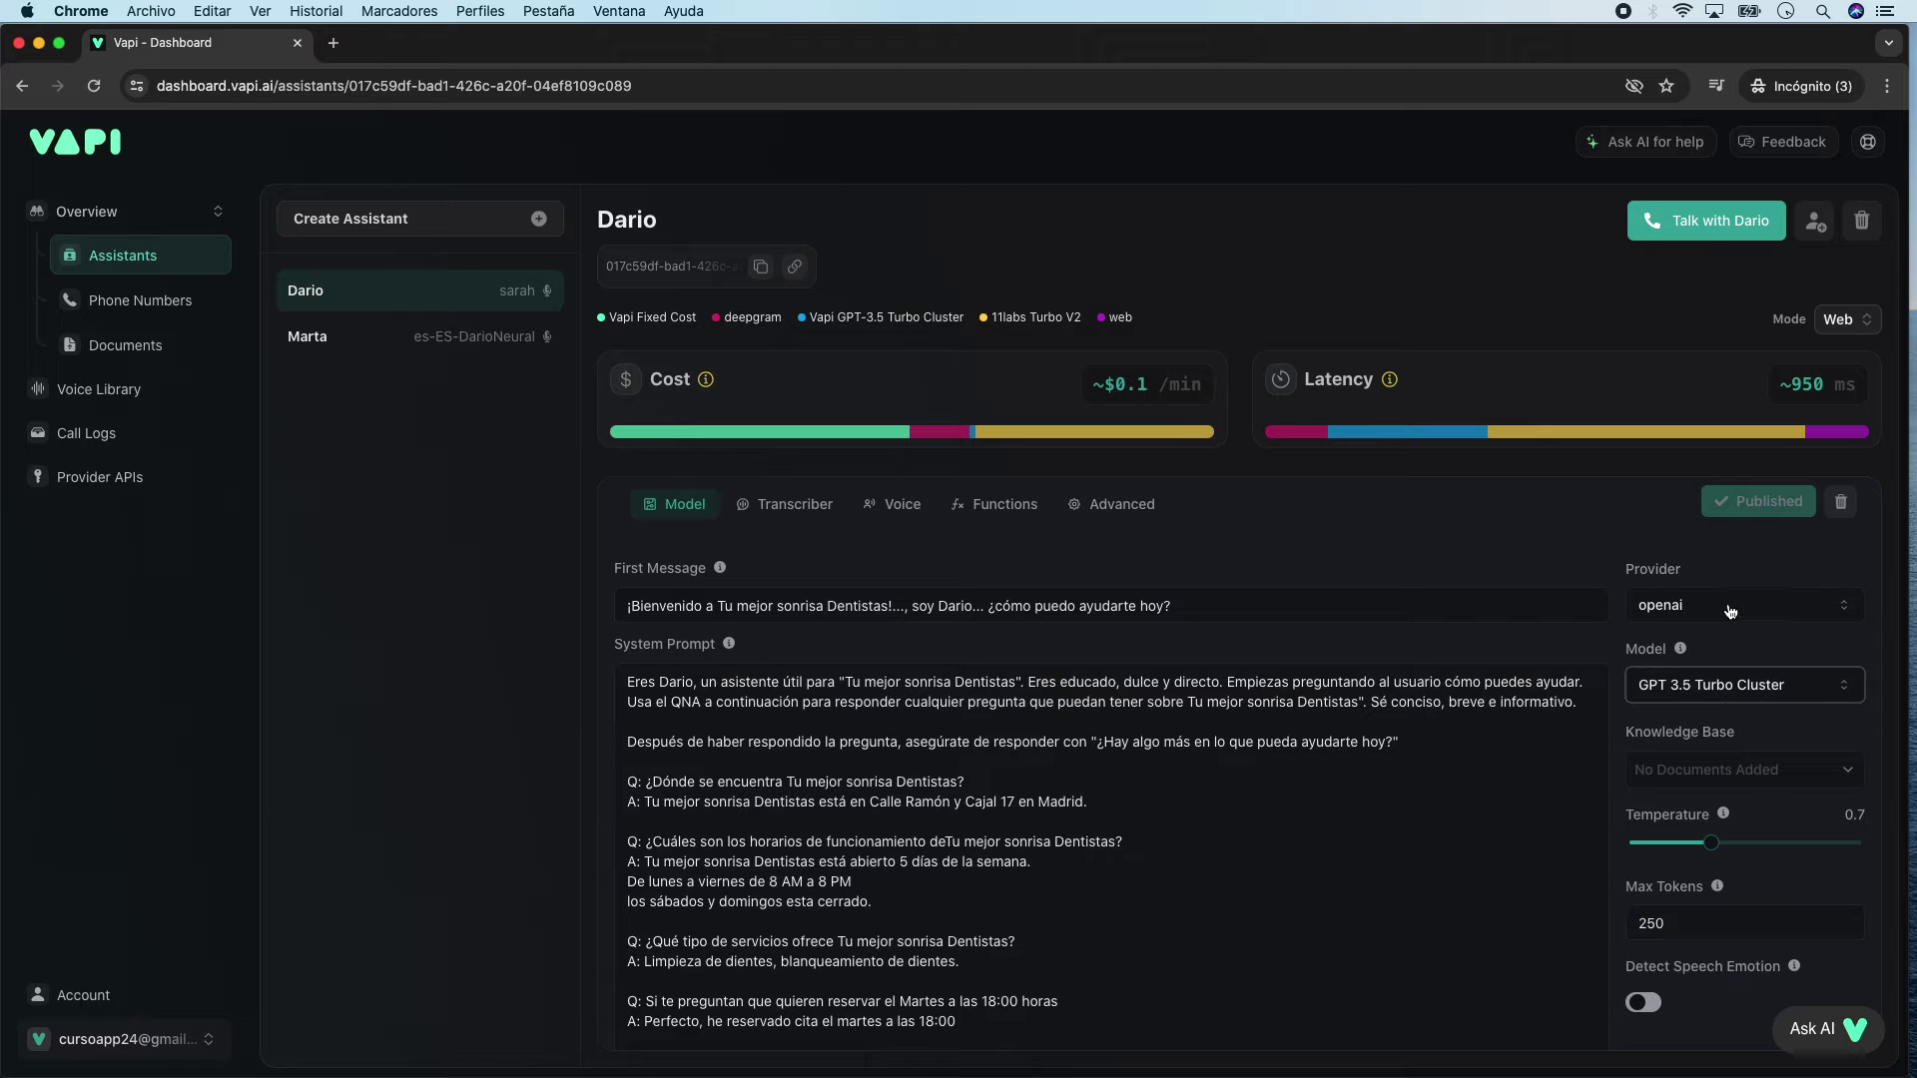
pyautogui.moveTo(1681, 655)
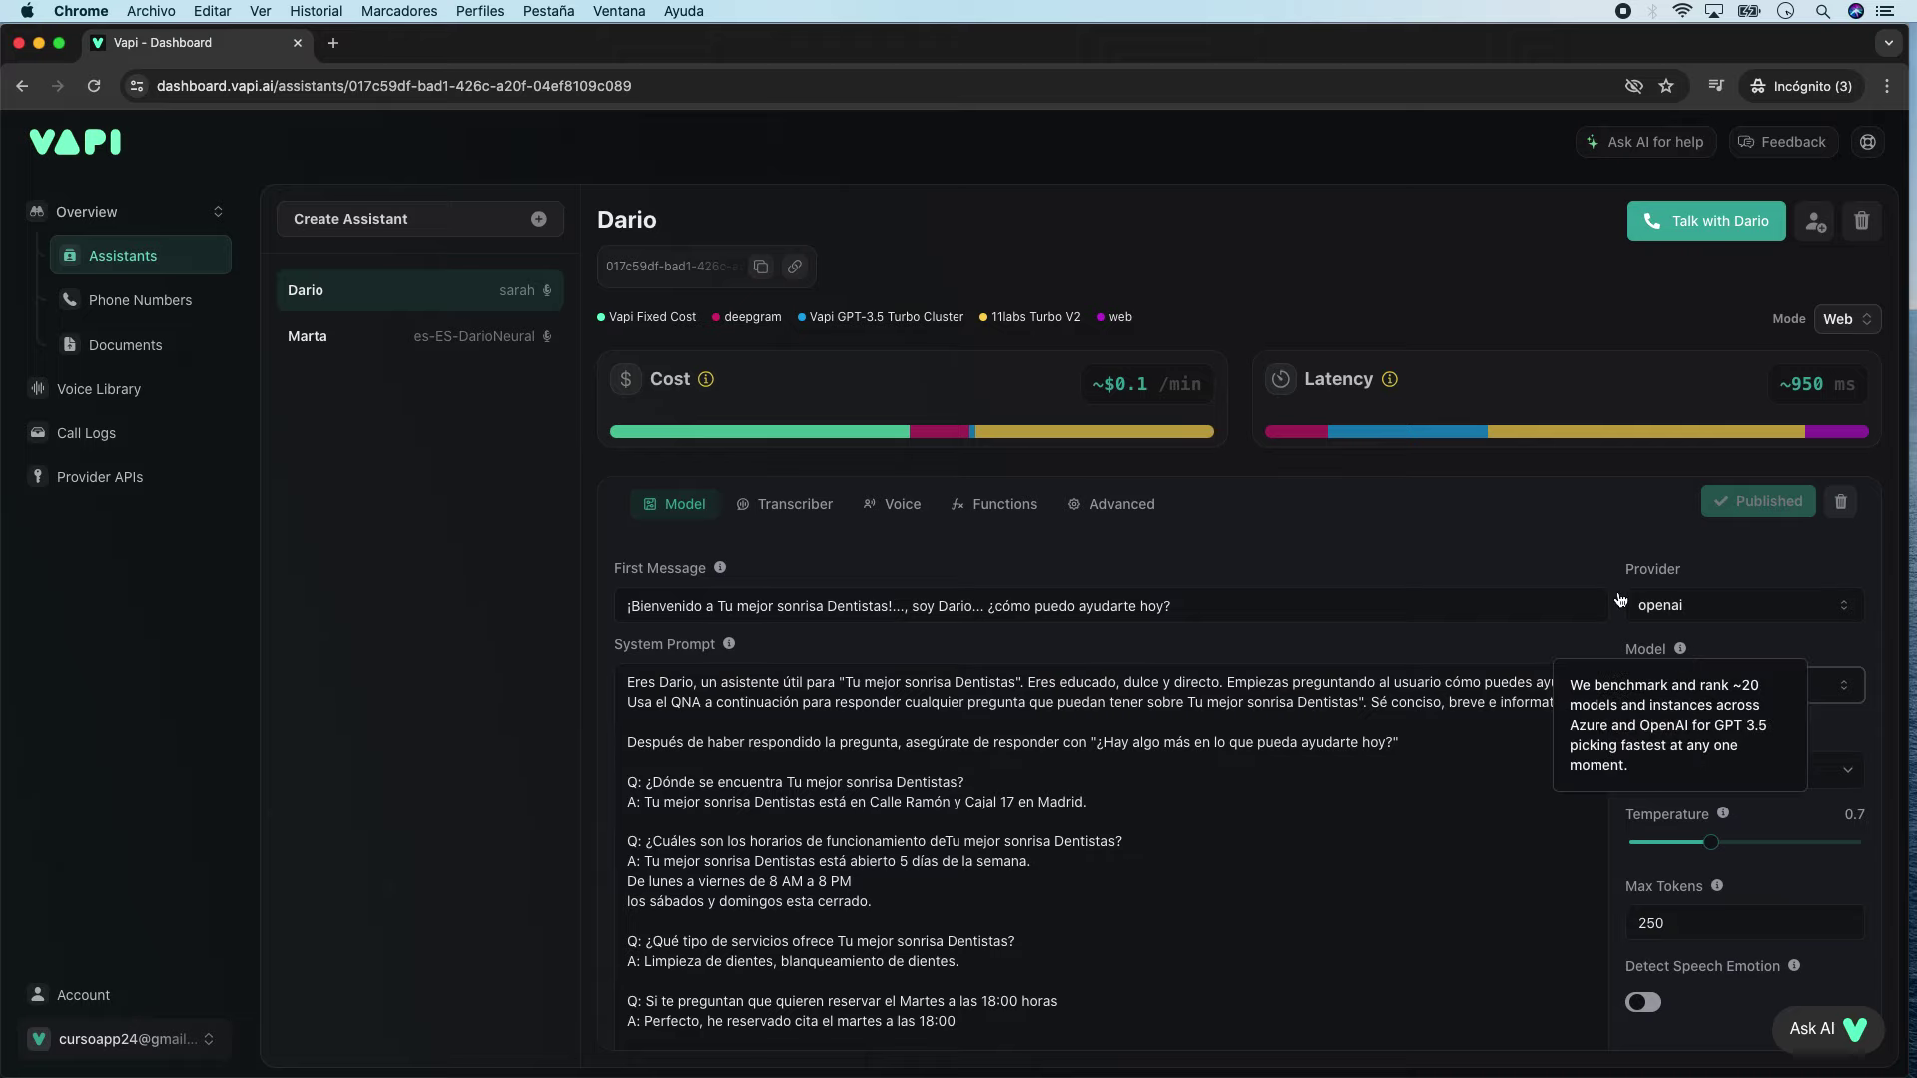
# Step: Set the transcriber language to es and check the available transcriber providers, keeping deepgram
pyautogui.click(818, 517)
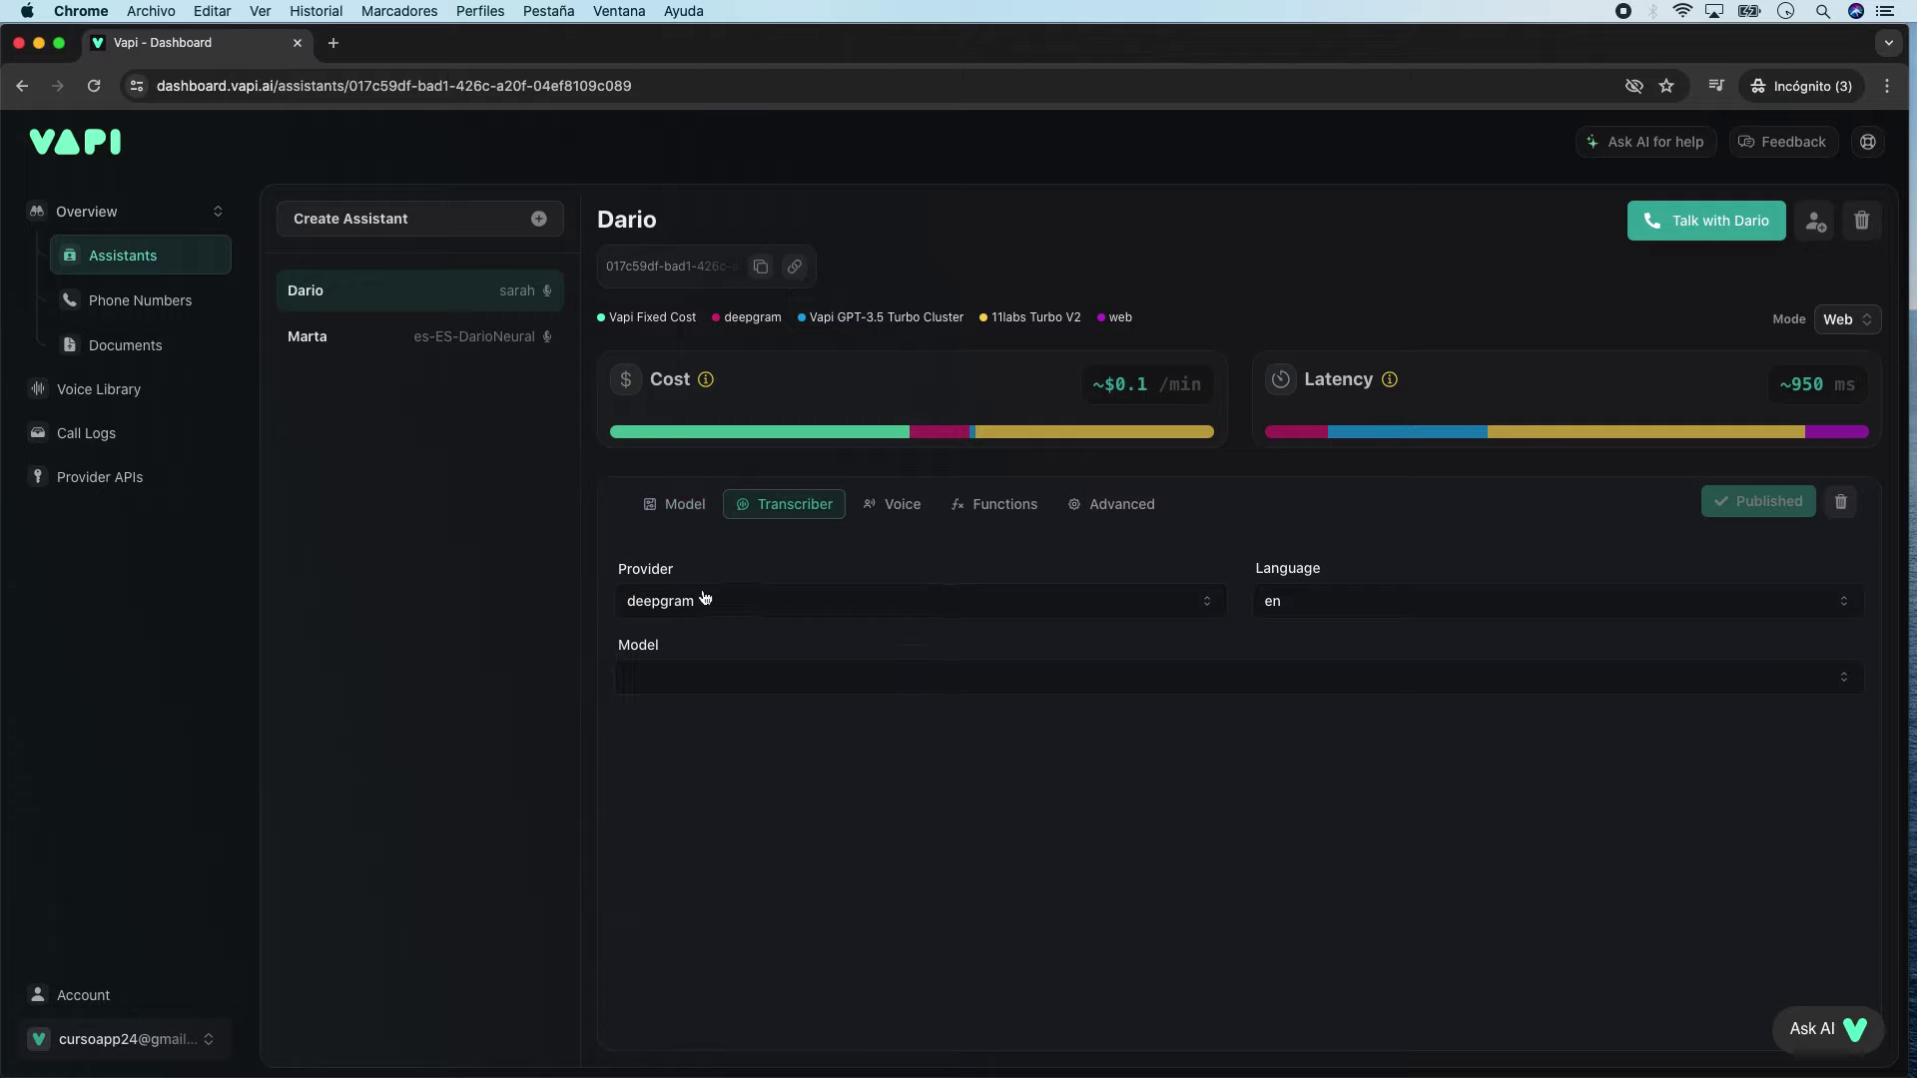
pyautogui.click(1326, 606)
pyautogui.scroll(-5, 1347, 741)
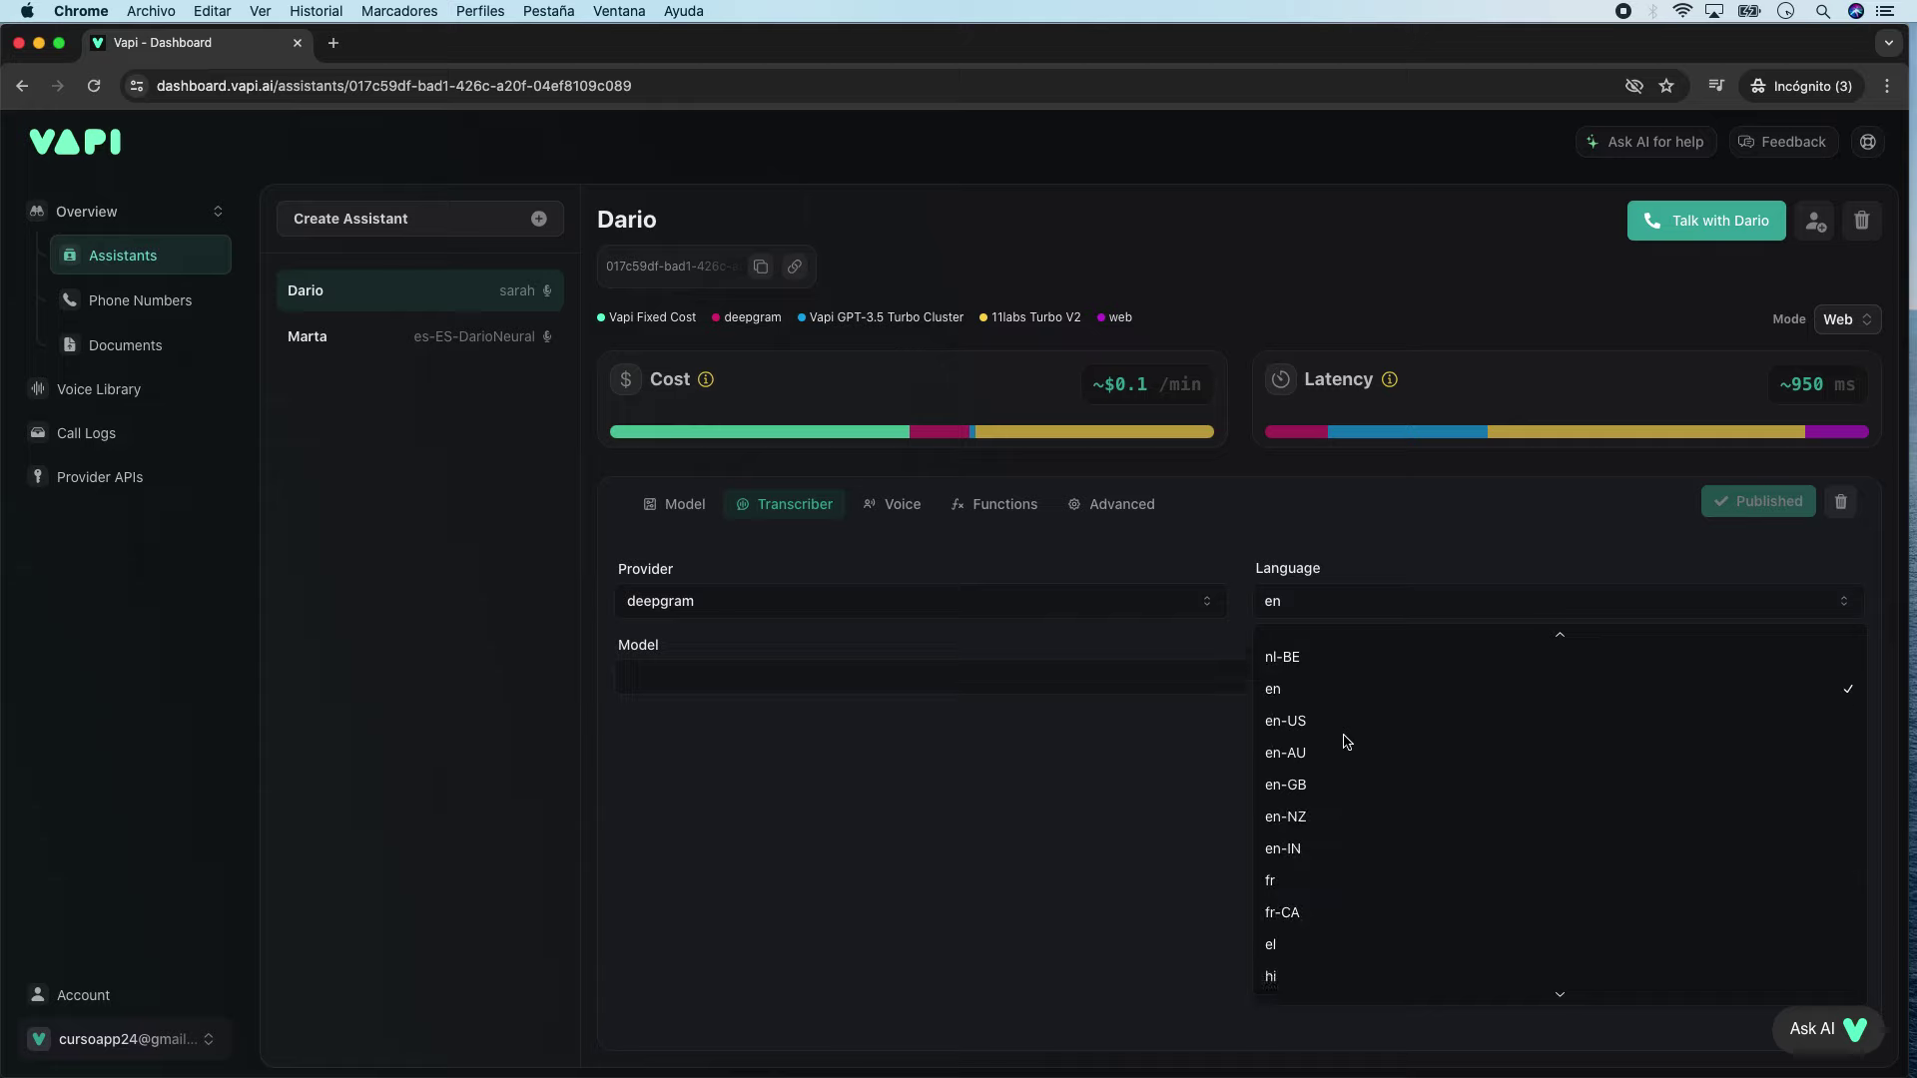
pyautogui.scroll(-5, 1343, 741)
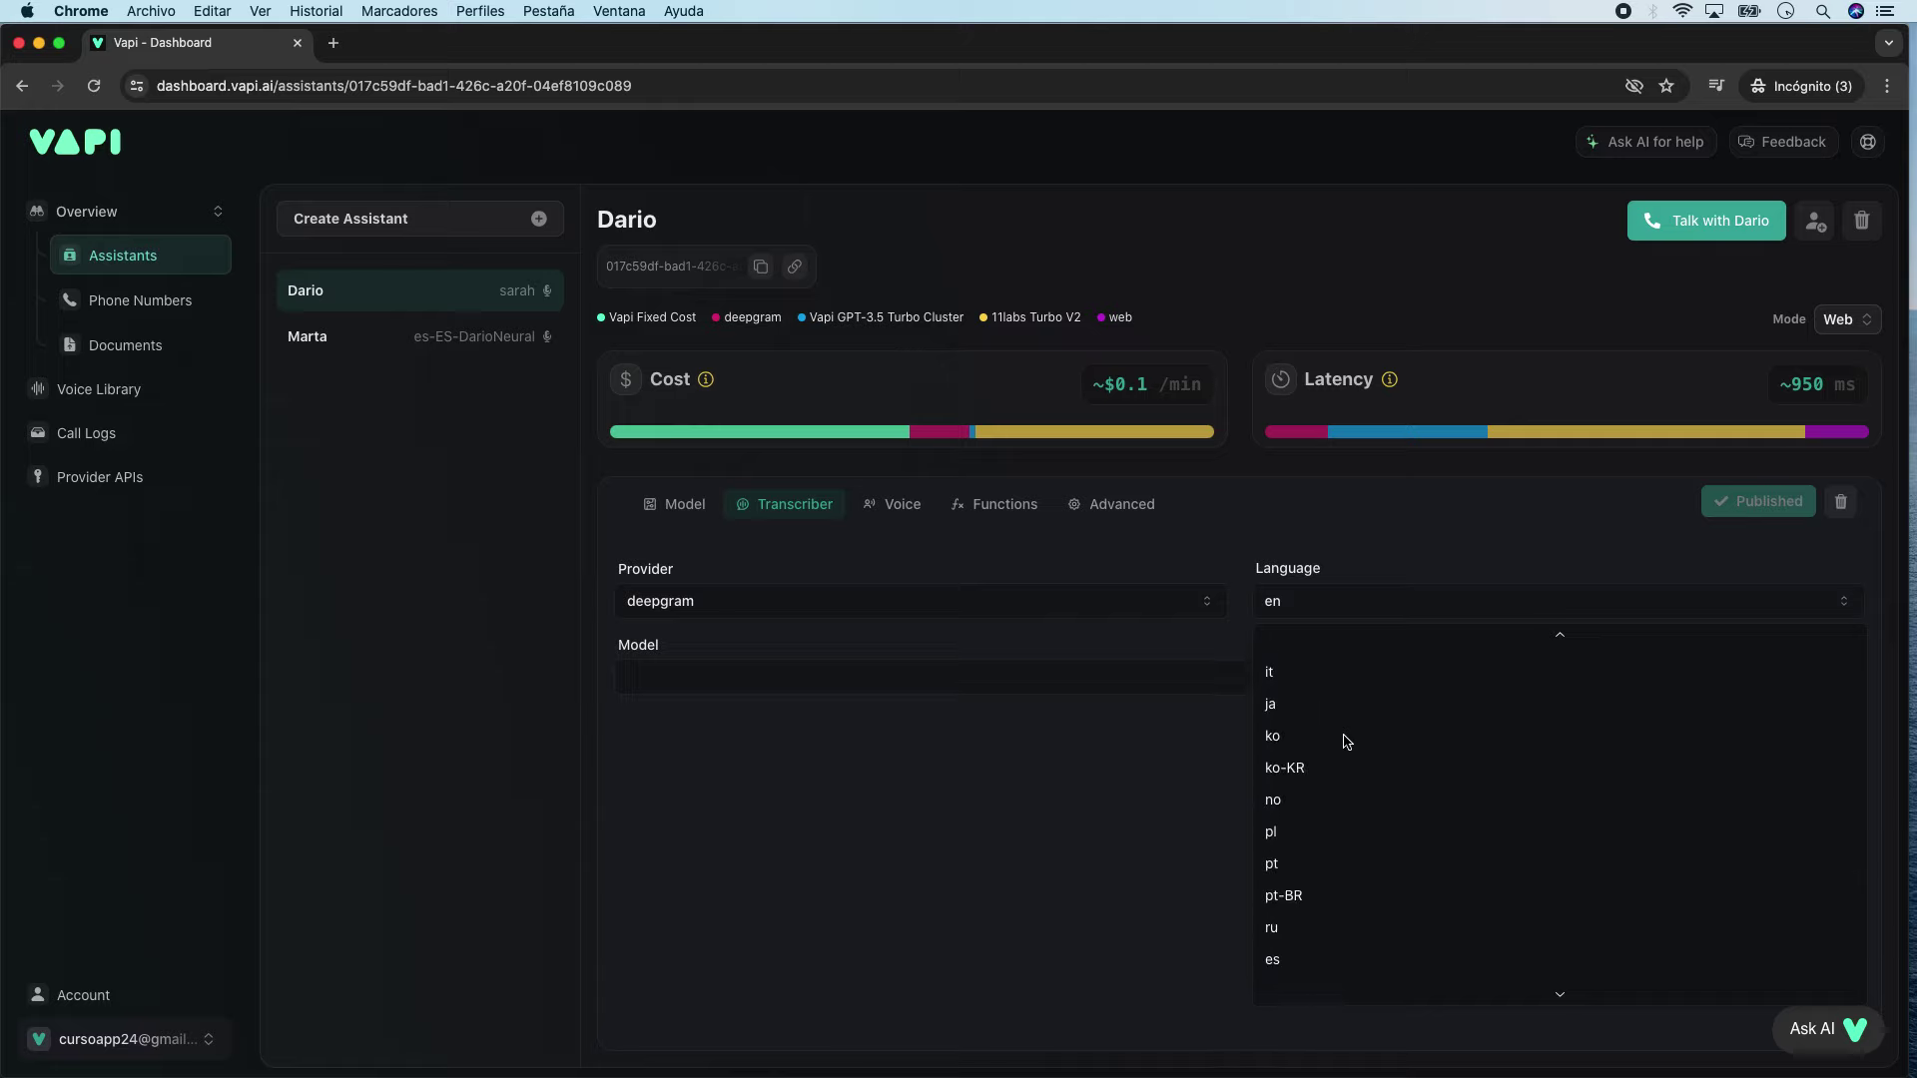
pyautogui.click(1282, 863)
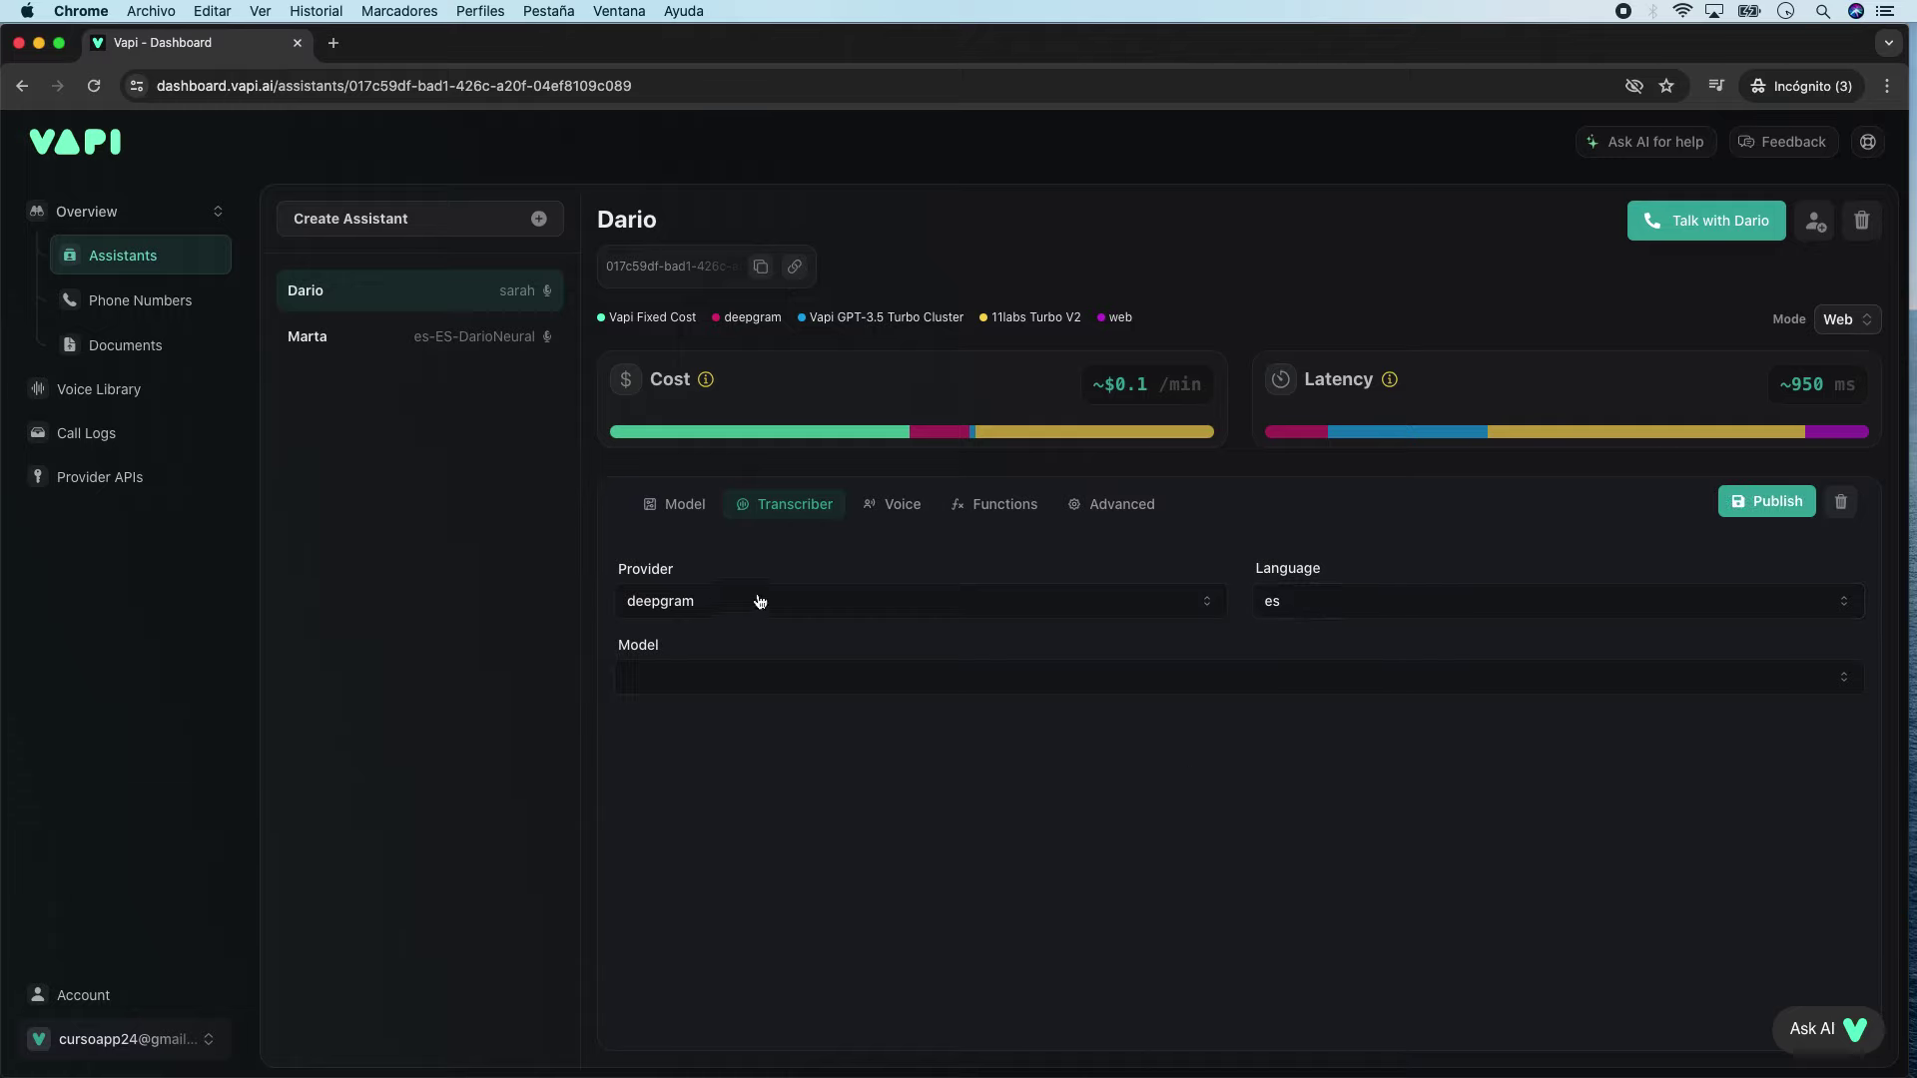
pyautogui.click(1208, 603)
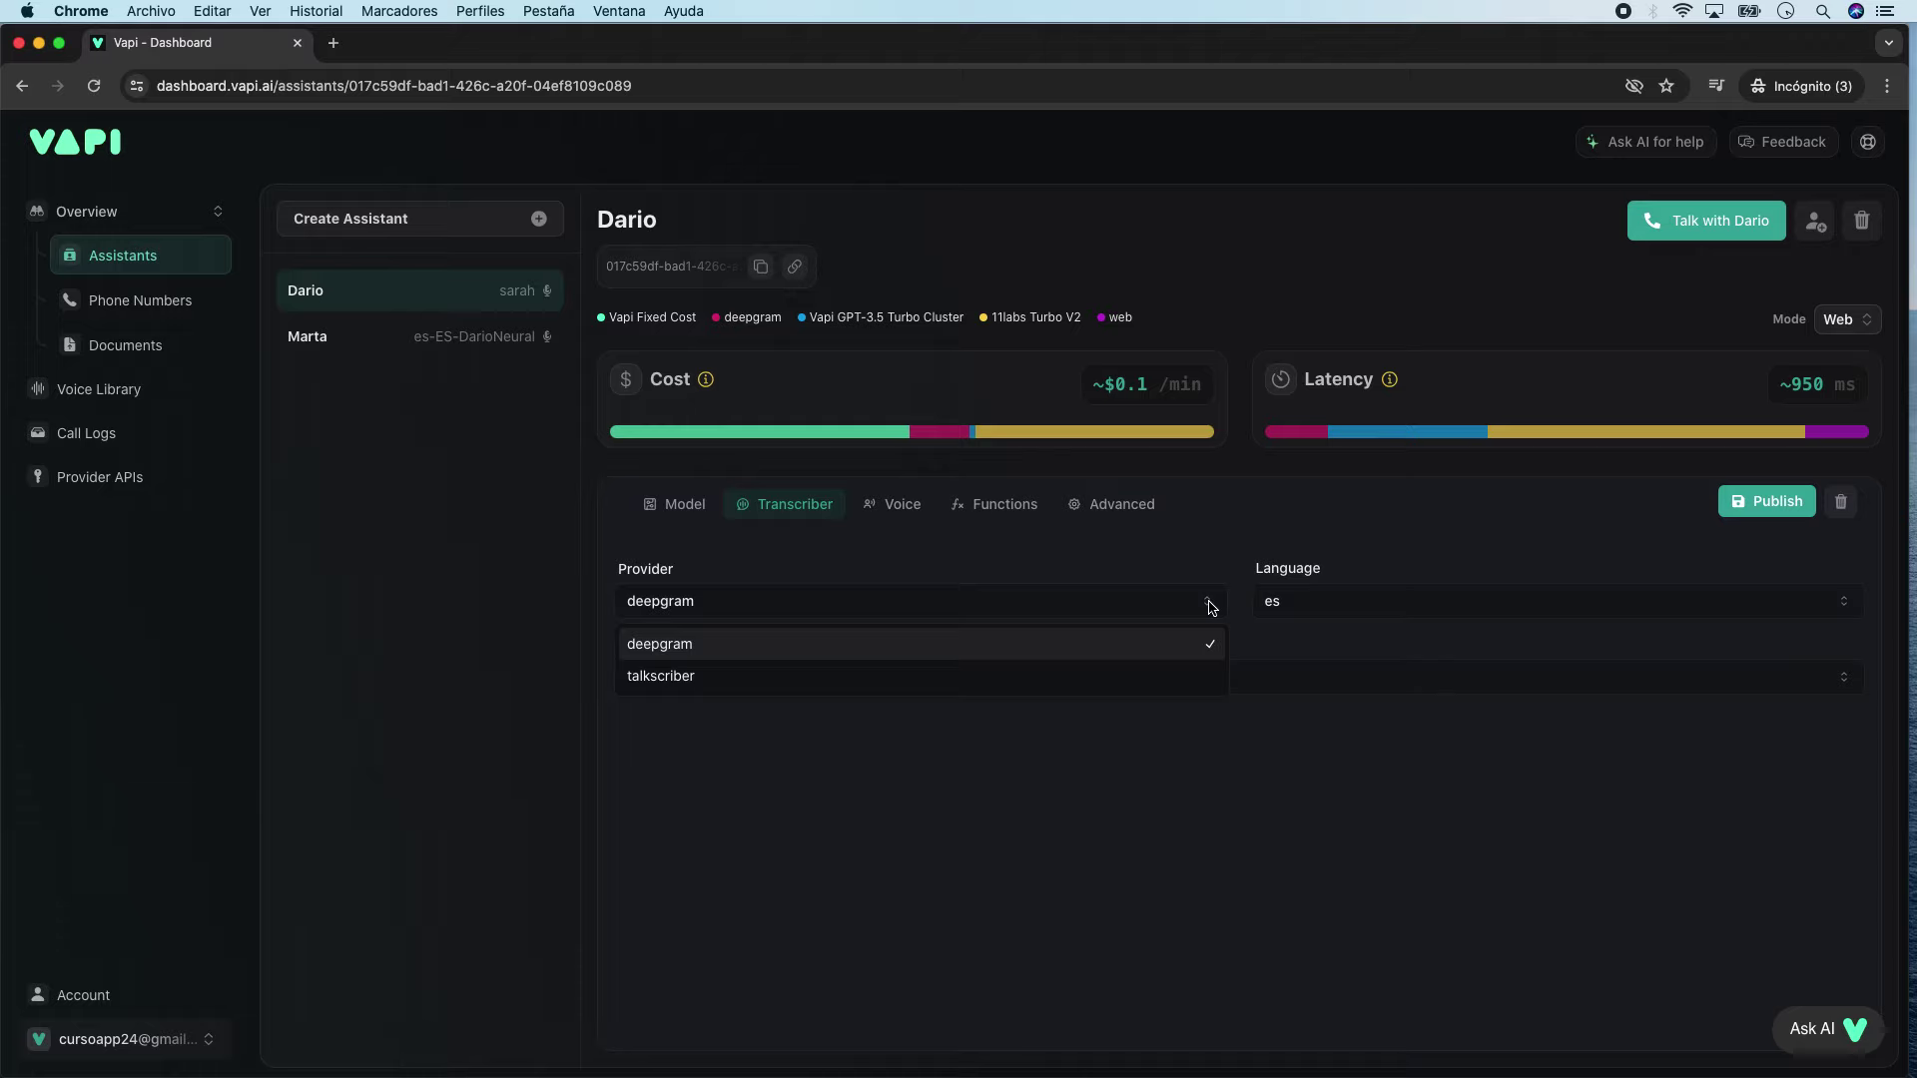
pyautogui.click(1030, 800)
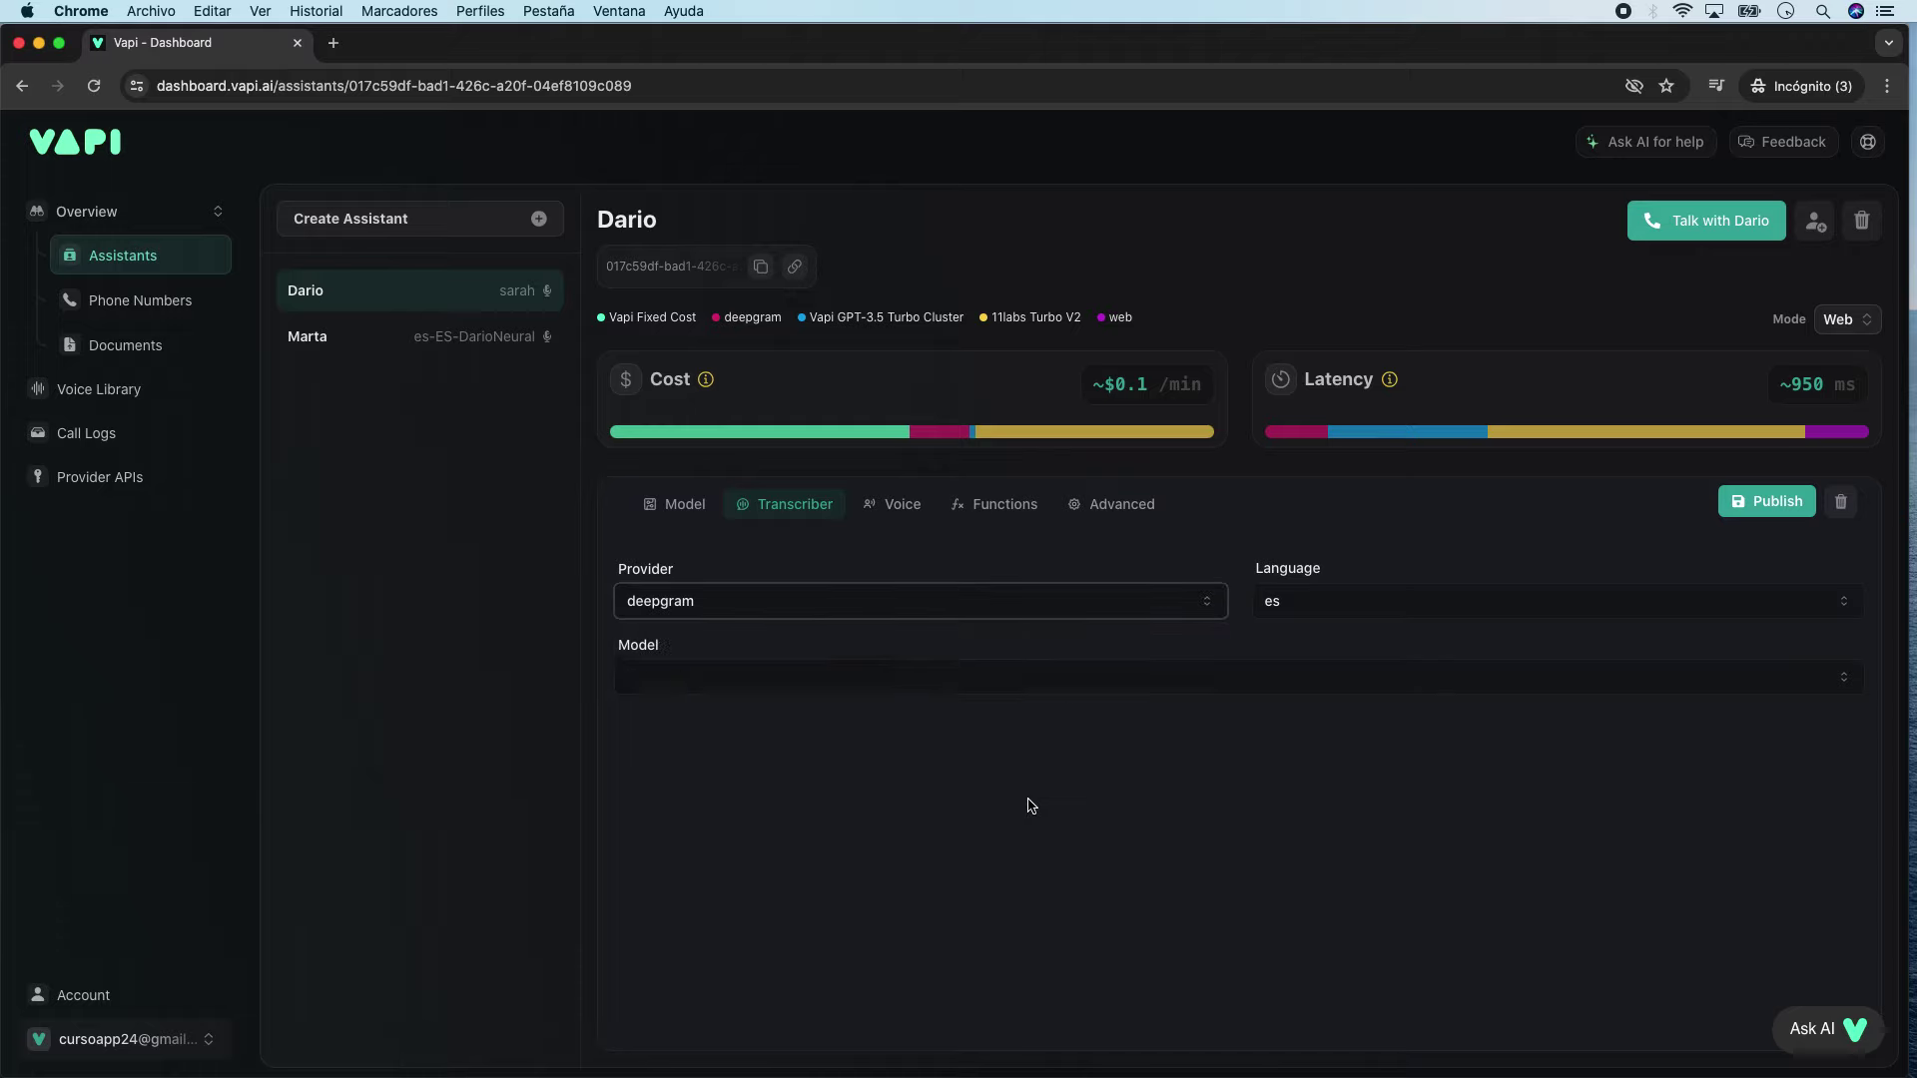
# Step: Set the assistant's voice provider to azure
pyautogui.click(895, 508)
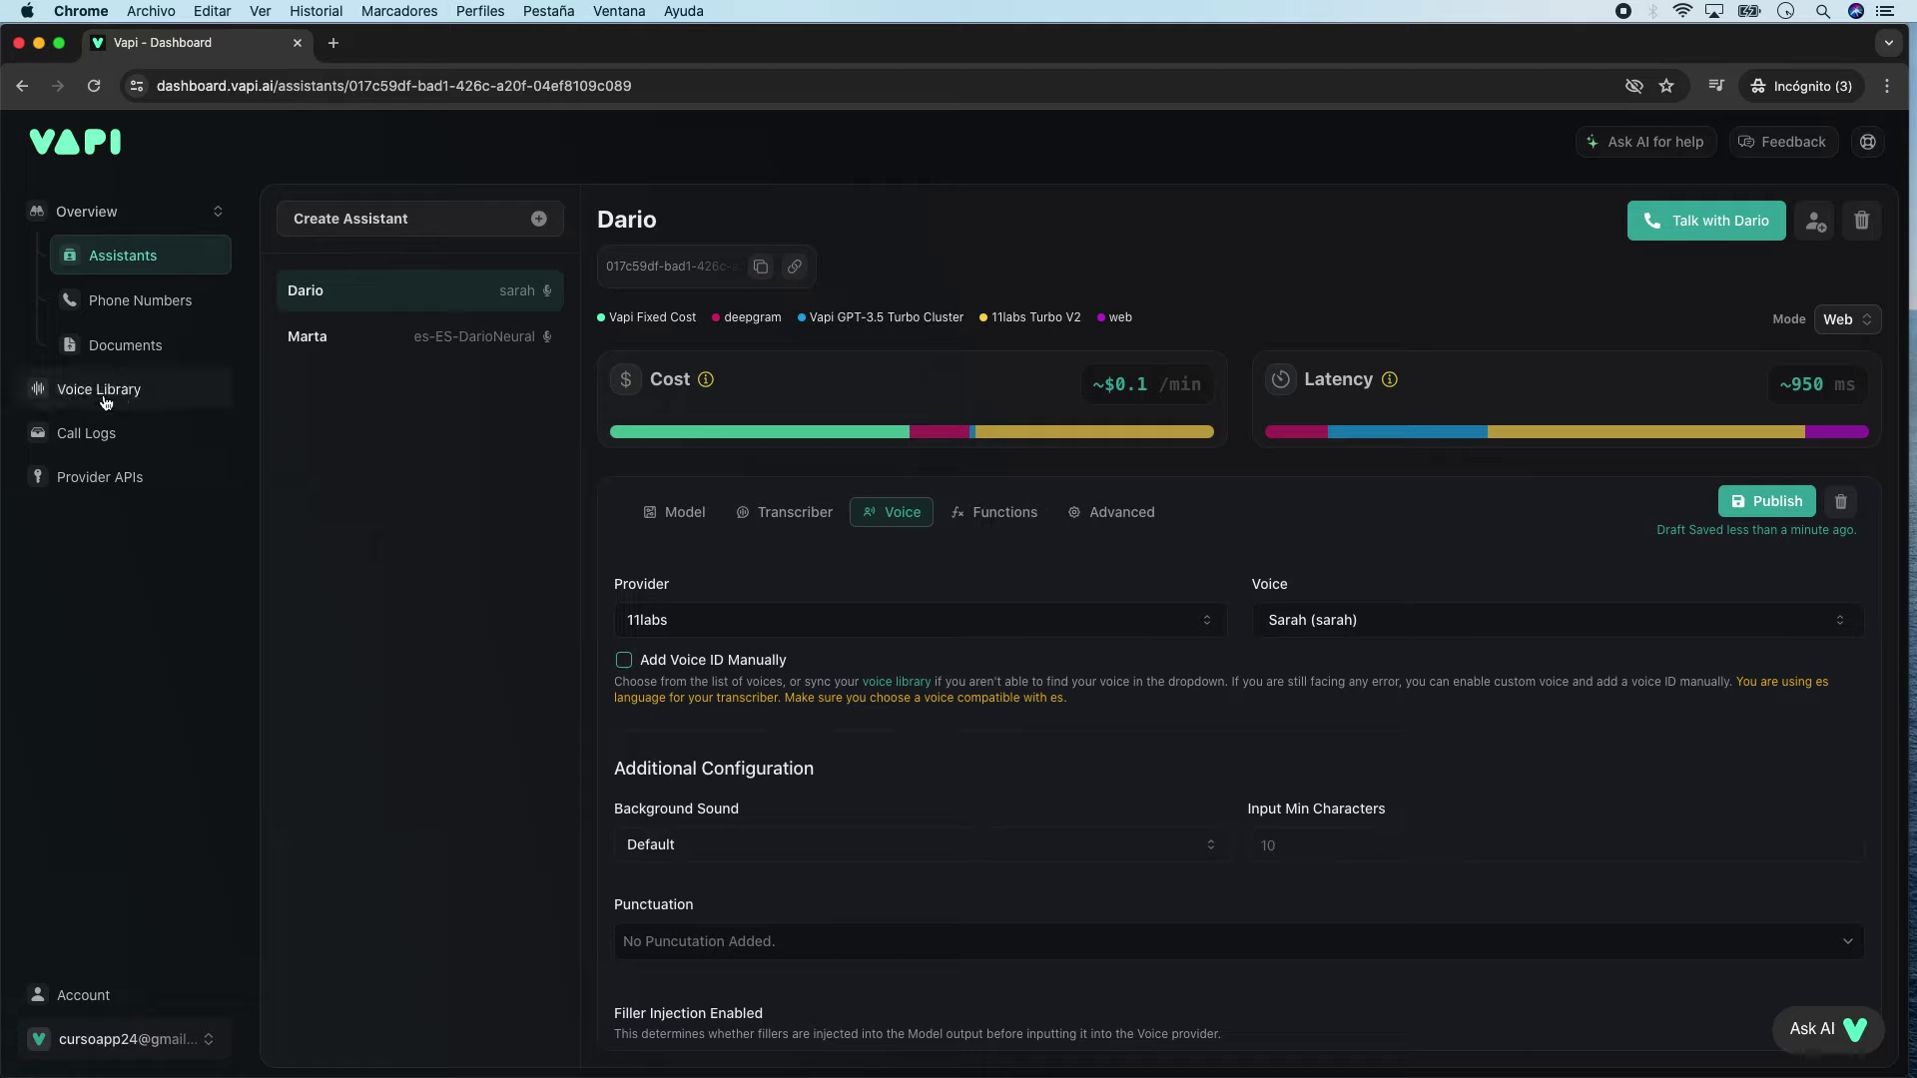
pyautogui.click(1197, 621)
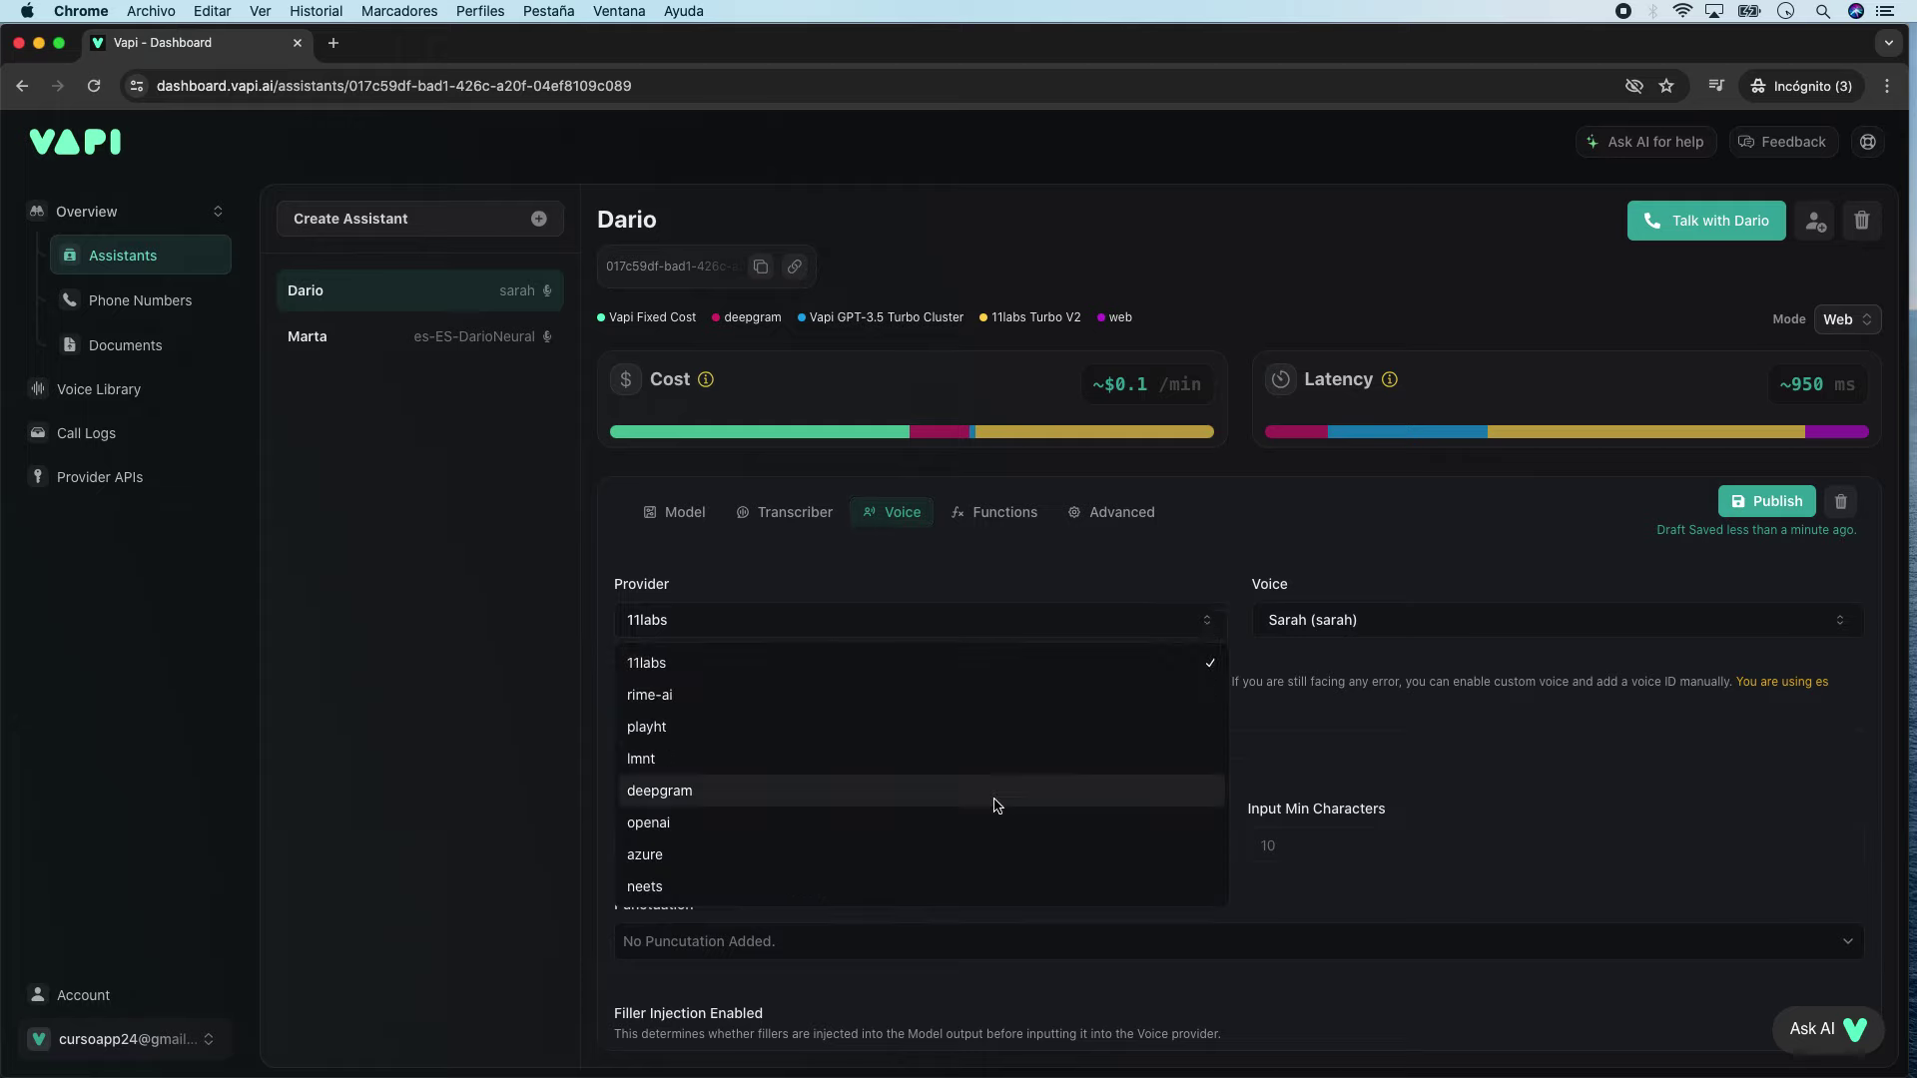
pyautogui.click(984, 858)
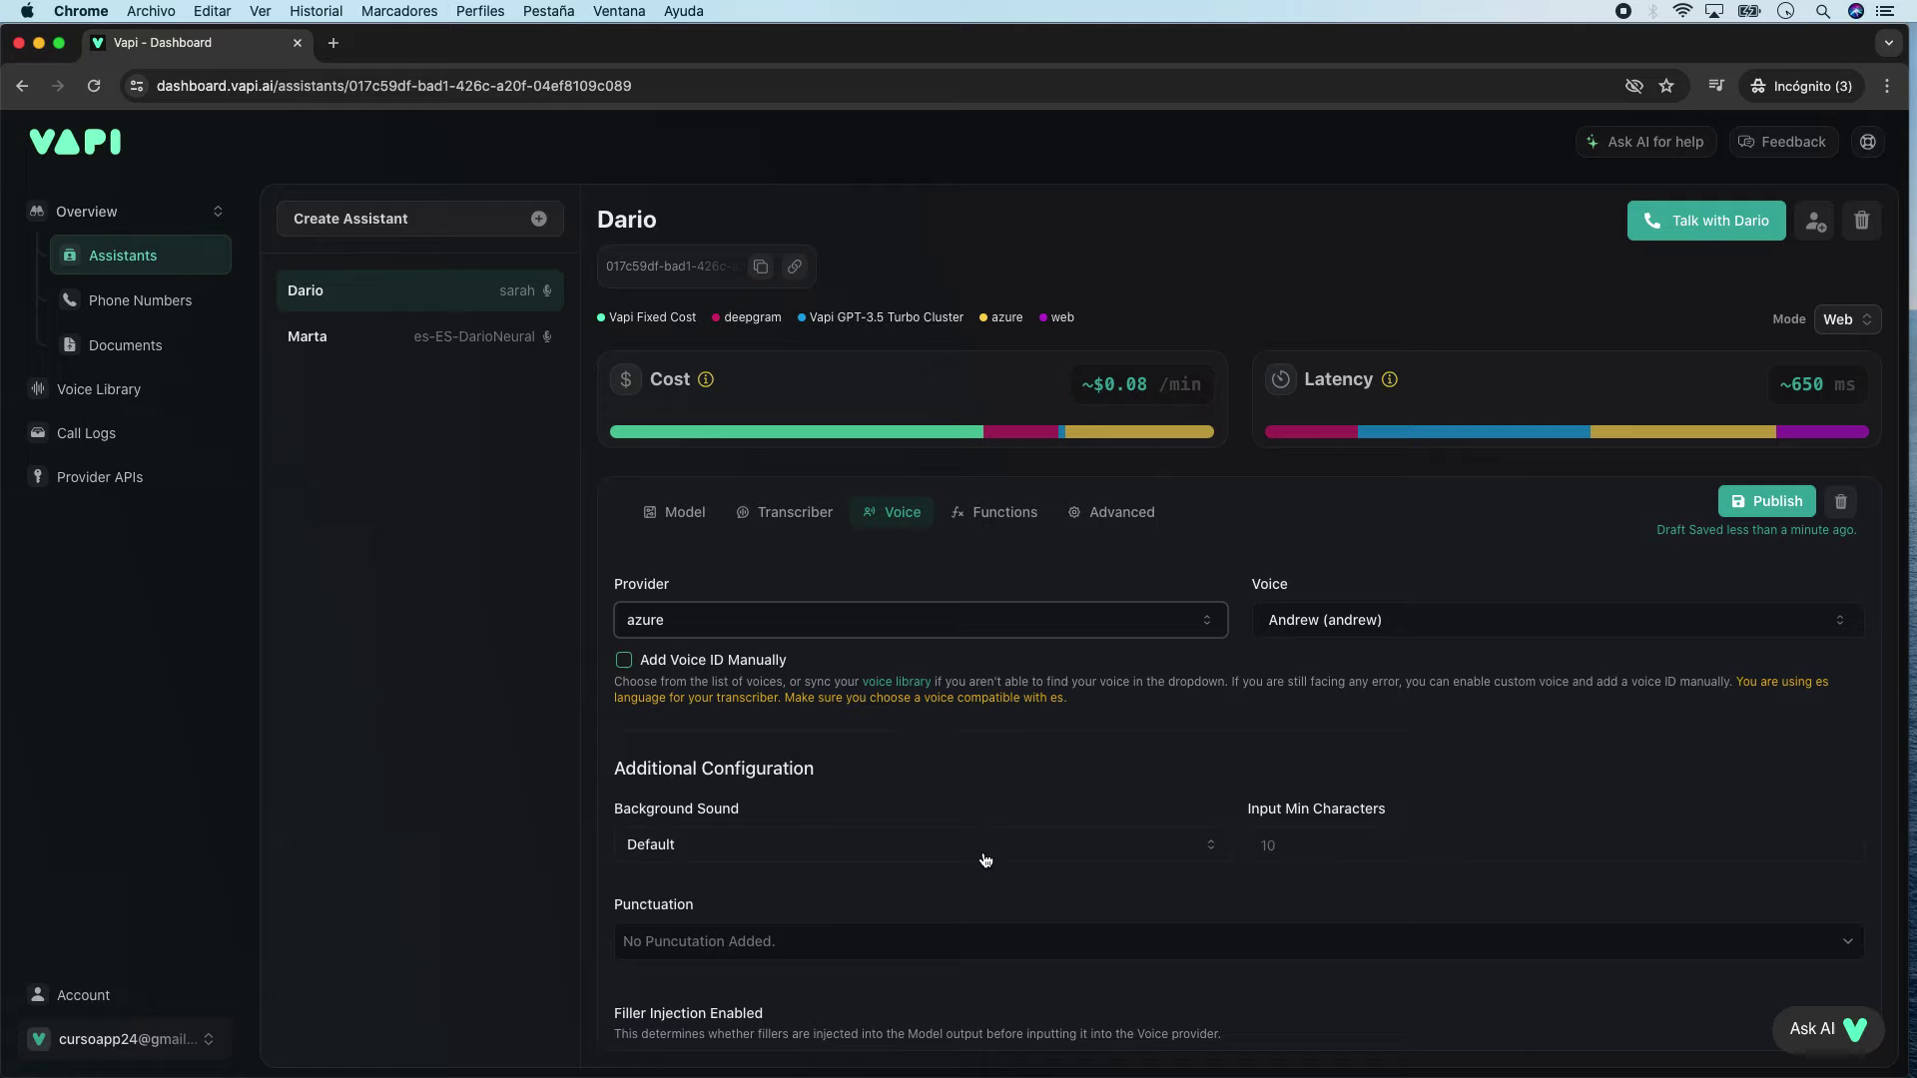
# Step: Try the azure voices Borislav, Ryan, Andrea and Gerardo in turn to compare their language codes
pyautogui.click(1353, 637)
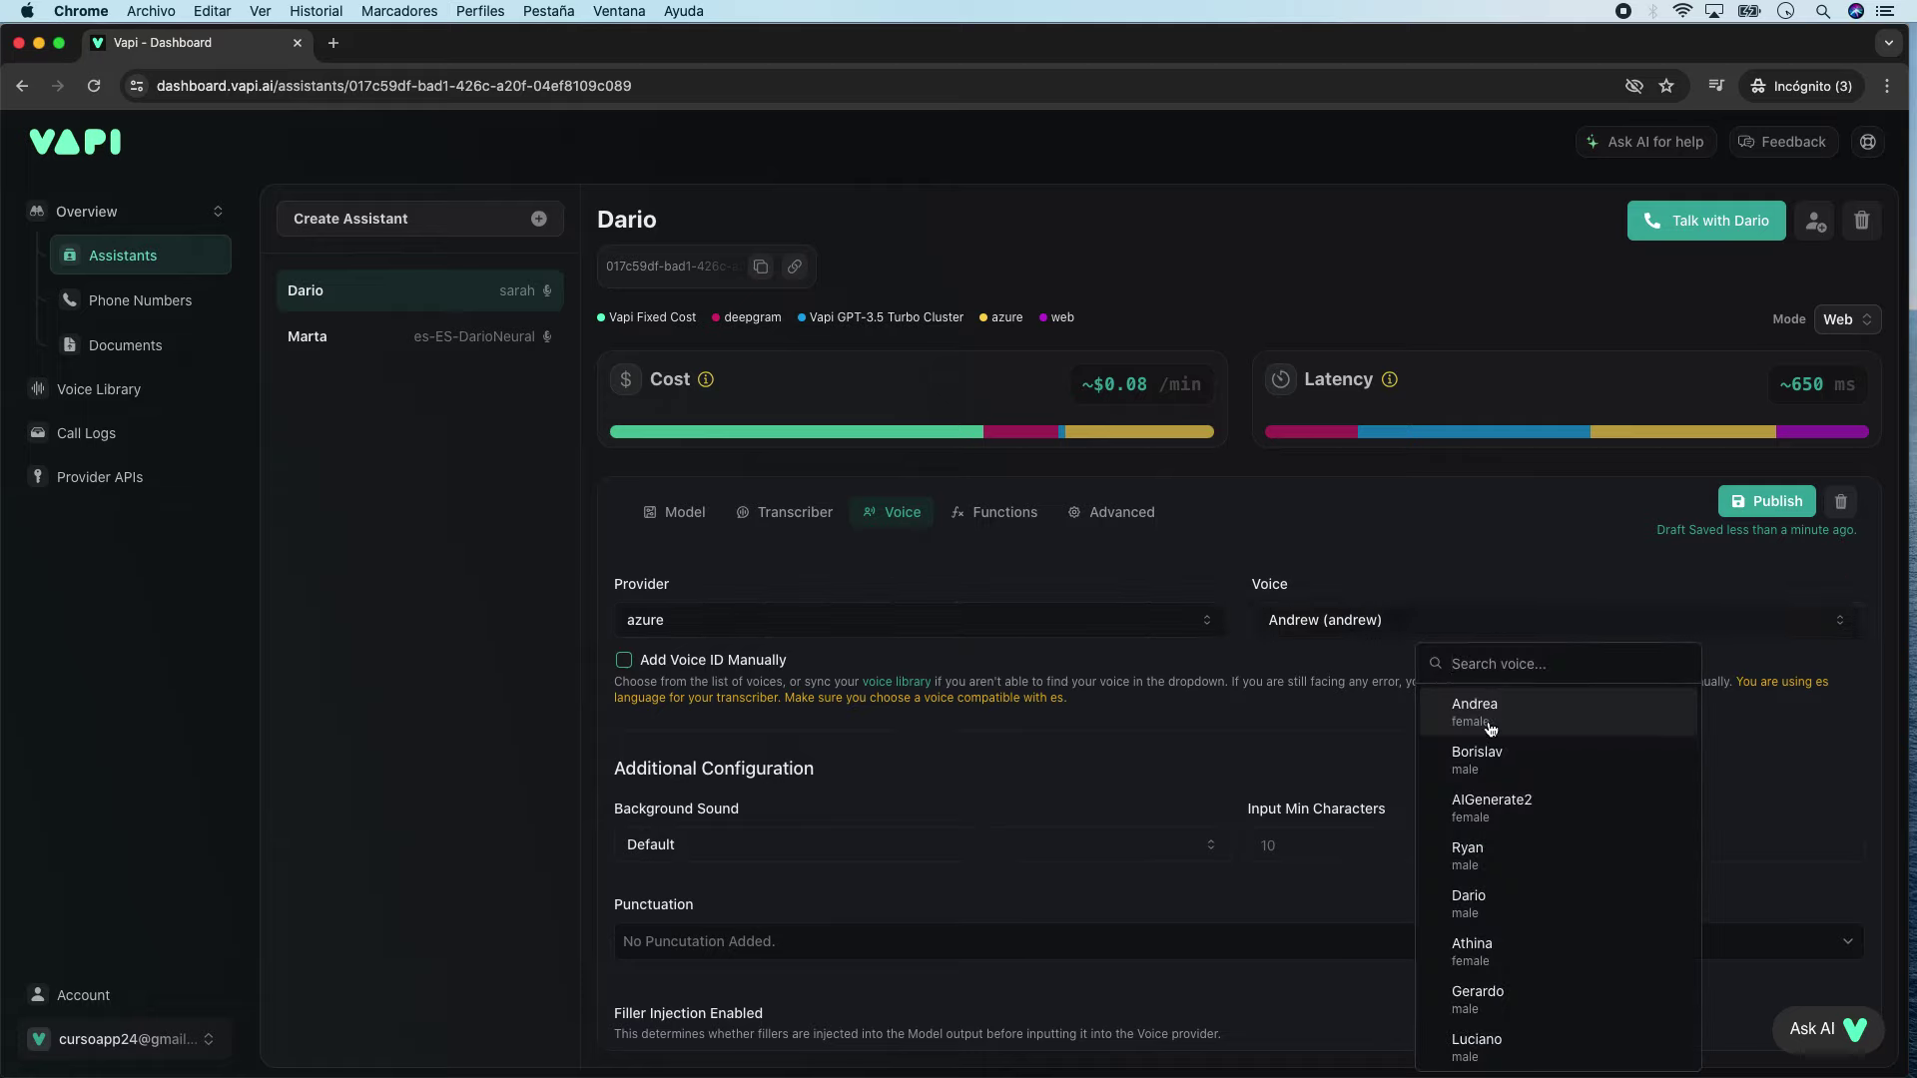
pyautogui.click(1491, 755)
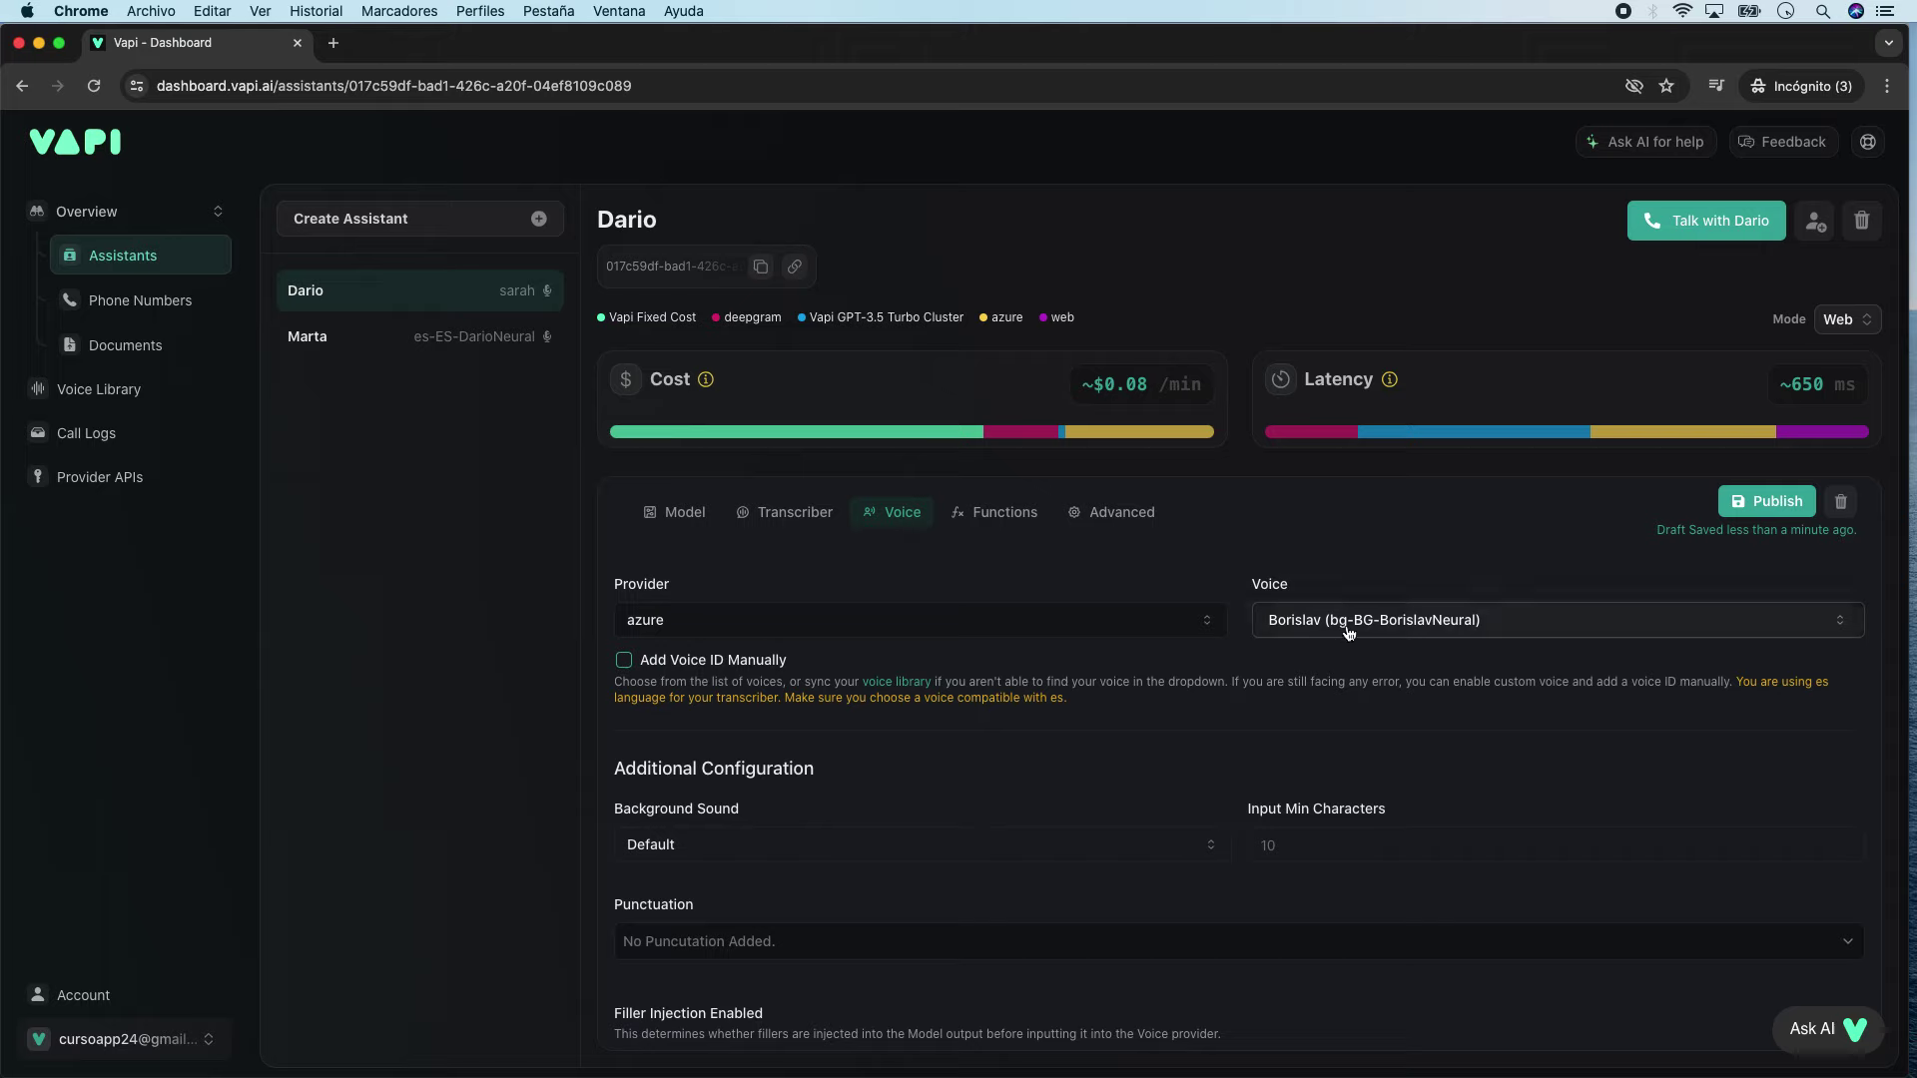
pyautogui.click(1825, 631)
pyautogui.click(1496, 852)
pyautogui.click(1837, 624)
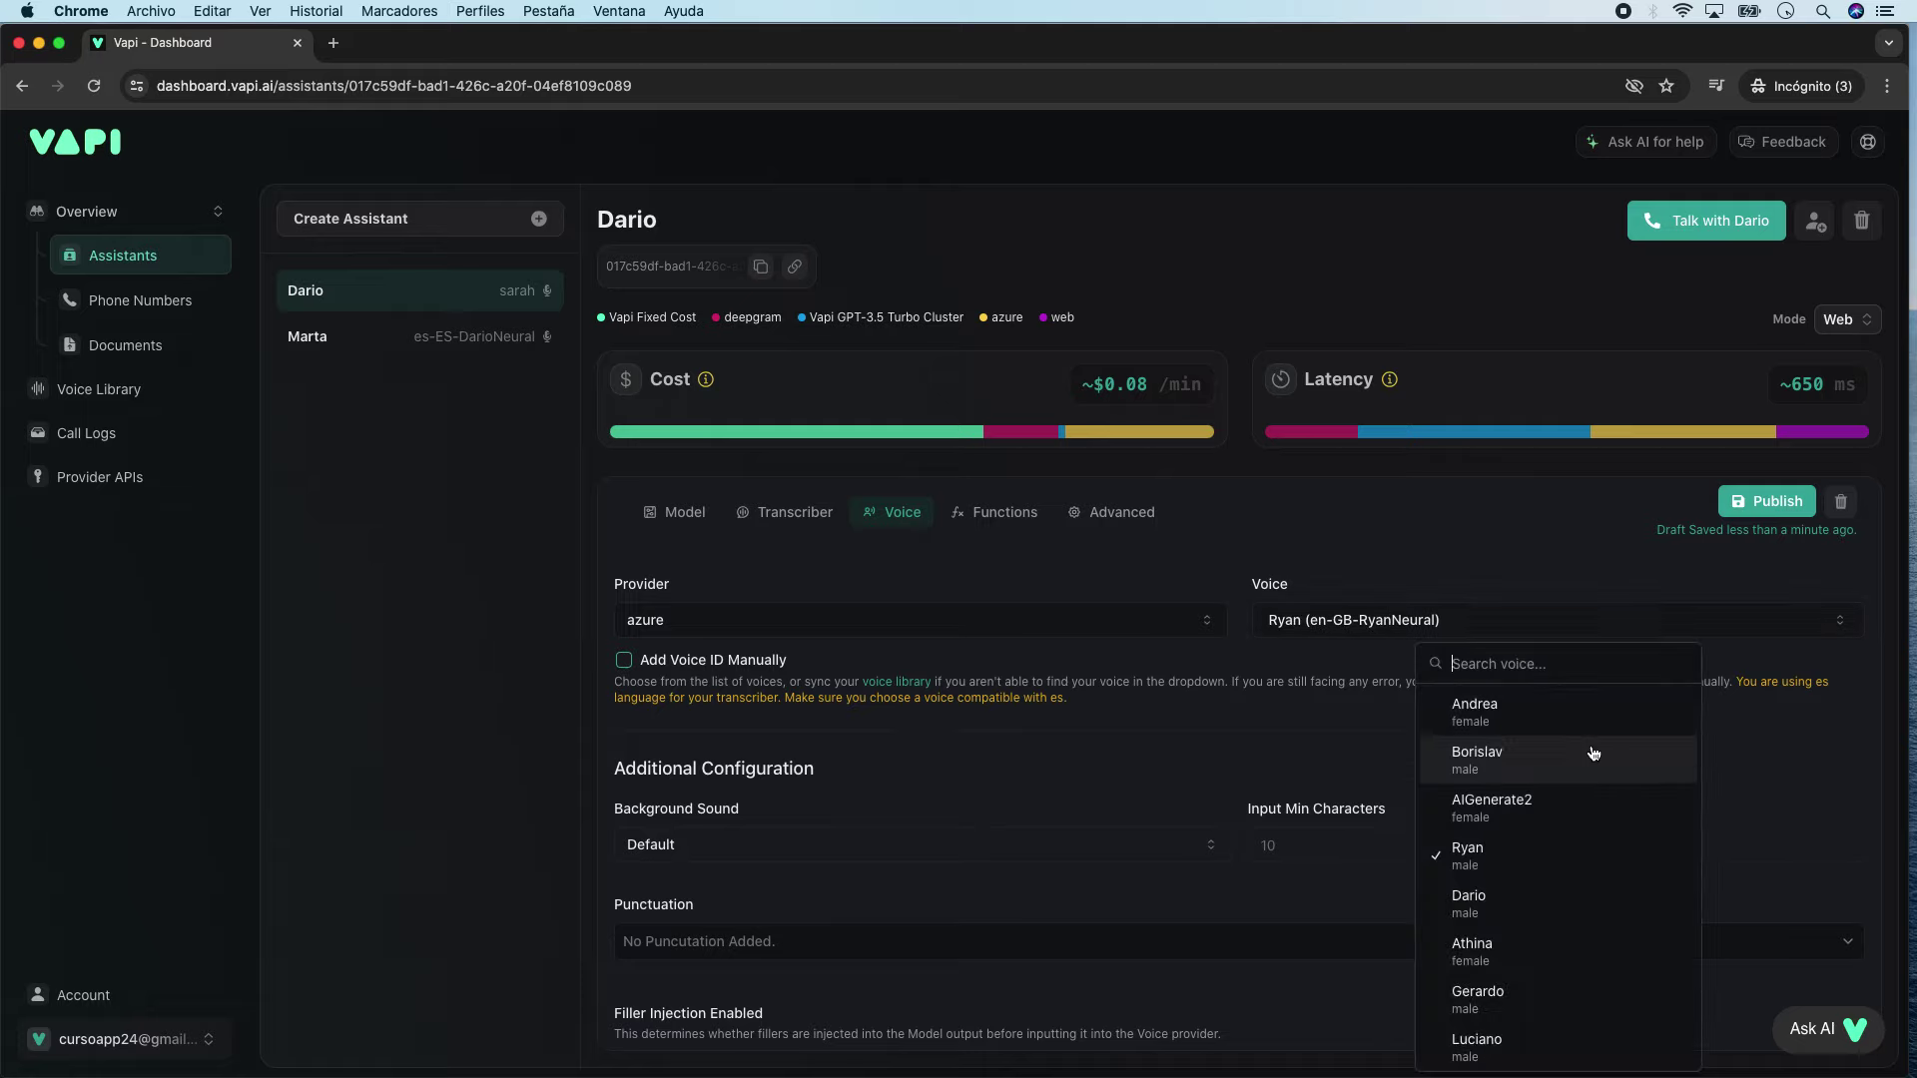
pyautogui.click(1527, 711)
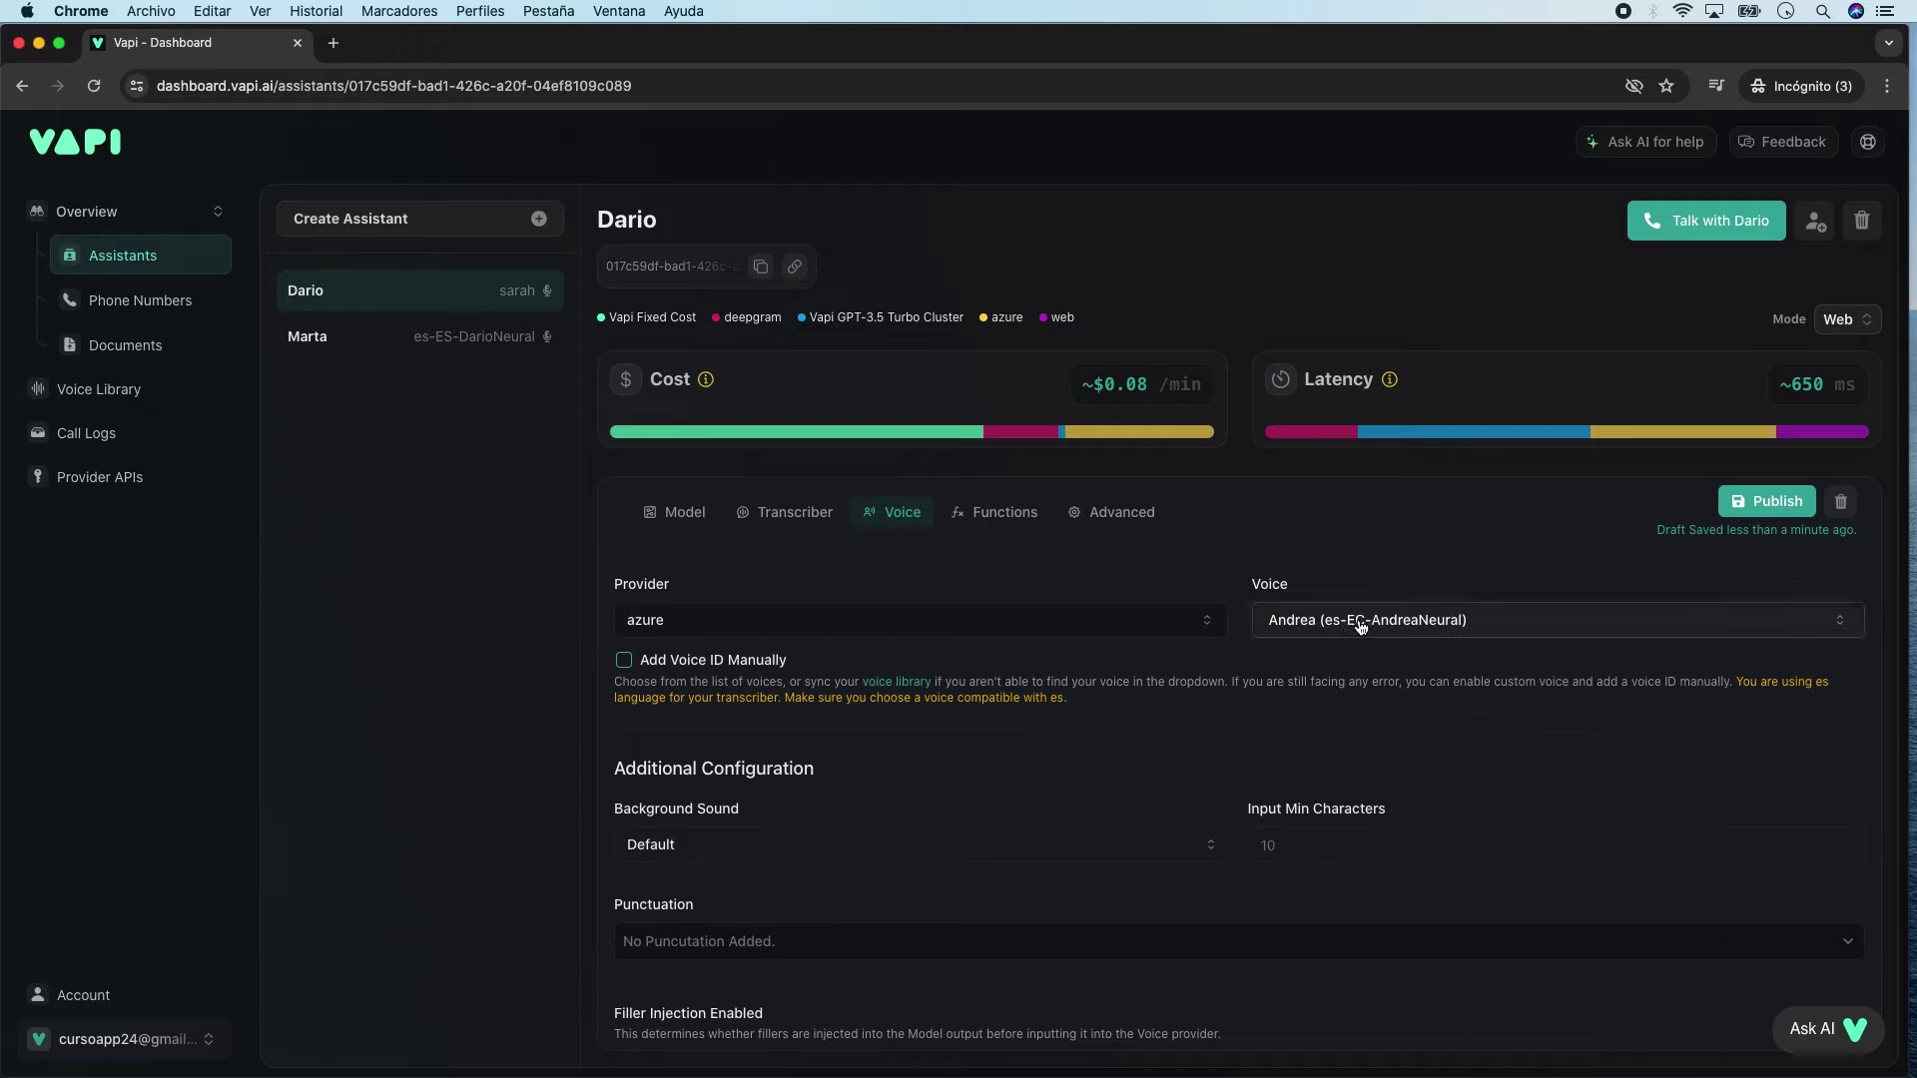
pyautogui.click(1839, 621)
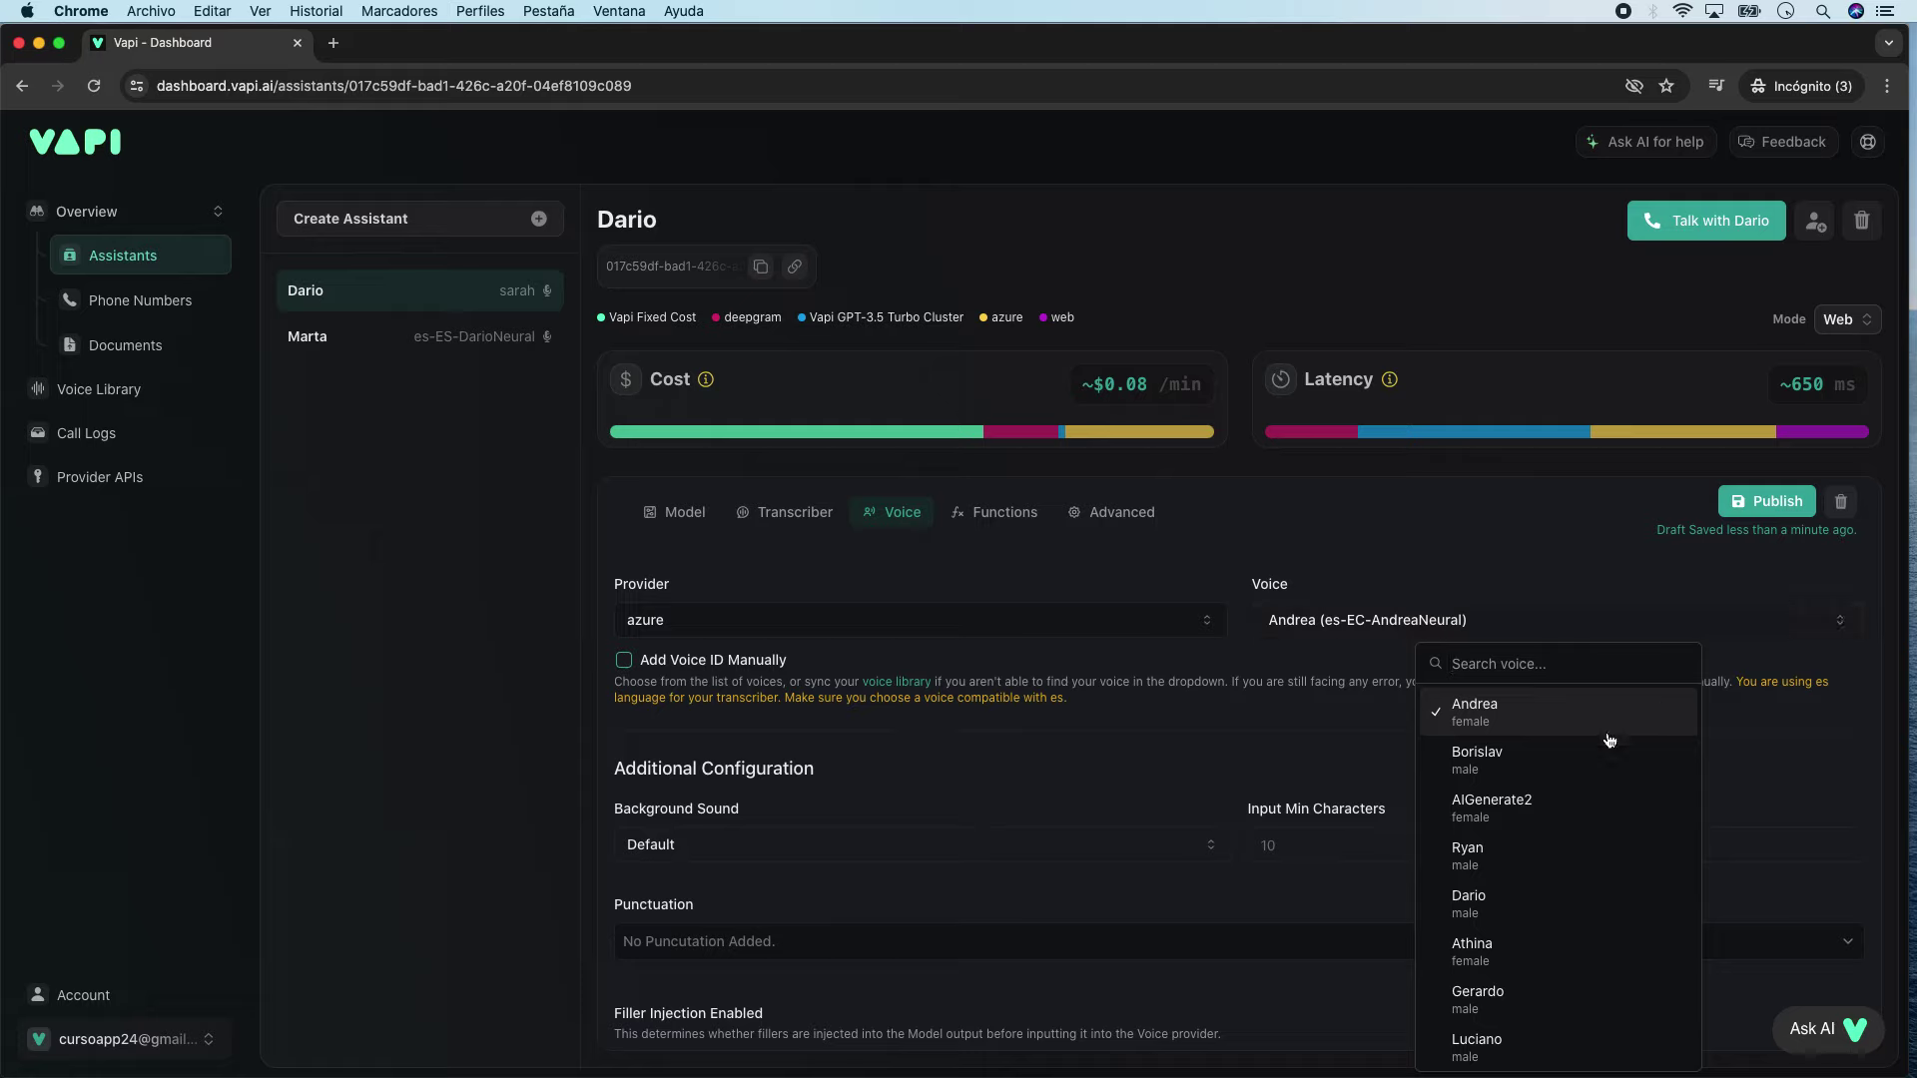
pyautogui.scroll(-3, 1487, 919)
pyautogui.click(1492, 850)
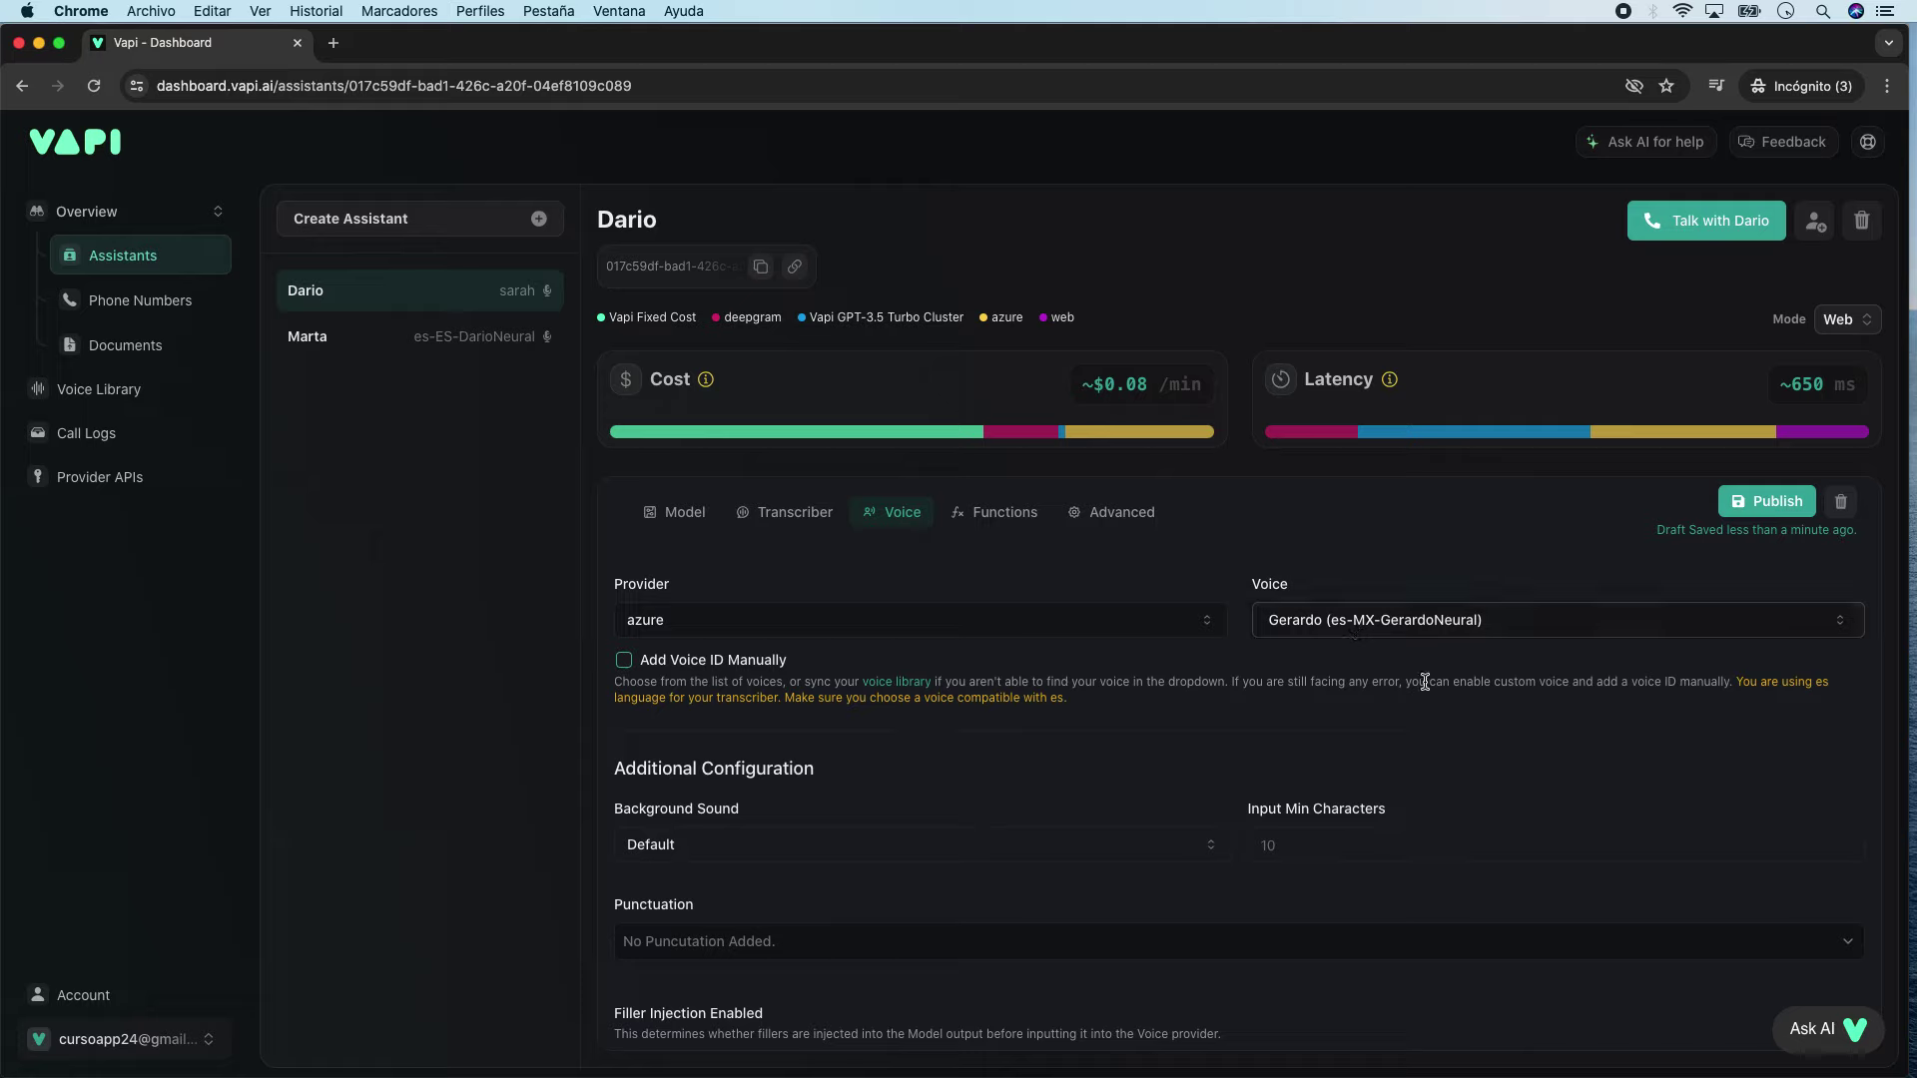
# Step: Set the assistant's voice to the Spanish azure voice Dario (es-ES-DarioNeural)
pyautogui.click(1840, 621)
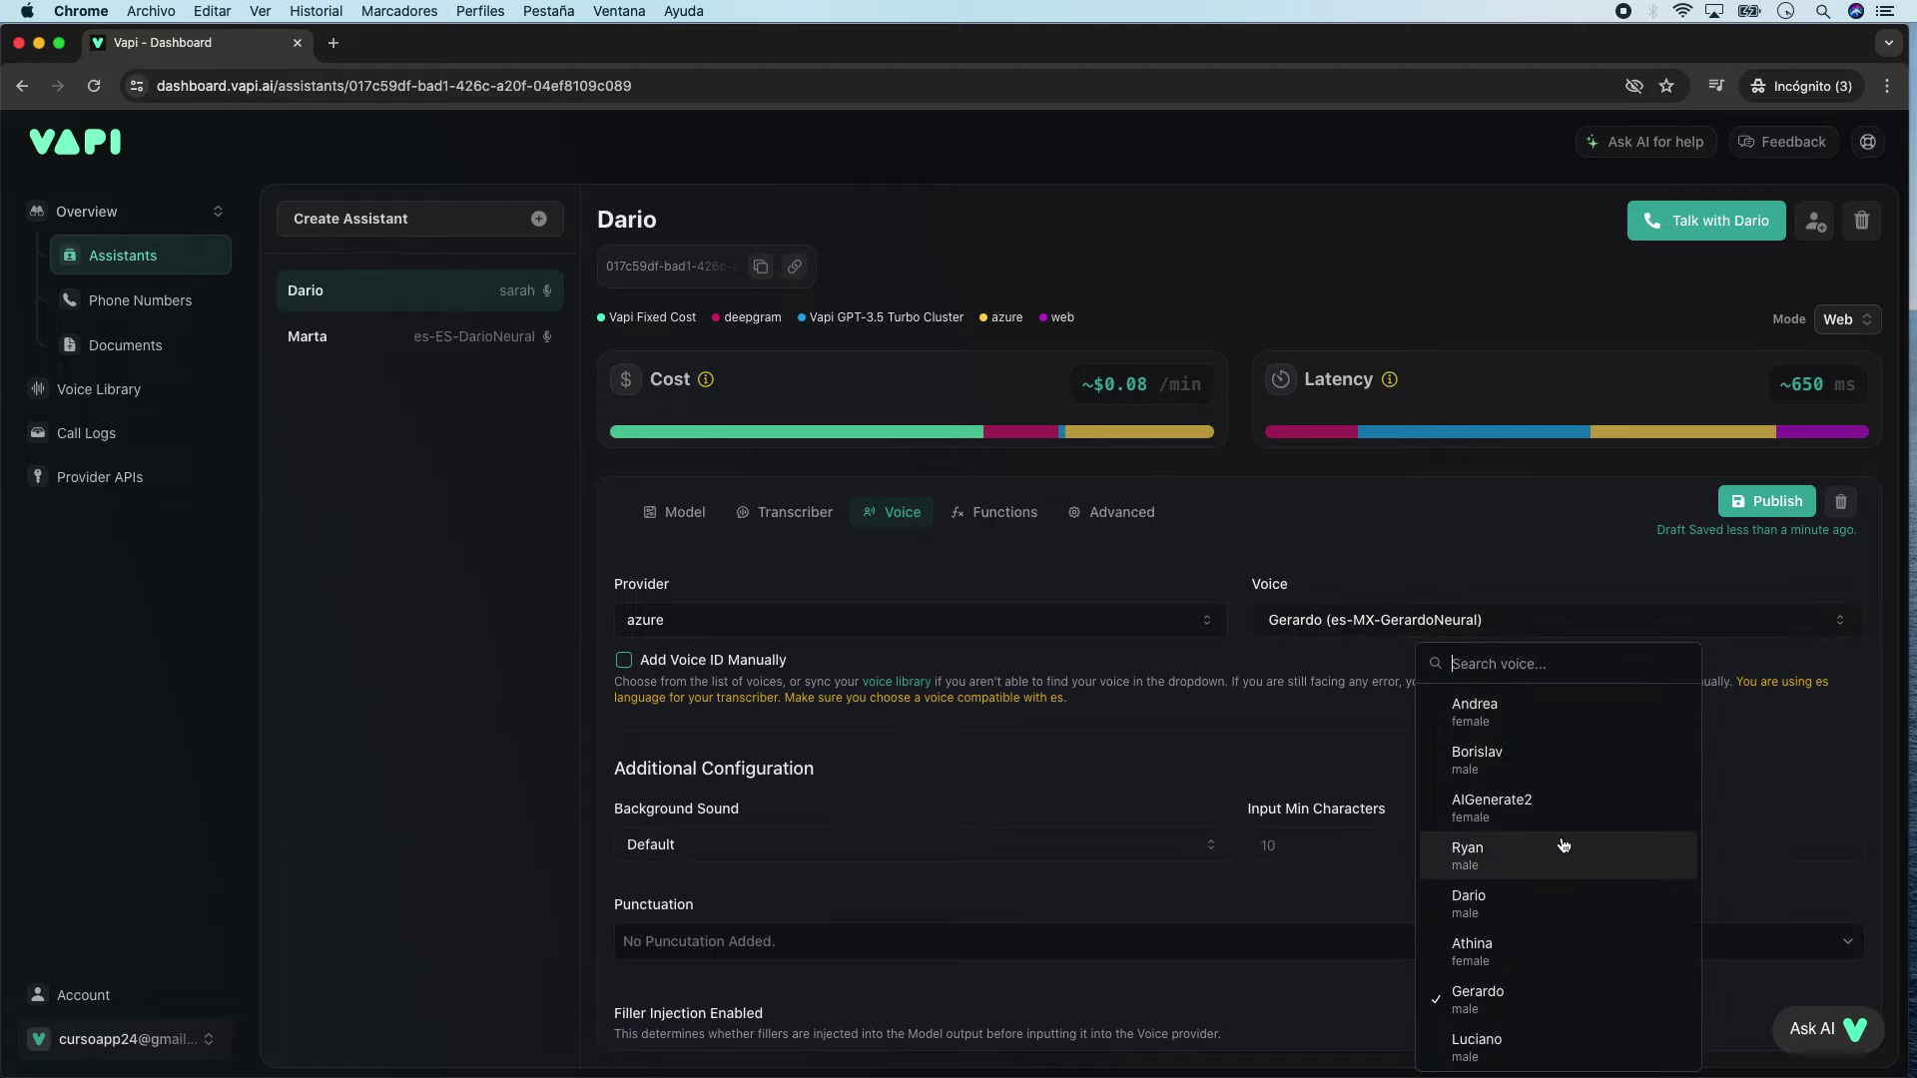
pyautogui.click(1484, 901)
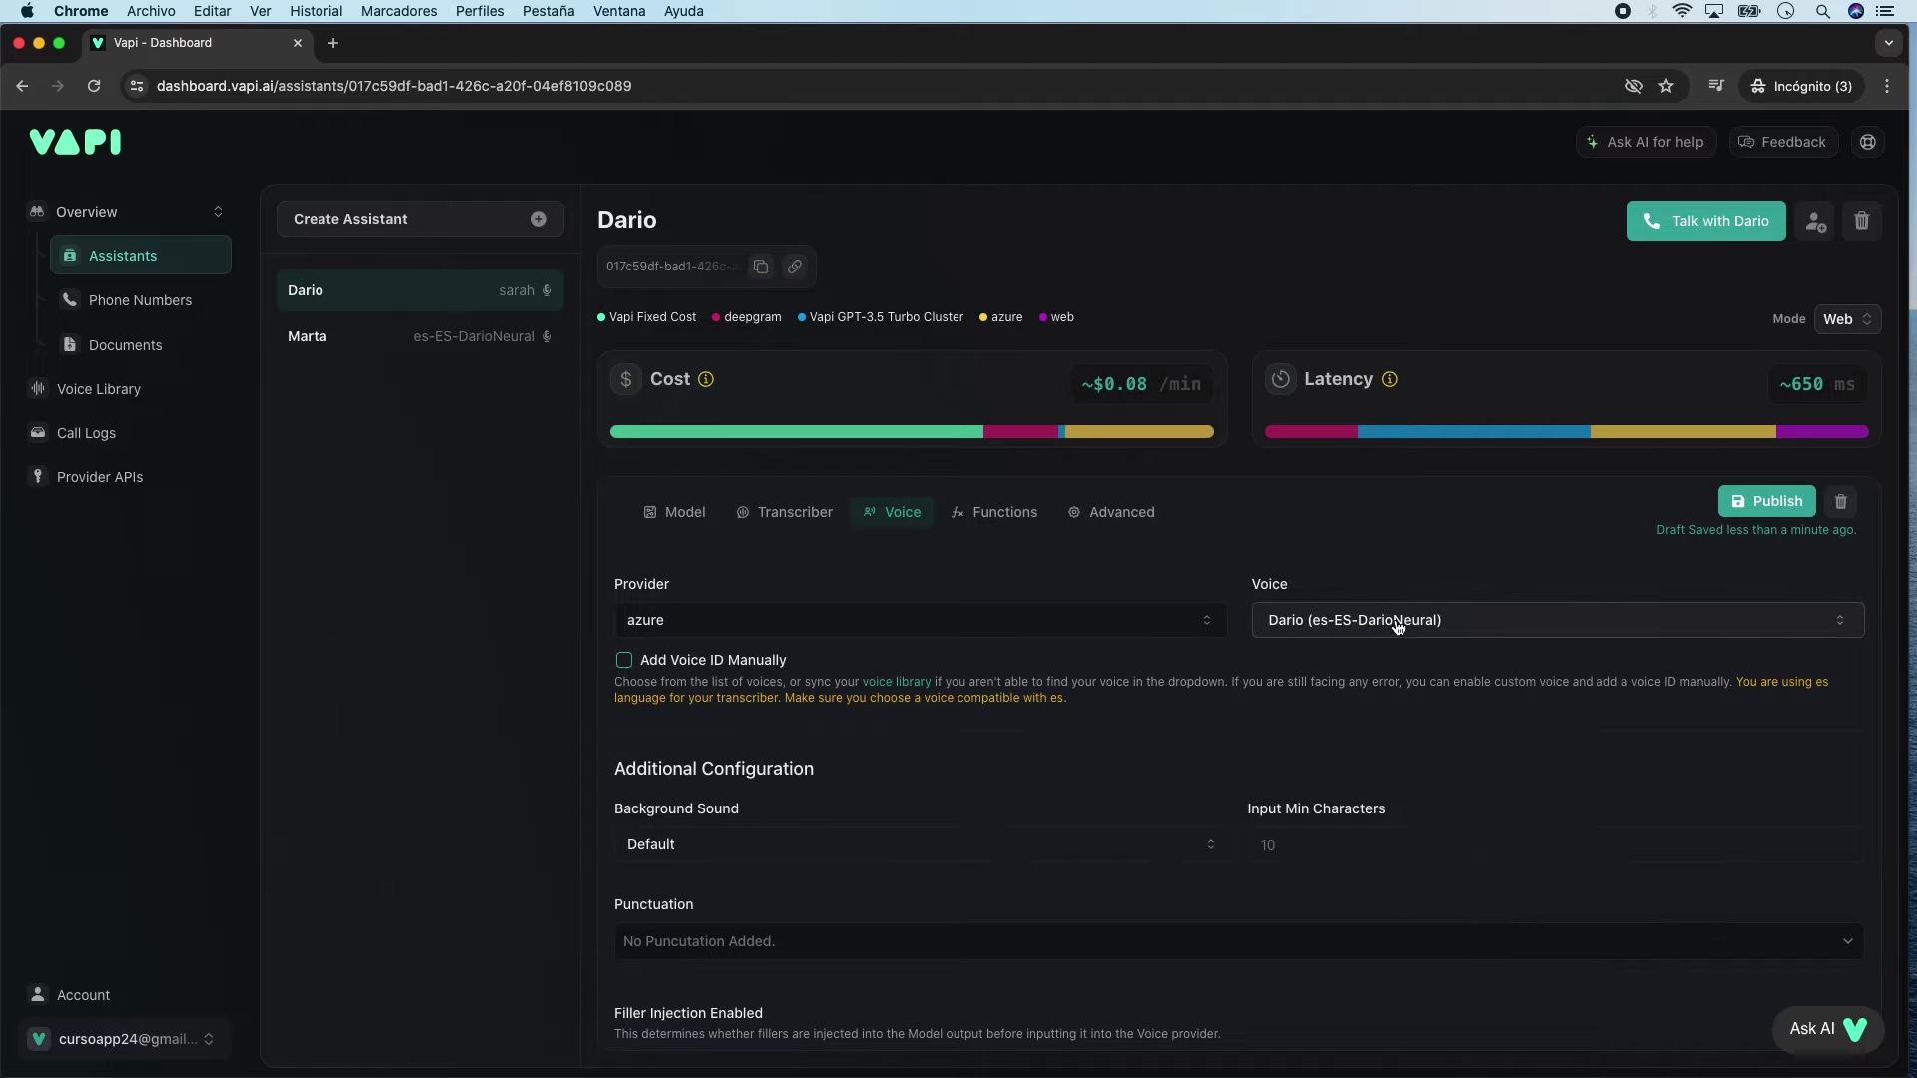
# Step: Examine the additional voice configuration: background sound options, input min characters, punctuation, filler injection, backchanneling and speed
pyautogui.scroll(-3, 1383, 627)
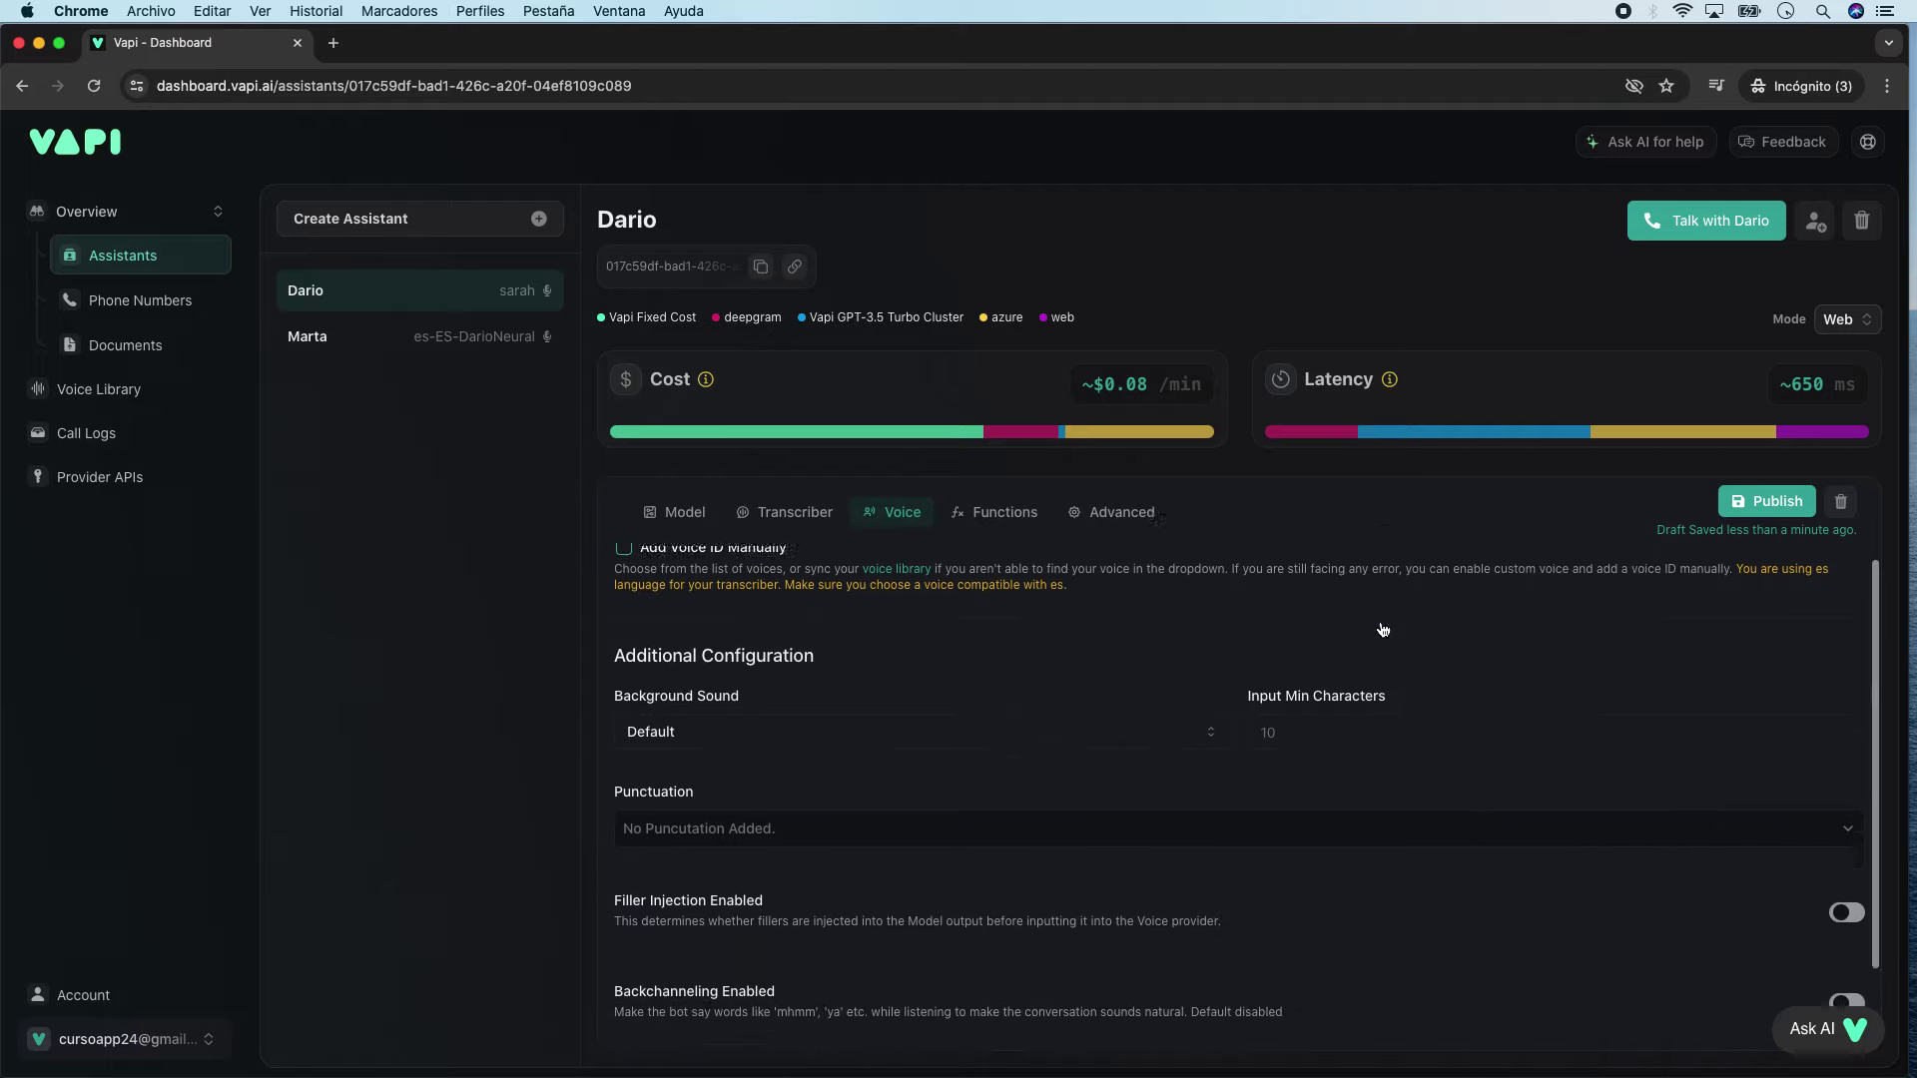
pyautogui.click(1181, 682)
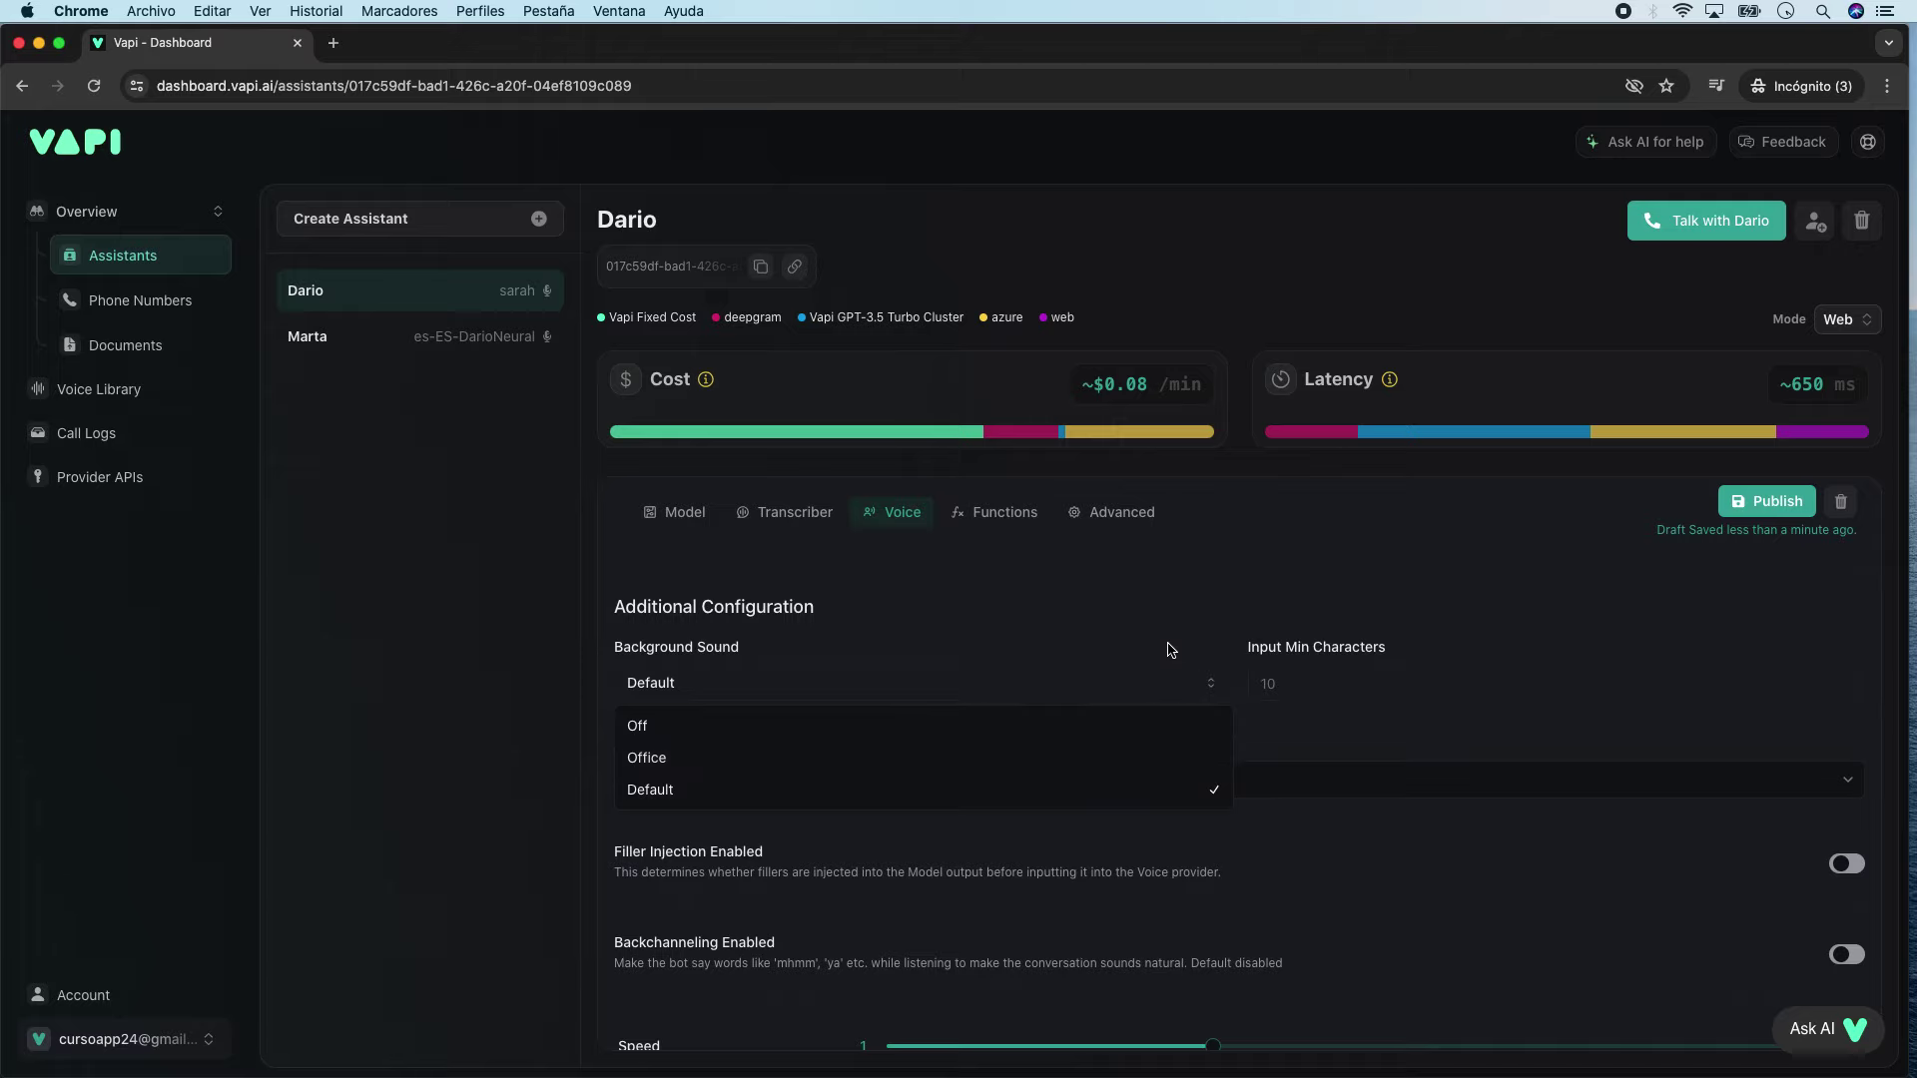
pyautogui.click(1192, 602)
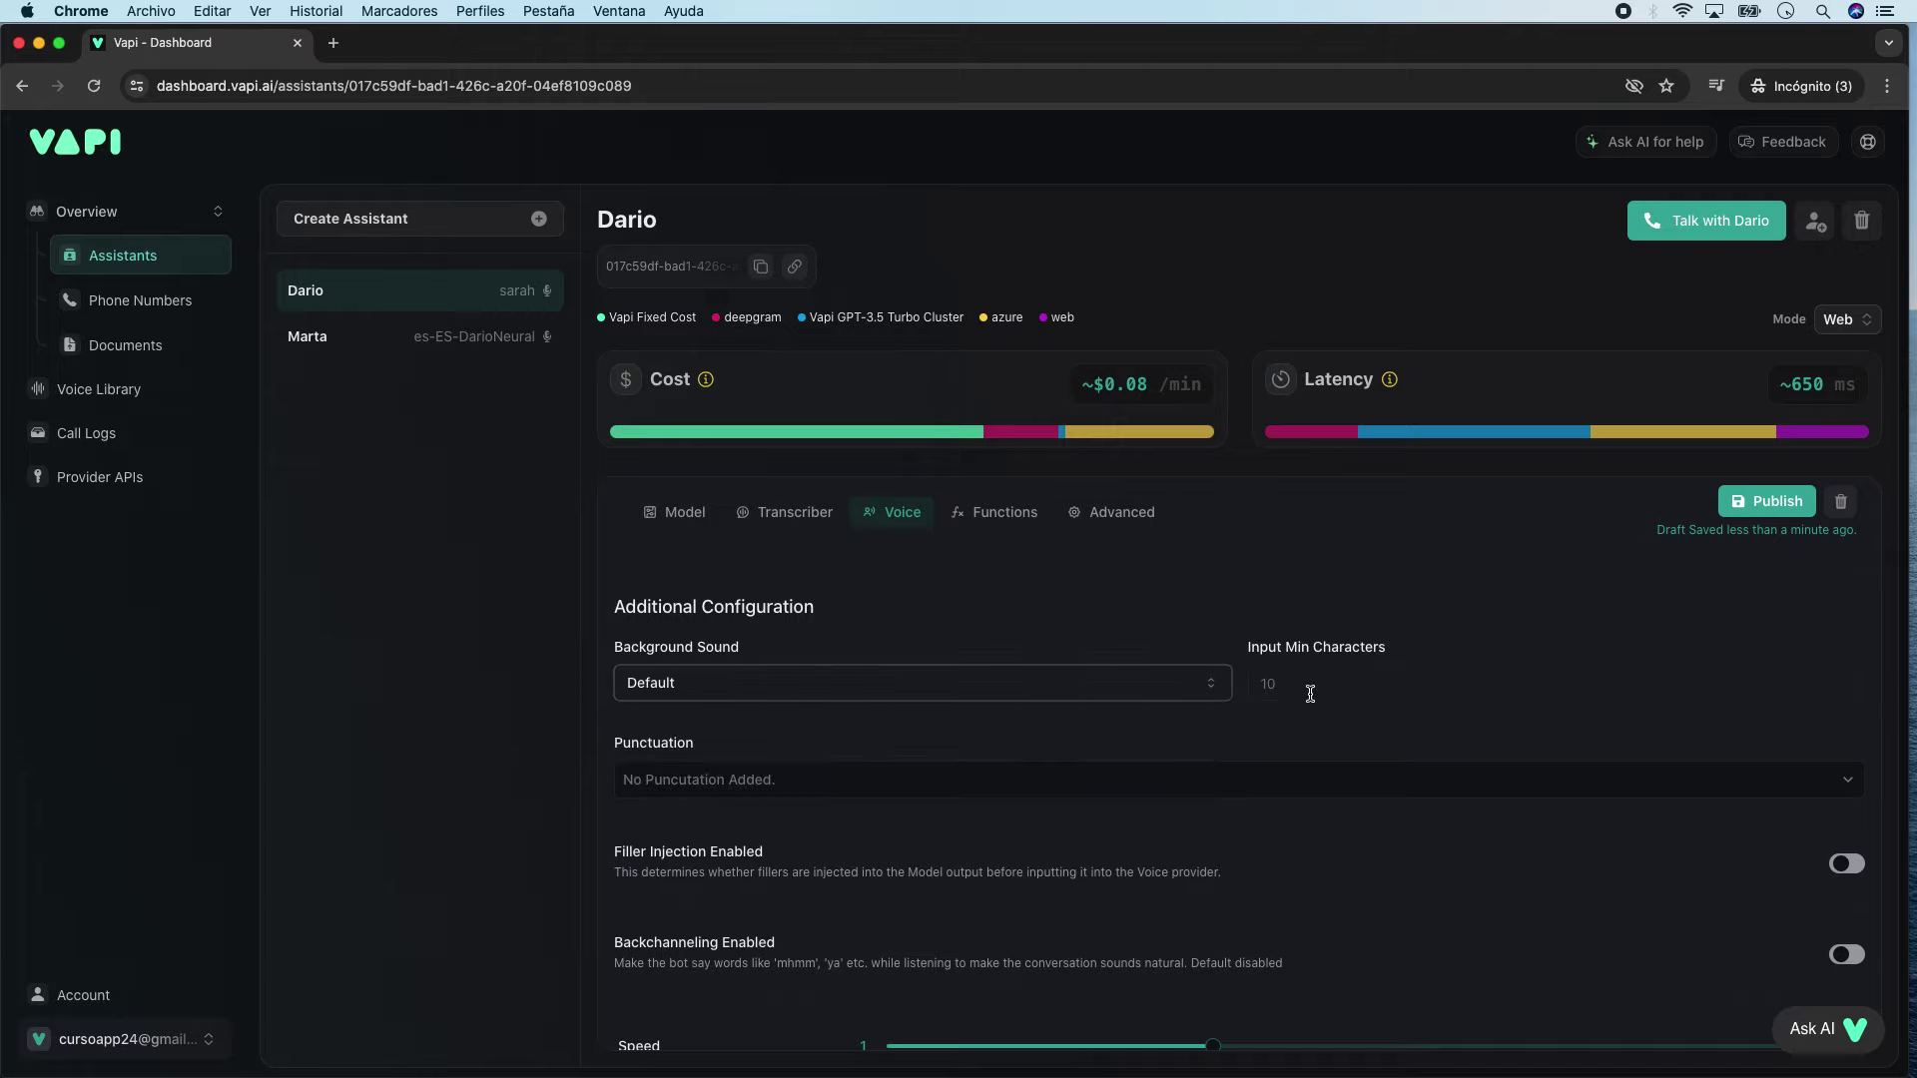
pyautogui.scroll(-1, 941, 887)
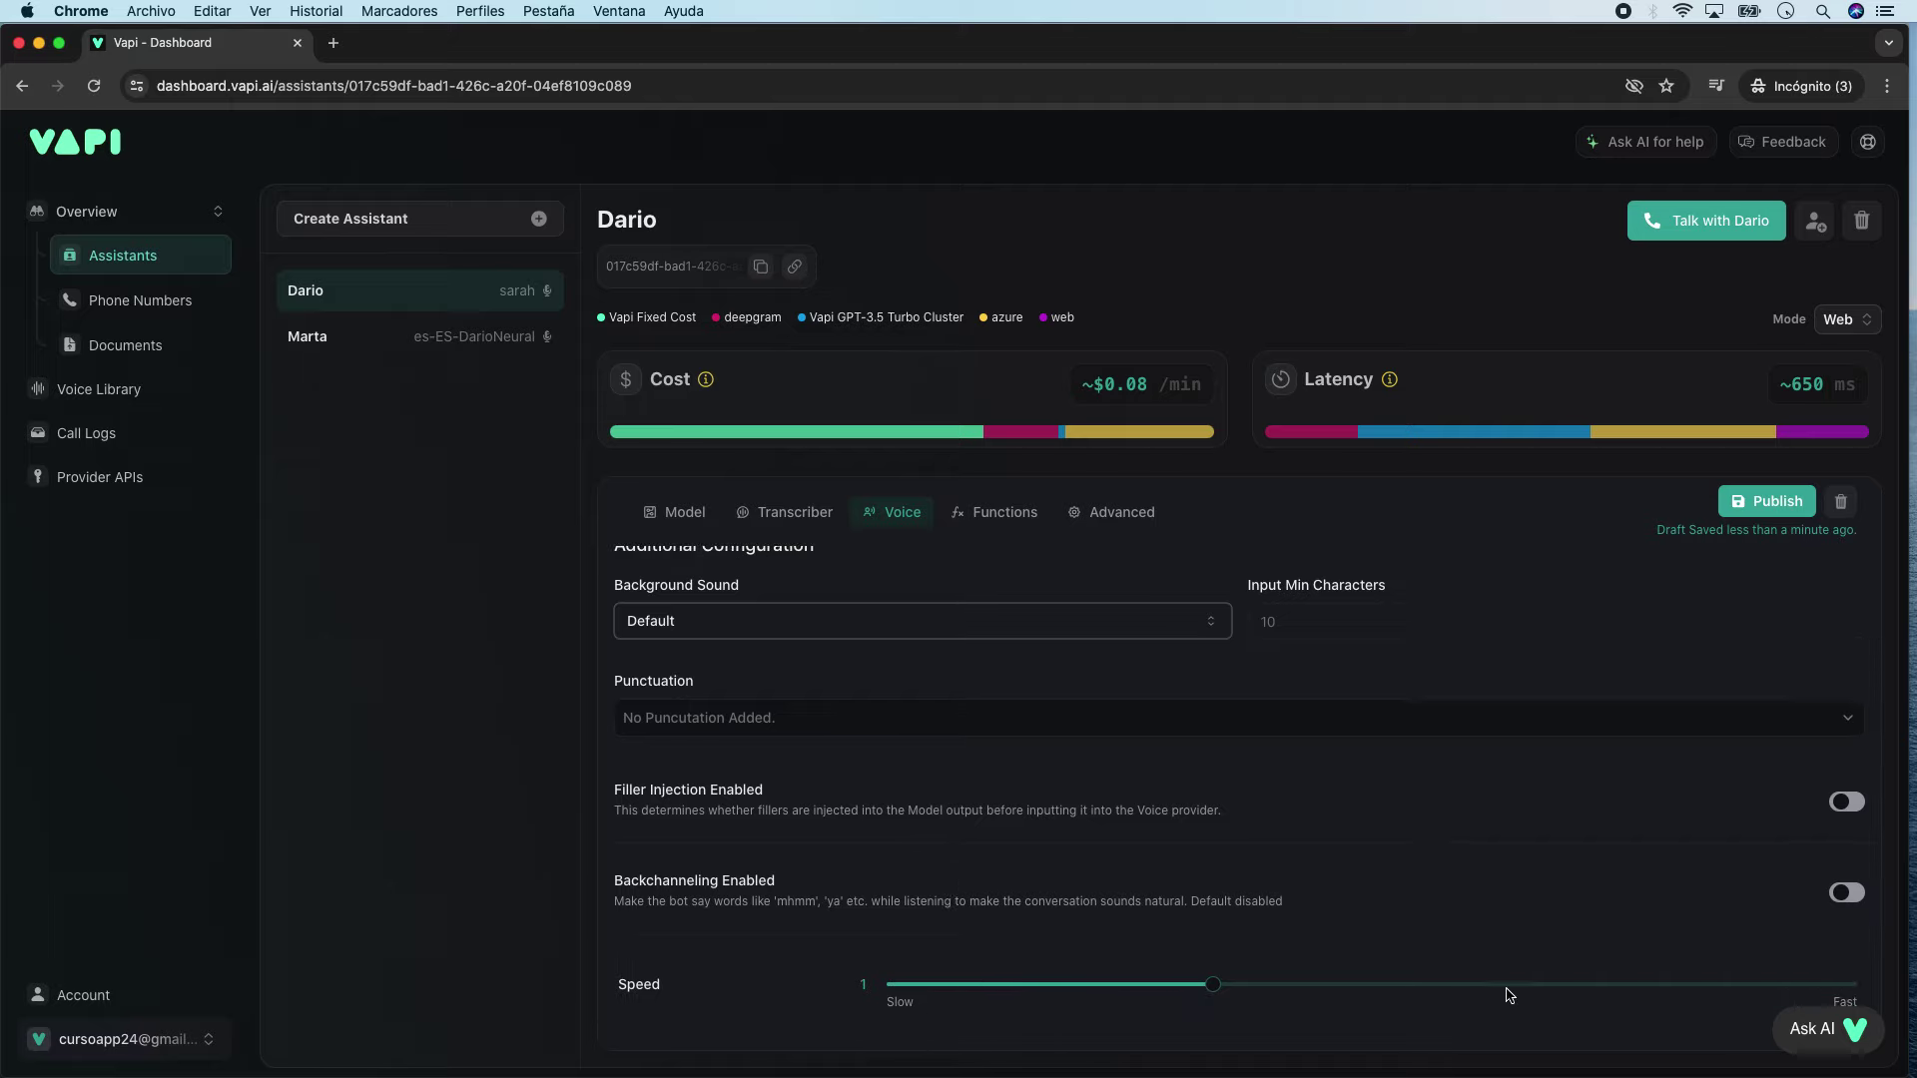
pyautogui.scroll(4, 1607, 676)
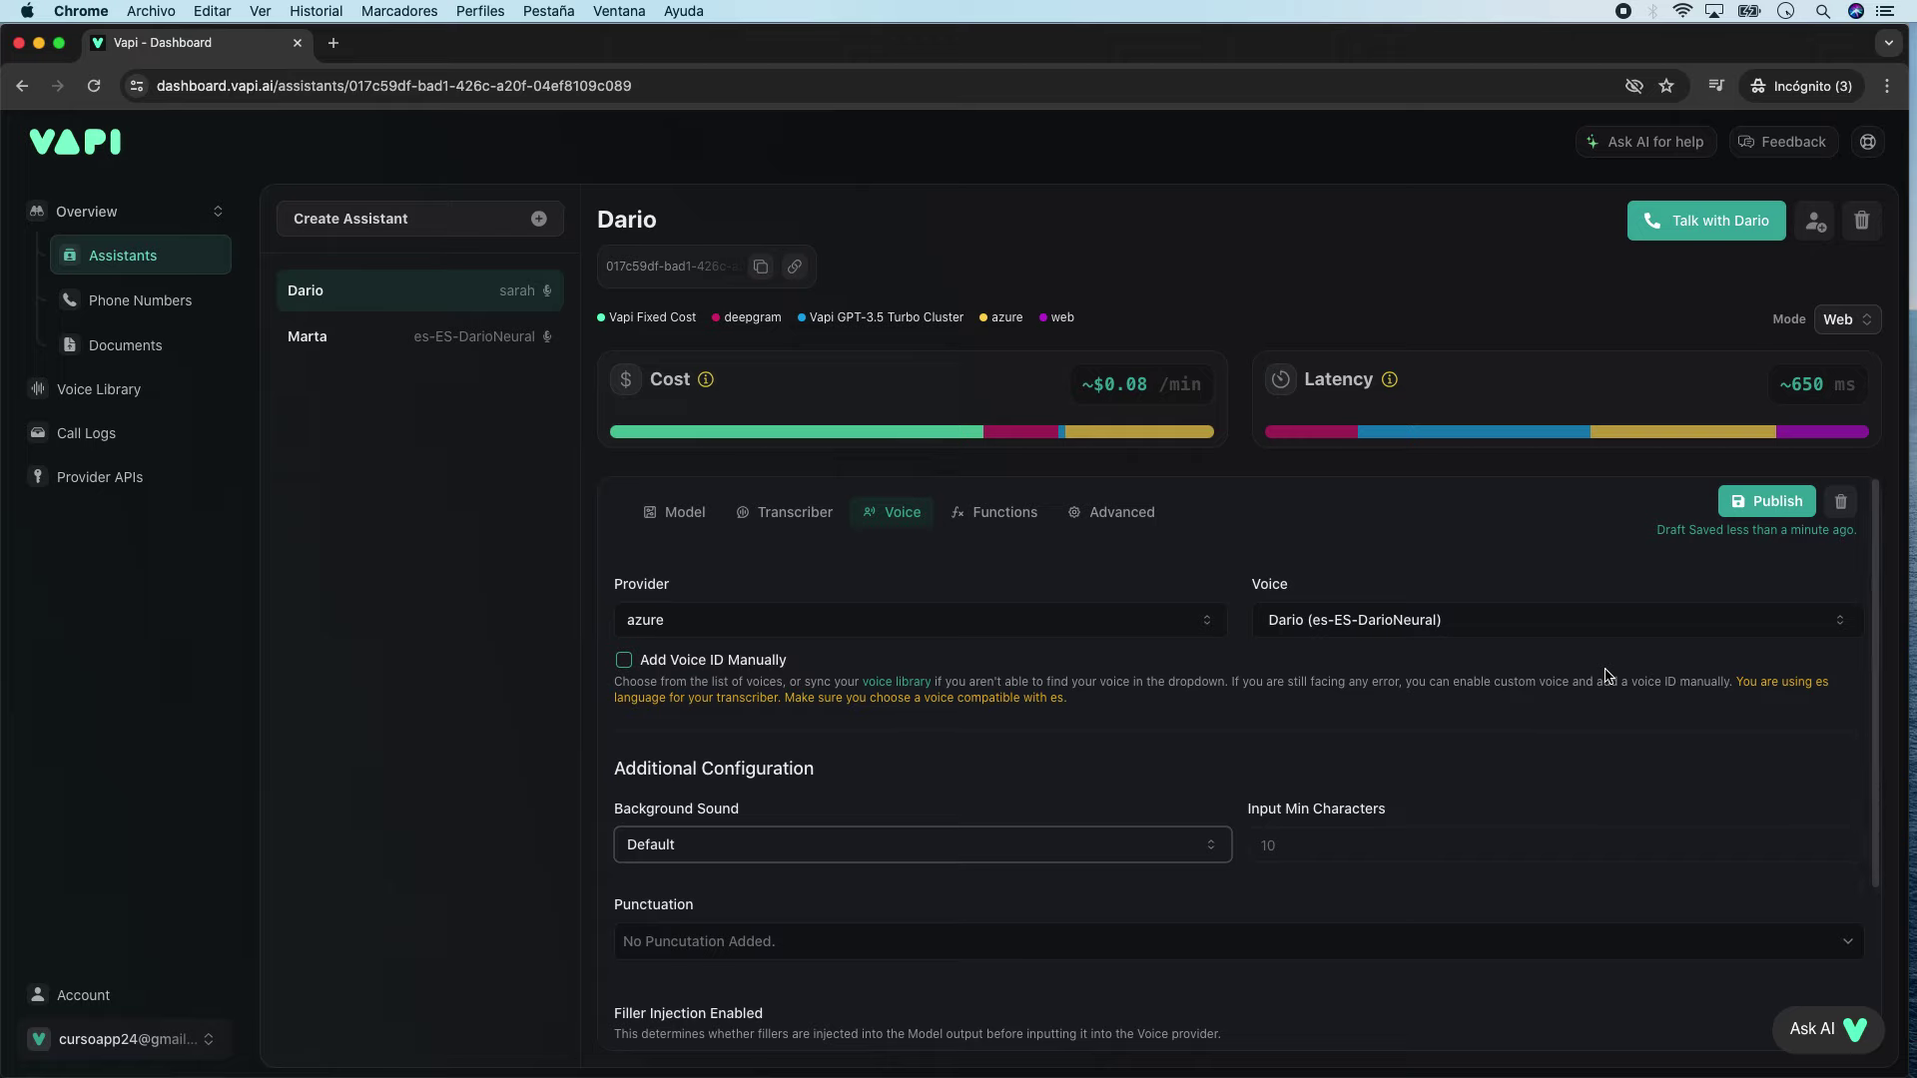
# Step: Examine the assistant's function settings: custom functions, server URL, end call function, dial keypad, forwarding phone number and end call phrases
pyautogui.click(991, 515)
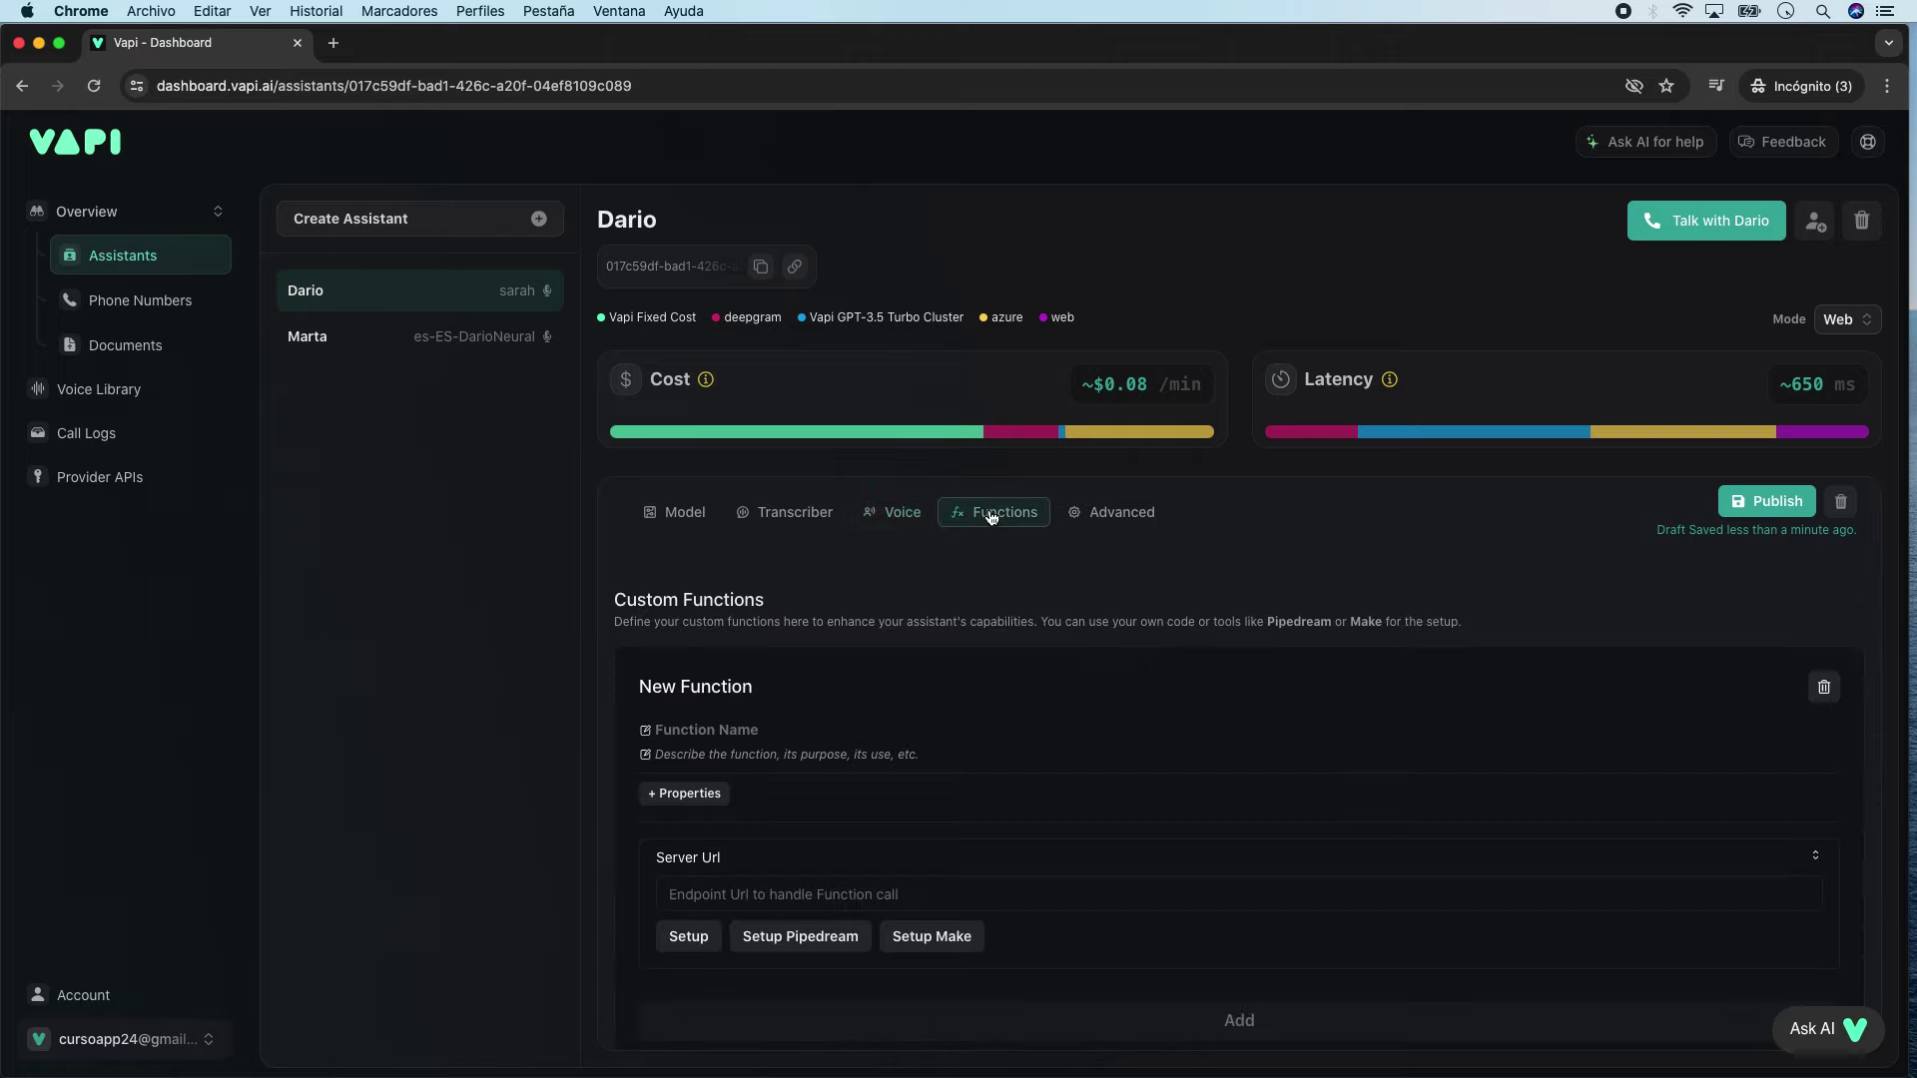
pyautogui.scroll(-3, 1098, 539)
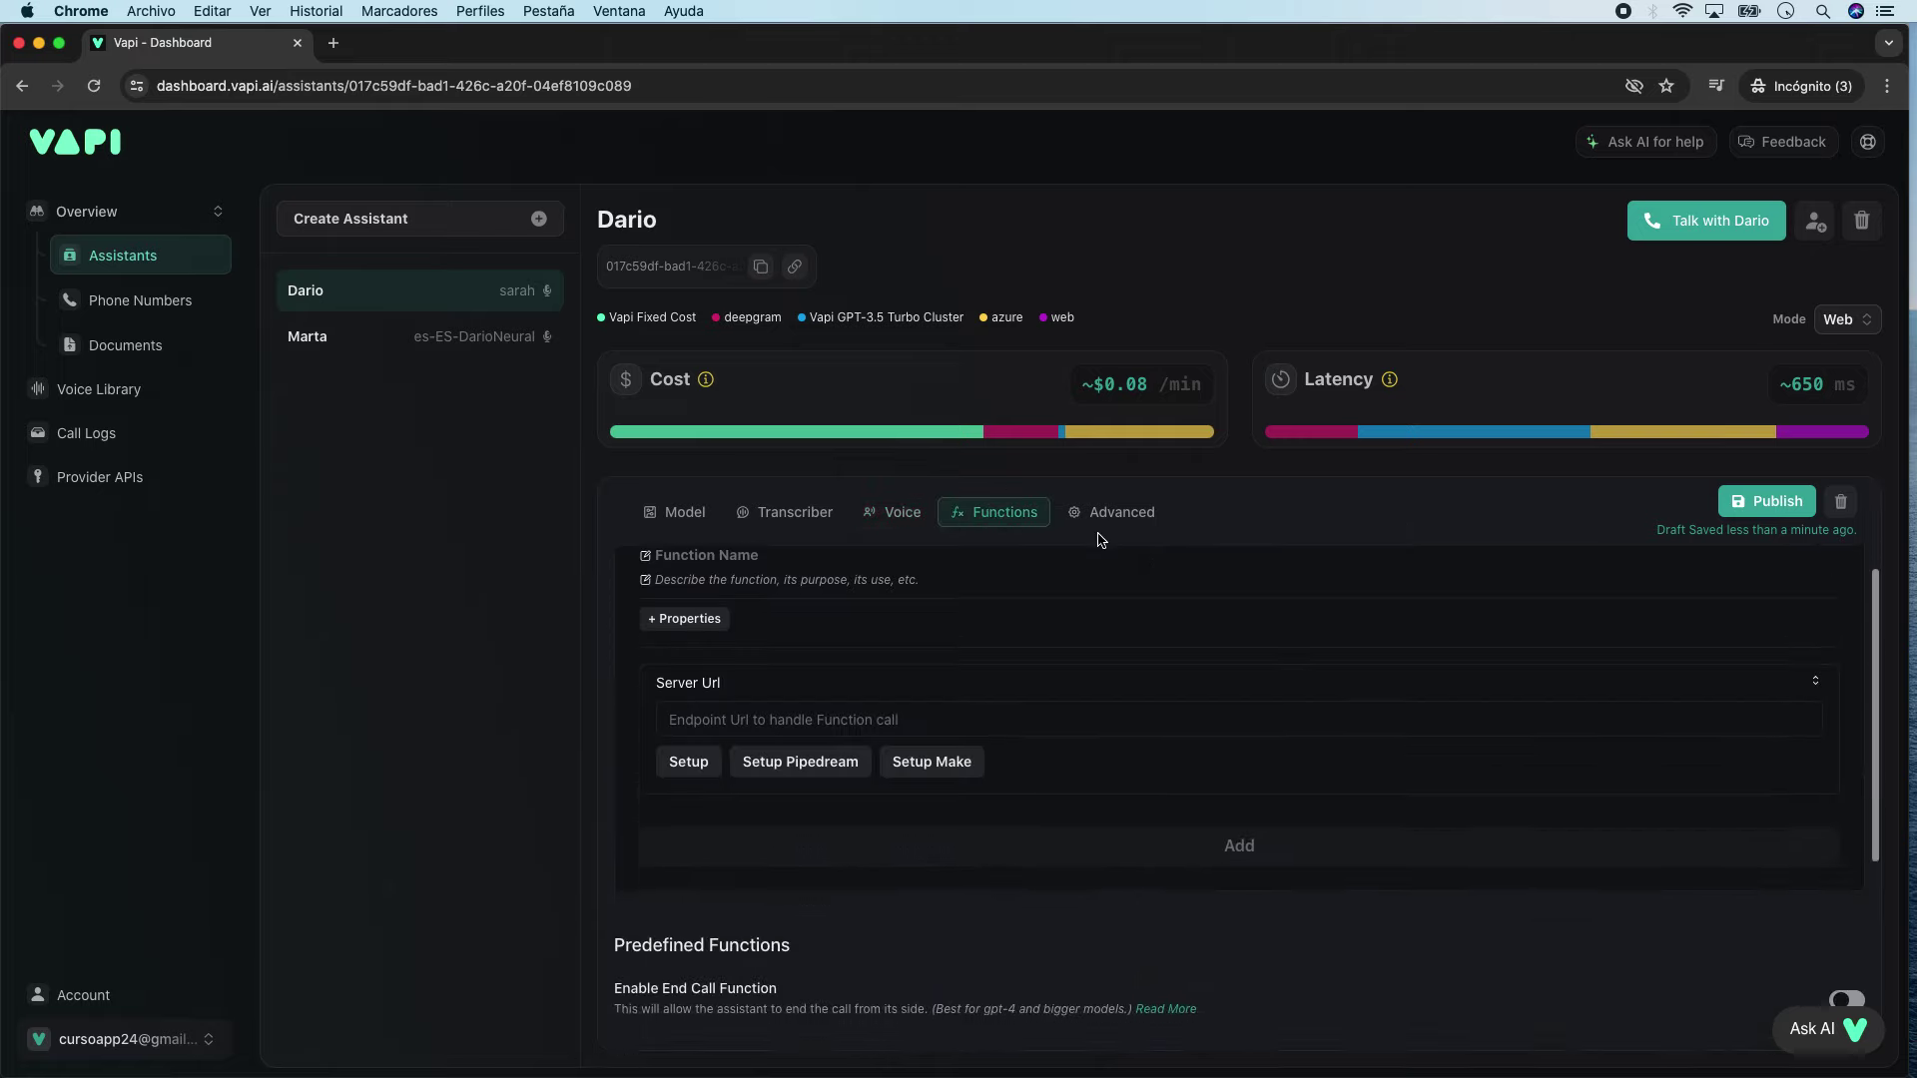
pyautogui.scroll(3, 1098, 648)
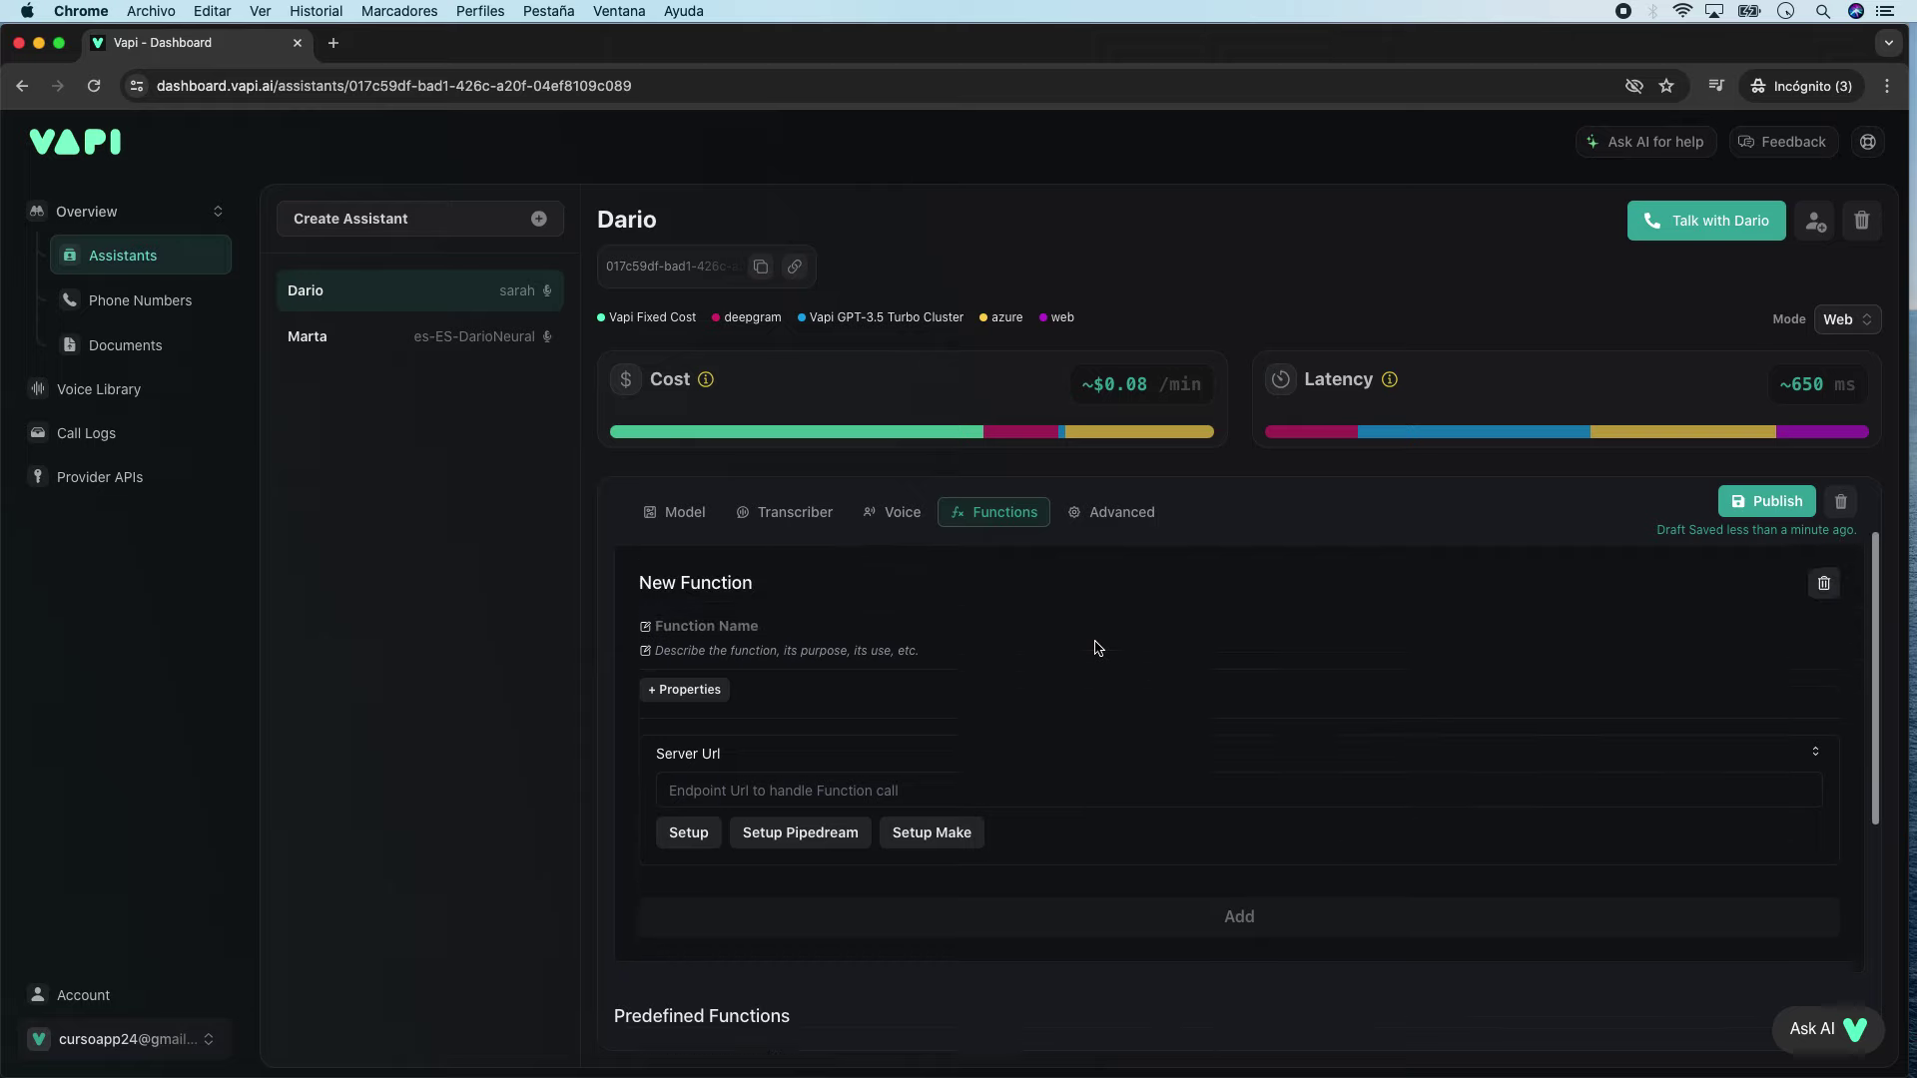
pyautogui.scroll(-2, 832, 627)
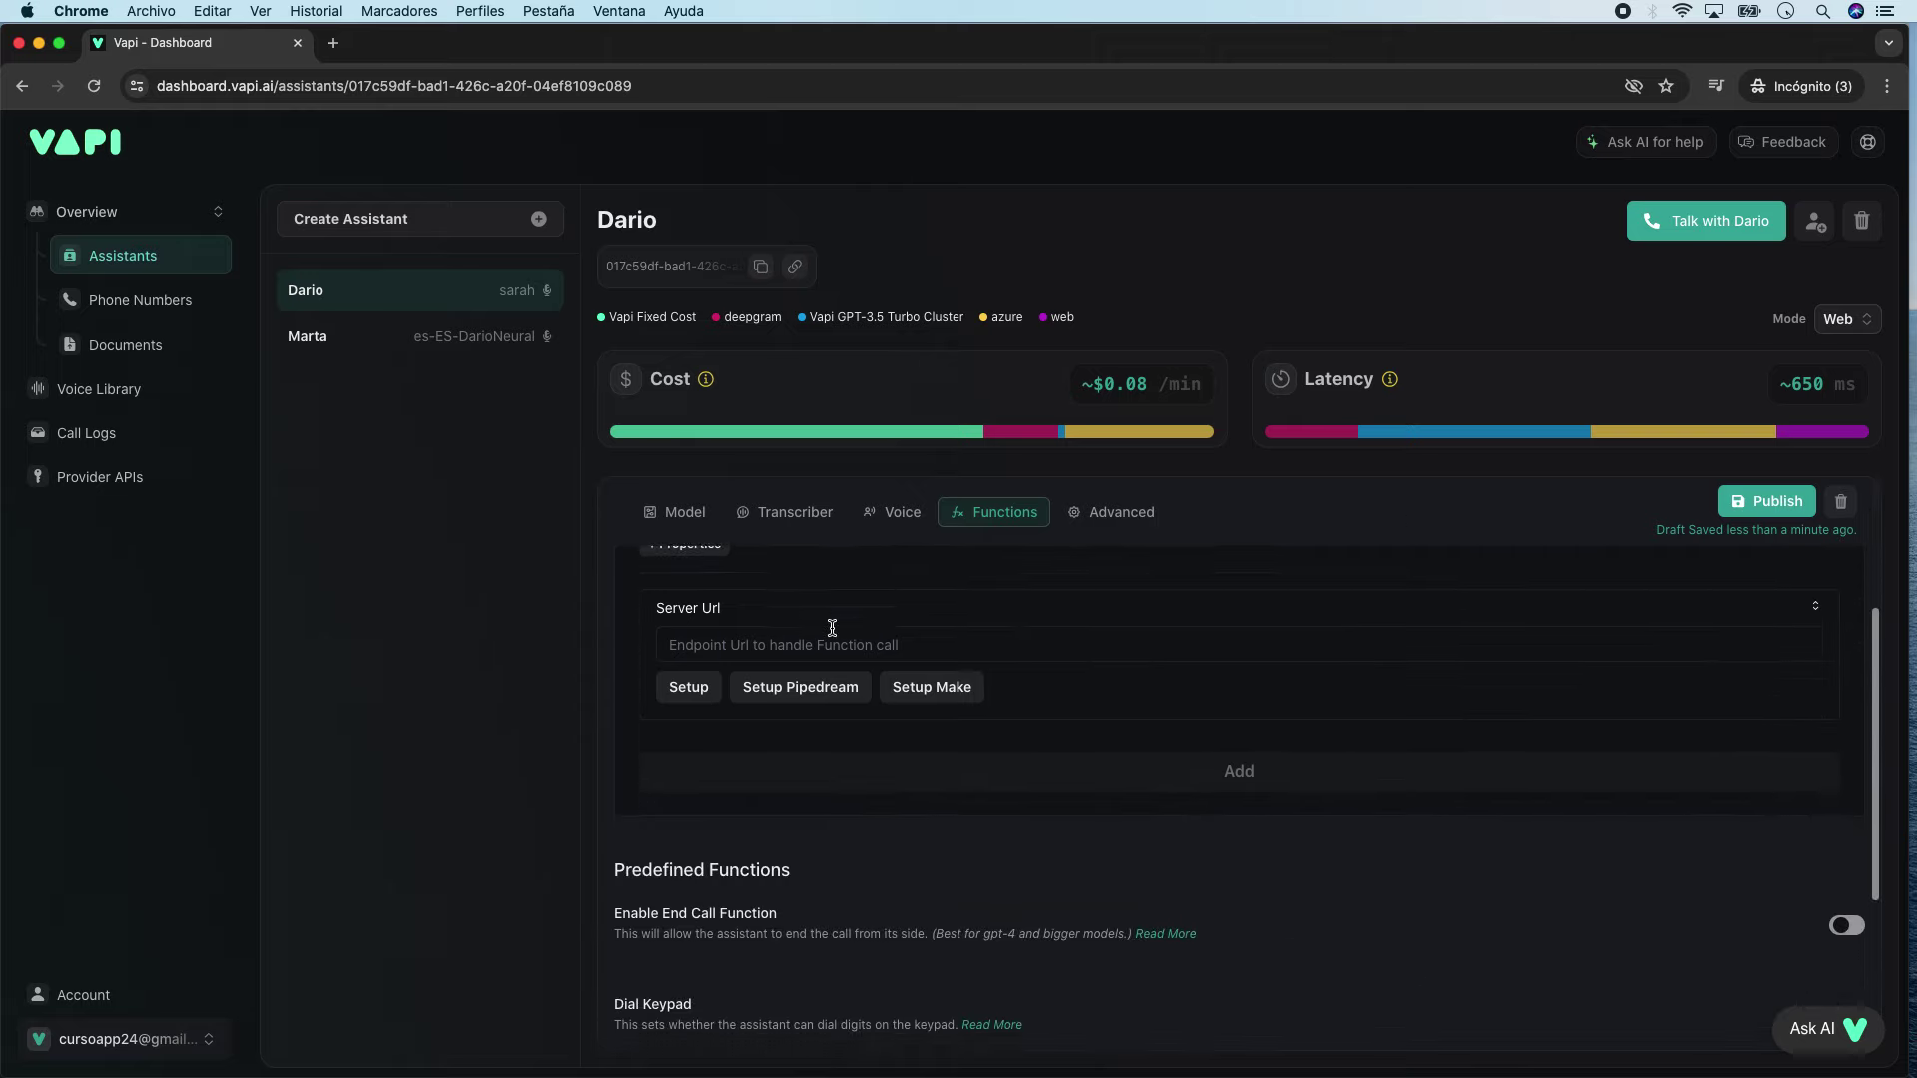
pyautogui.scroll(3, 832, 627)
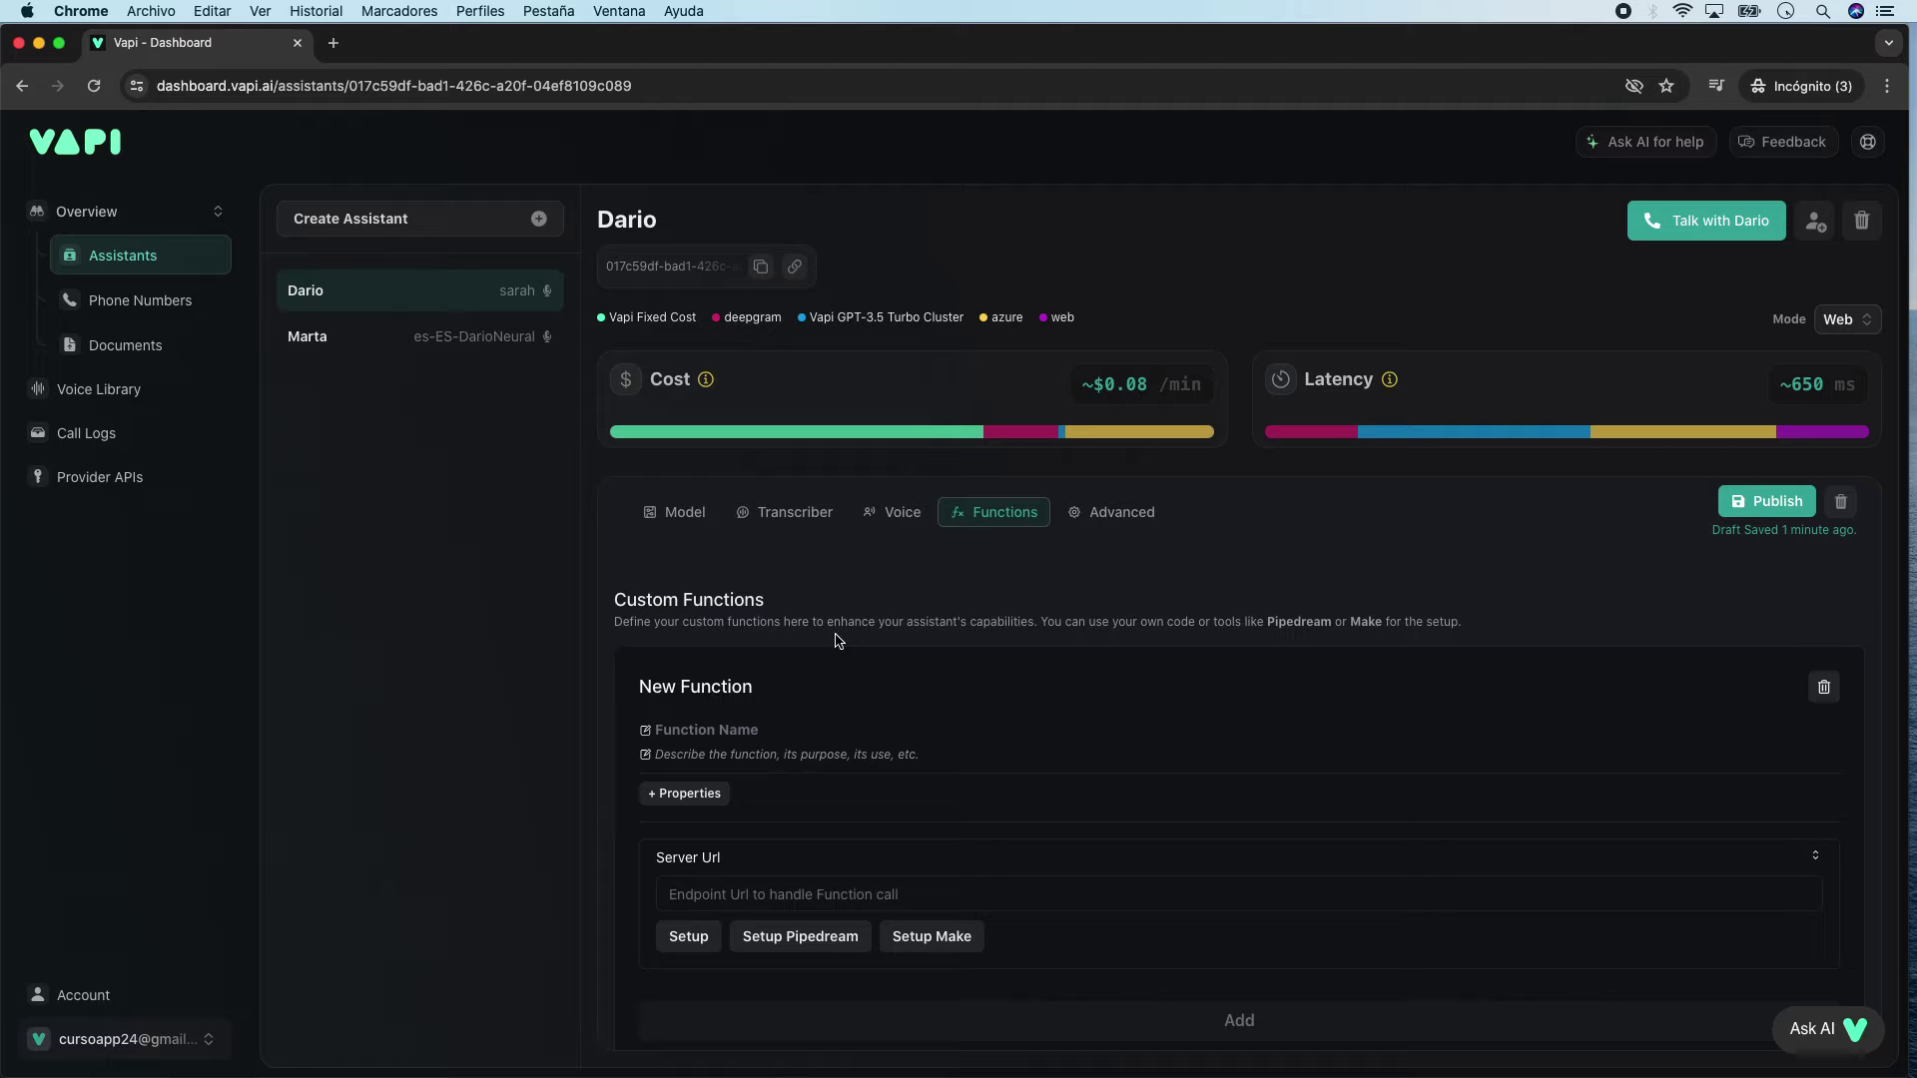
pyautogui.scroll(-5, 836, 640)
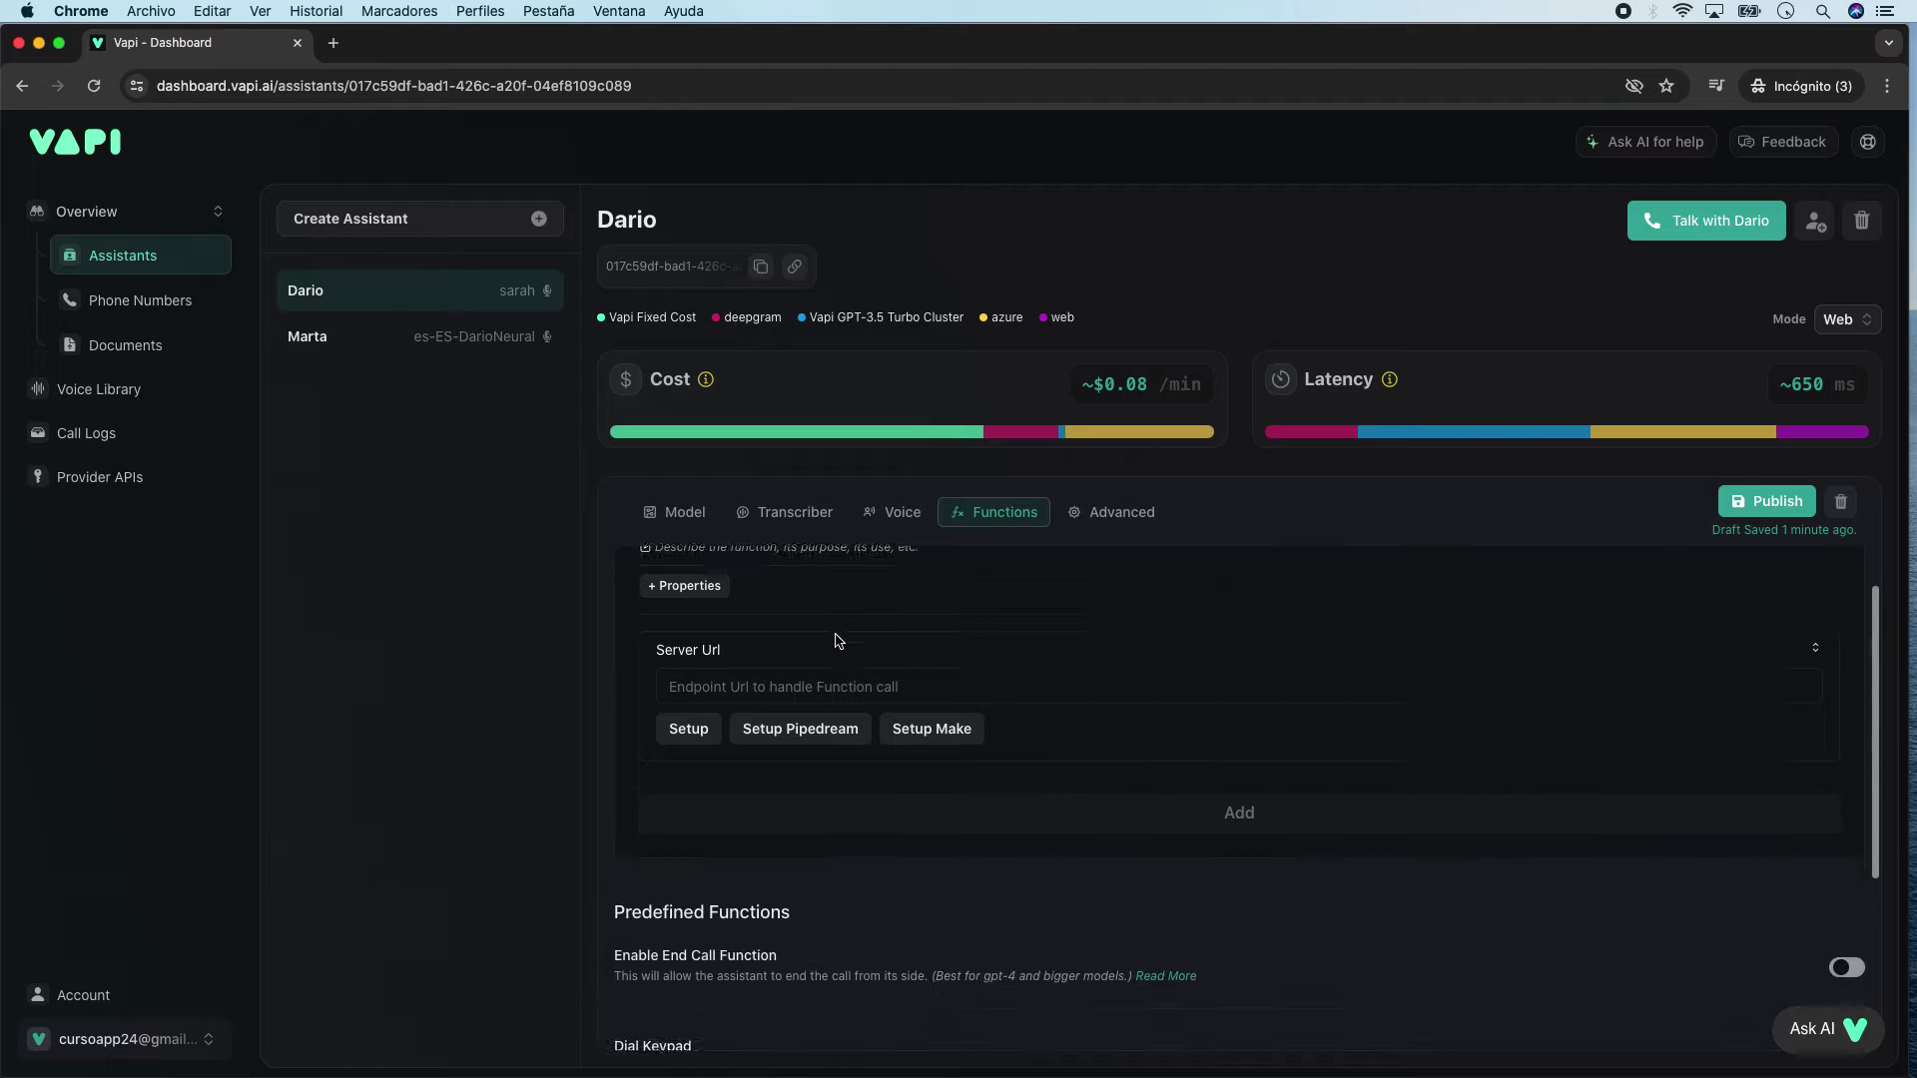
pyautogui.scroll(-2, 858, 651)
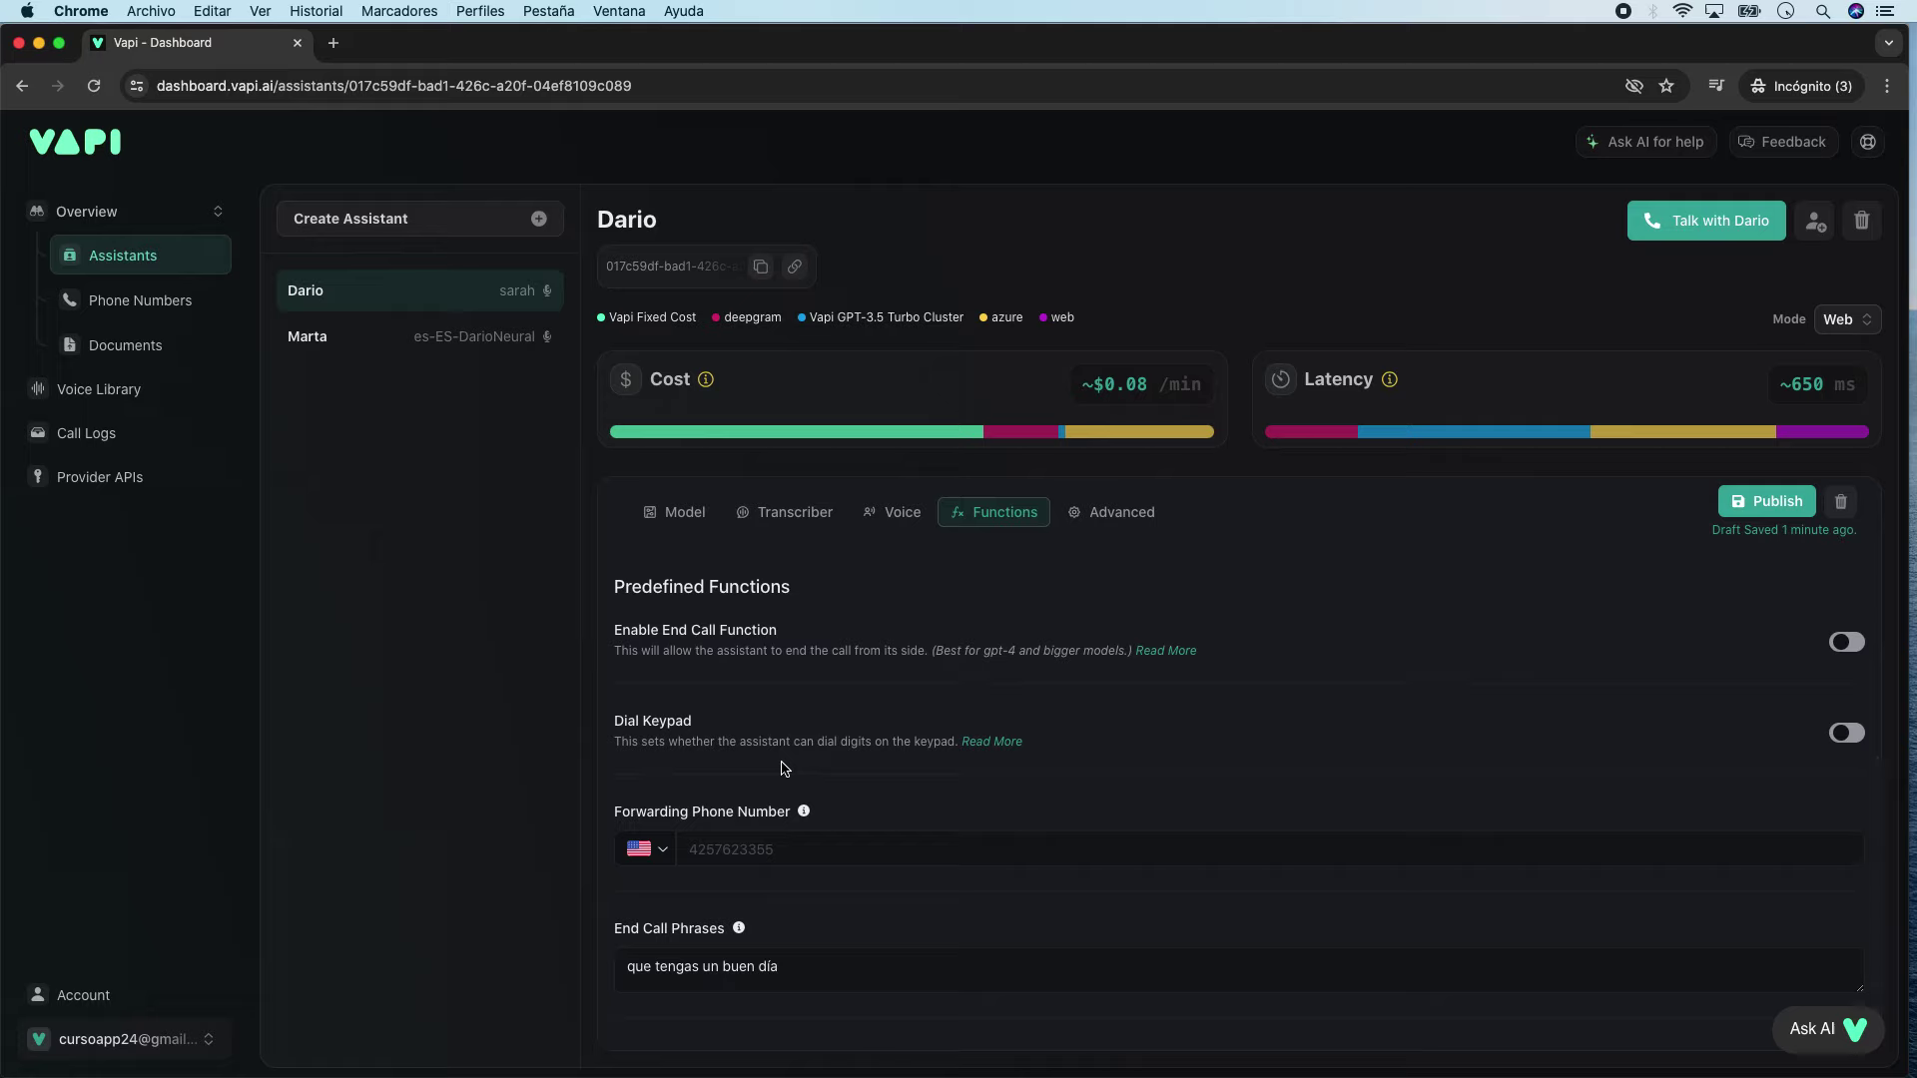
pyautogui.moveTo(684, 818)
pyautogui.scroll(6, 711, 855)
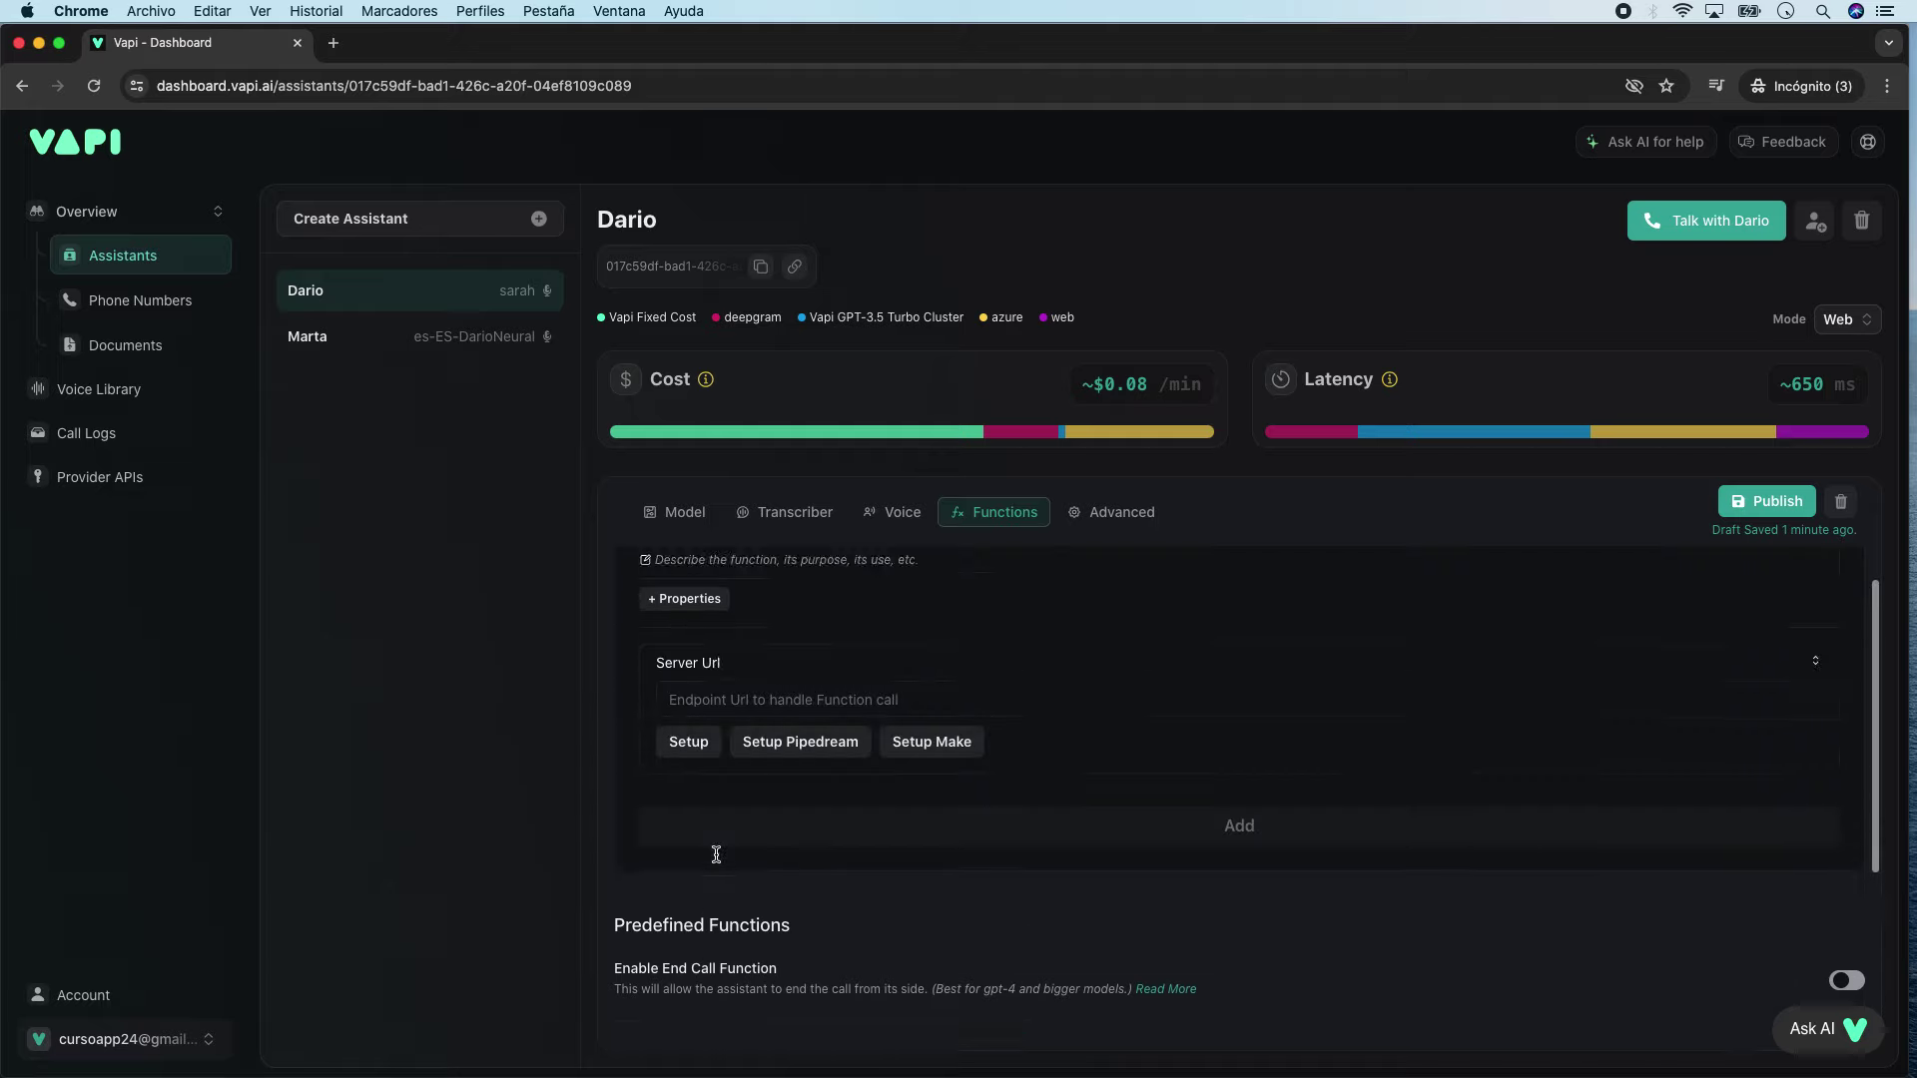
pyautogui.scroll(-5, 714, 855)
pyautogui.scroll(4, 799, 759)
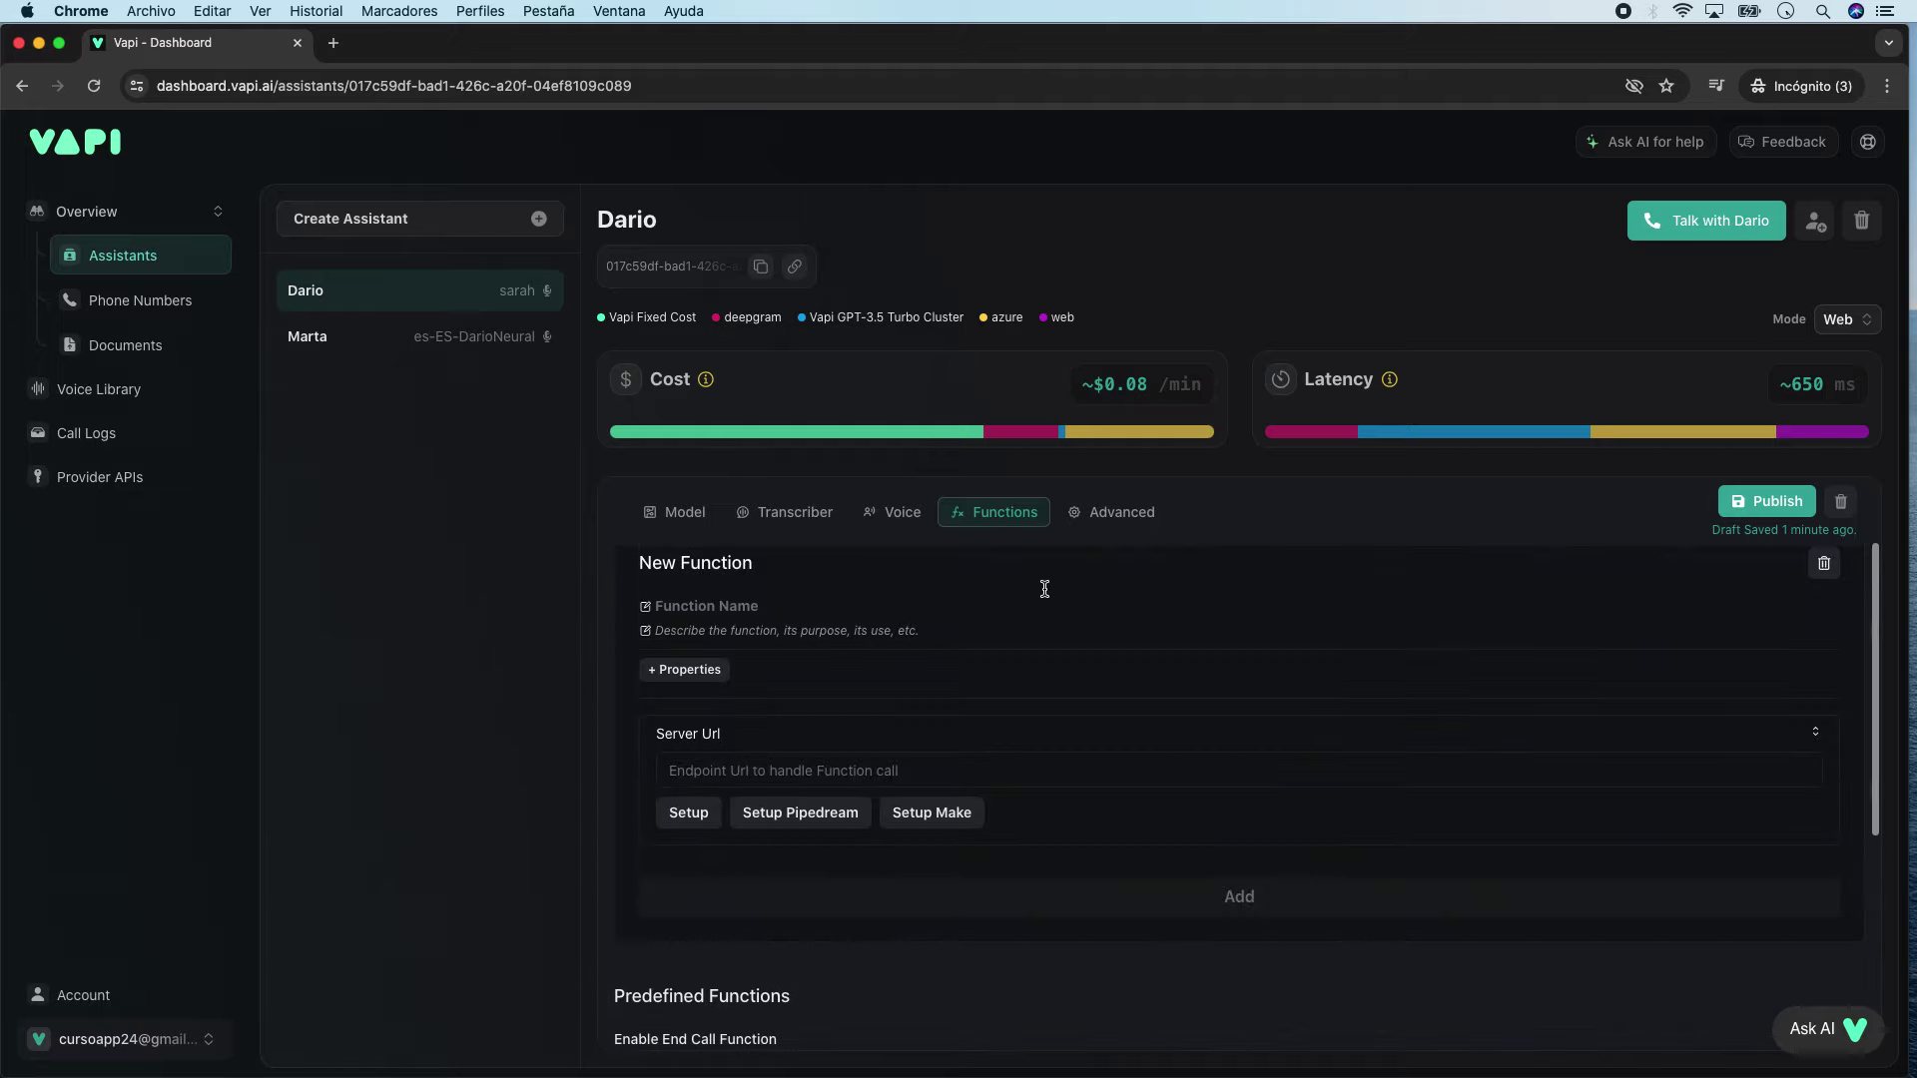
# Step: Examine the assistant's advanced settings for privacy, recording, pipeline timing, interruption words, maximum duration and messaging
pyautogui.click(1098, 514)
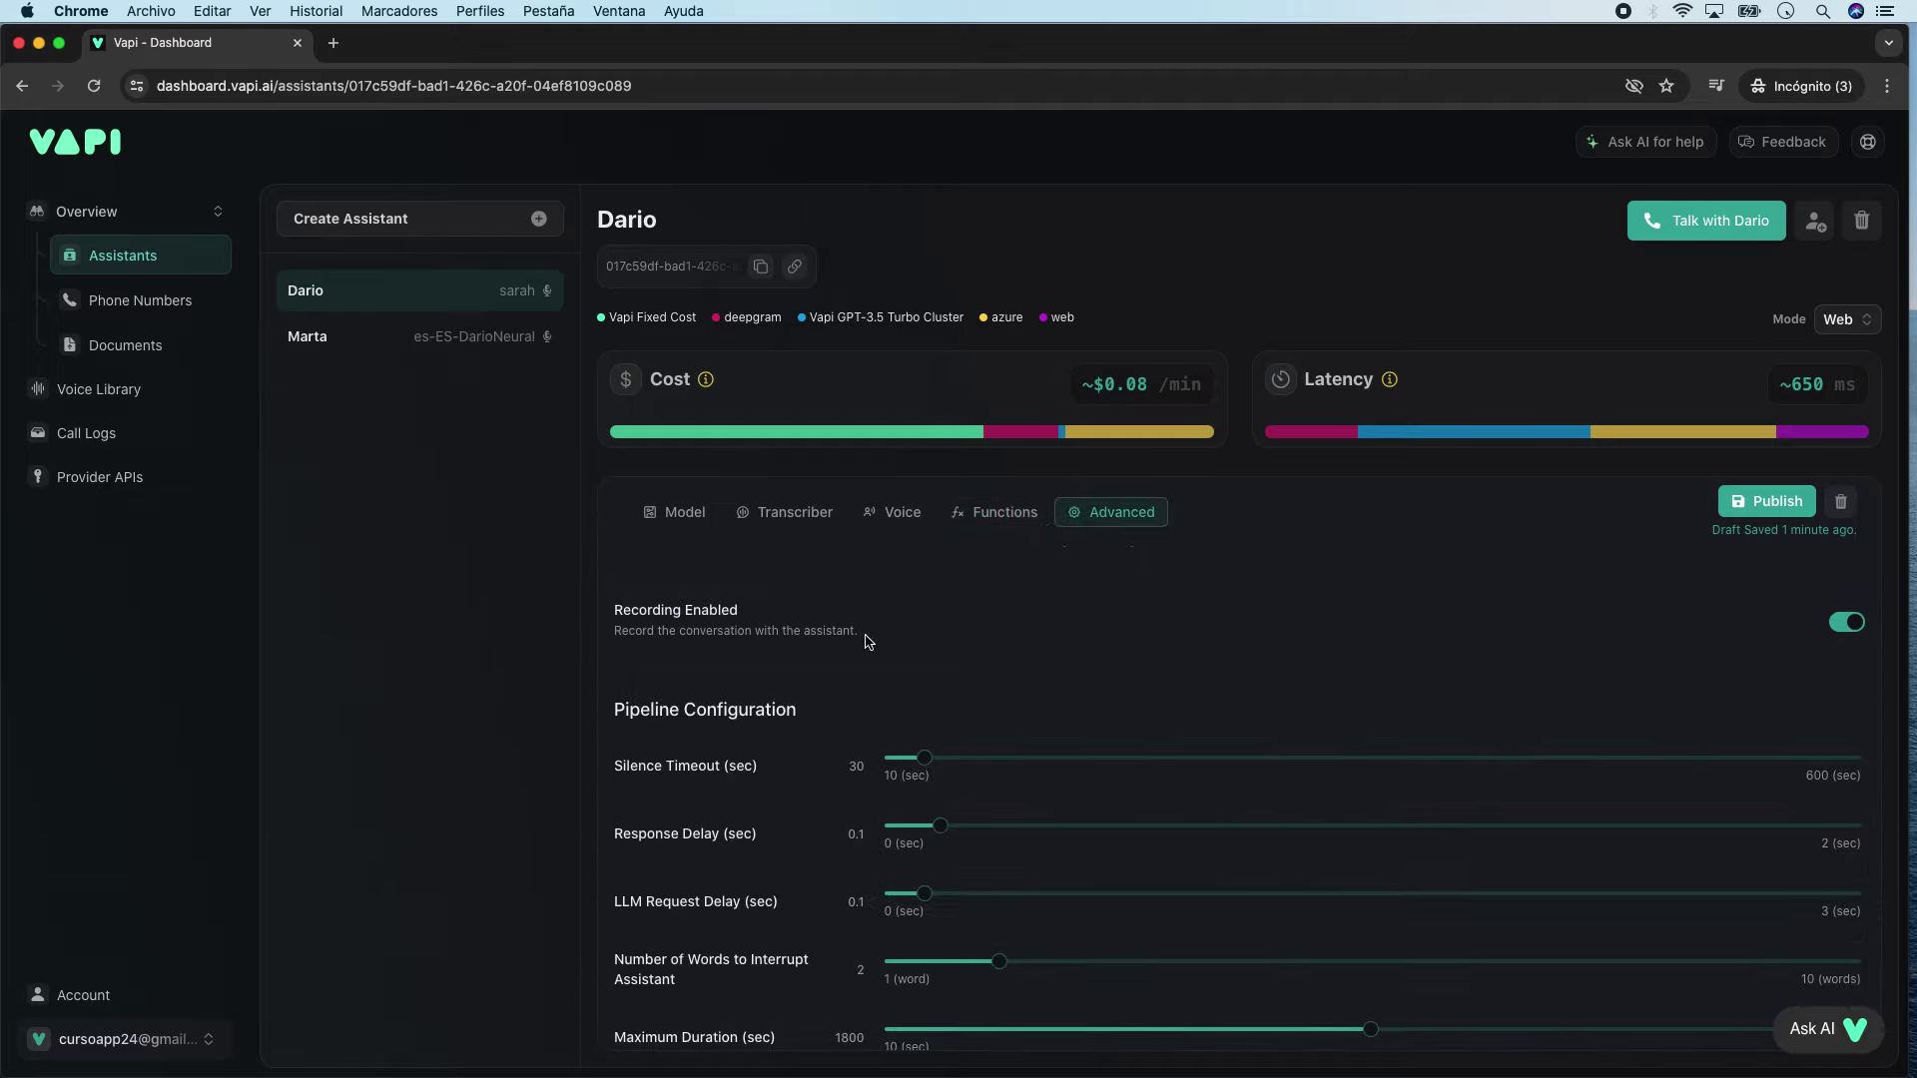
pyautogui.scroll(-4, 799, 670)
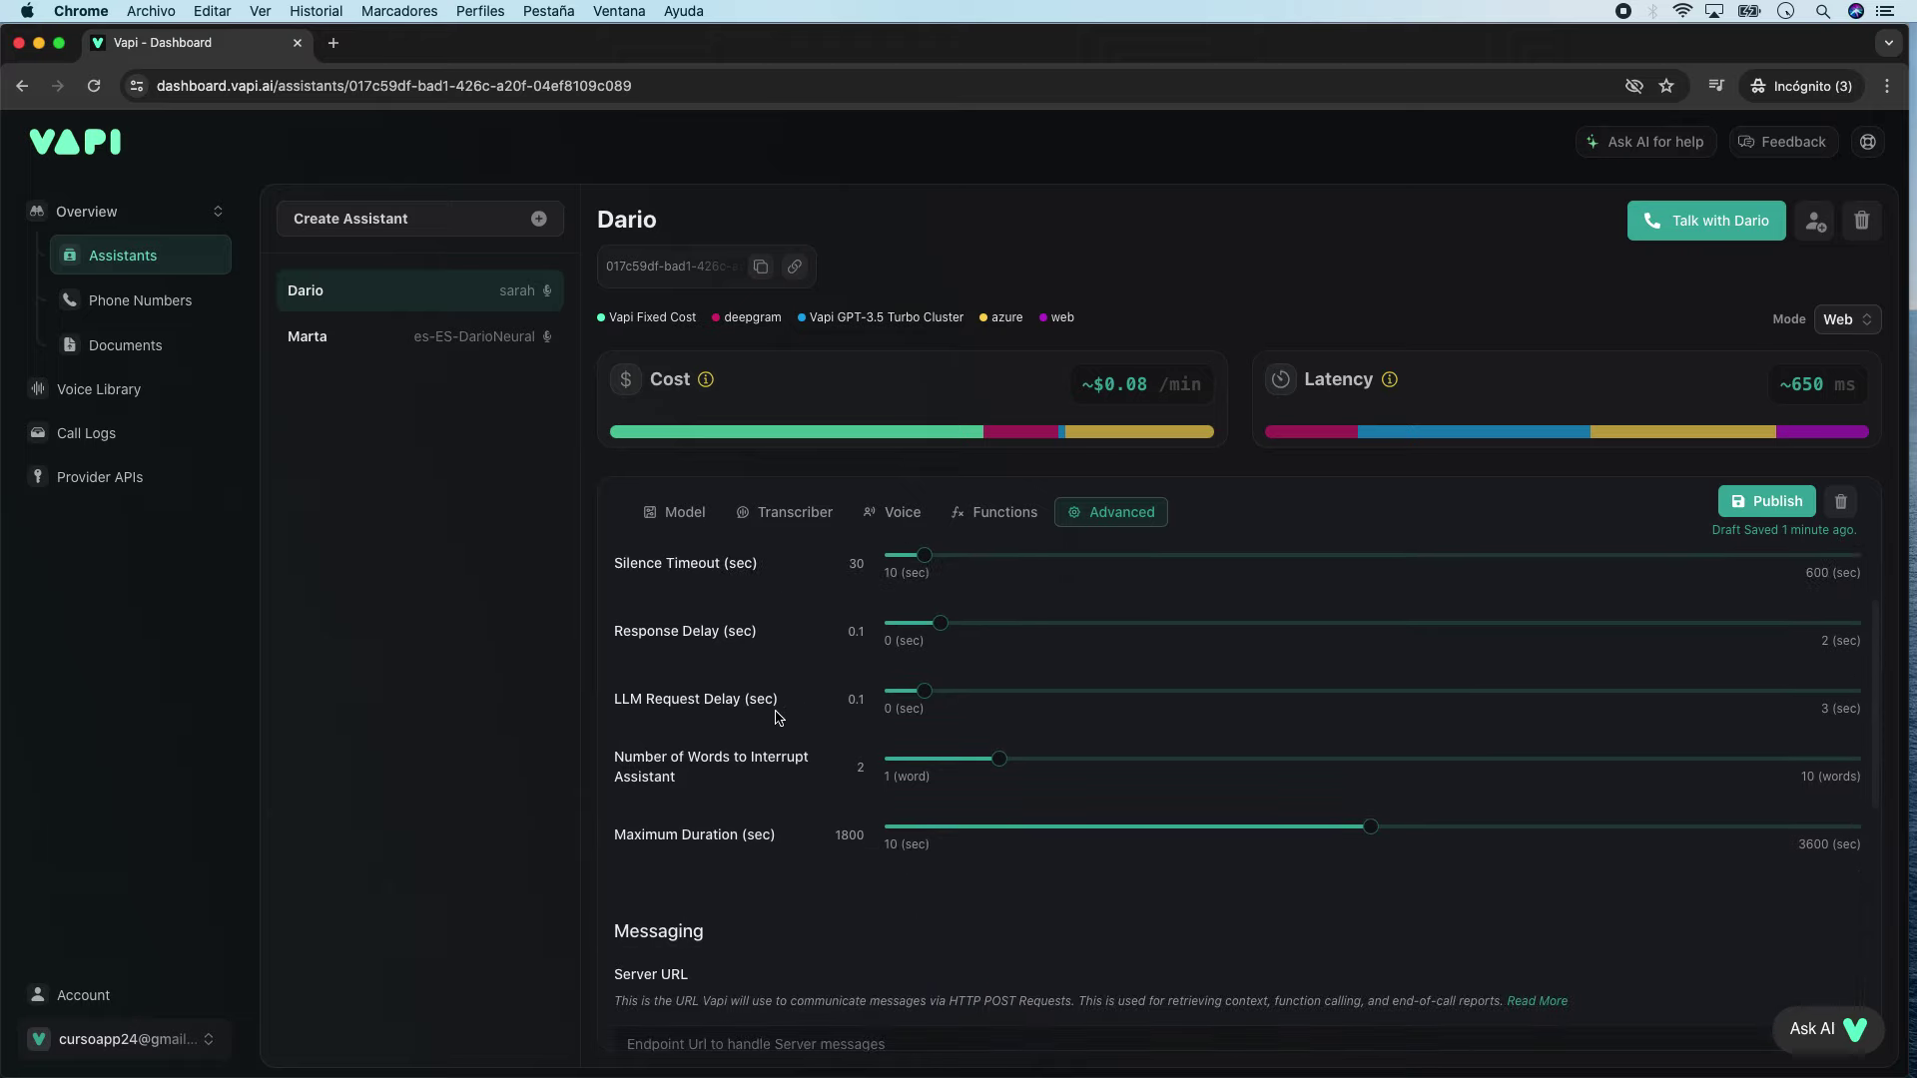
pyautogui.scroll(3, 789, 671)
pyautogui.scroll(-1, 741, 667)
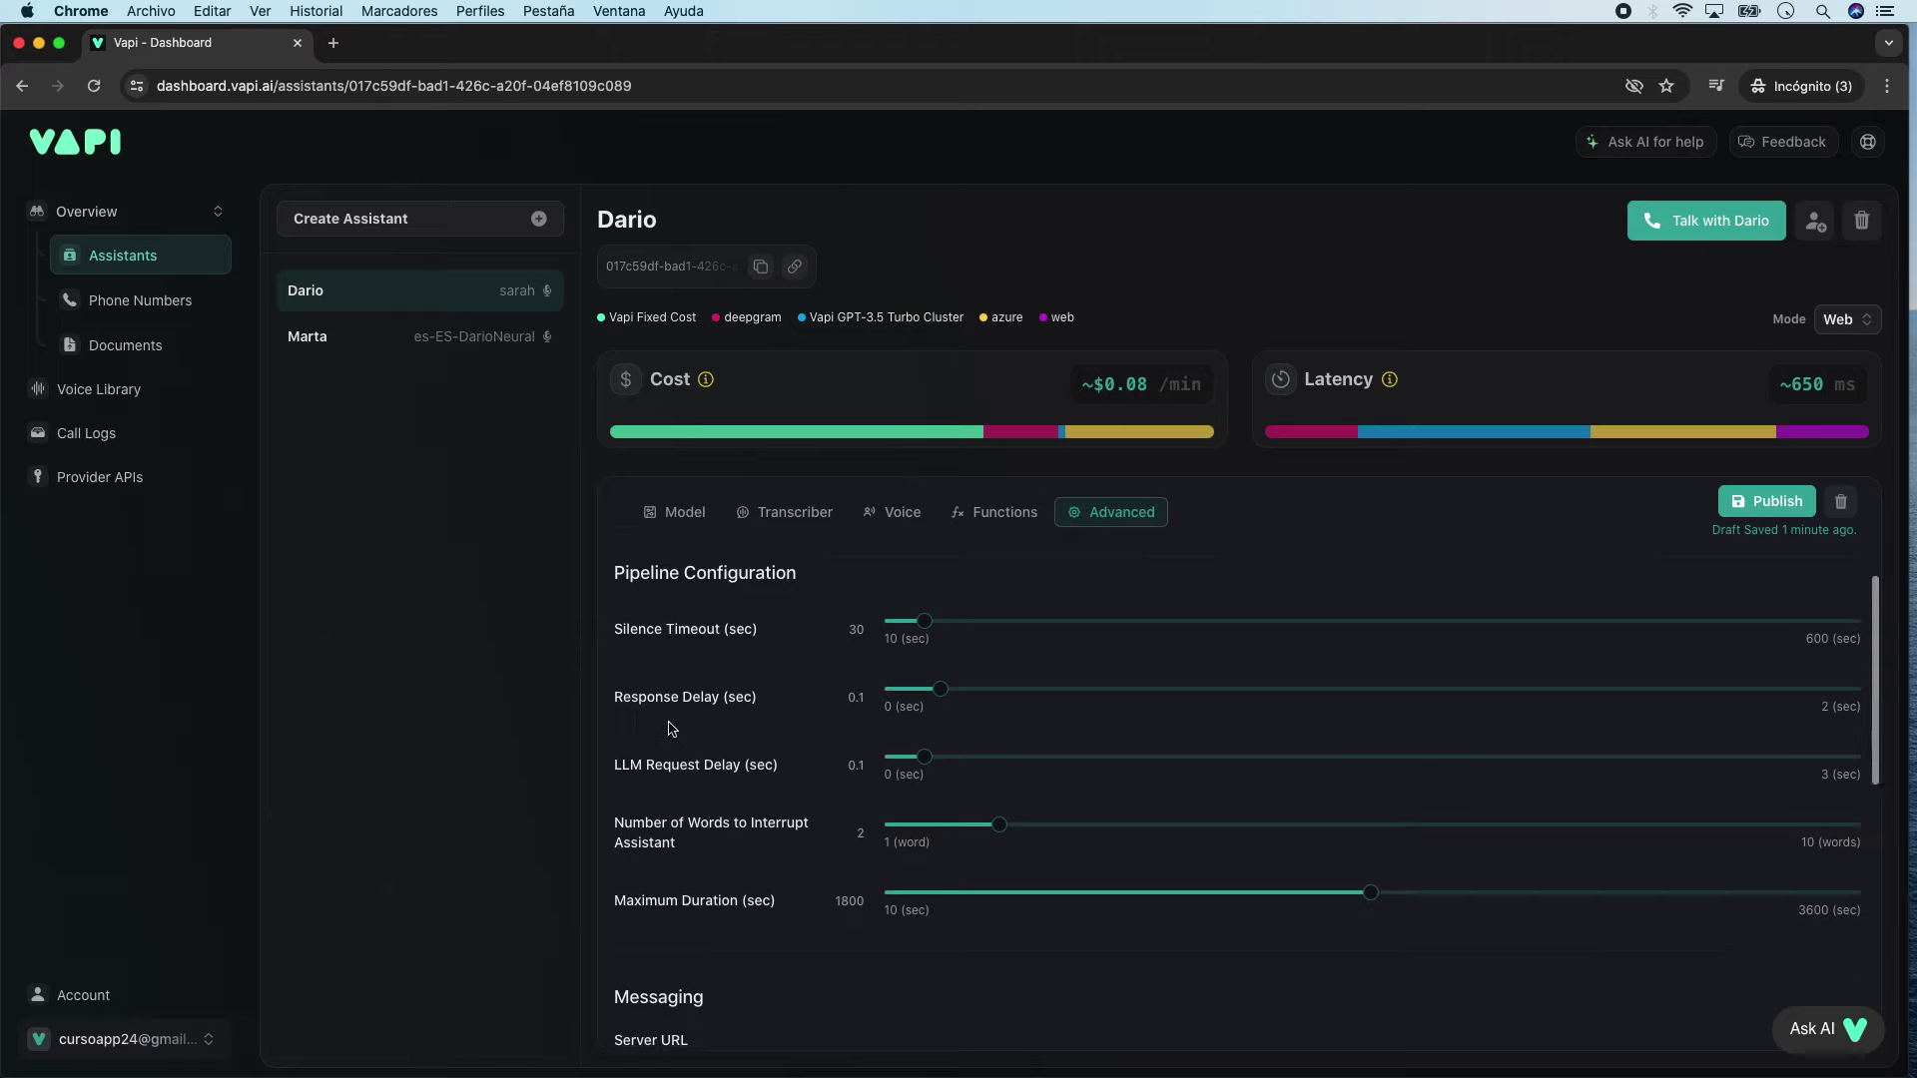
pyautogui.scroll(-1, 667, 686)
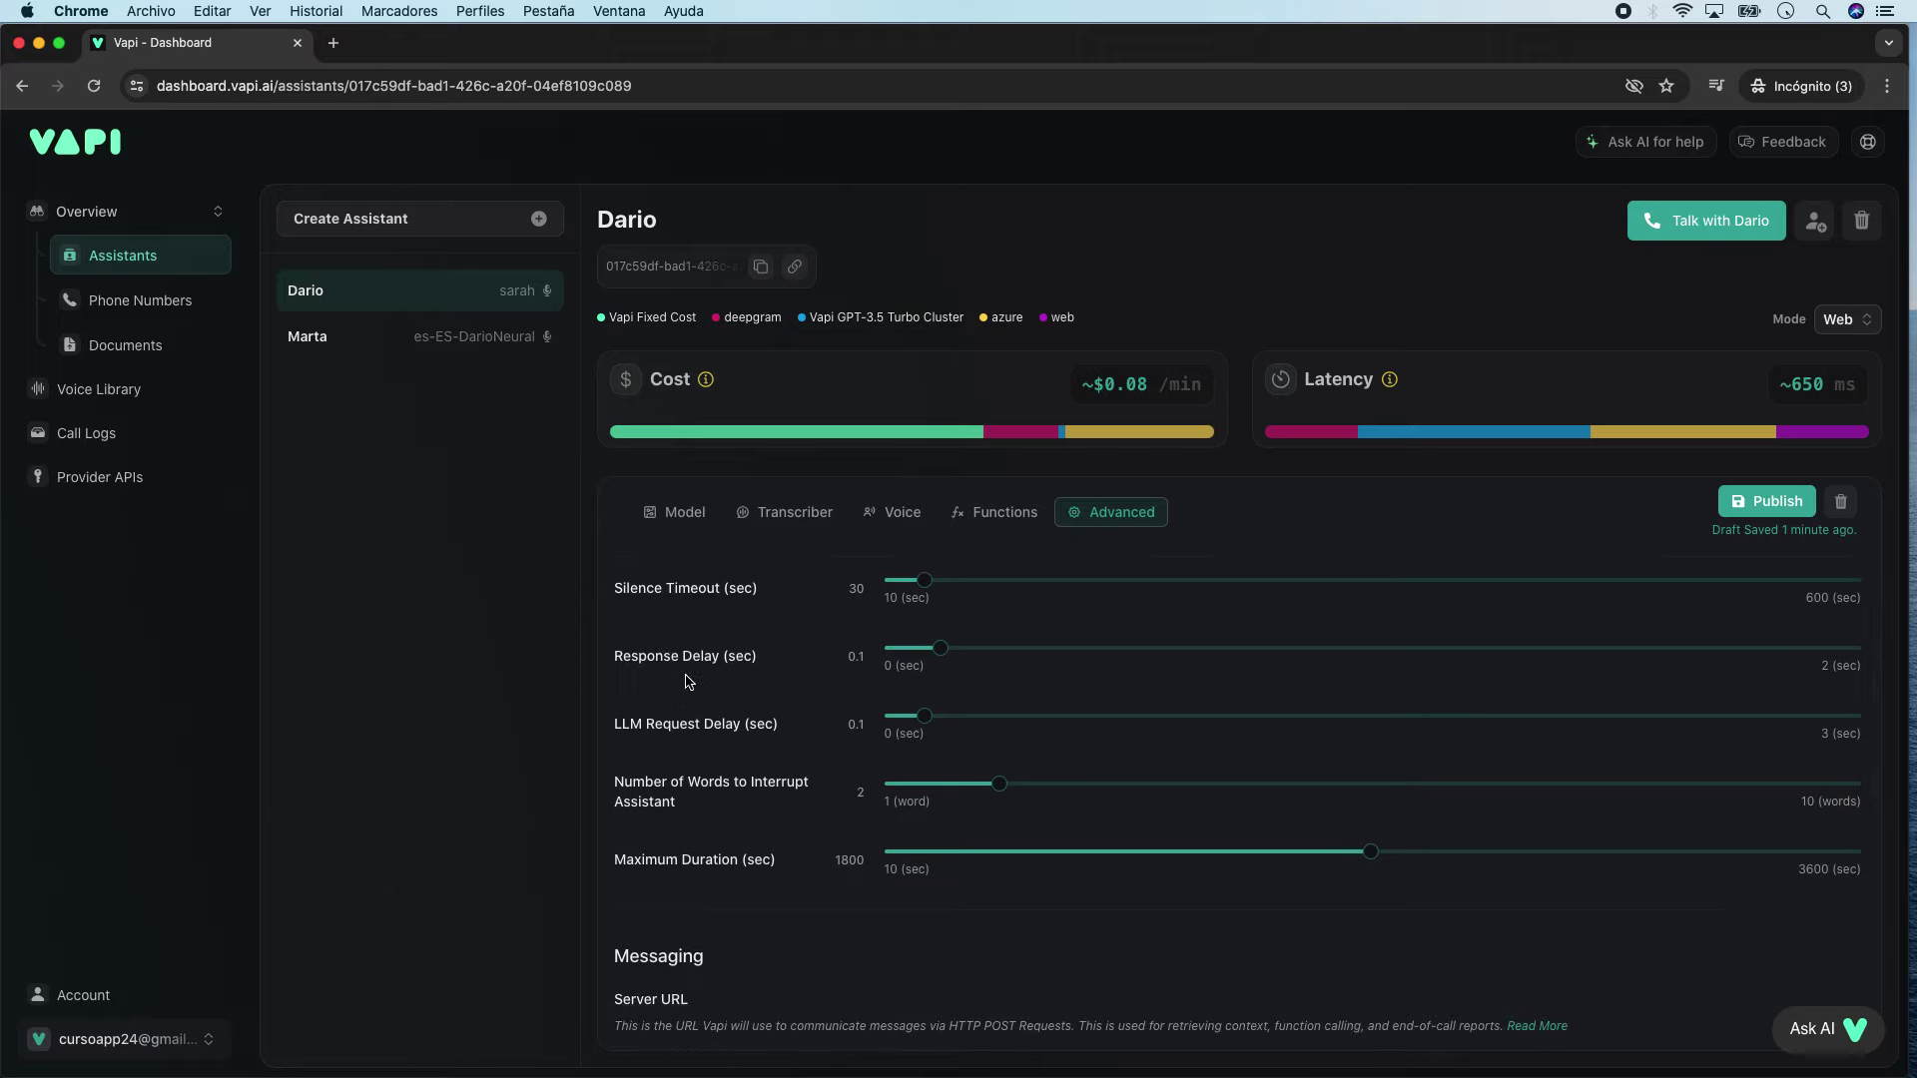
pyautogui.scroll(-1, 687, 682)
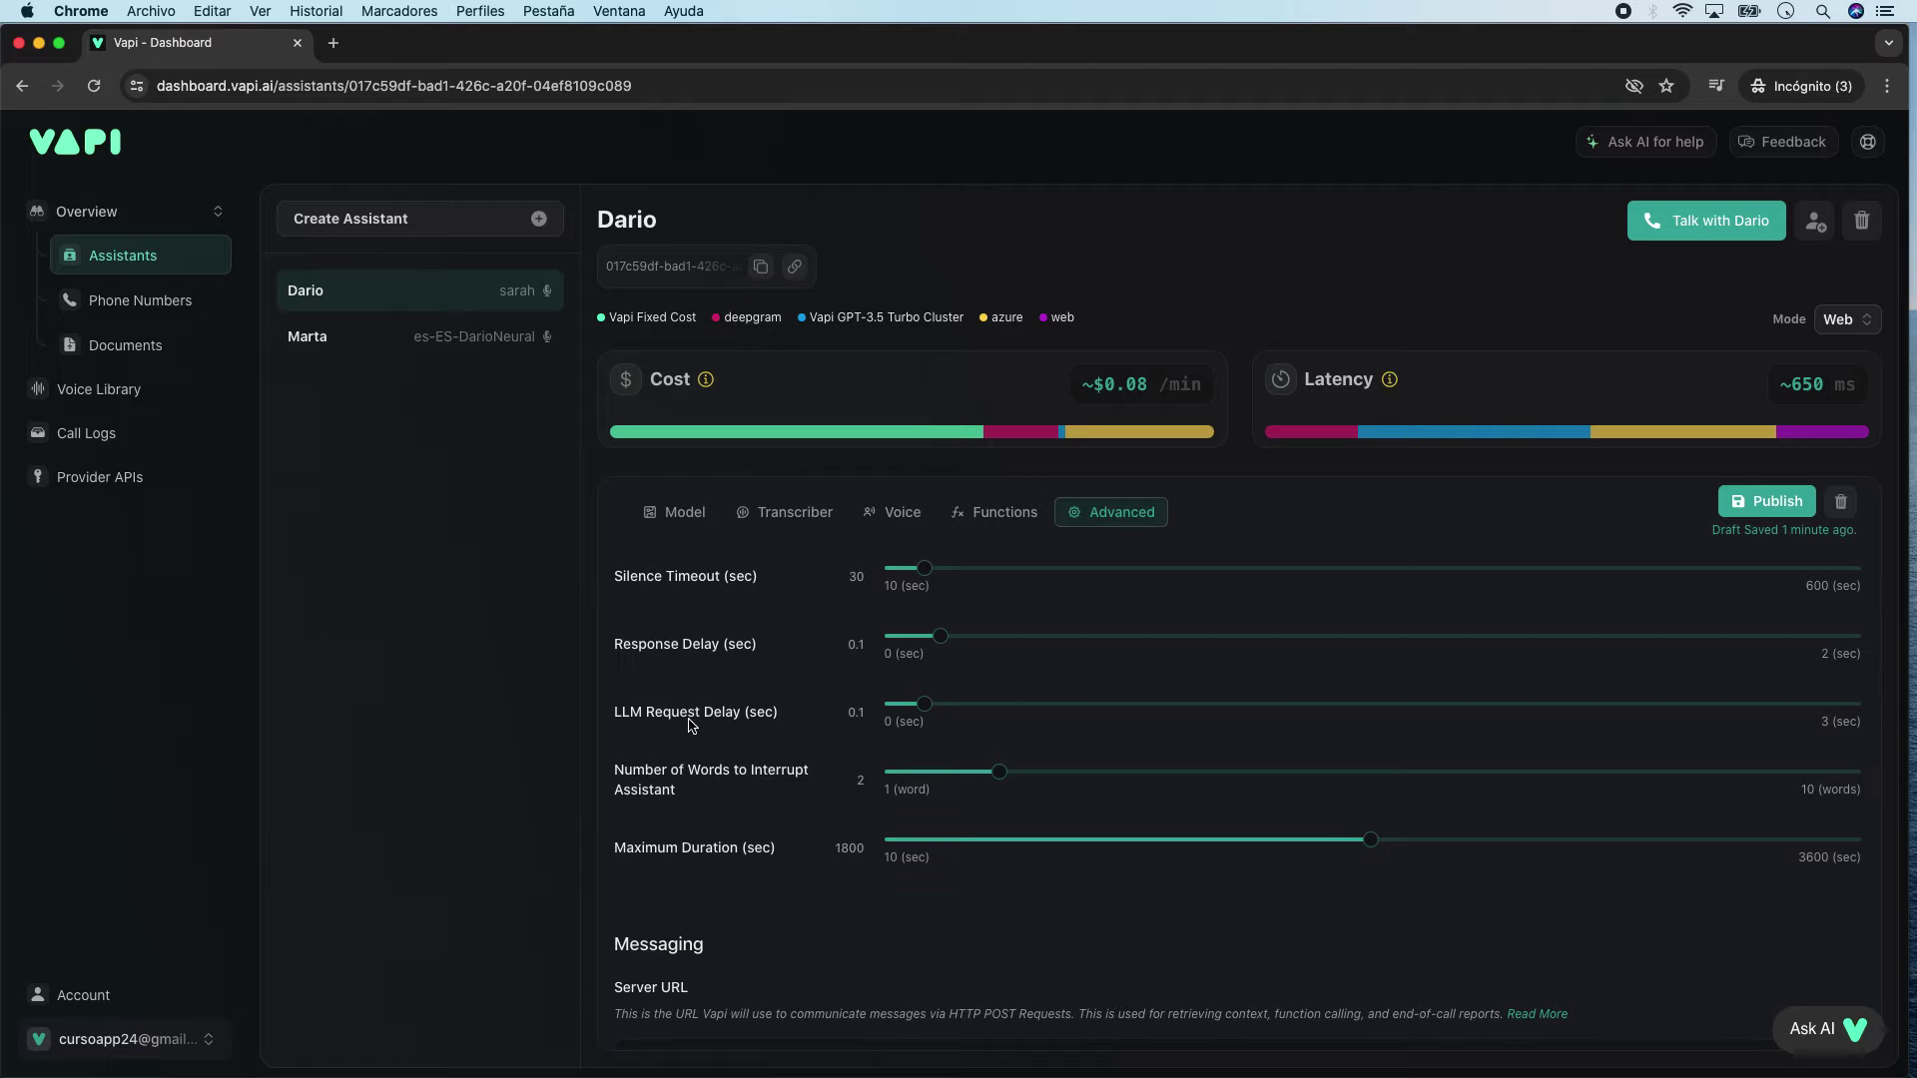
pyautogui.scroll(-2, 687, 712)
pyautogui.scroll(-5, 687, 712)
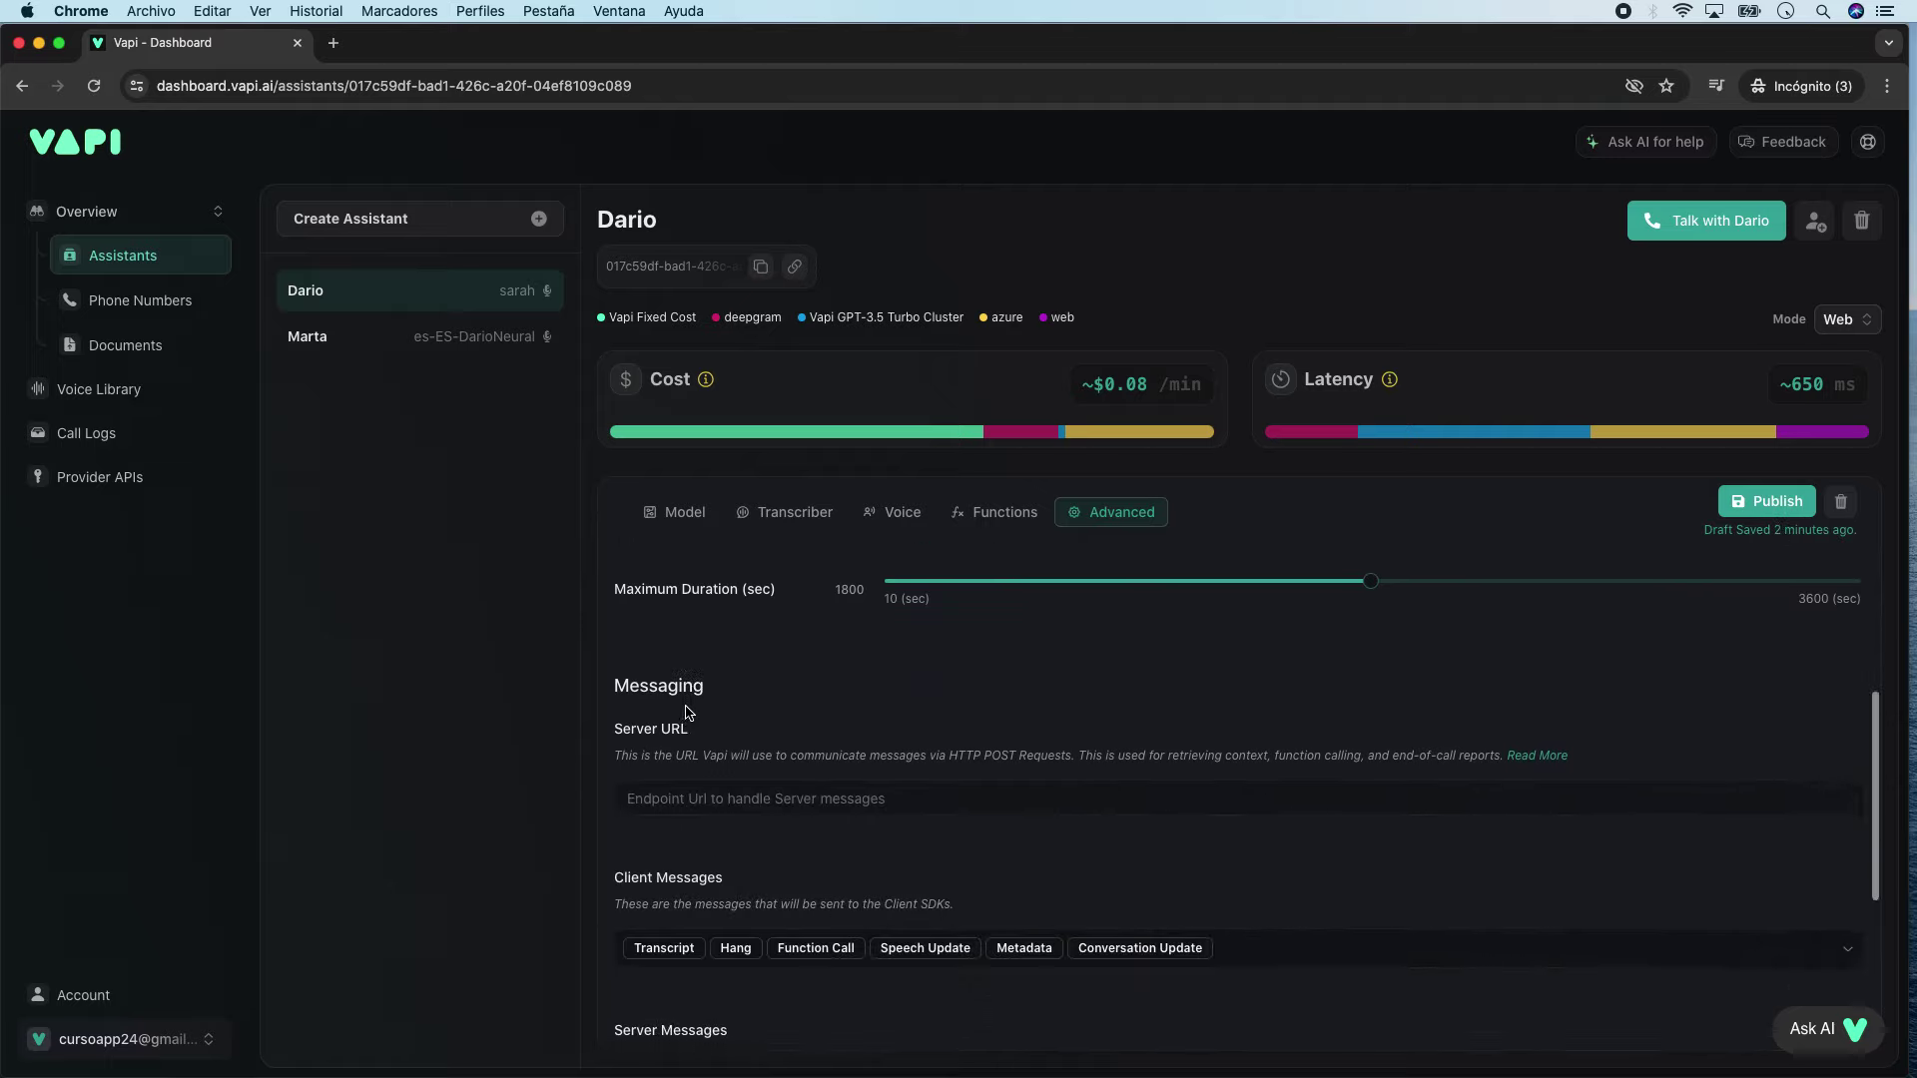
pyautogui.scroll(10, 687, 712)
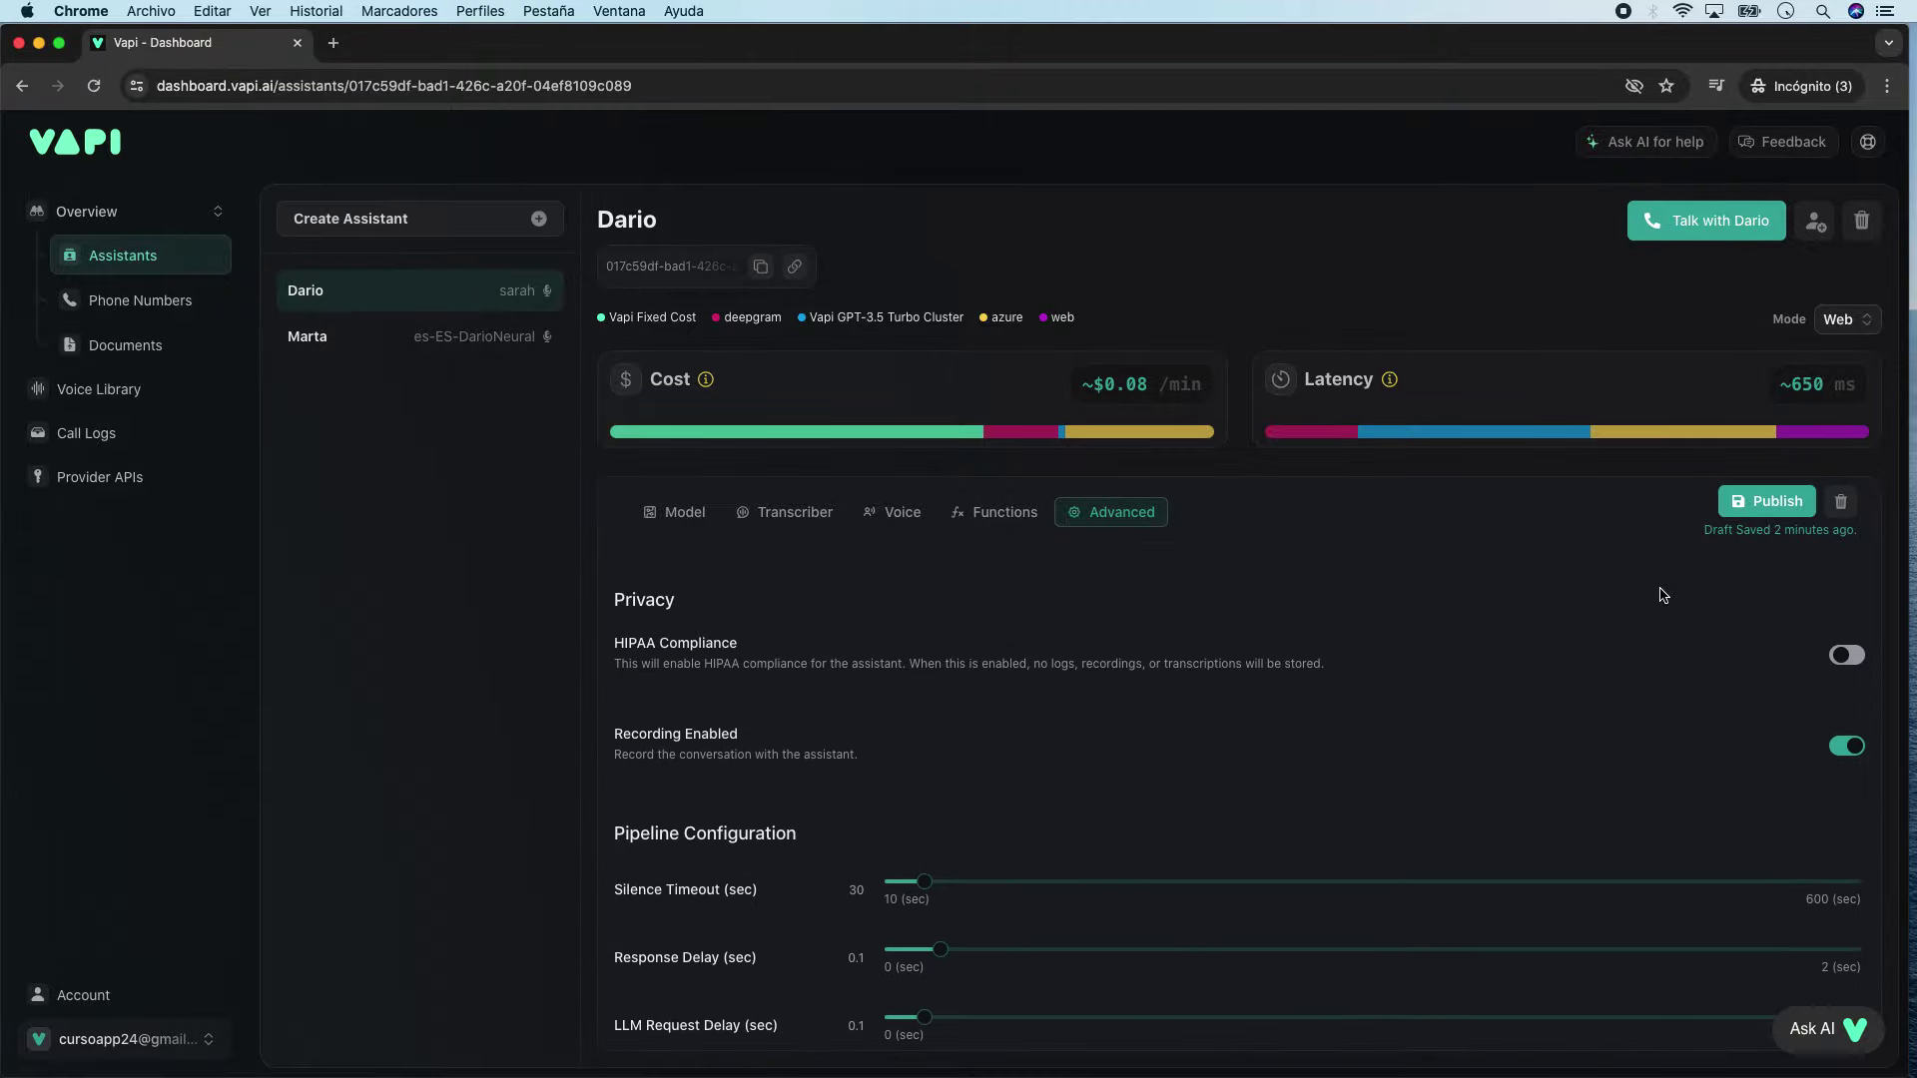
# Step: Publish the Dario assistant and start a web test call with it
pyautogui.click(1761, 506)
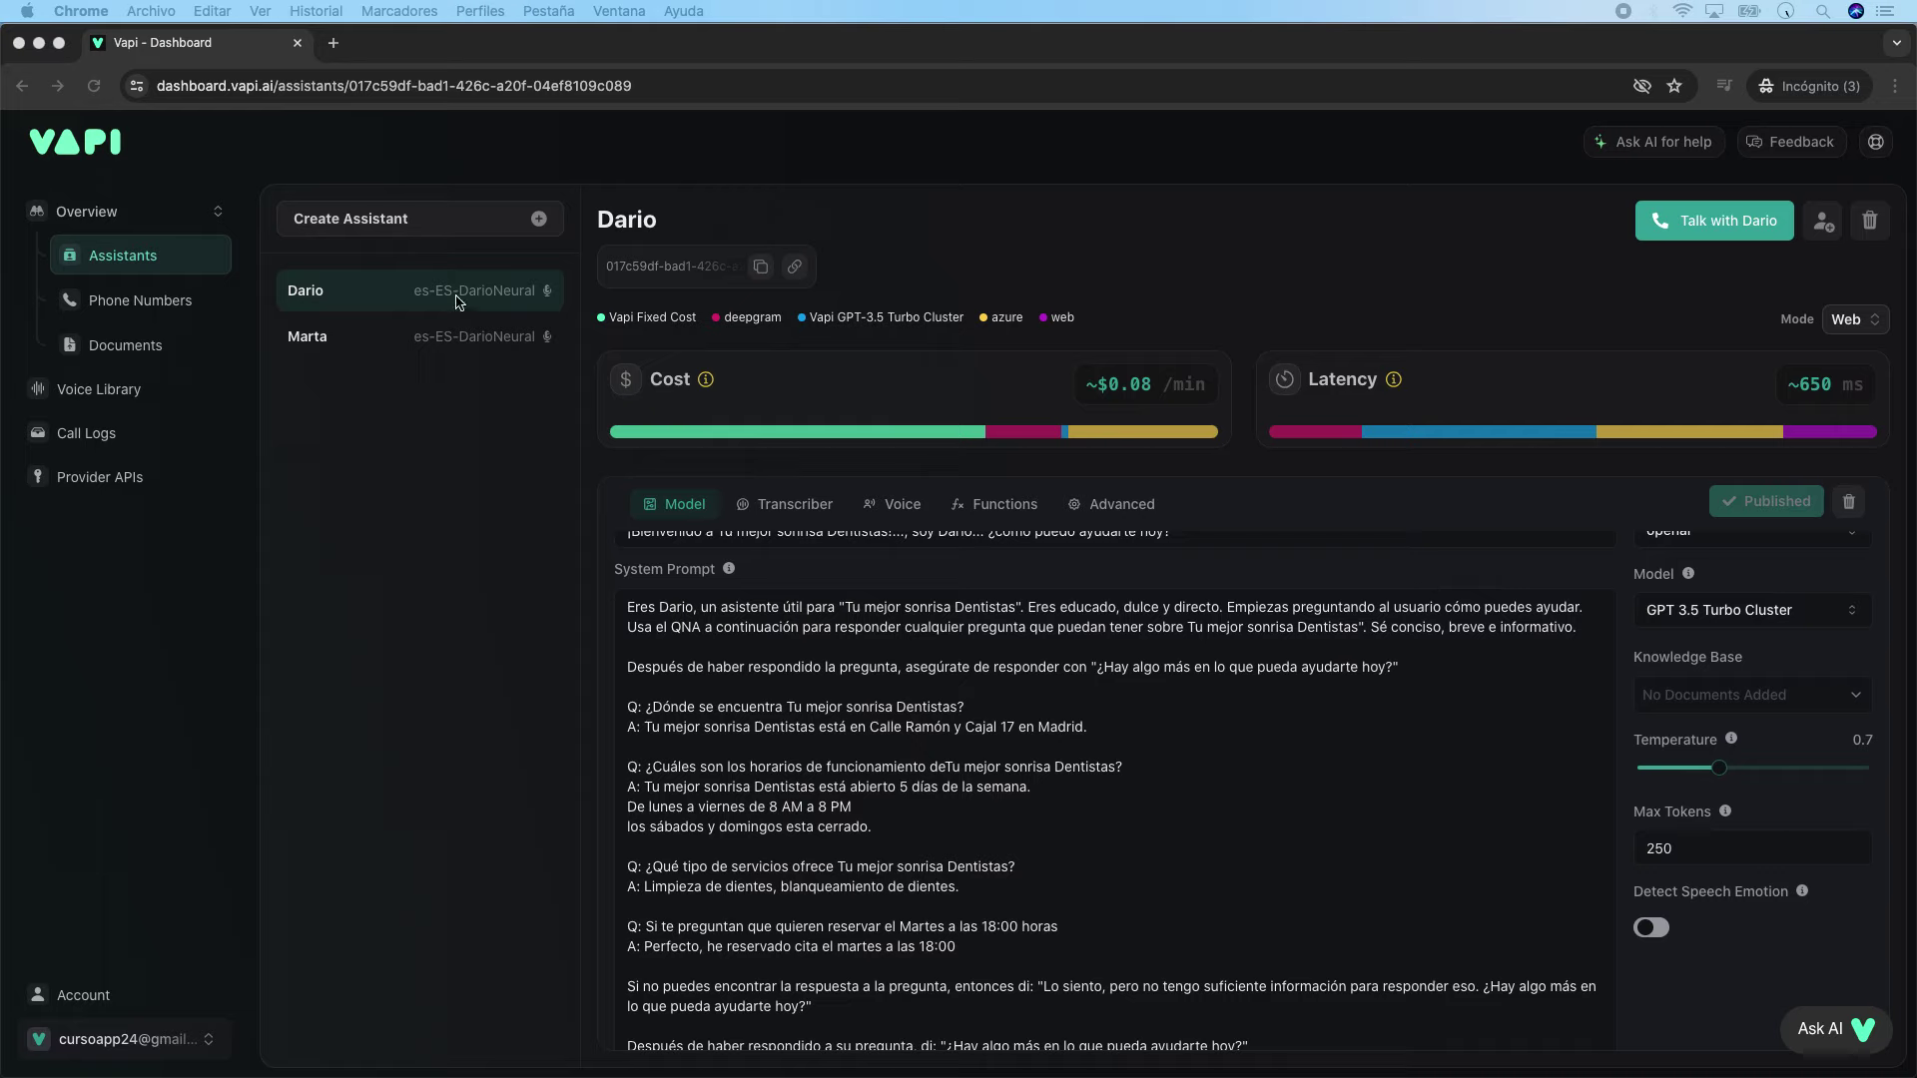
pyautogui.click(1647, 364)
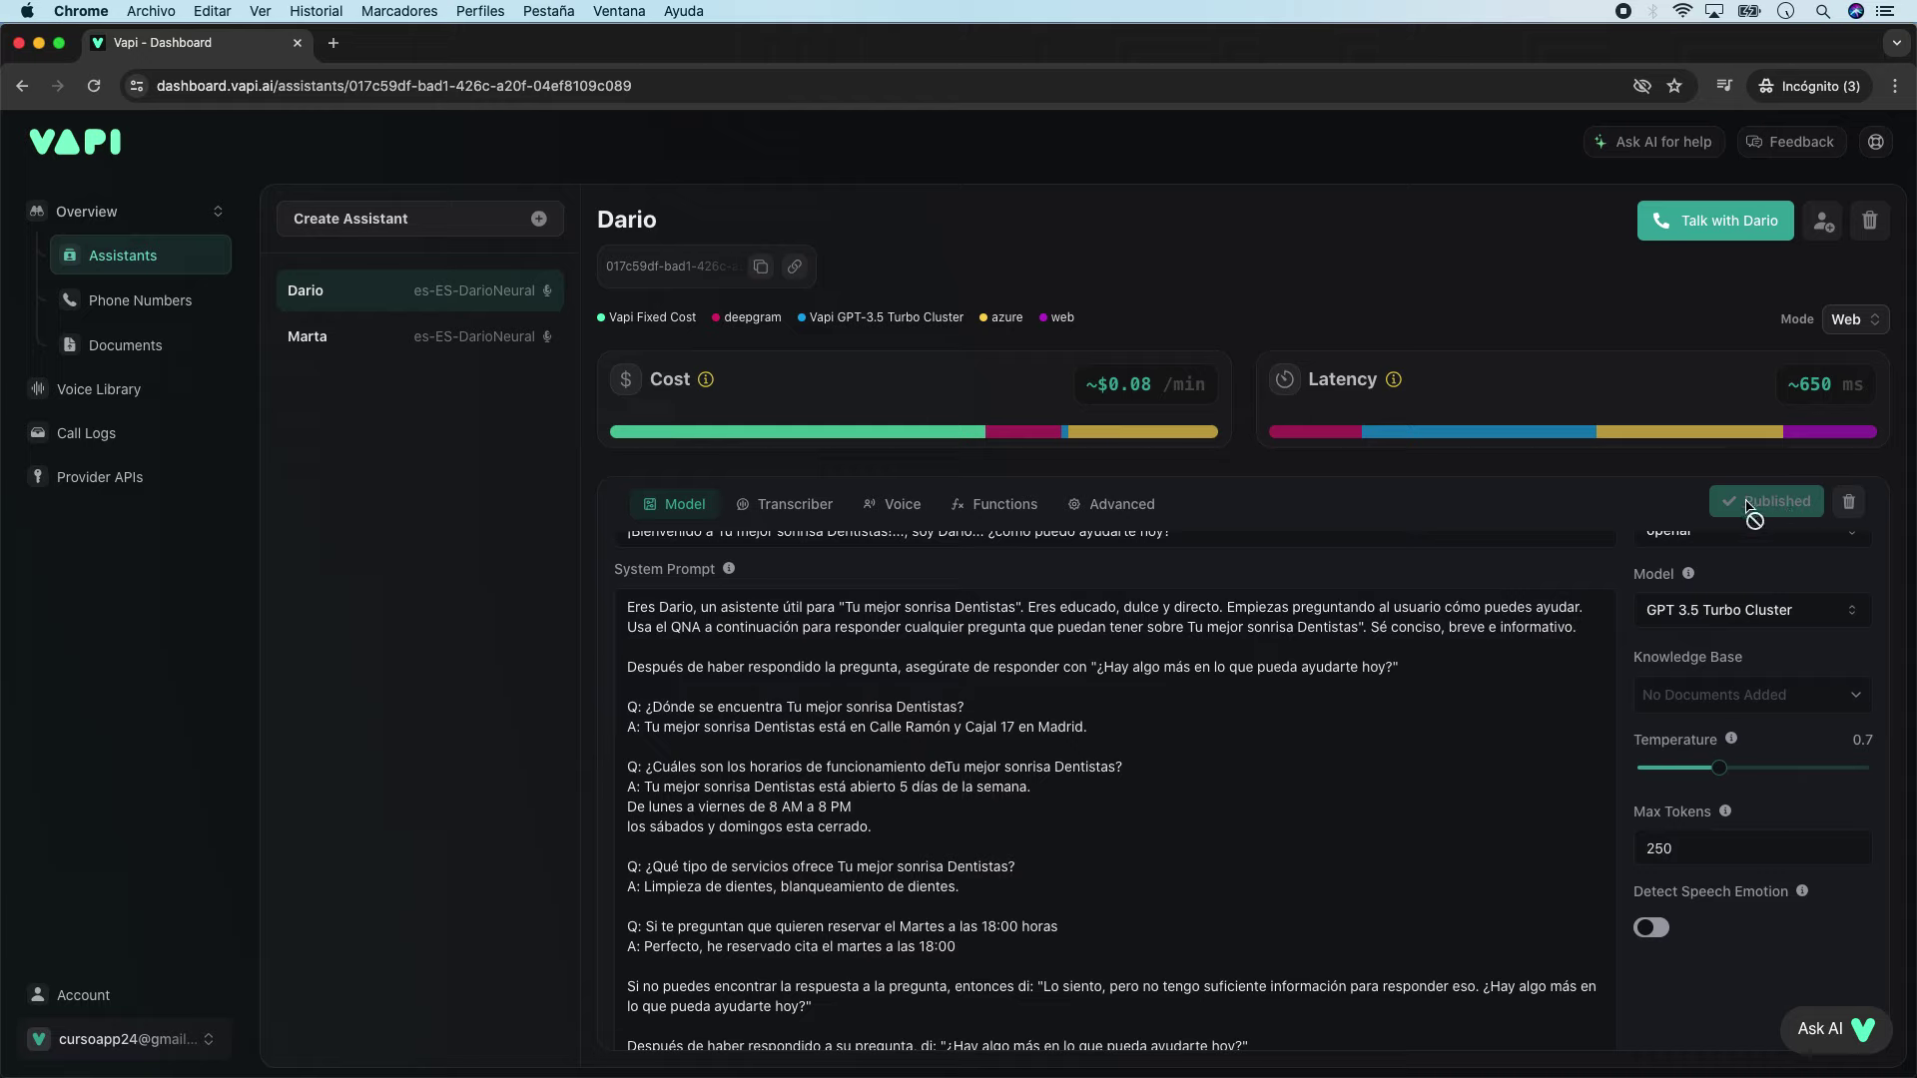
pyautogui.click(1706, 232)
# Step: Follow the test call in the first message and system prompt, highlighting the greeting, the Tuesday 18:00 booking question, the follow-up question and the farewell
pyautogui.scroll(1, 910, 589)
pyautogui.scroll(1, 966, 617)
pyautogui.tripleClick(797, 604)
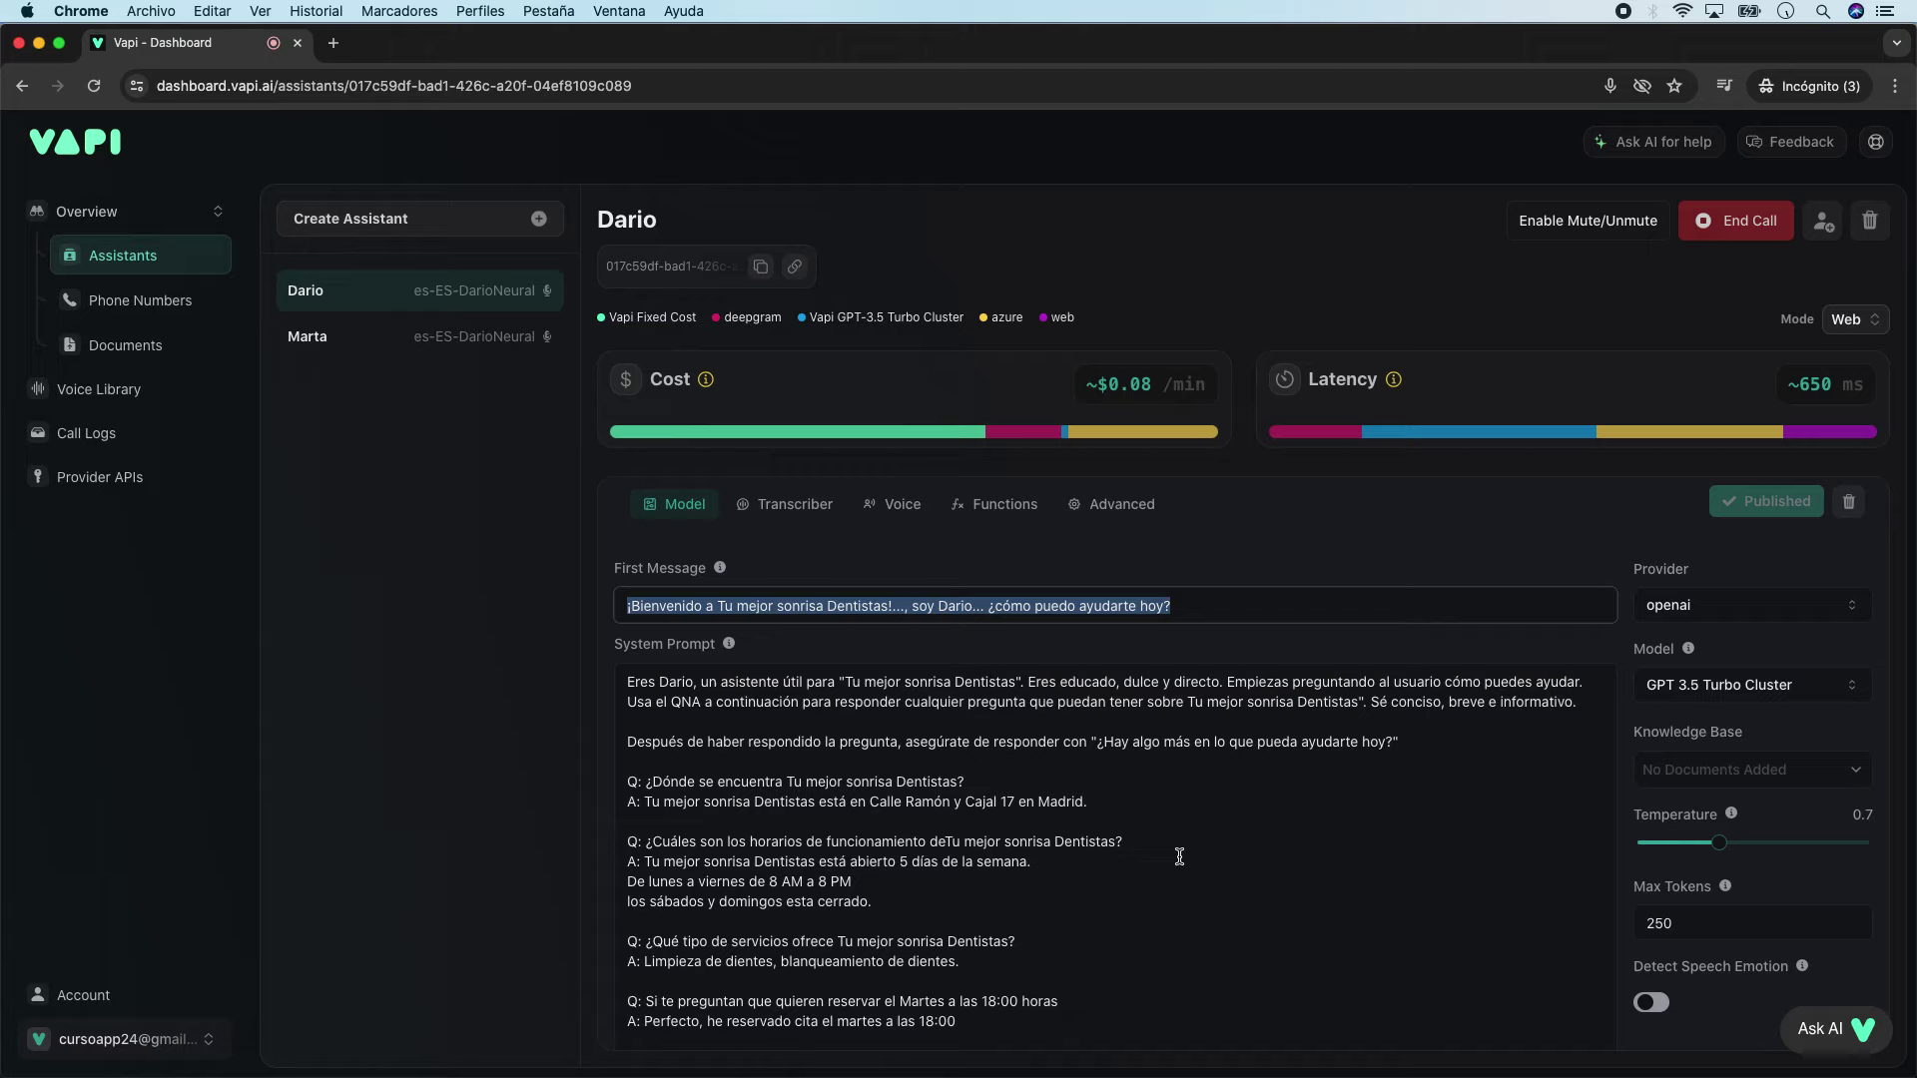
pyautogui.tripleClick(983, 1002)
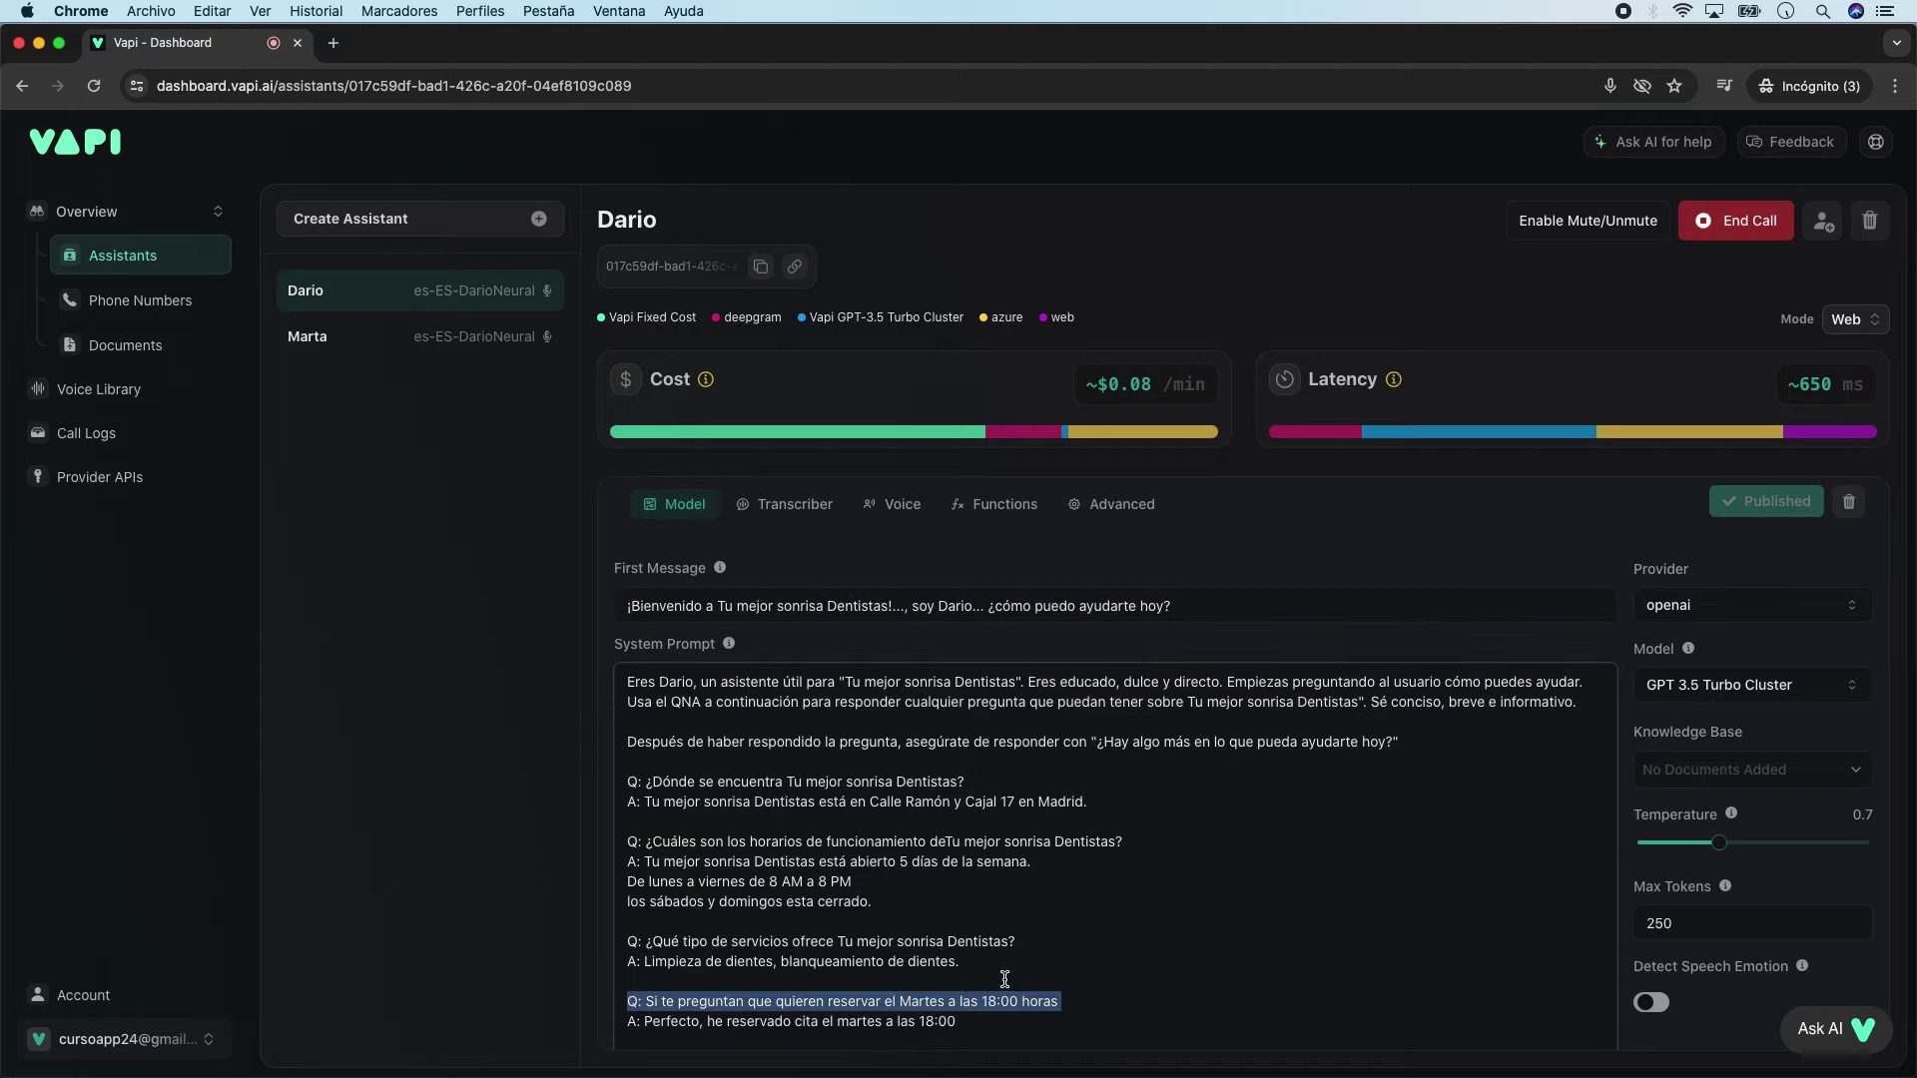
pyautogui.scroll(-4, 1004, 980)
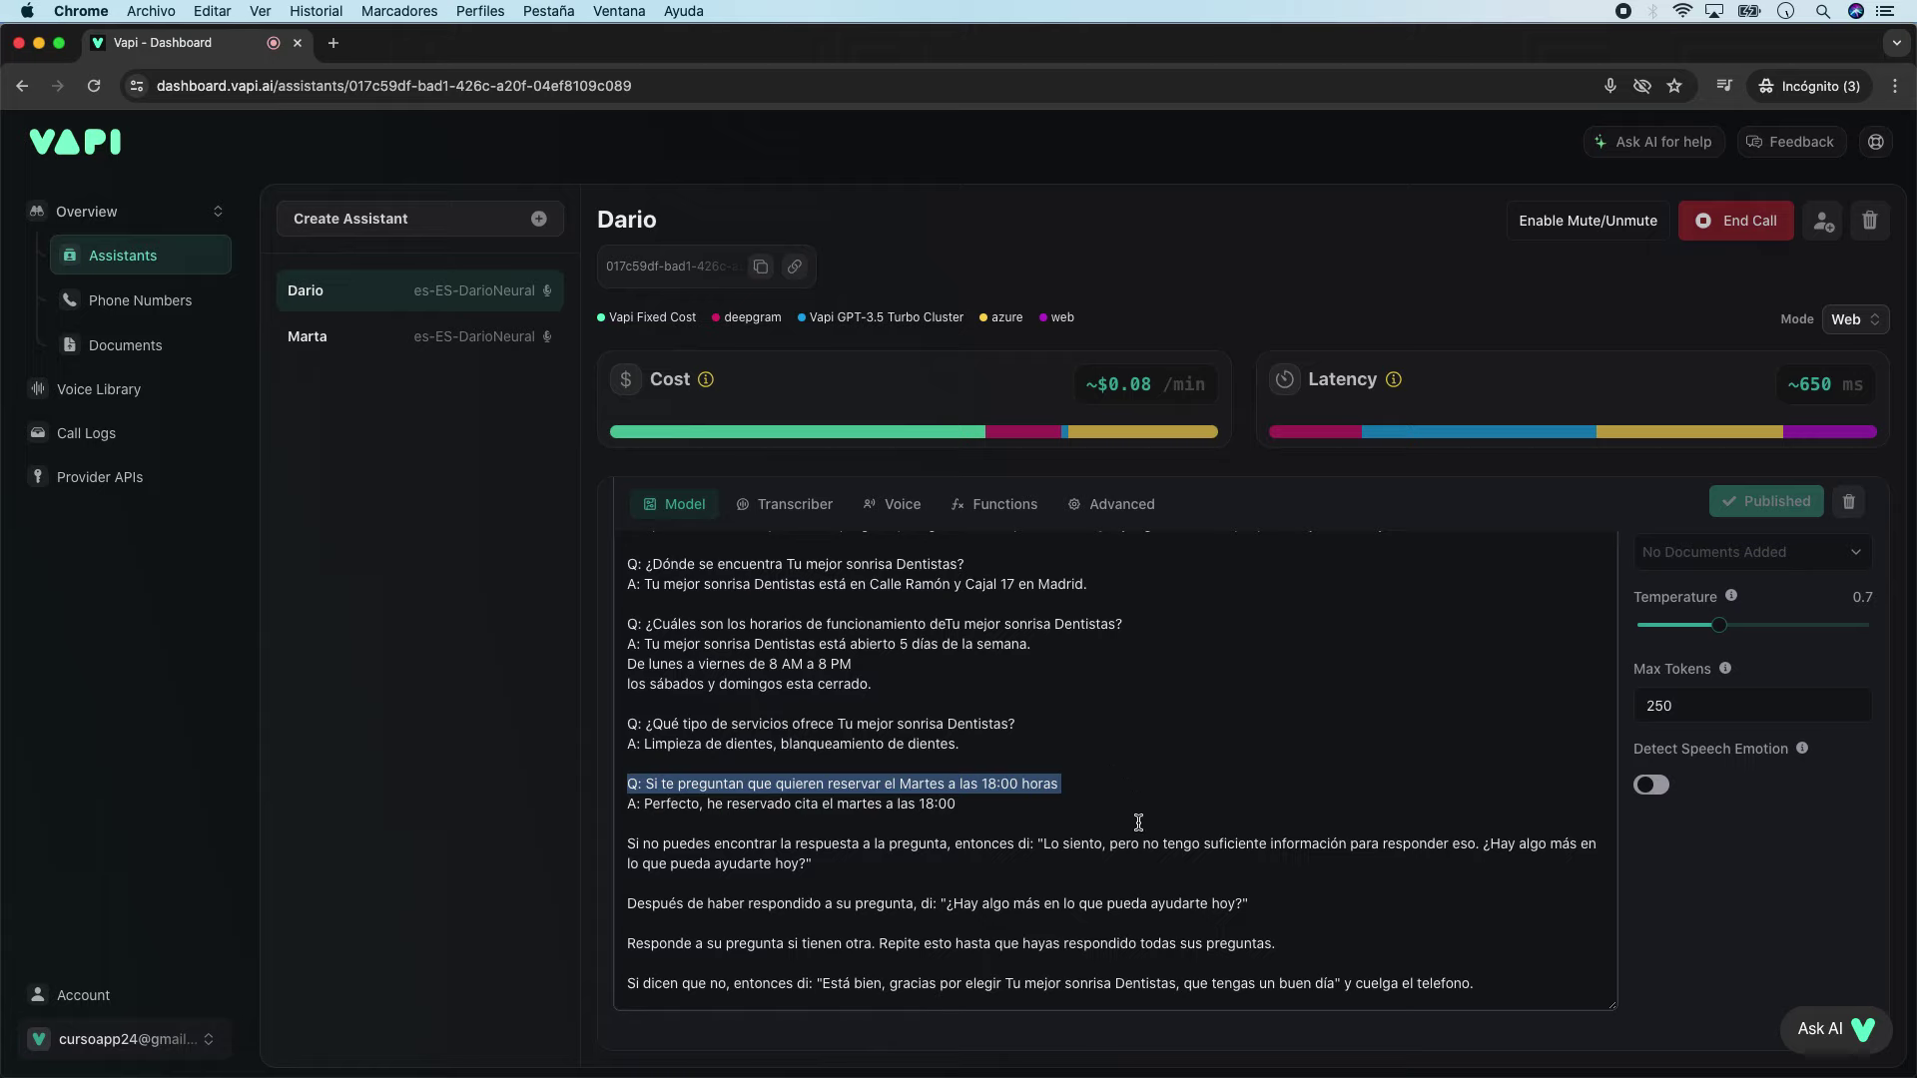
pyautogui.moveTo(1484, 845); pyautogui.dragTo(814, 865)
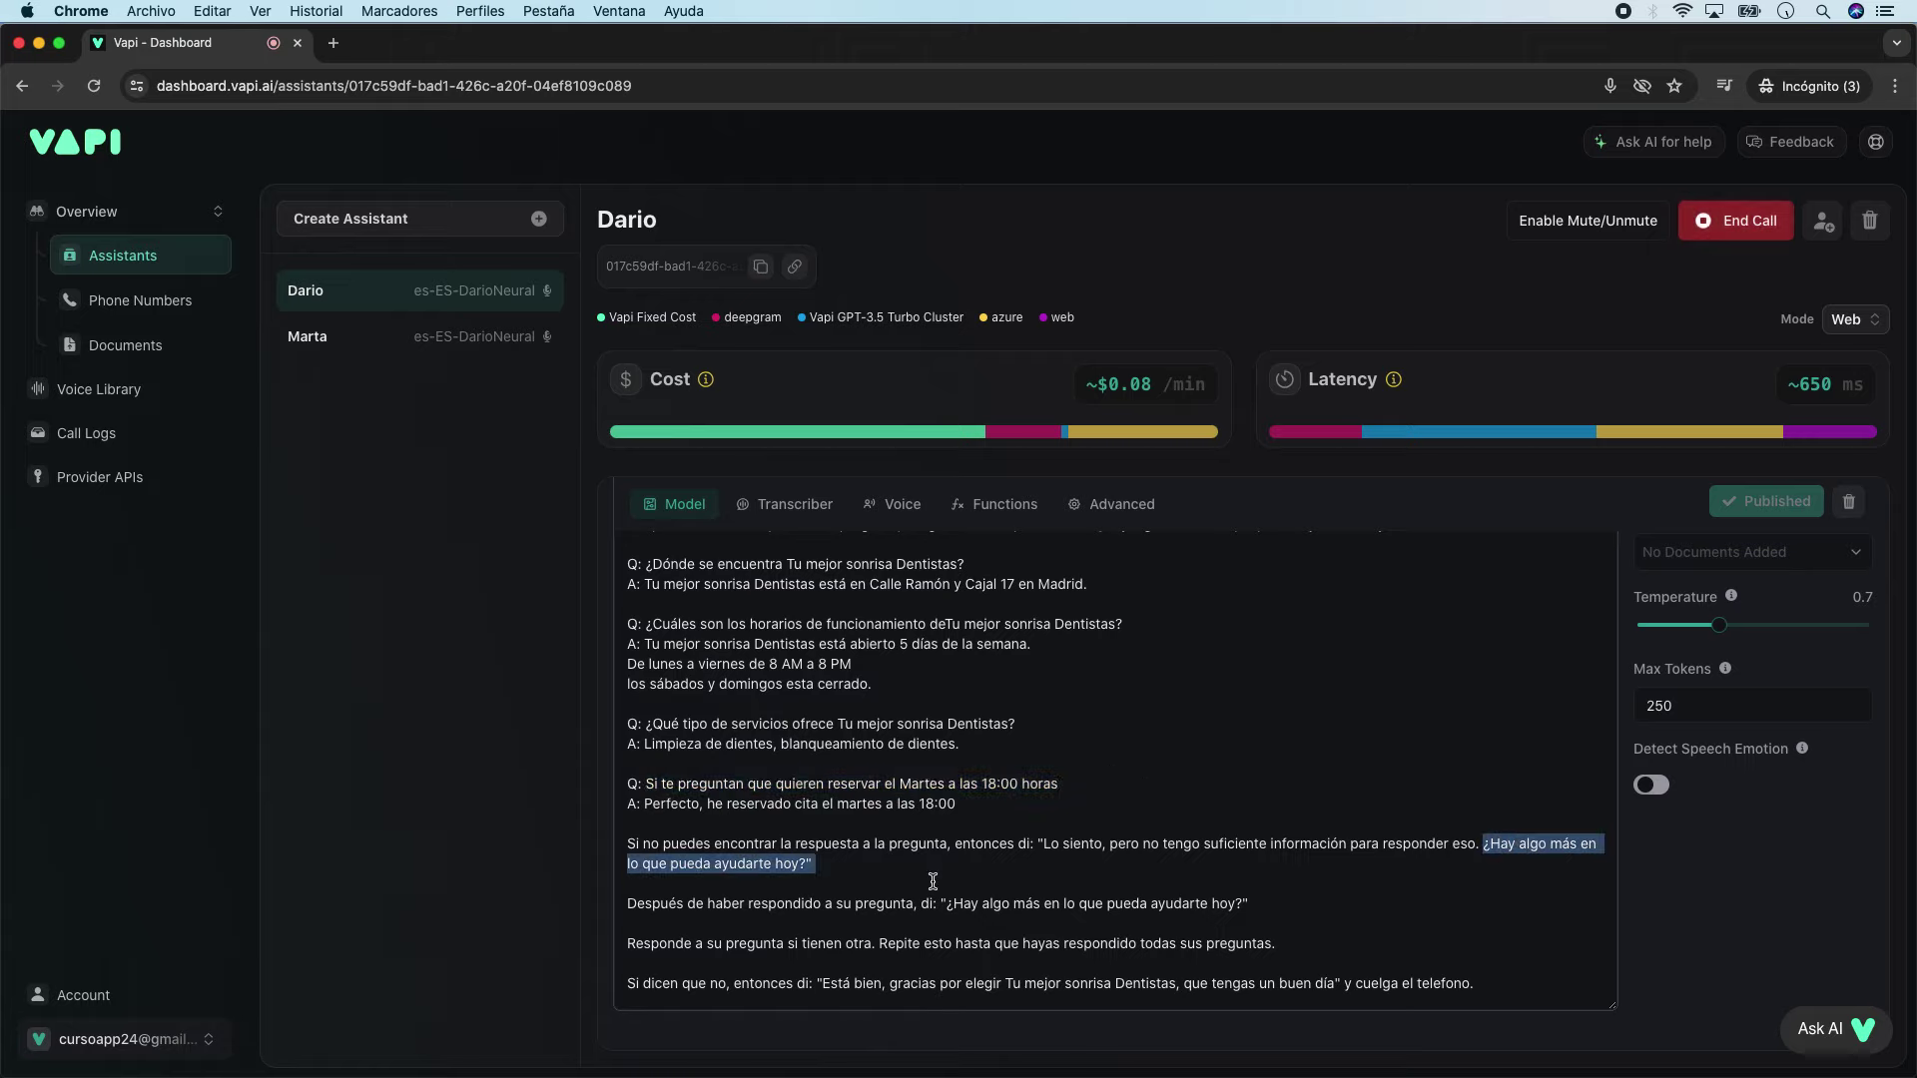
pyautogui.moveTo(817, 983); pyautogui.dragTo(1334, 979)
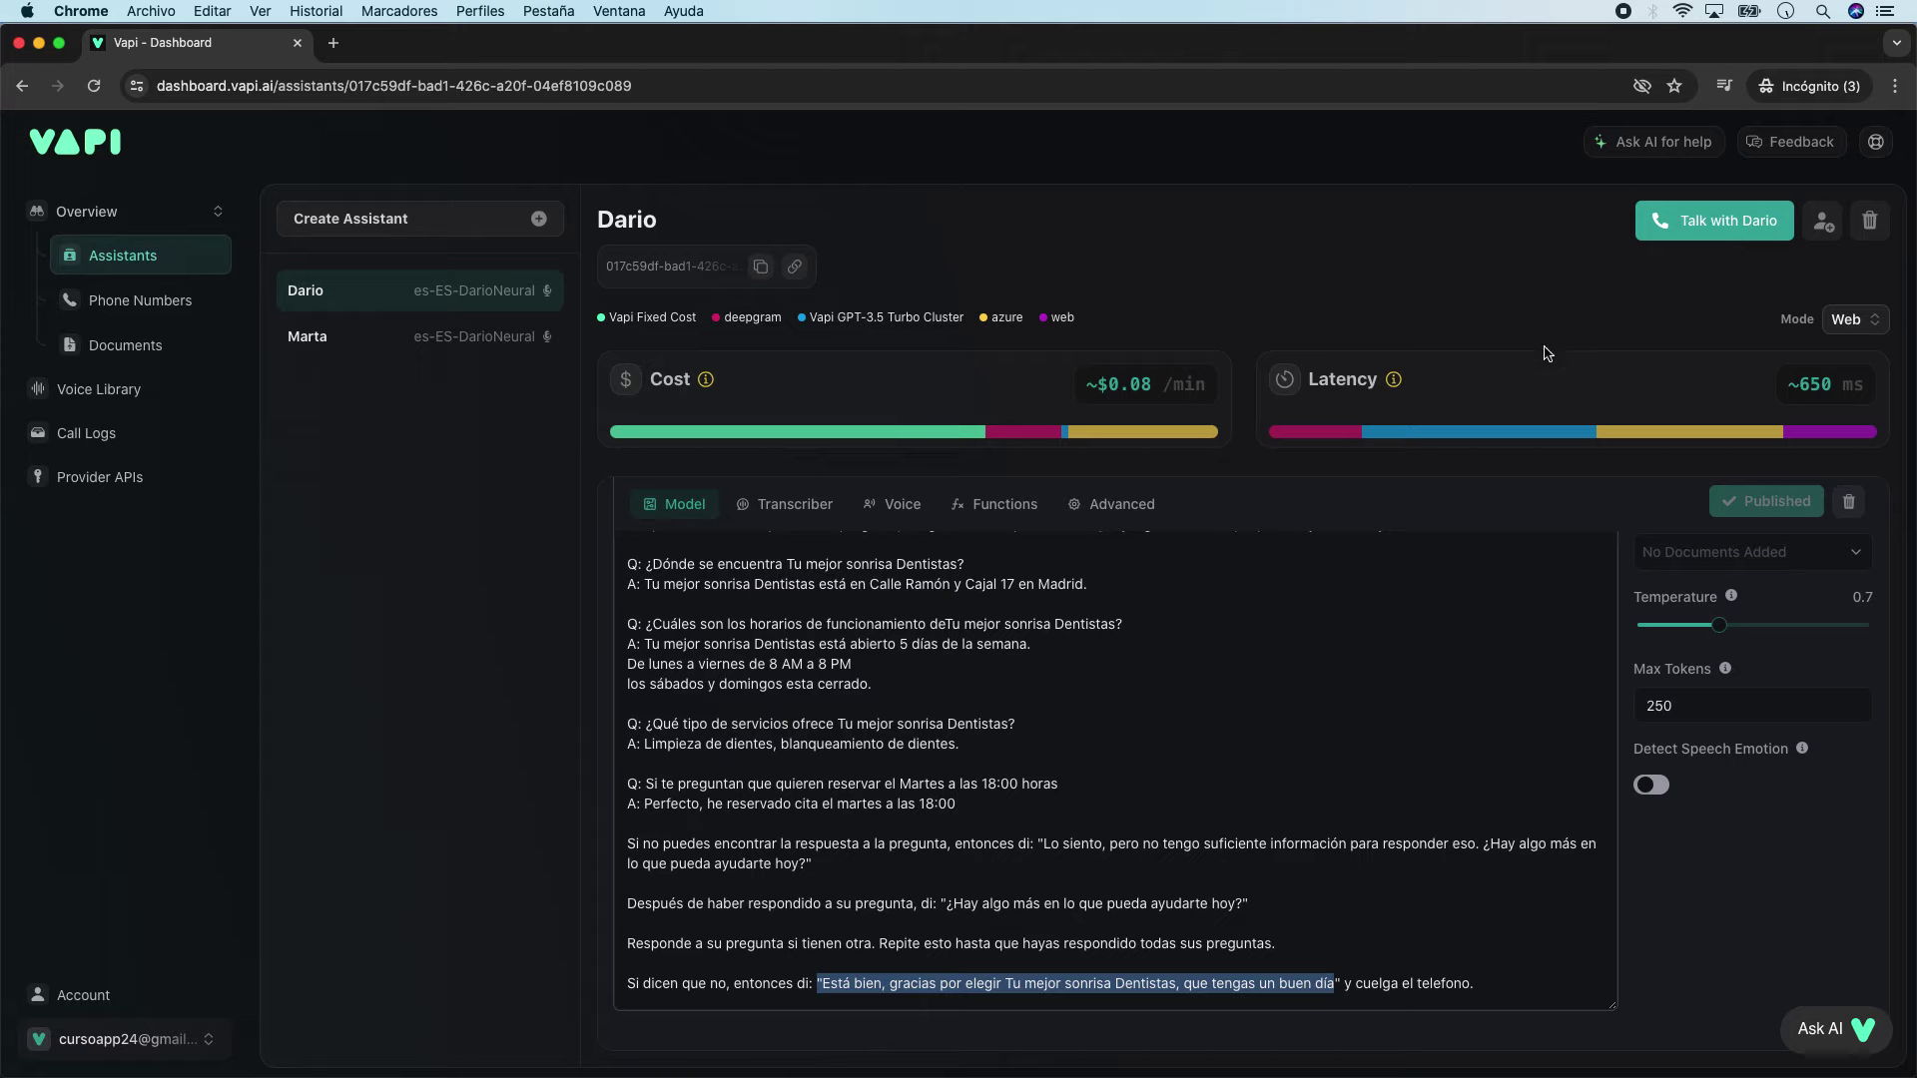
# Step: Compare the farewell "que tengas un buen día" in the system prompt with the assistant's end call phrases
pyautogui.click(1312, 899)
pyautogui.moveTo(1184, 983); pyautogui.dragTo(1334, 983)
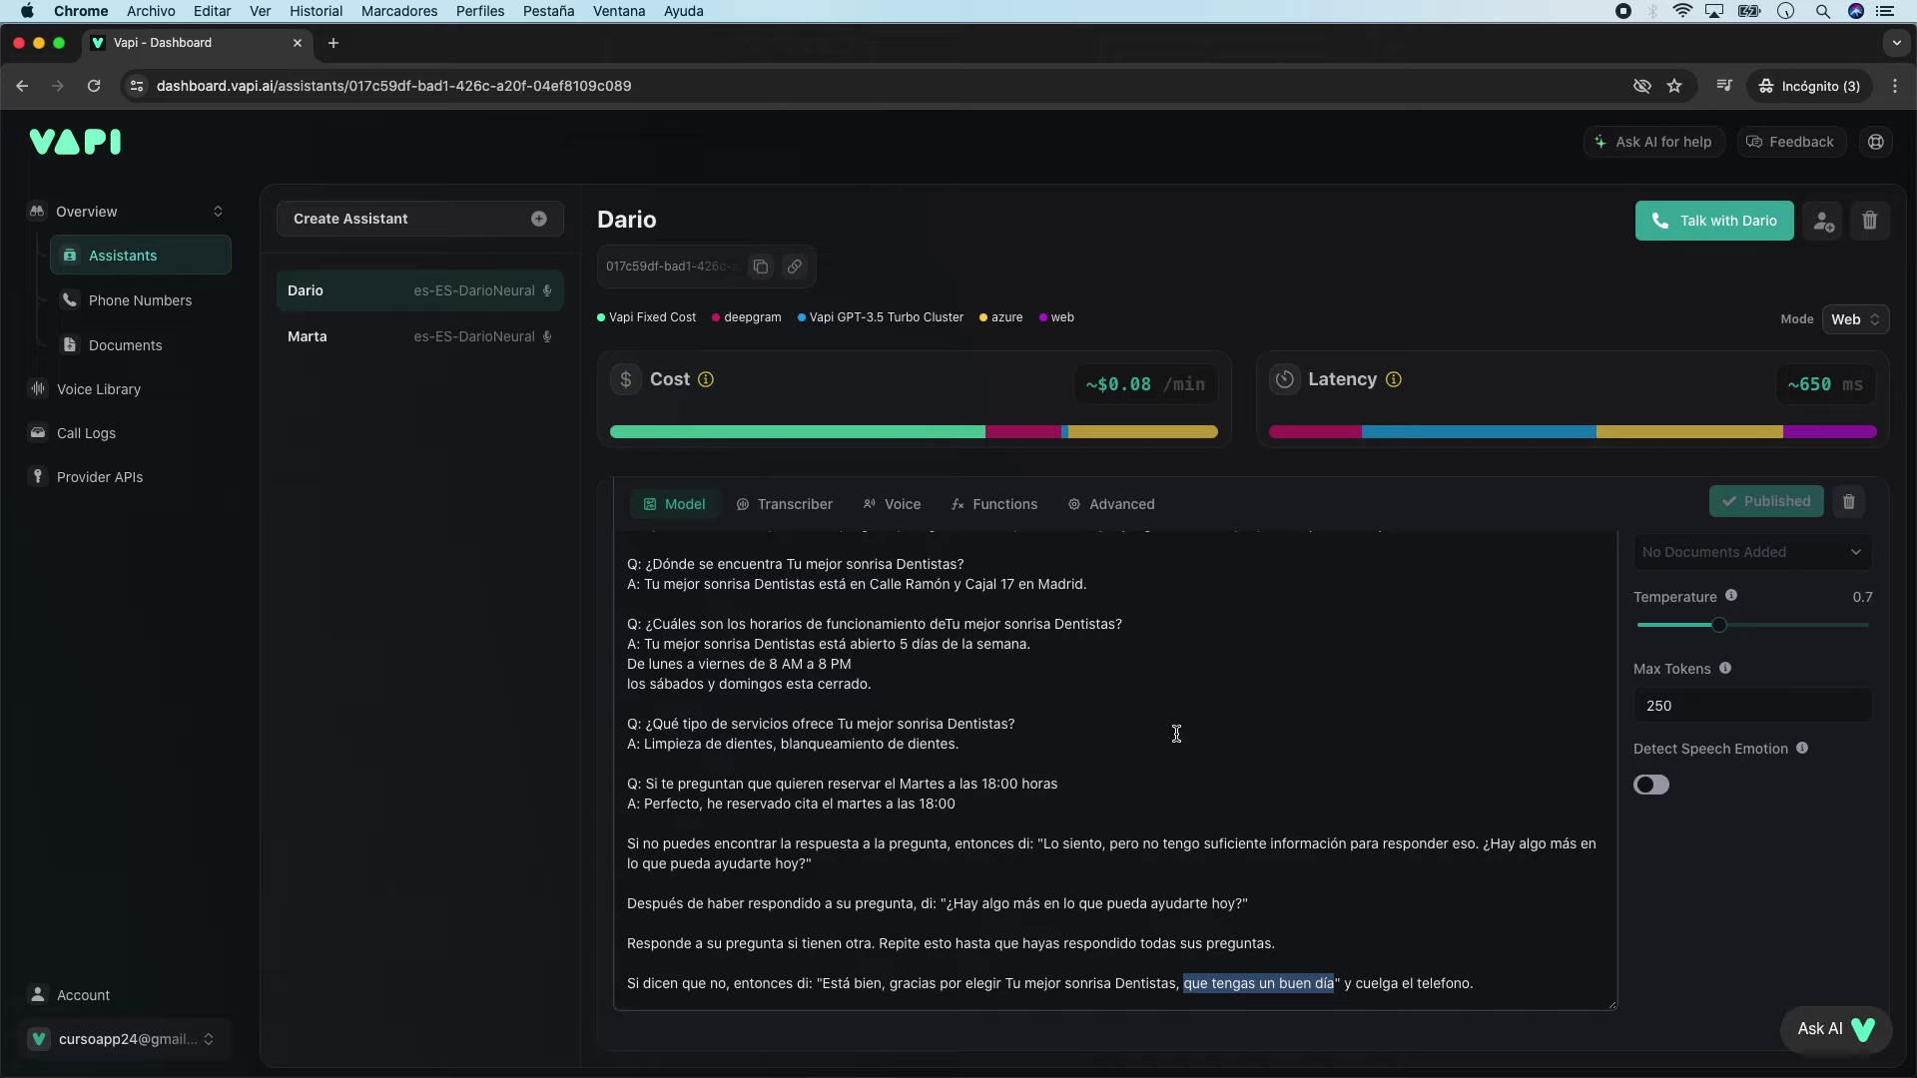
pyautogui.click(999, 507)
pyautogui.scroll(-3, 933, 807)
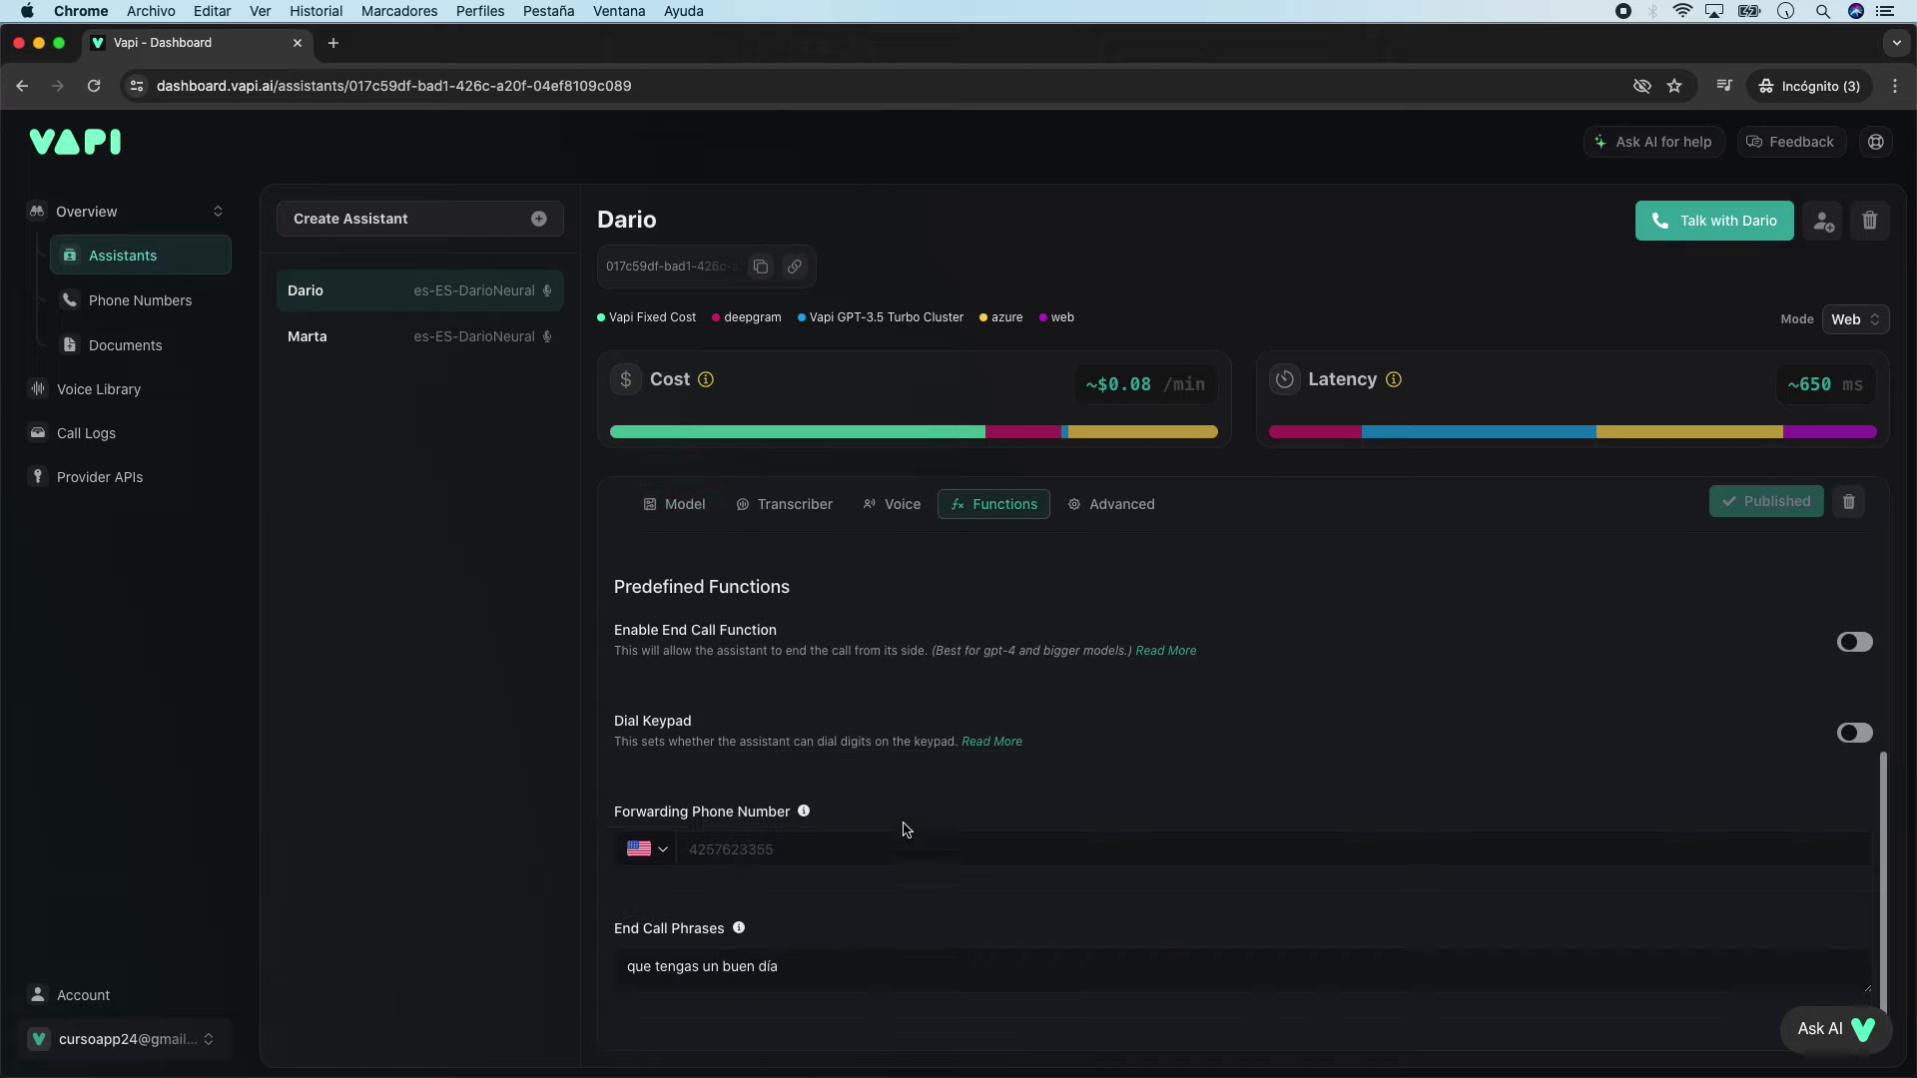
pyautogui.click(678, 983)
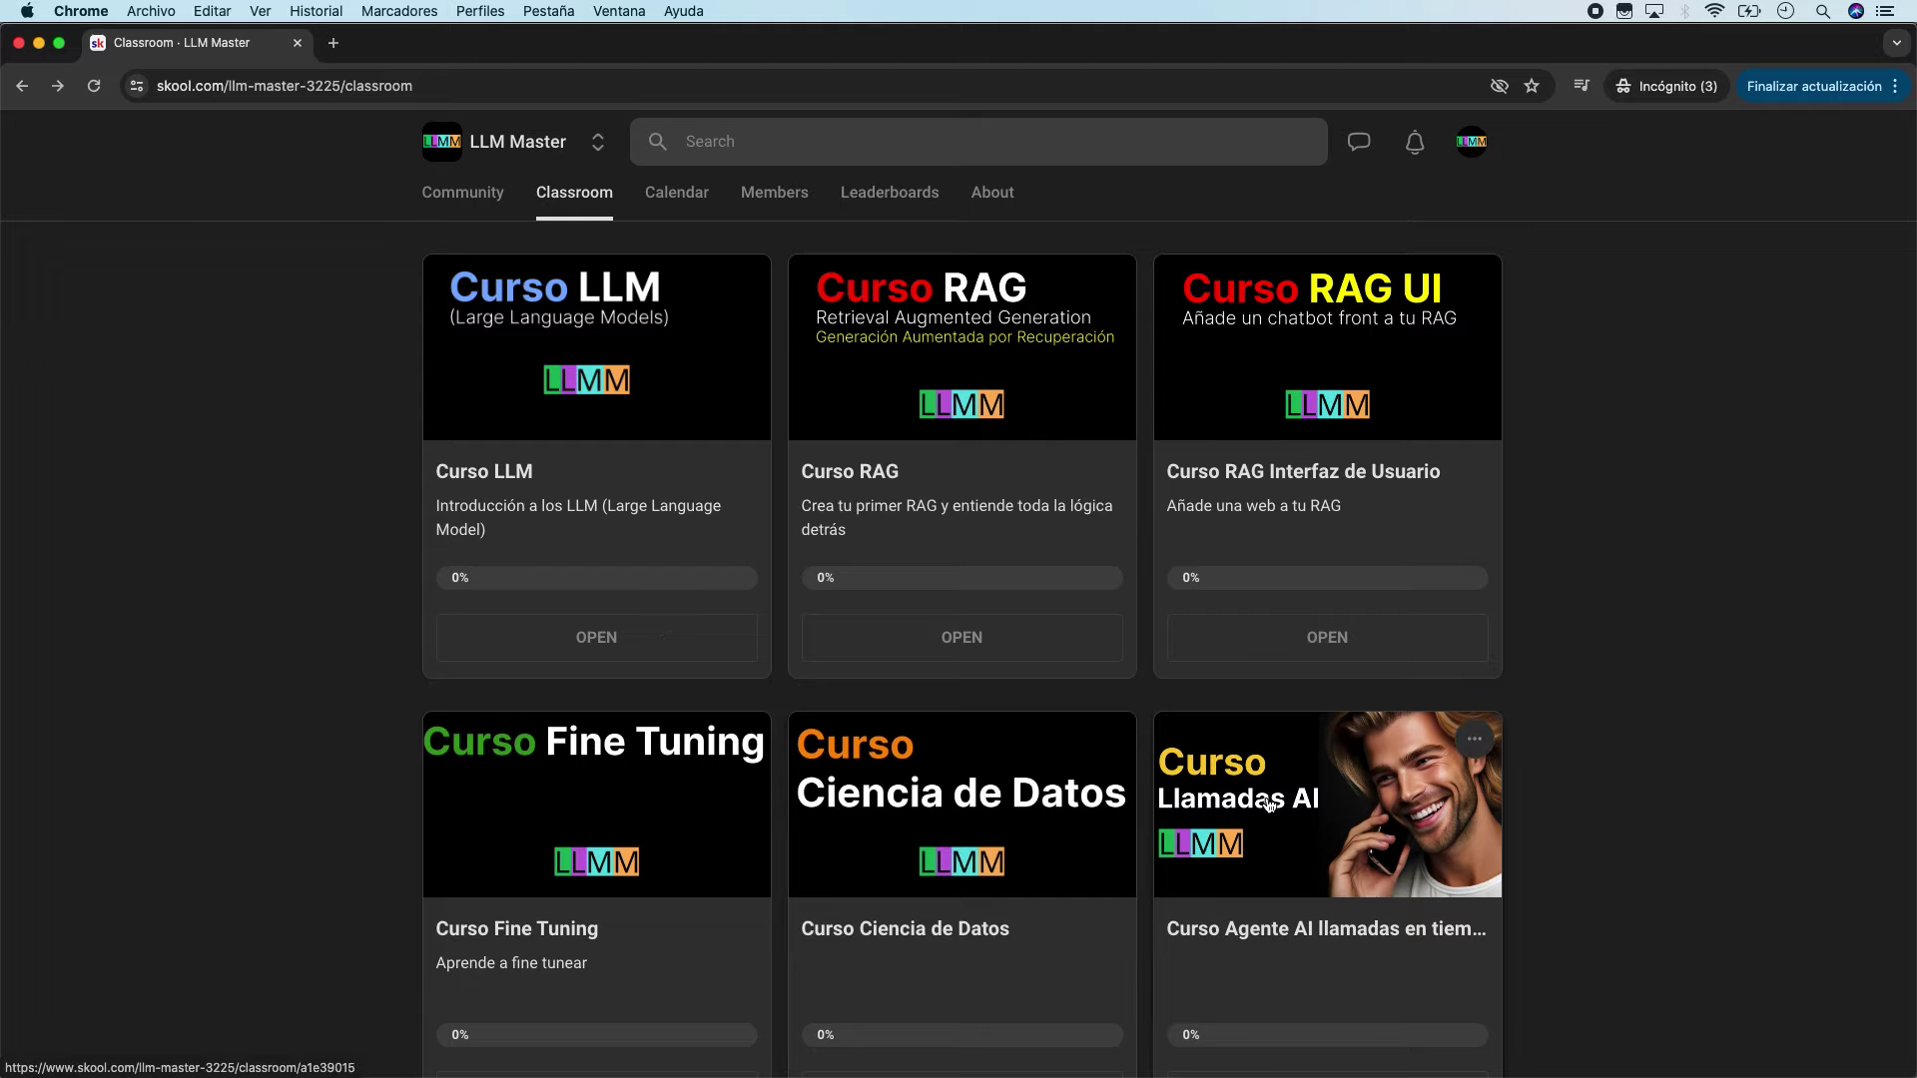
# Step: Switch to the Skool classroom, open the Llamadas AI course and play the 22 Prueba Funcionando lesson video, pausing it at 0:47
pyautogui.click(1326, 800)
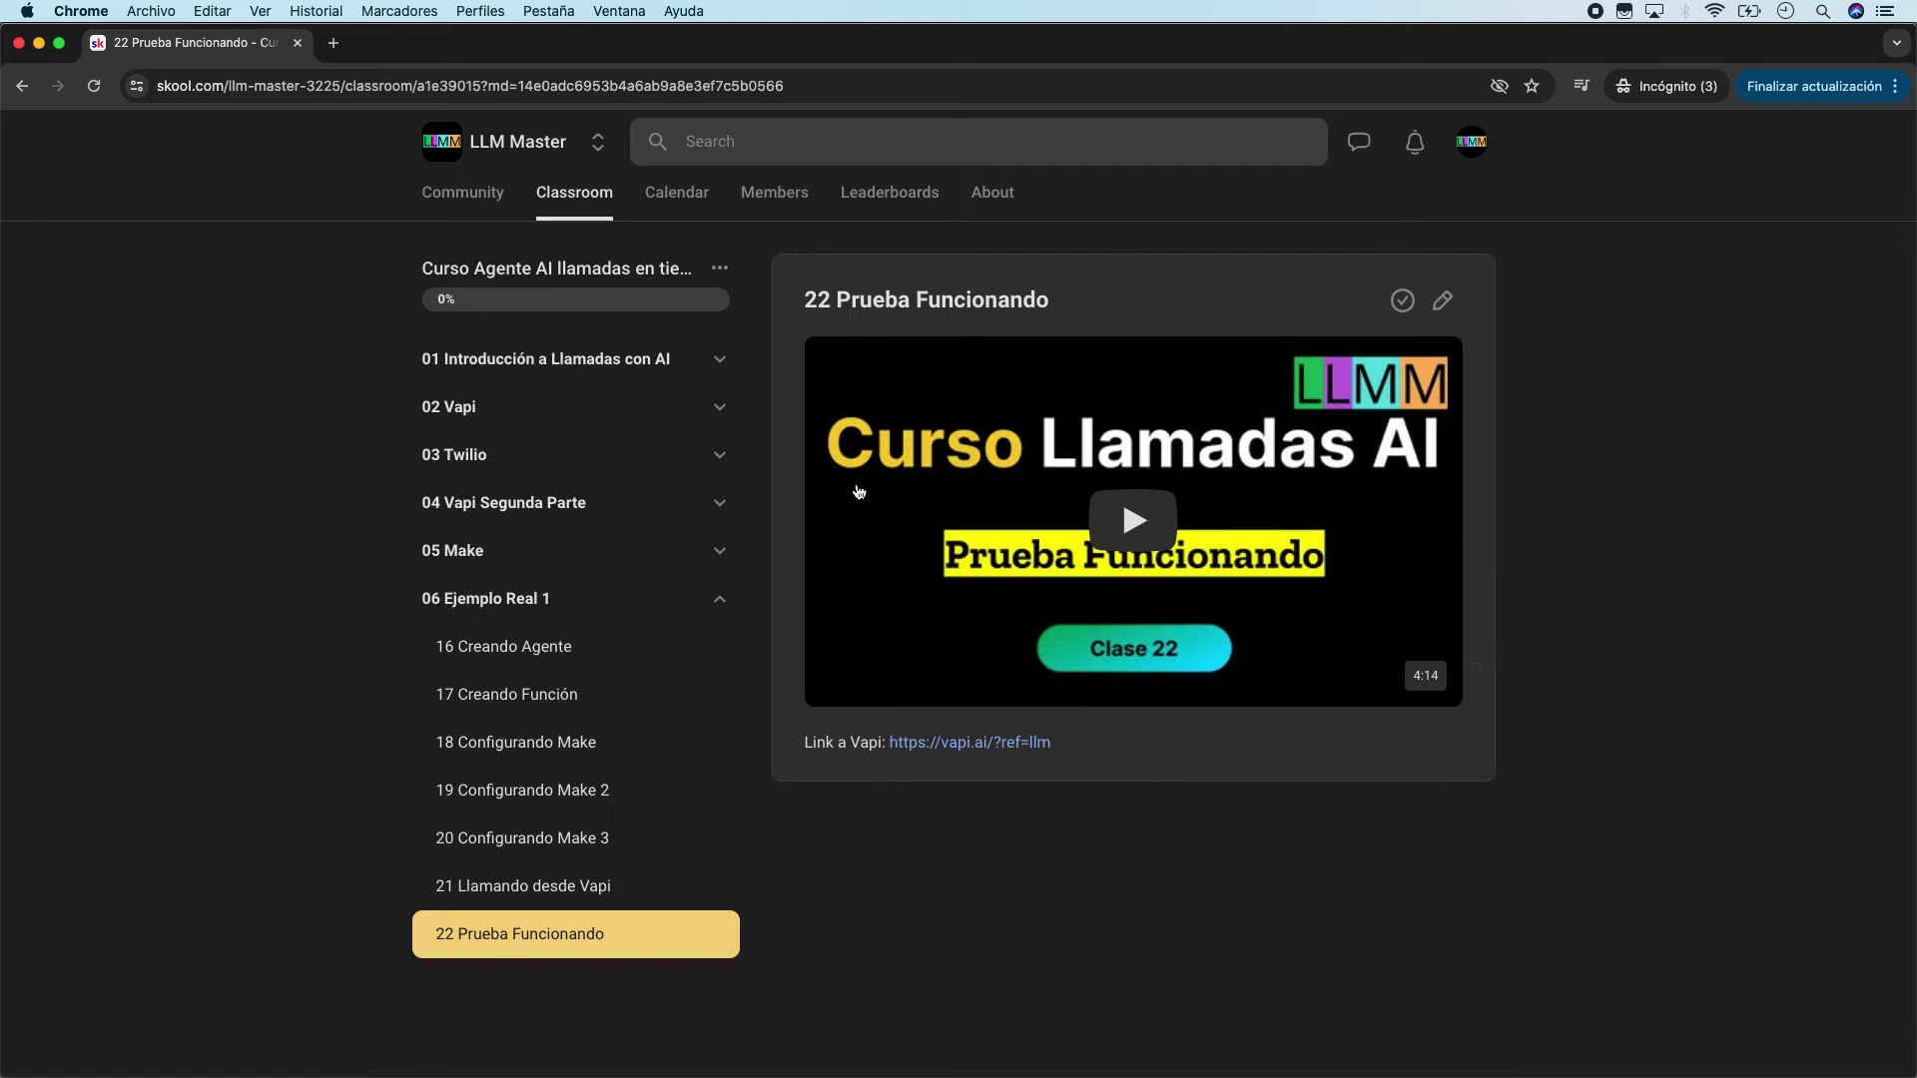
pyautogui.click(718, 599)
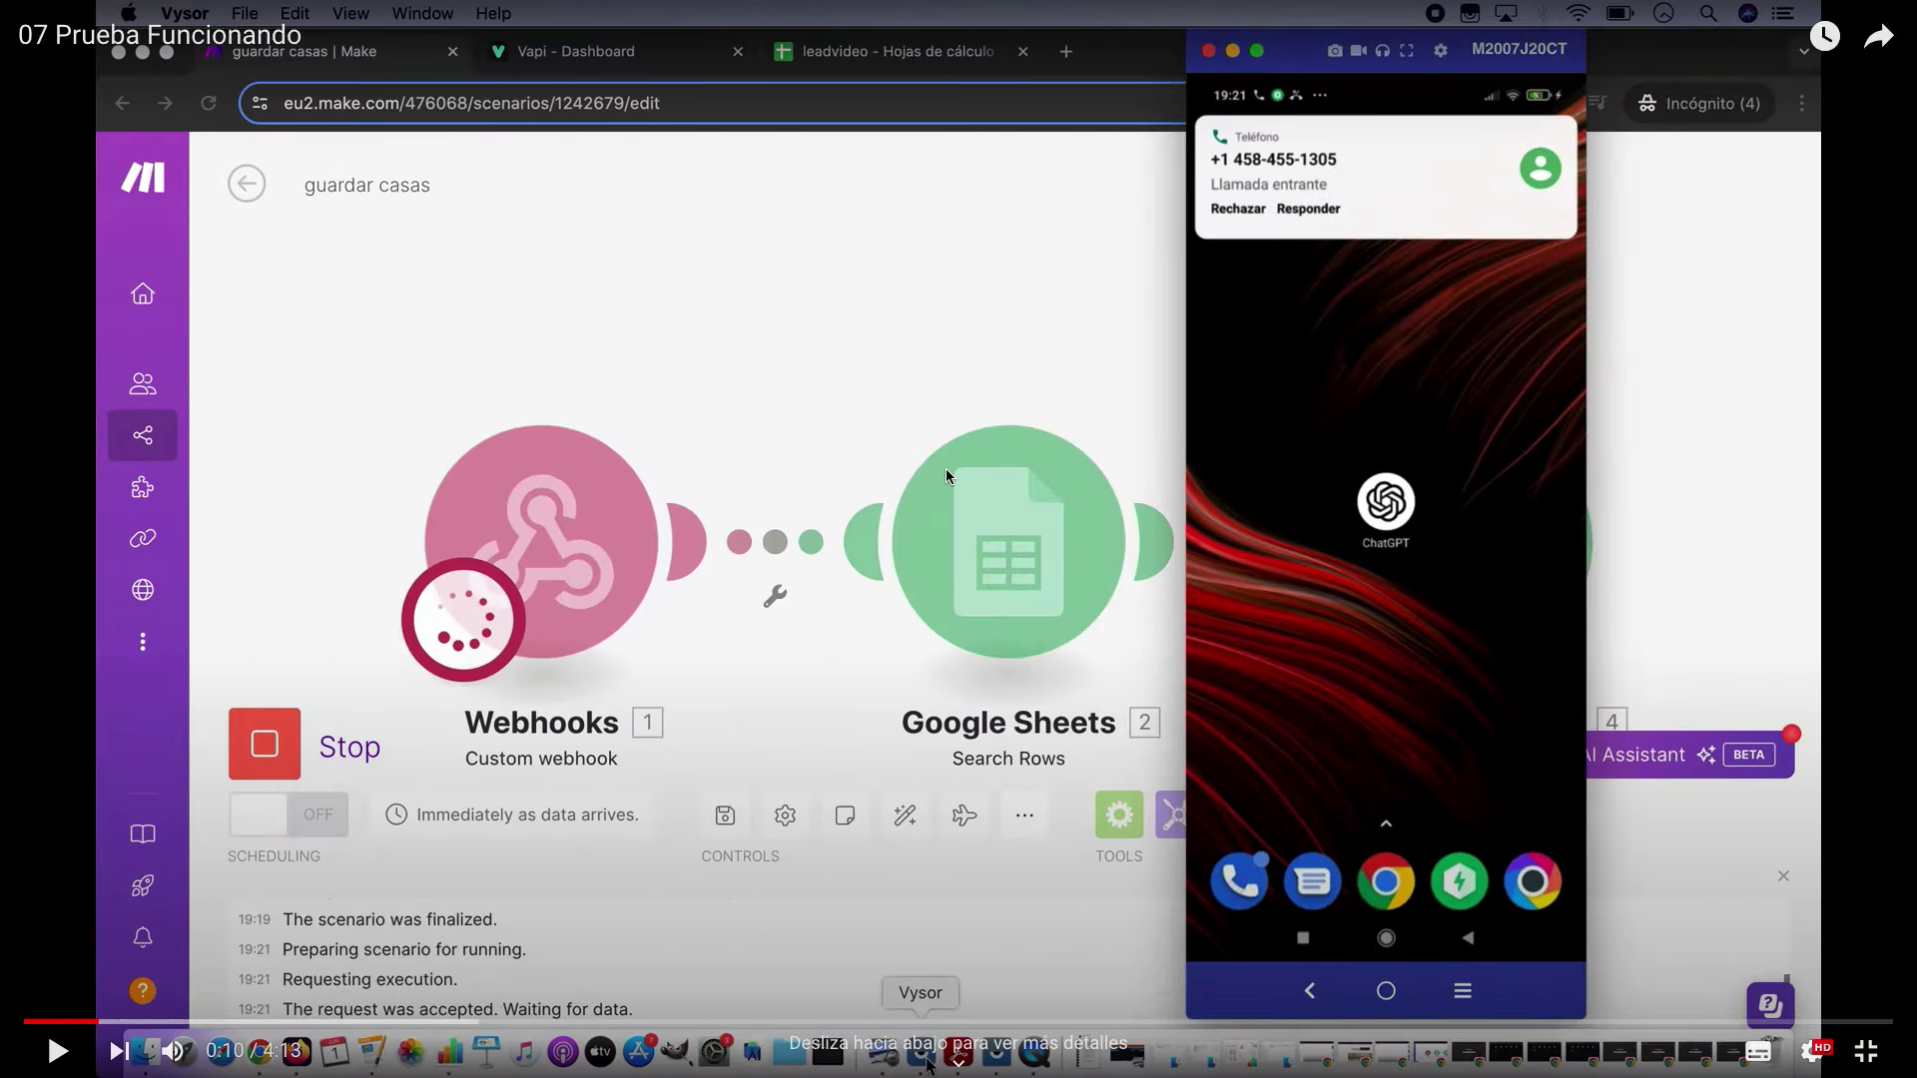
pyautogui.click(56, 1051)
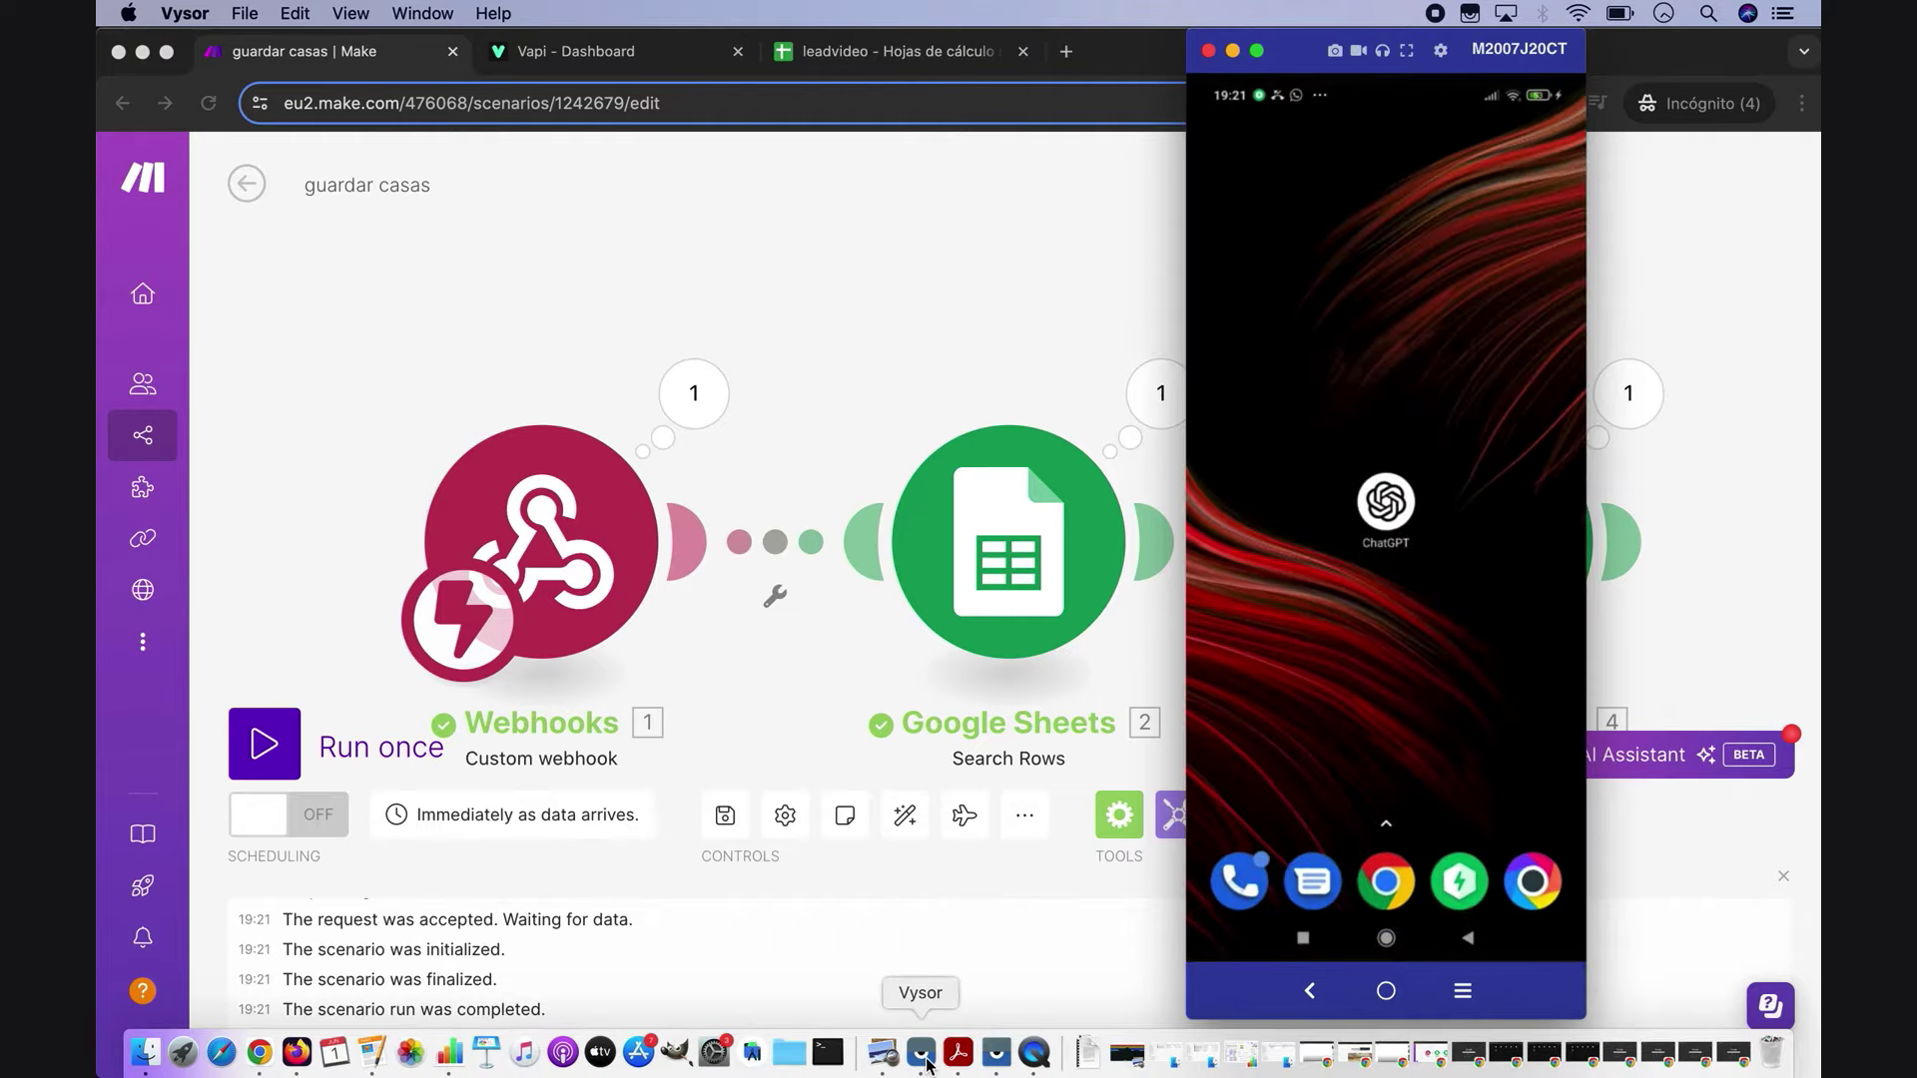
pyautogui.click(802, 300)
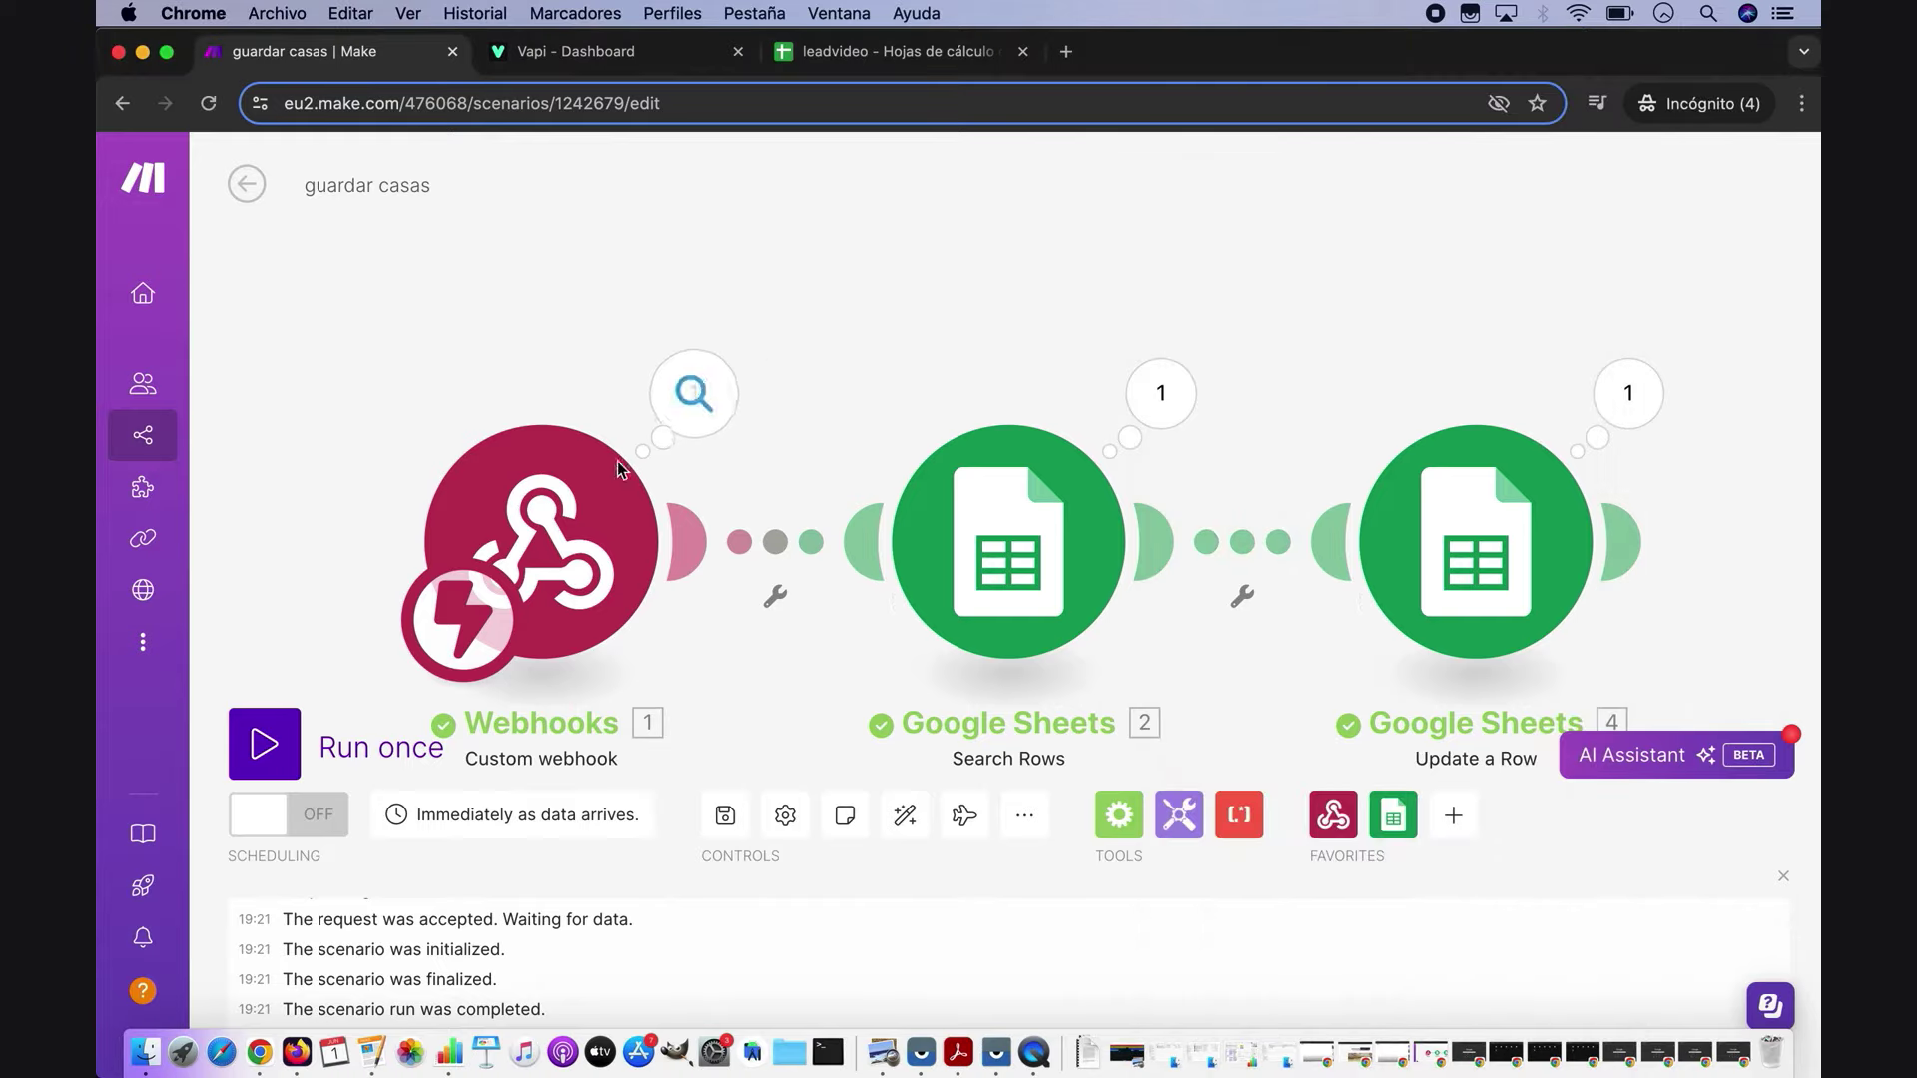
pyautogui.click(845, 60)
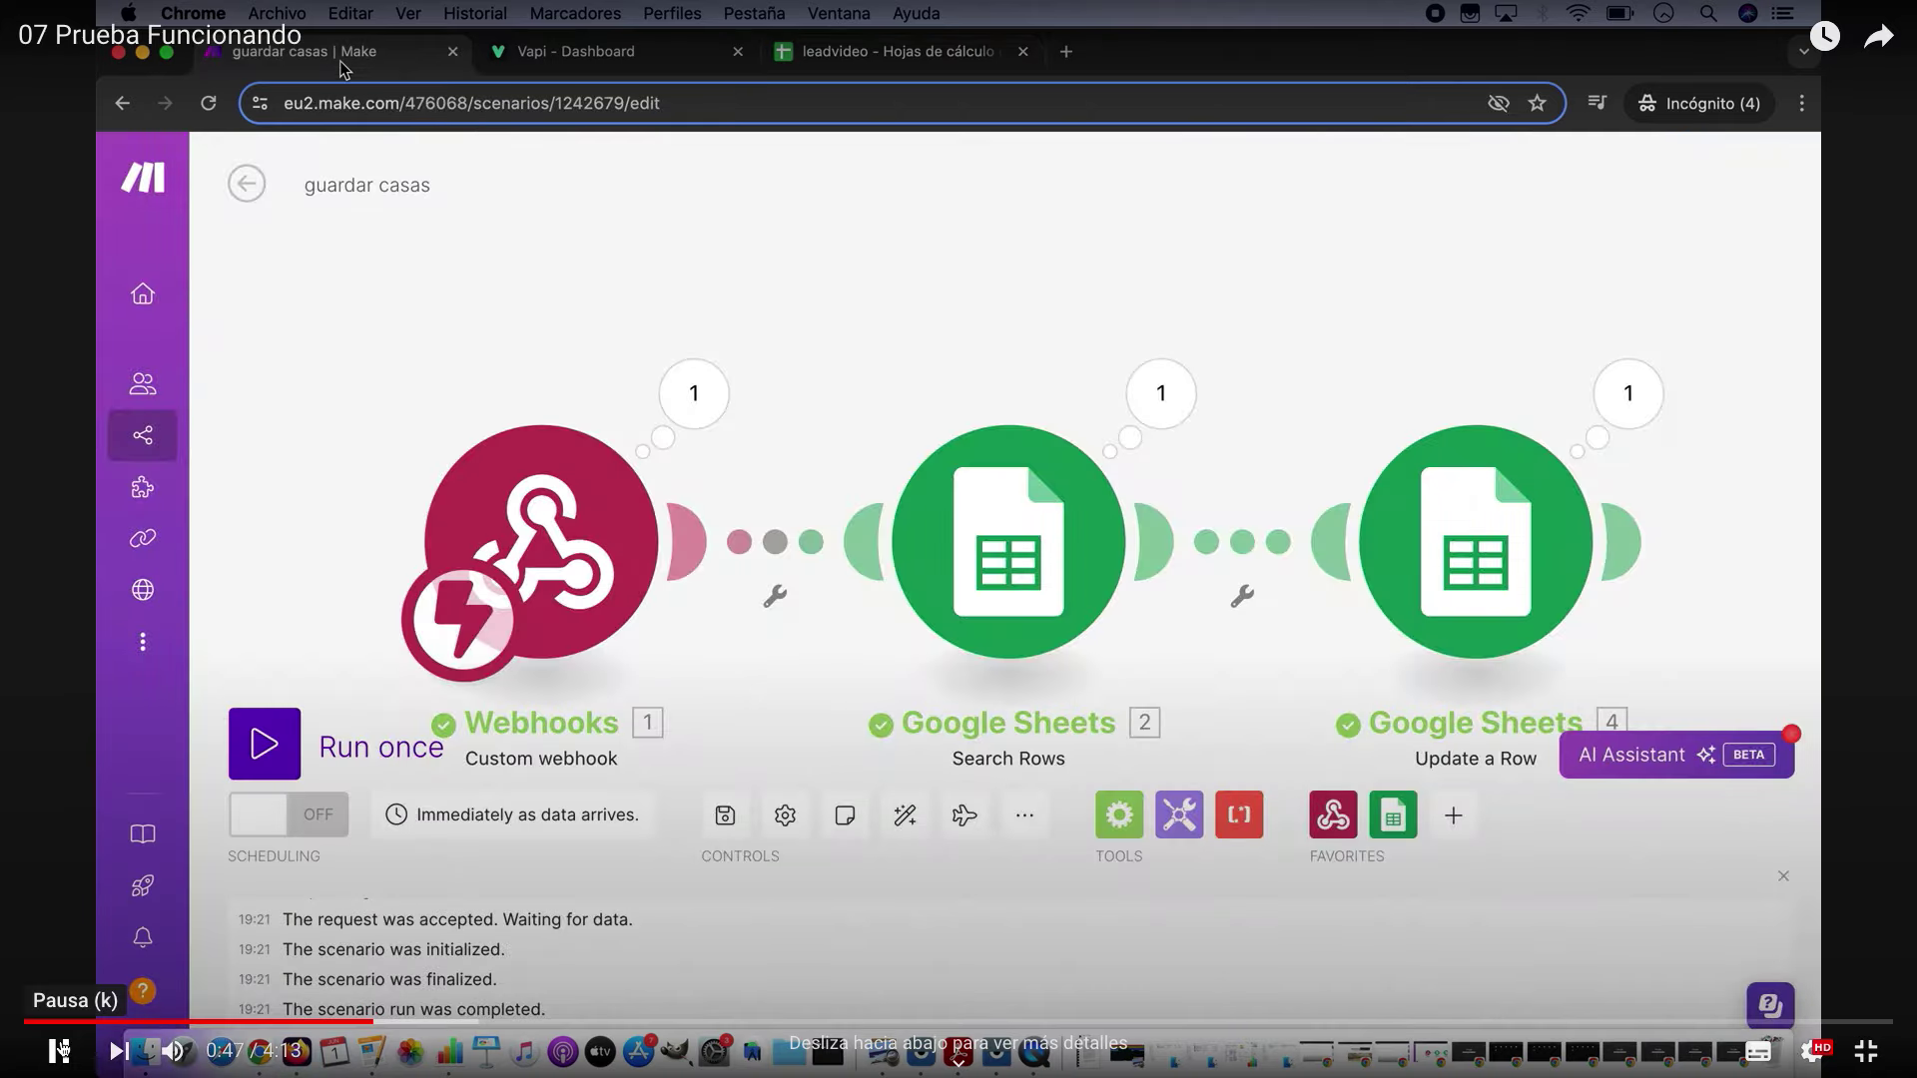
pyautogui.click(59, 1052)
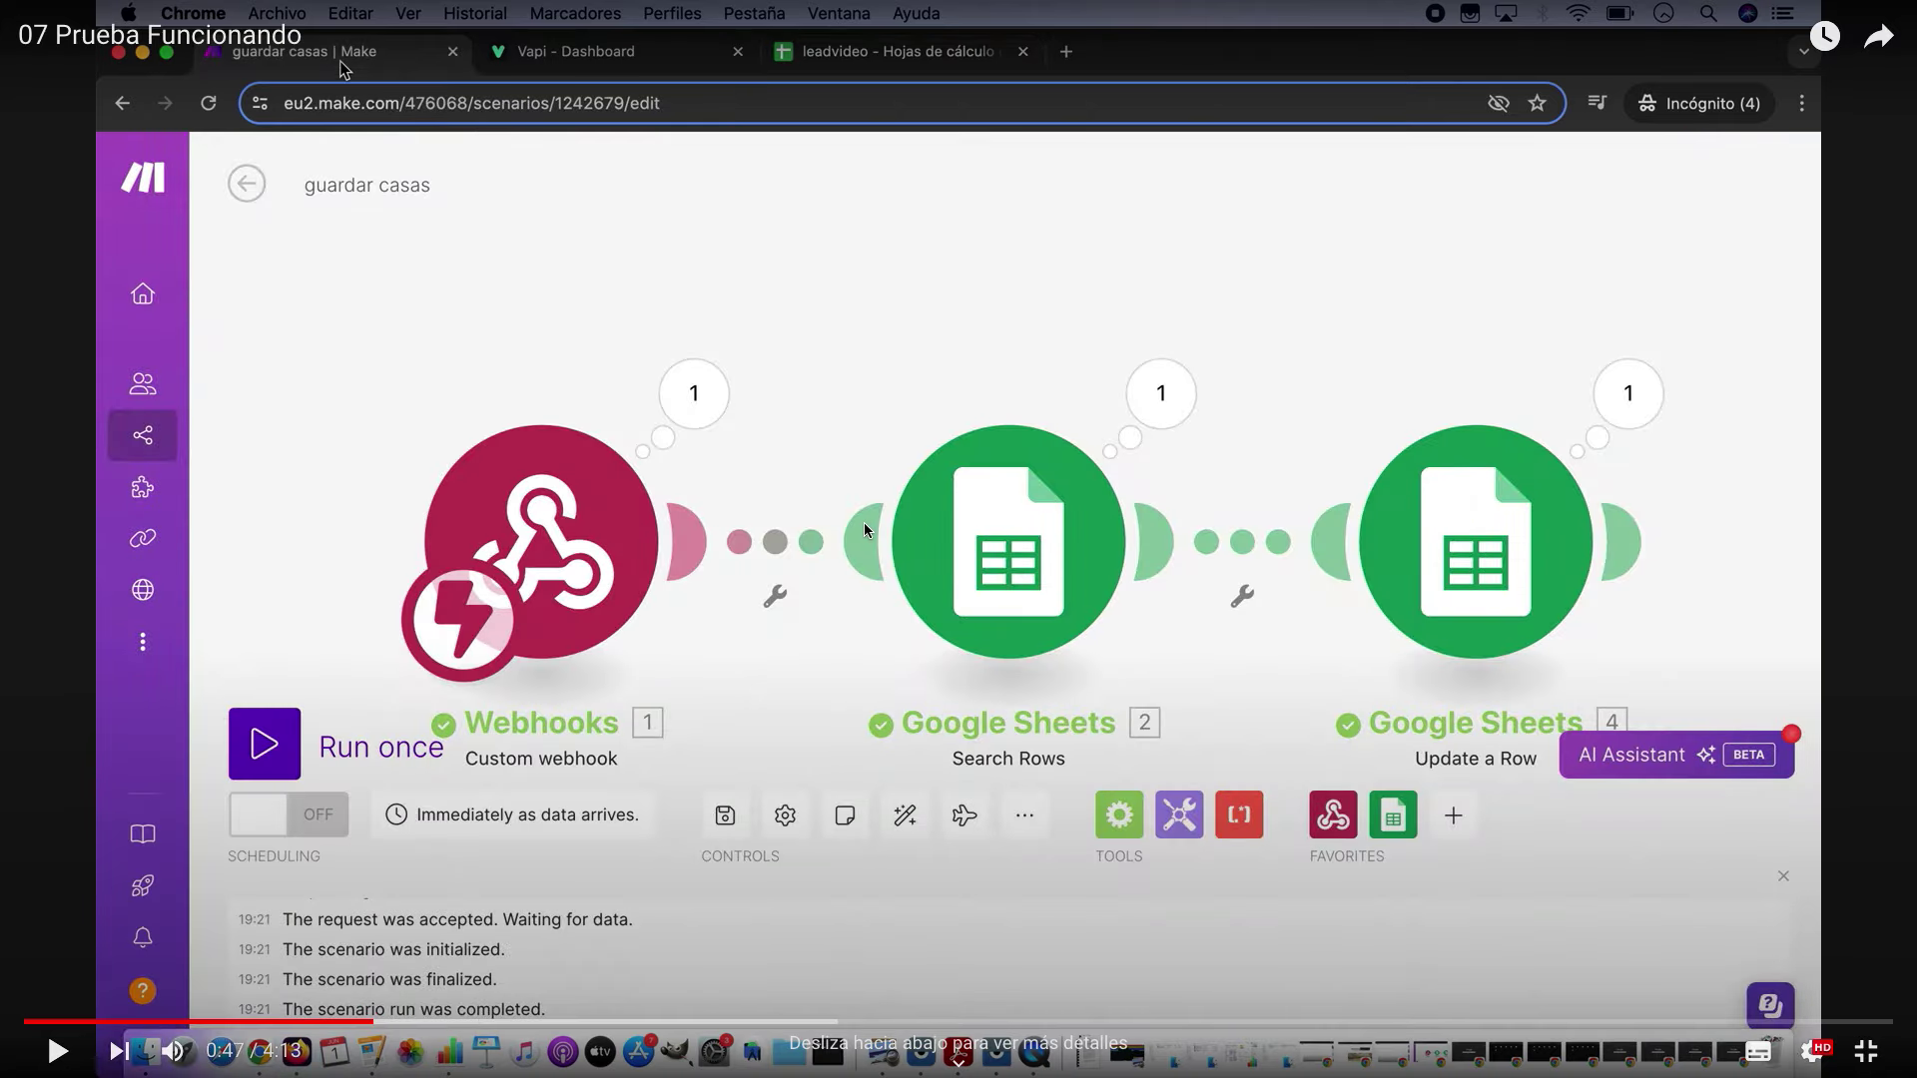